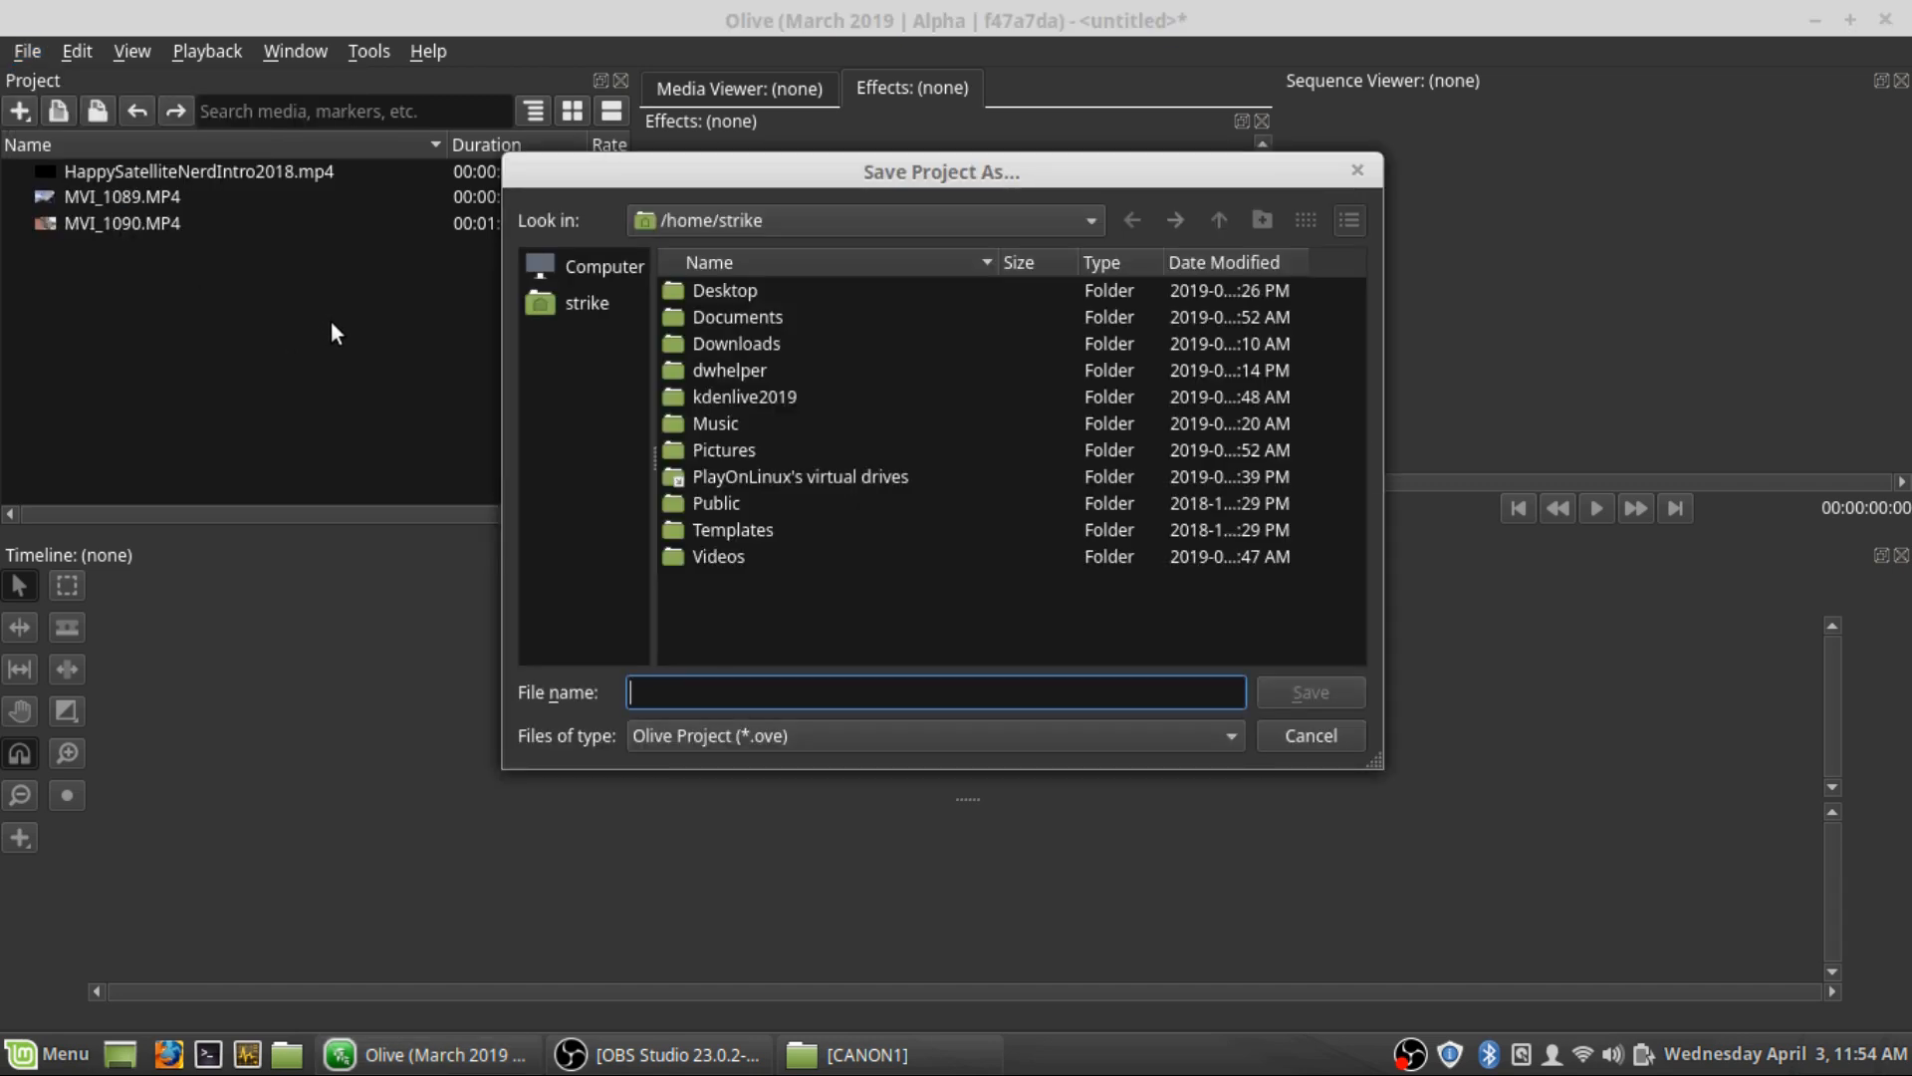
Create a folder named Olive in the home directory and save the project there as HappySatelliteNerdintro2019
left_click(1261, 219)
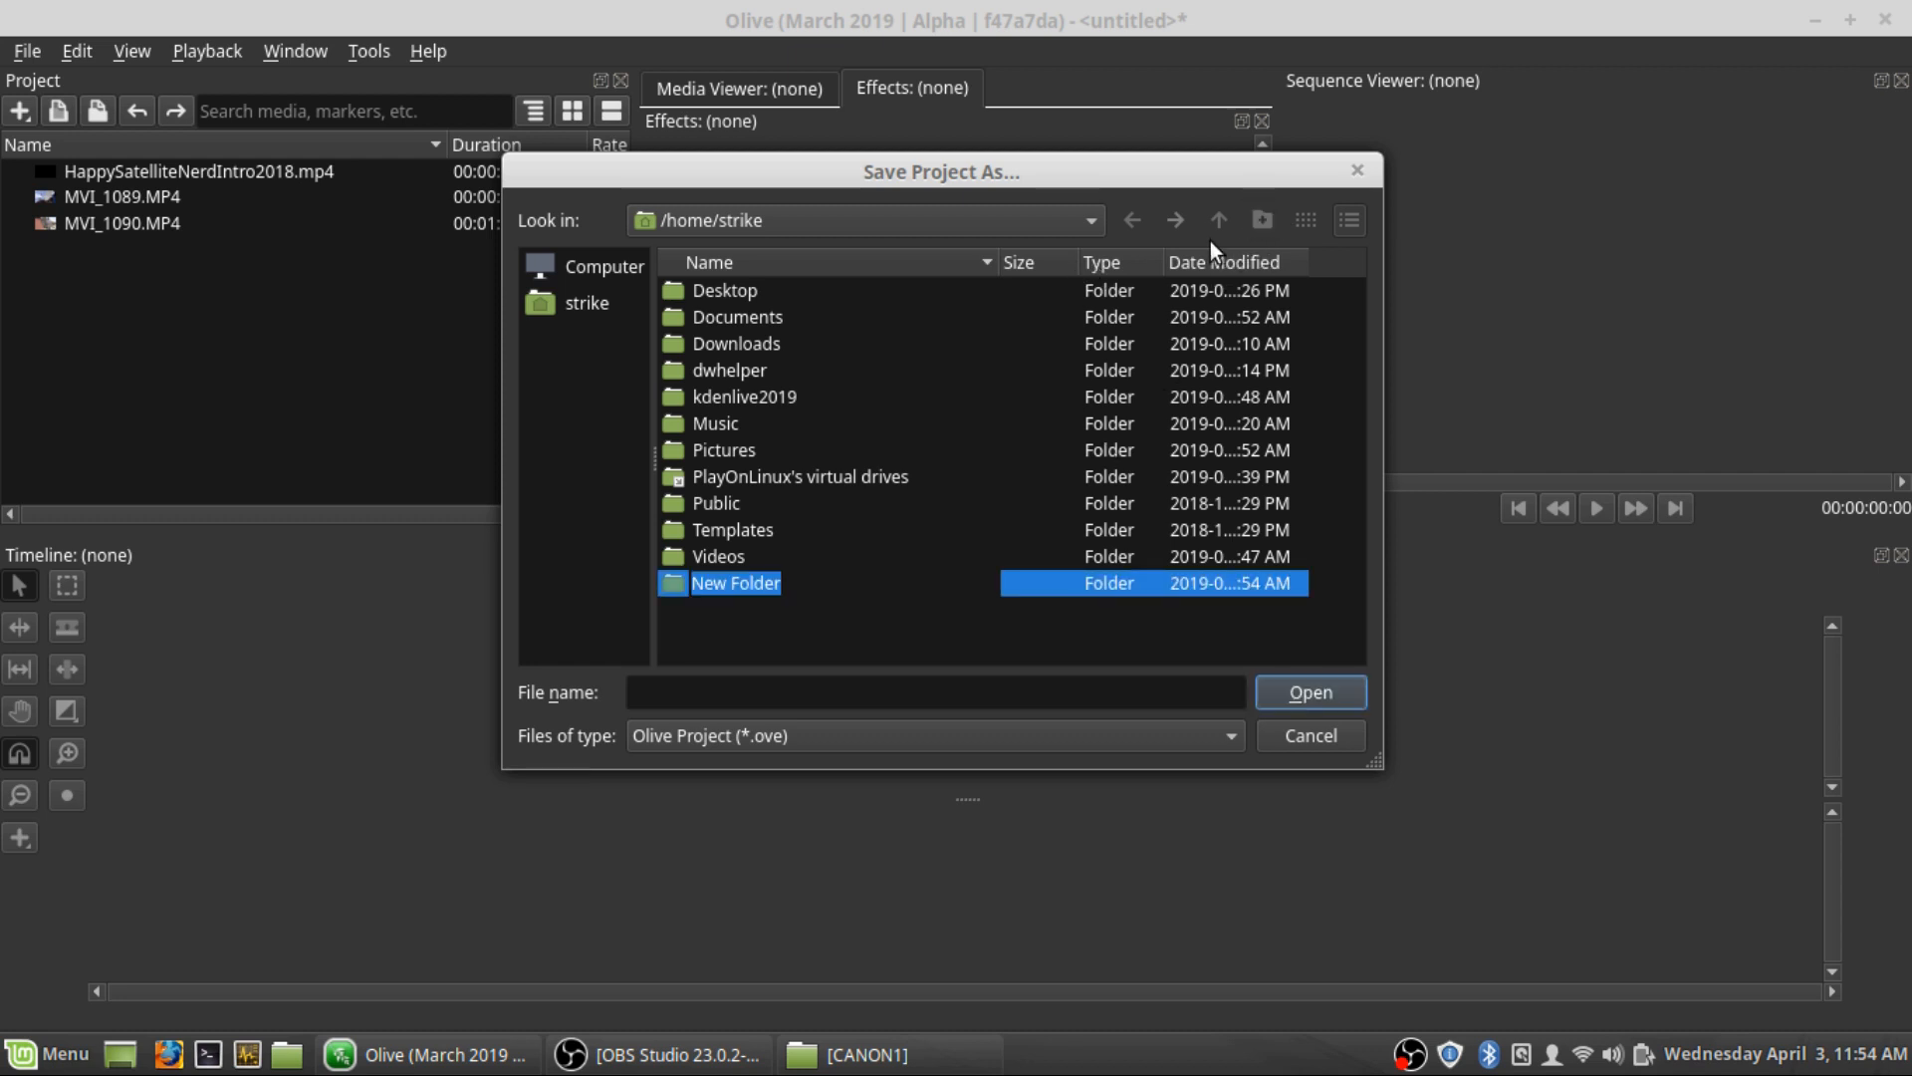
type("Olive")
key("Return")
type("Nerdi")
type("ntro2019")
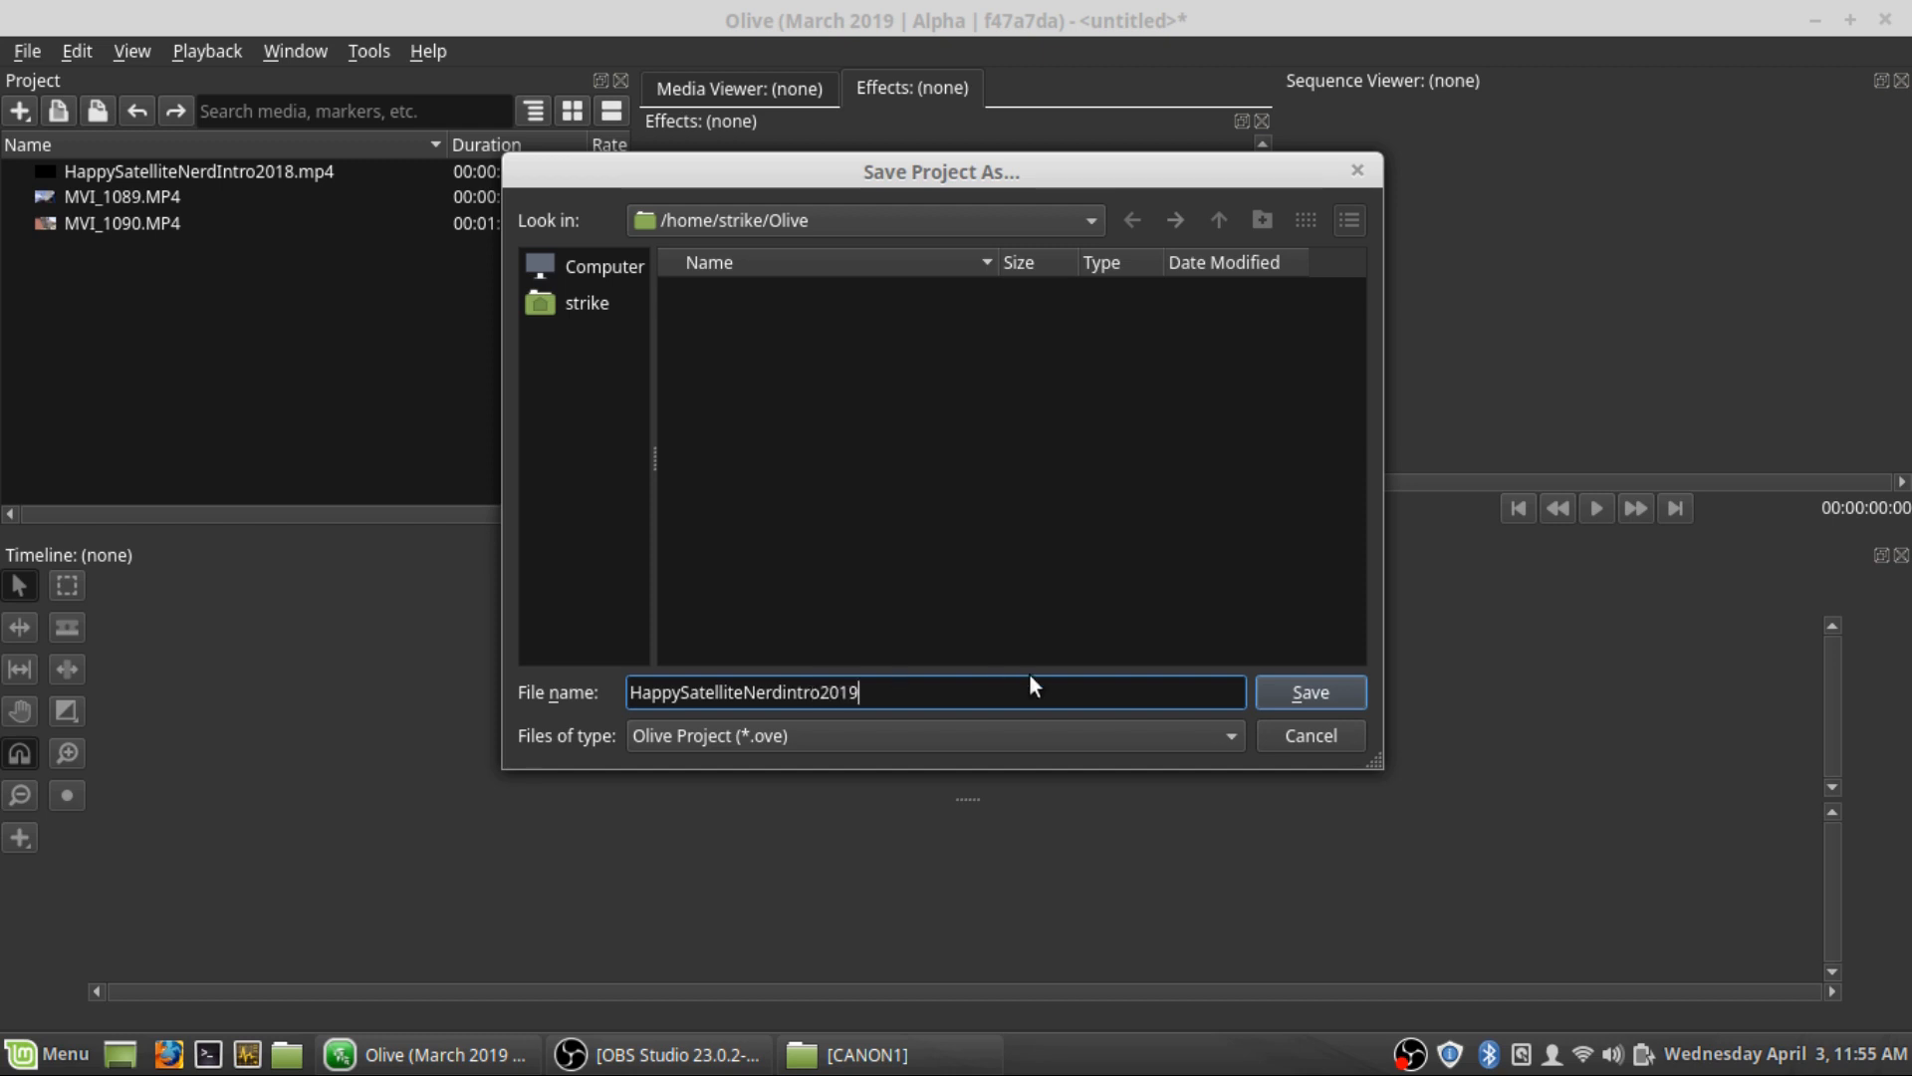
left_click(1309, 691)
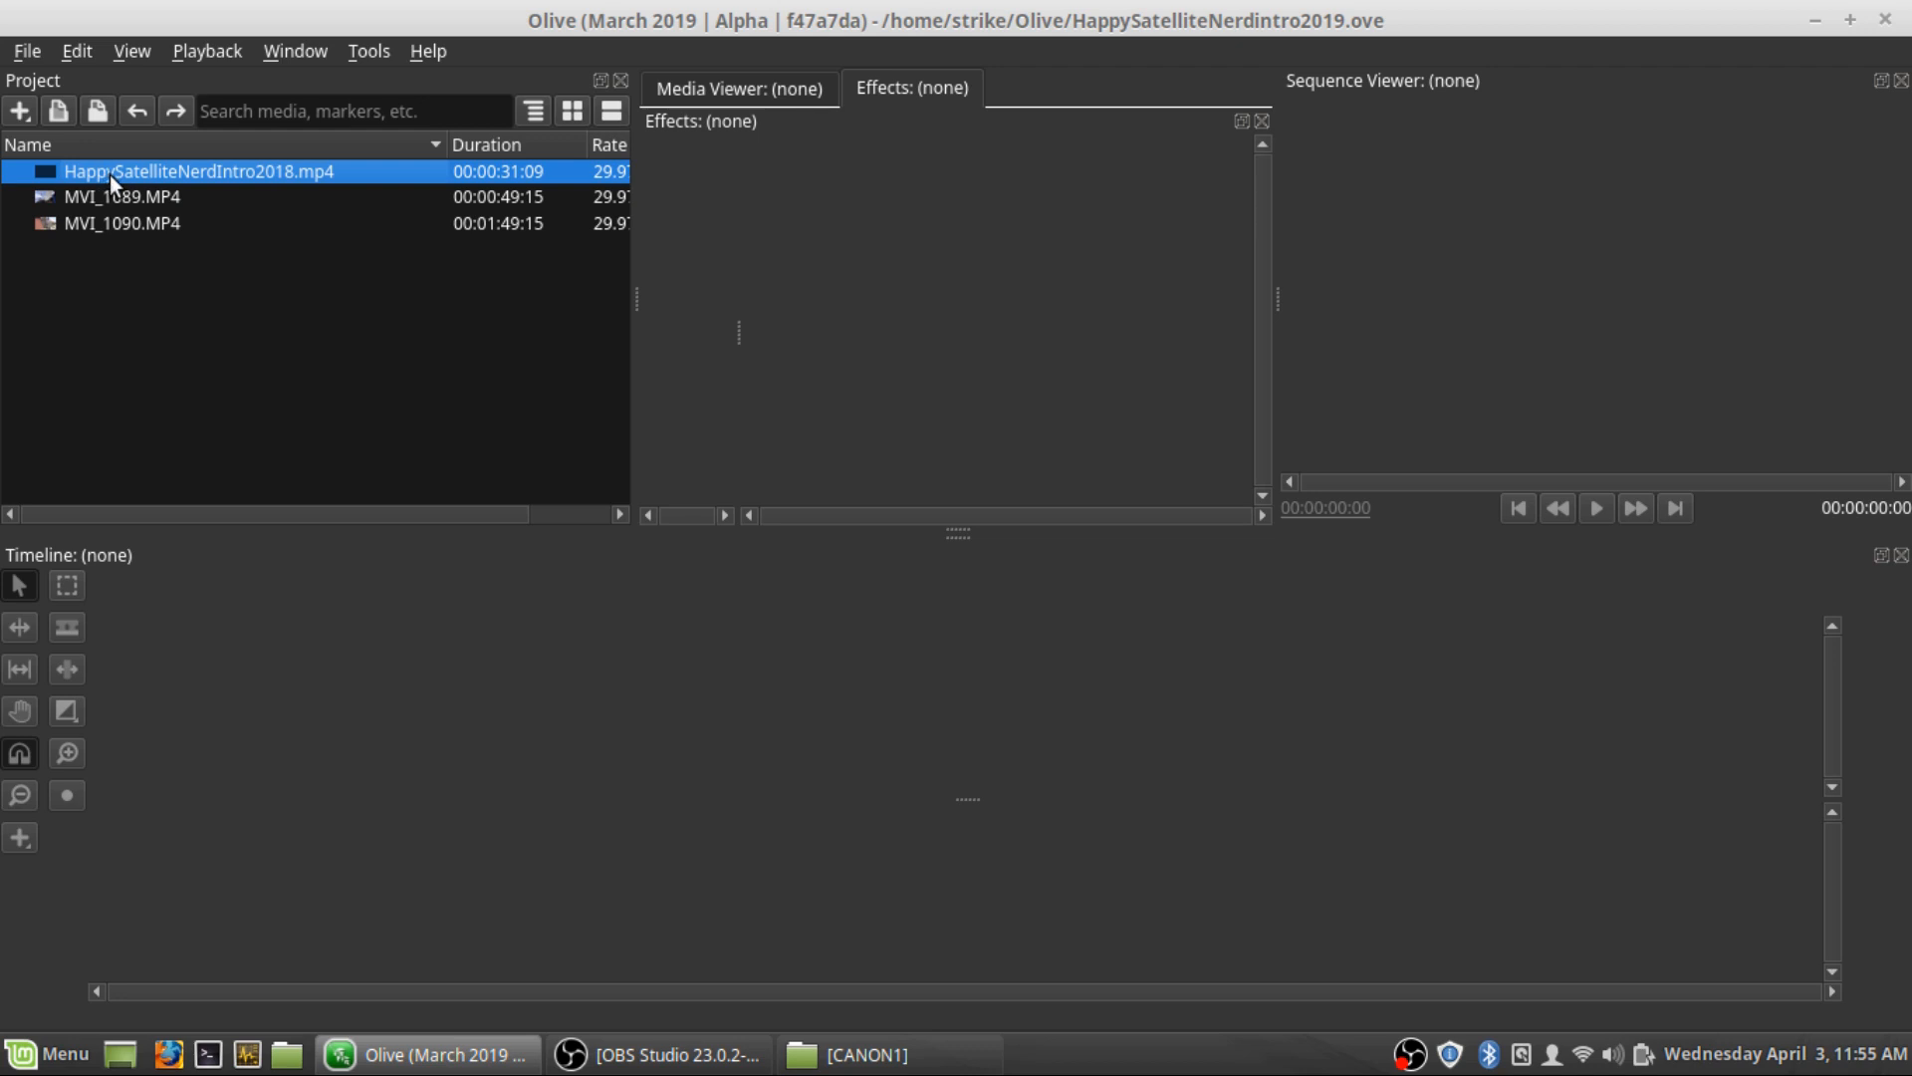
Place HappySatelliteNerdIntro2018.mp4 at the start of the timeline as a new sequence, and preview its first seconds in the Media Viewer
left_click_drag(94, 369, 163, 769)
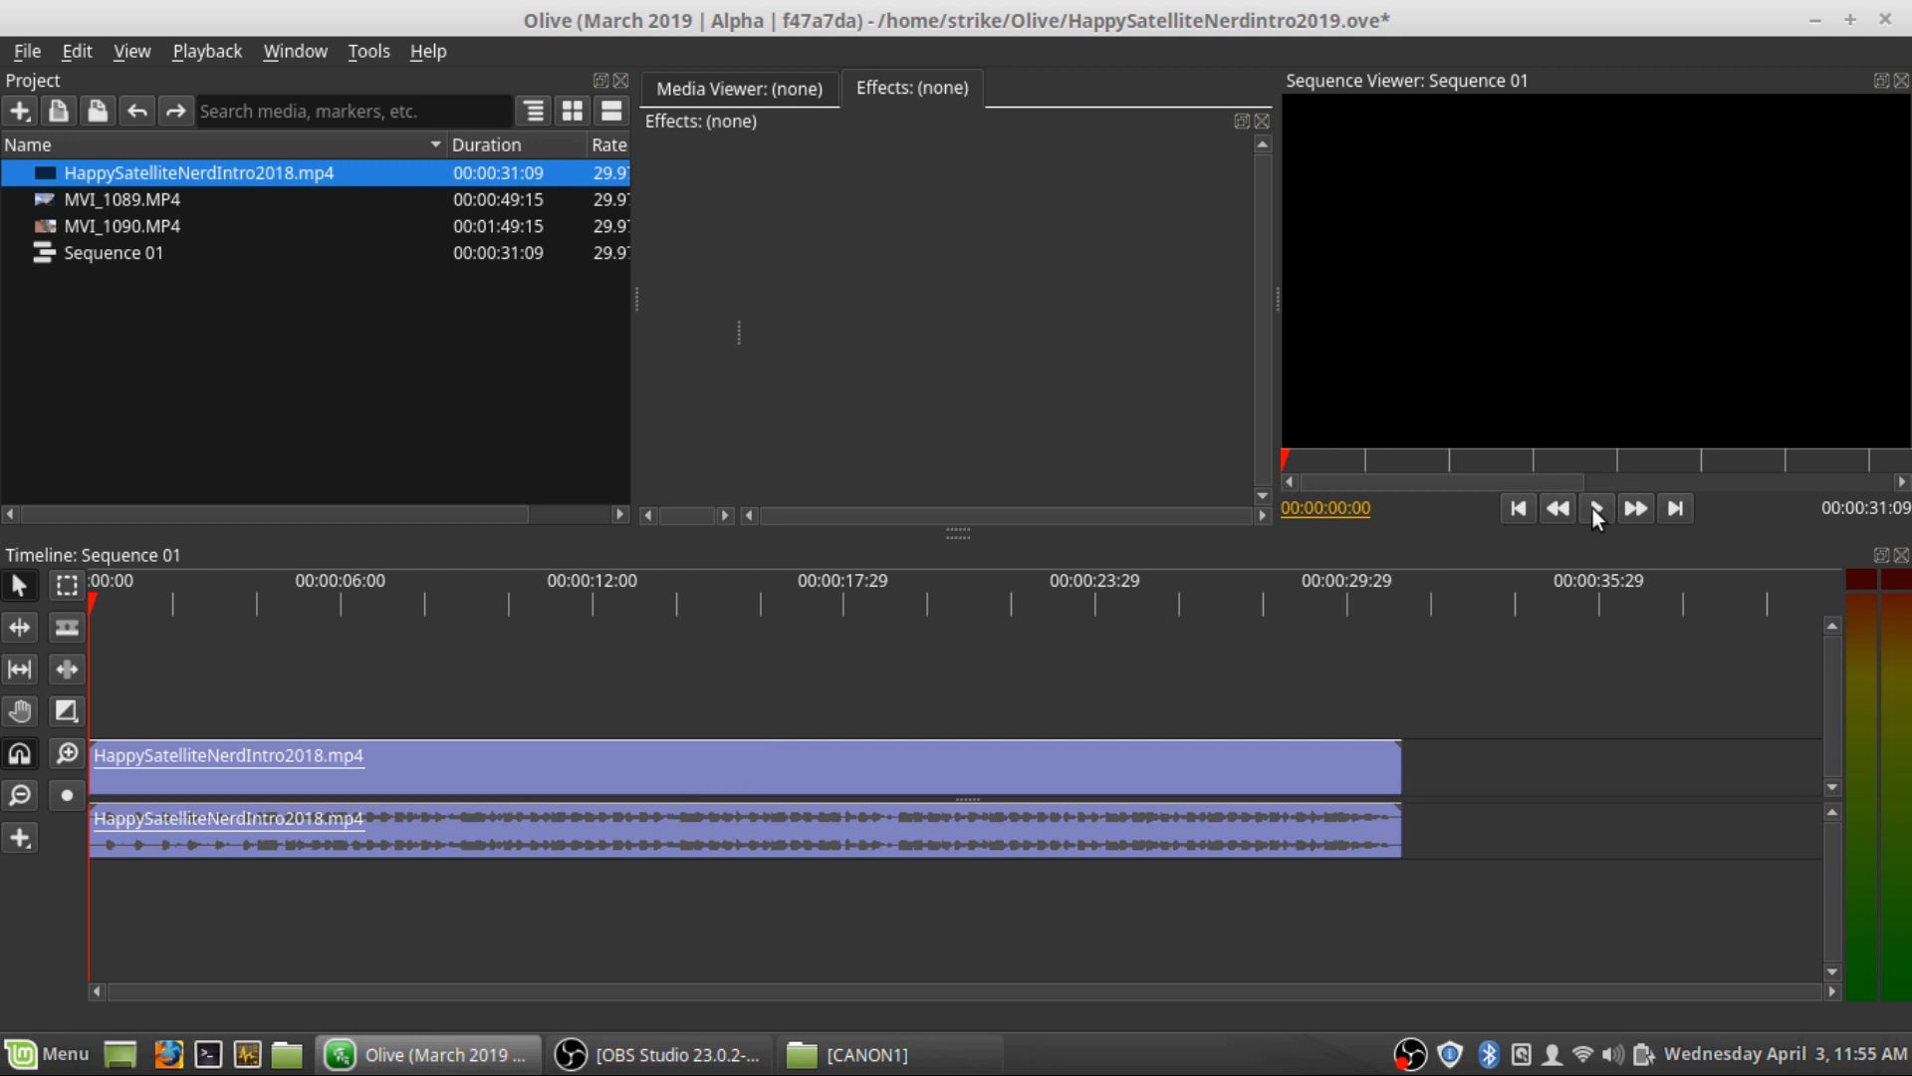
double_click(152, 173)
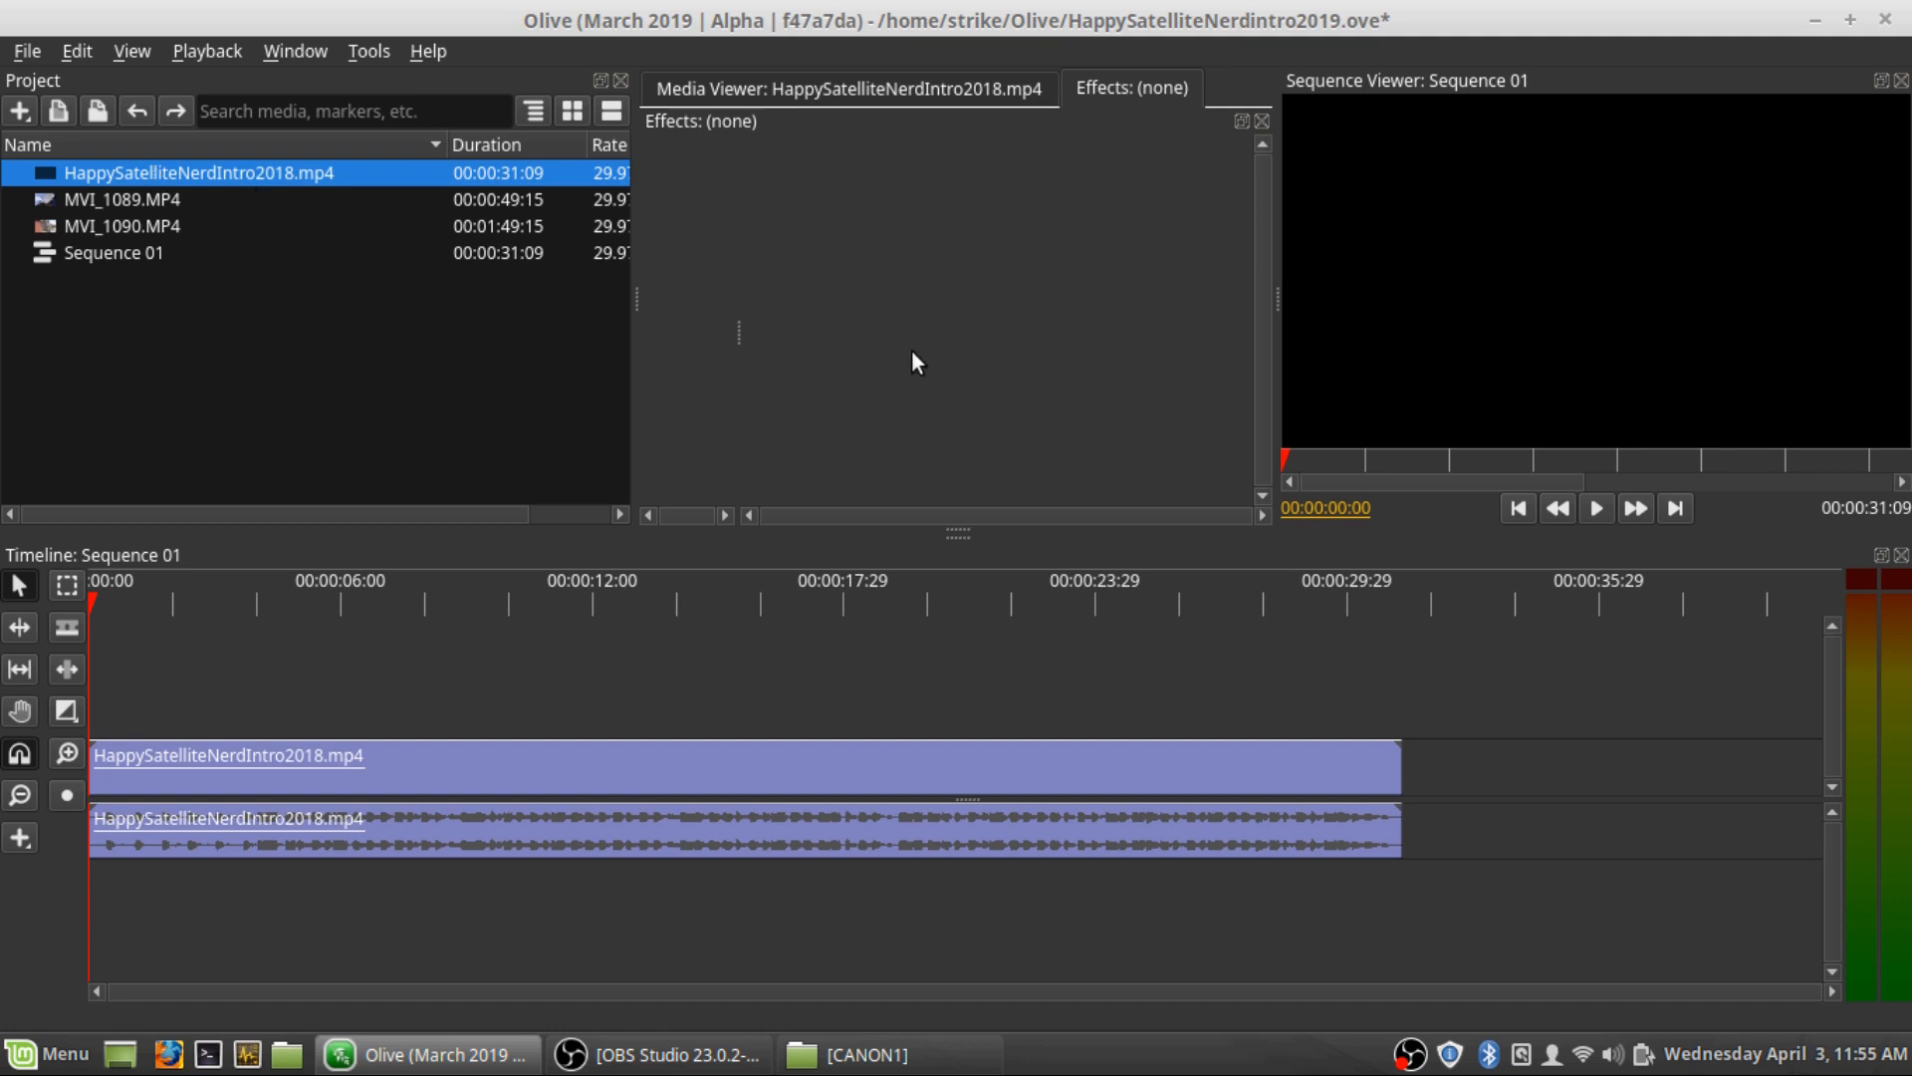
left_click(880, 91)
left_click(958, 508)
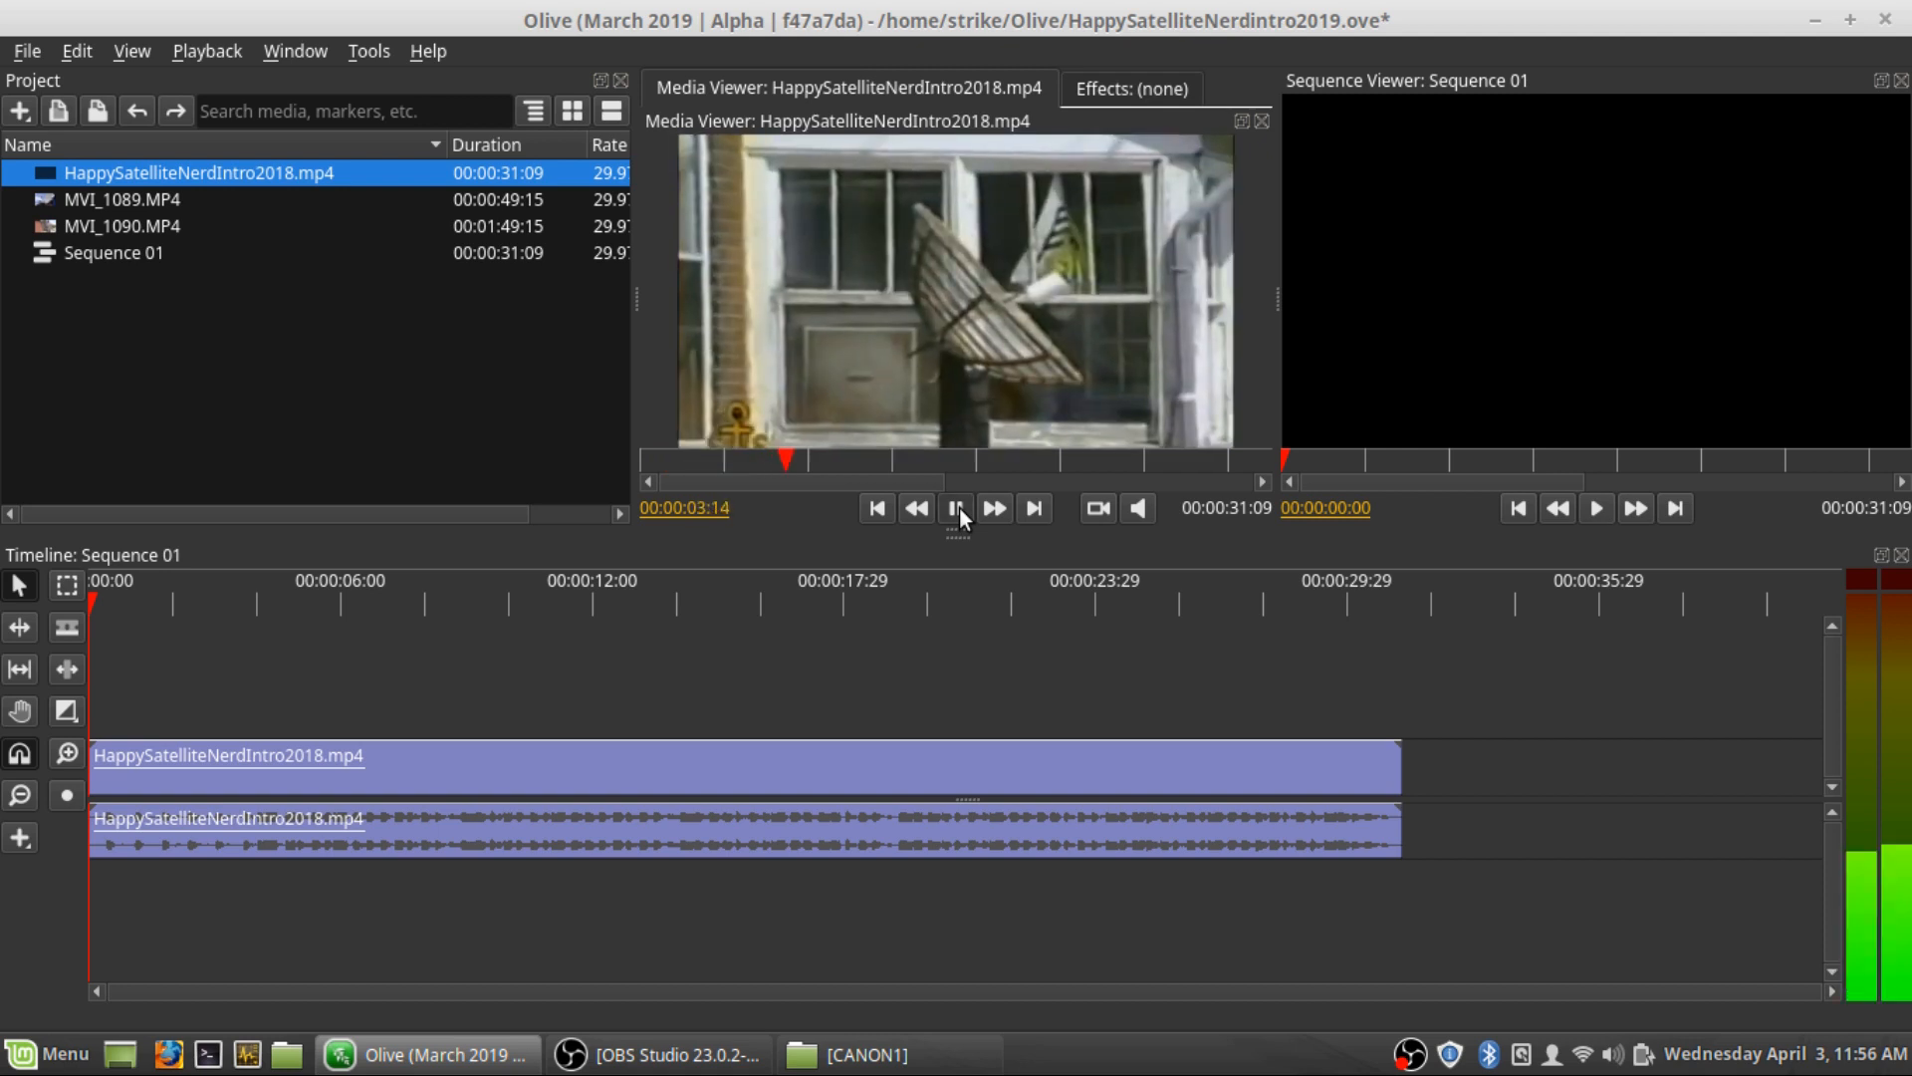
left_click(958, 508)
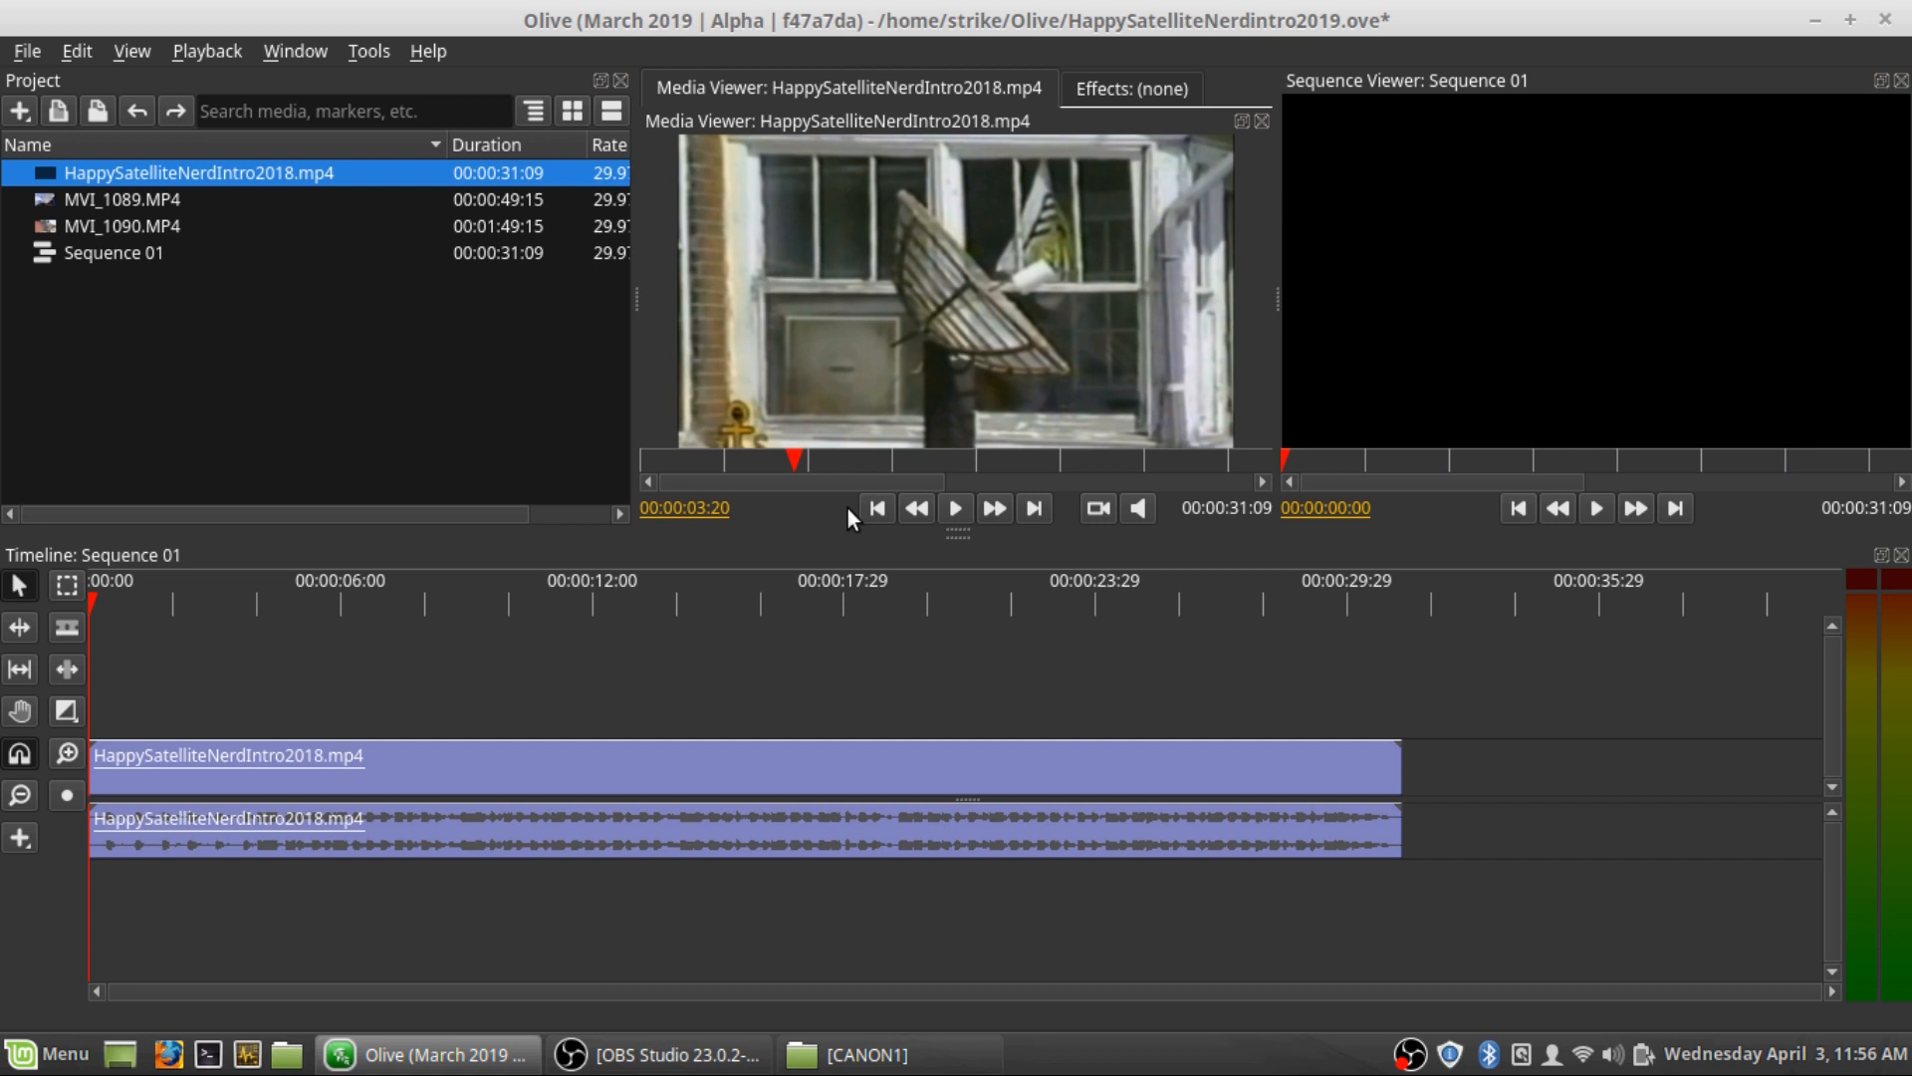
Mark an in point at 00:00:03:20 and an out point at 00:00:09:24 on the HappySatelliteNerdIntro2018.mp4 source clip
key("i")
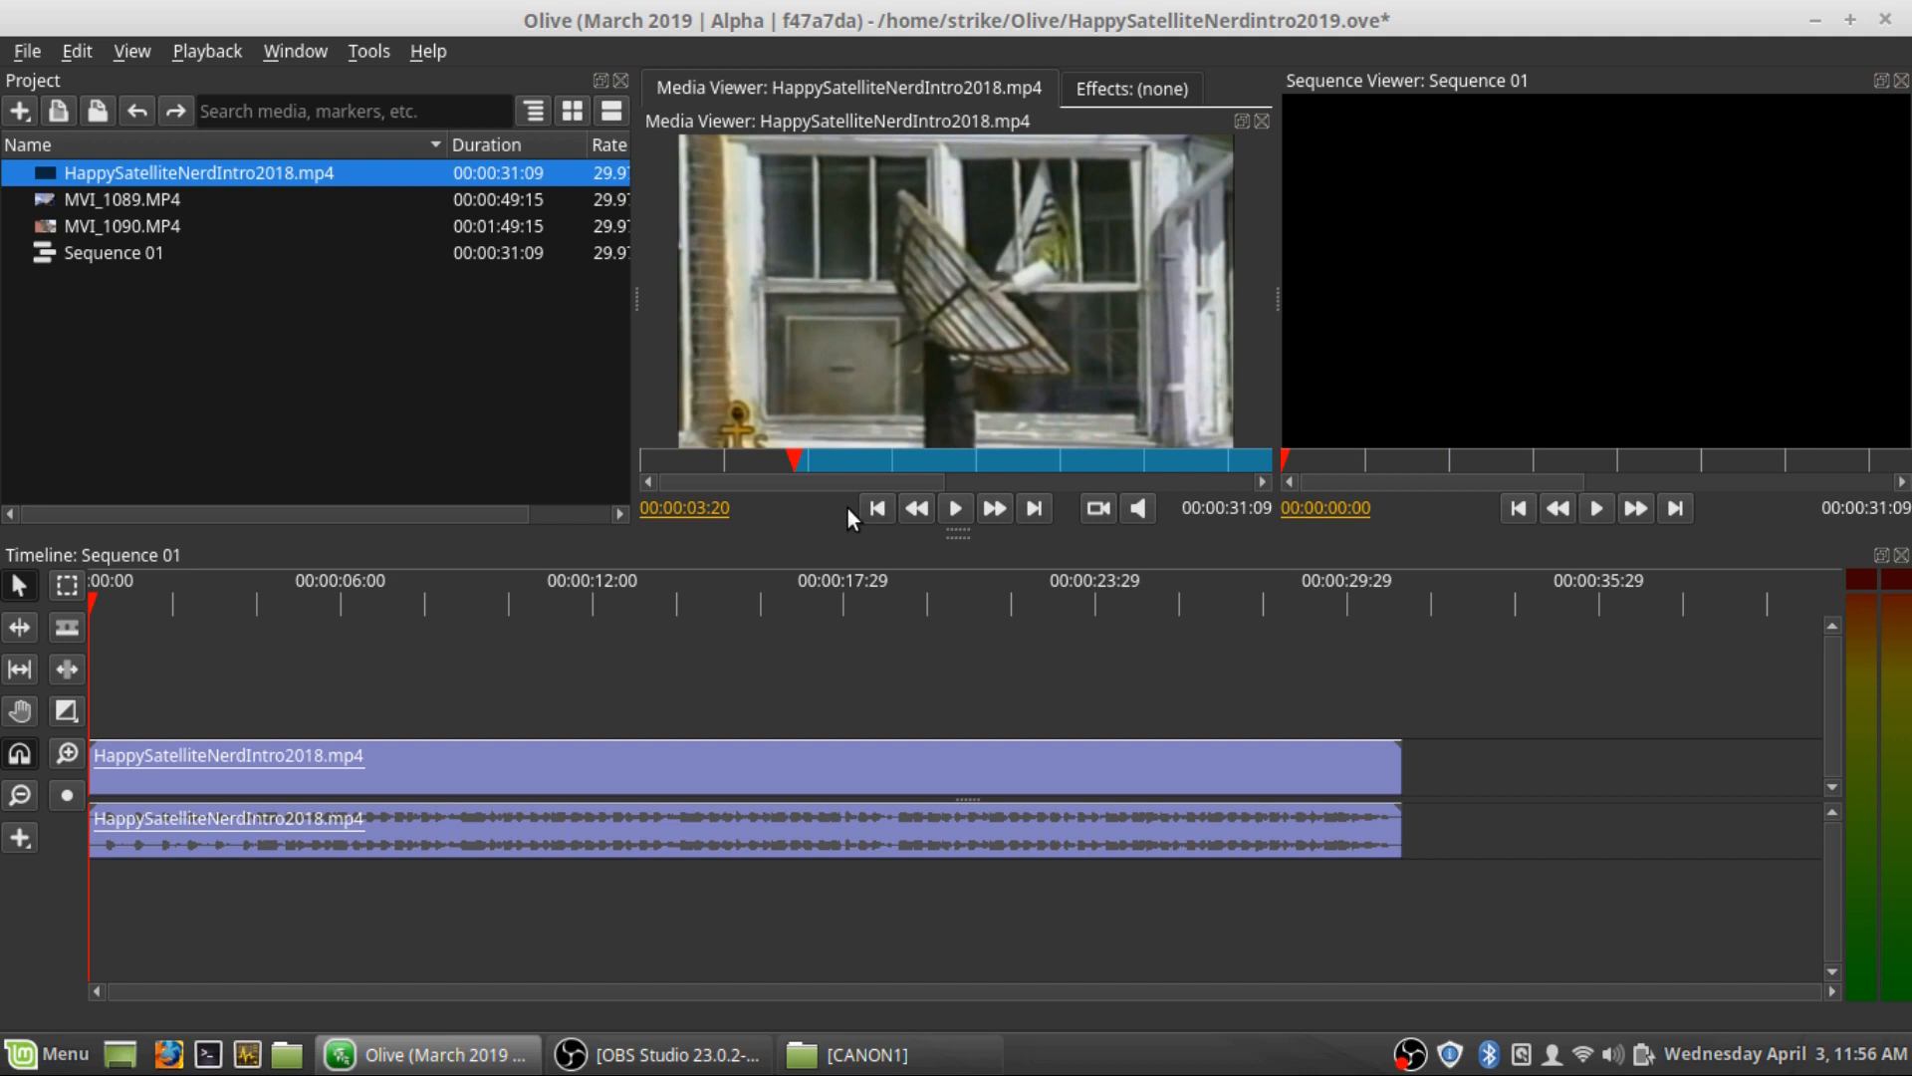
left_click(1052, 459)
key("o")
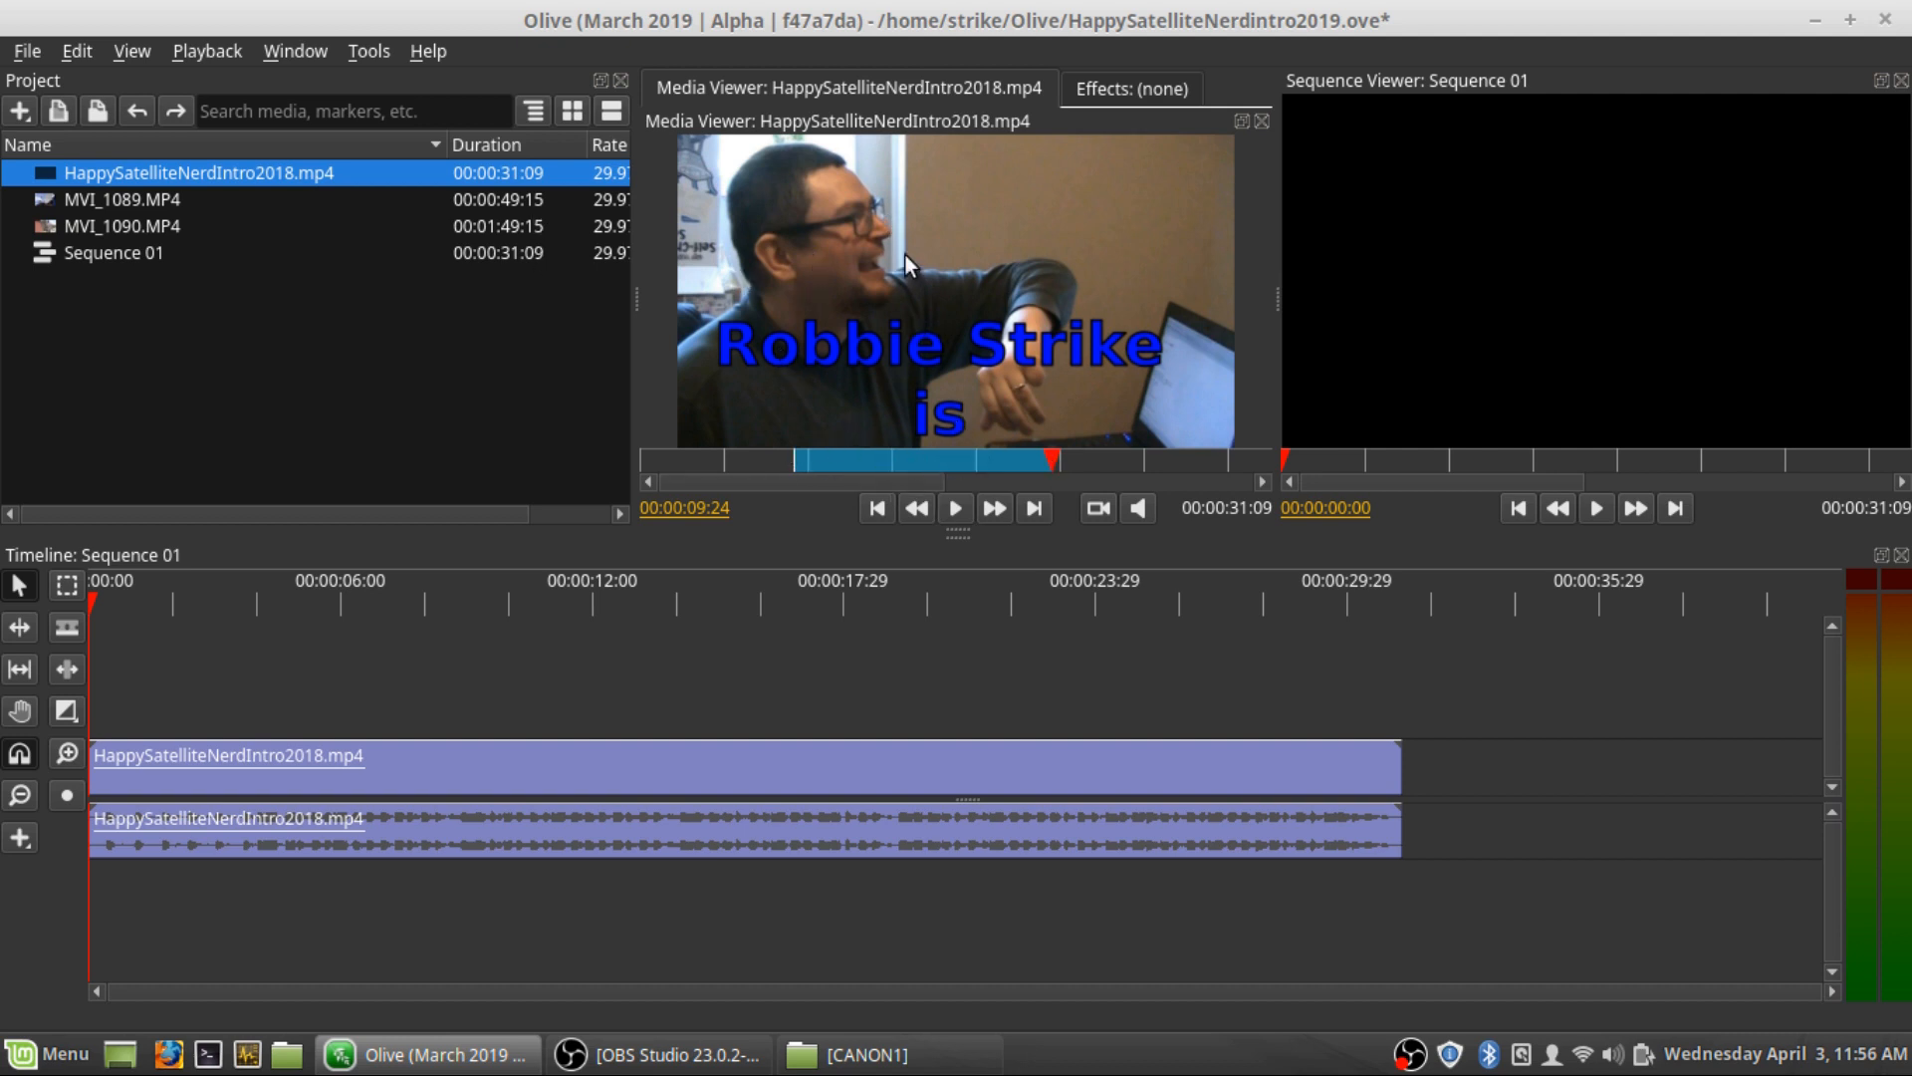
Position the MVI_1089.MP4 clip above the intro video from about 8 seconds, and browse through the MVI_1090.MP4 source footage
left_click_drag(589, 619, 493, 719)
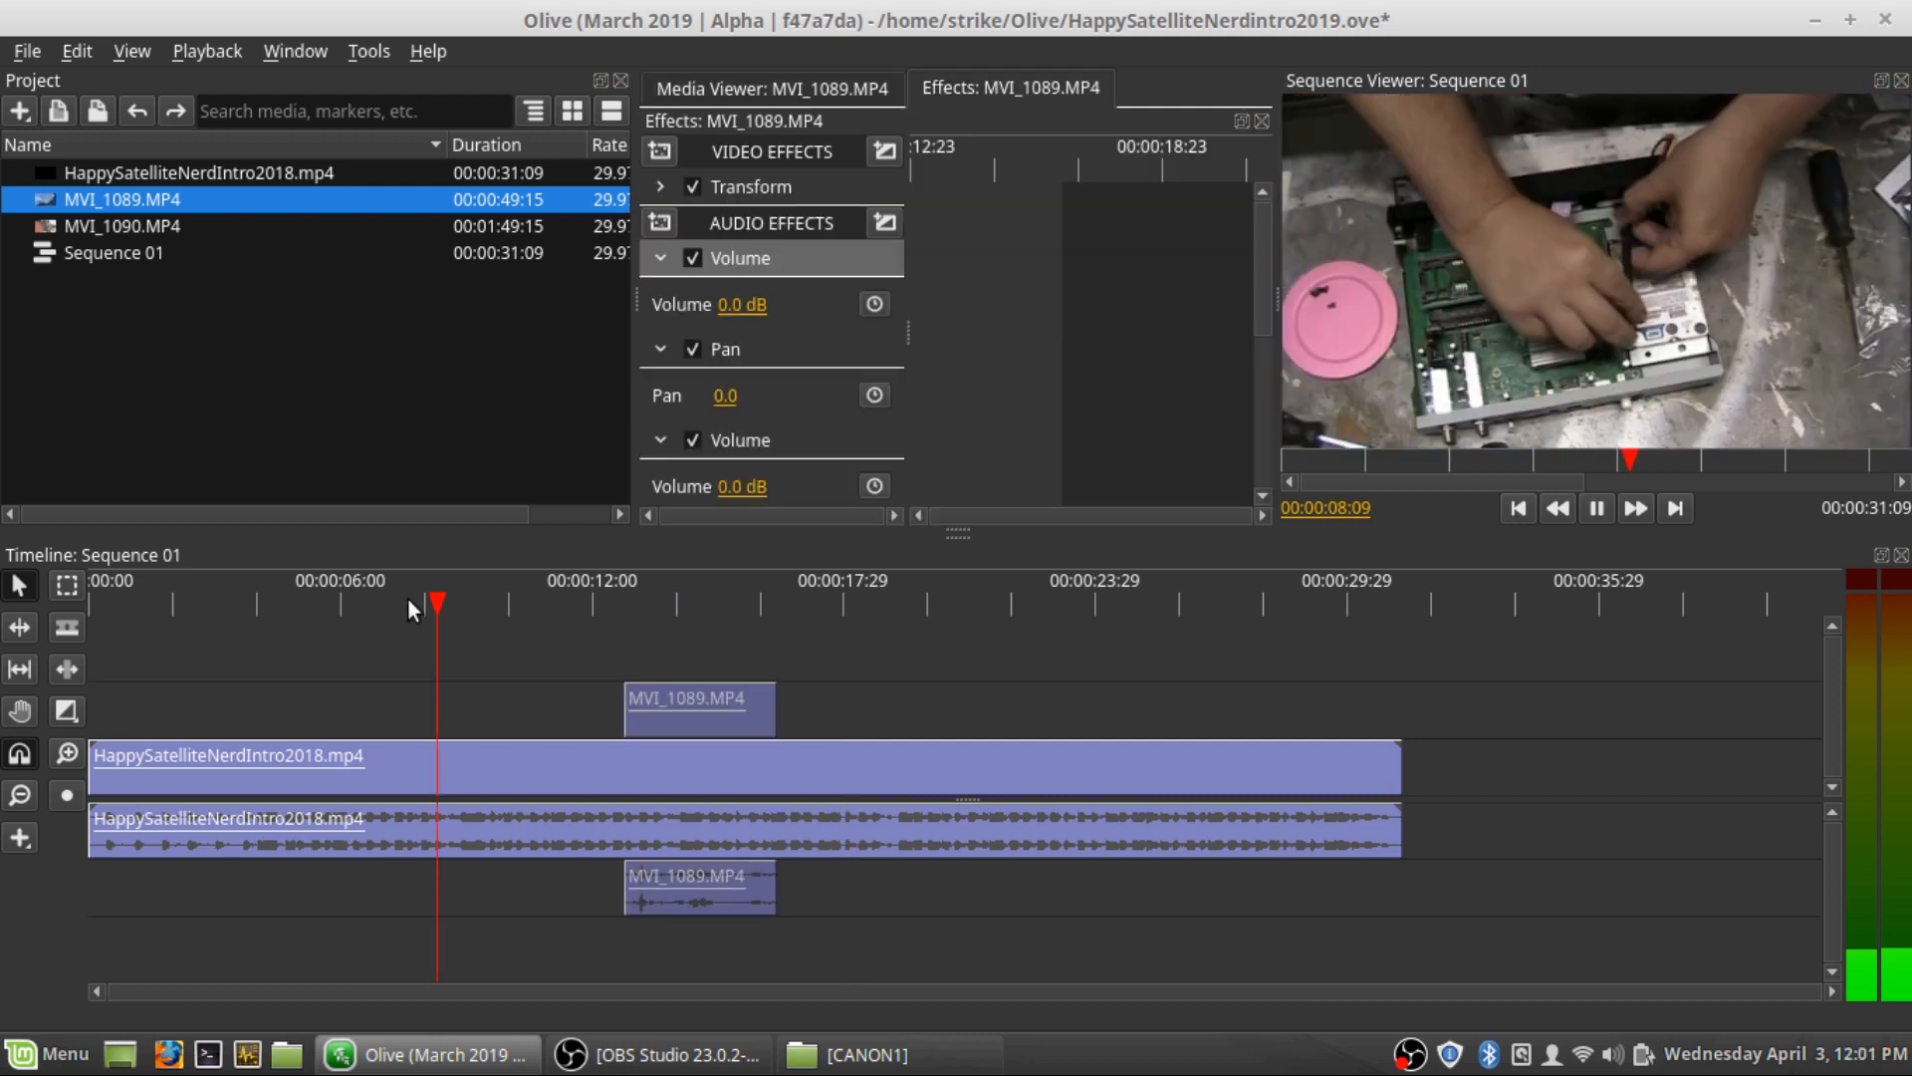
left_click(675, 719)
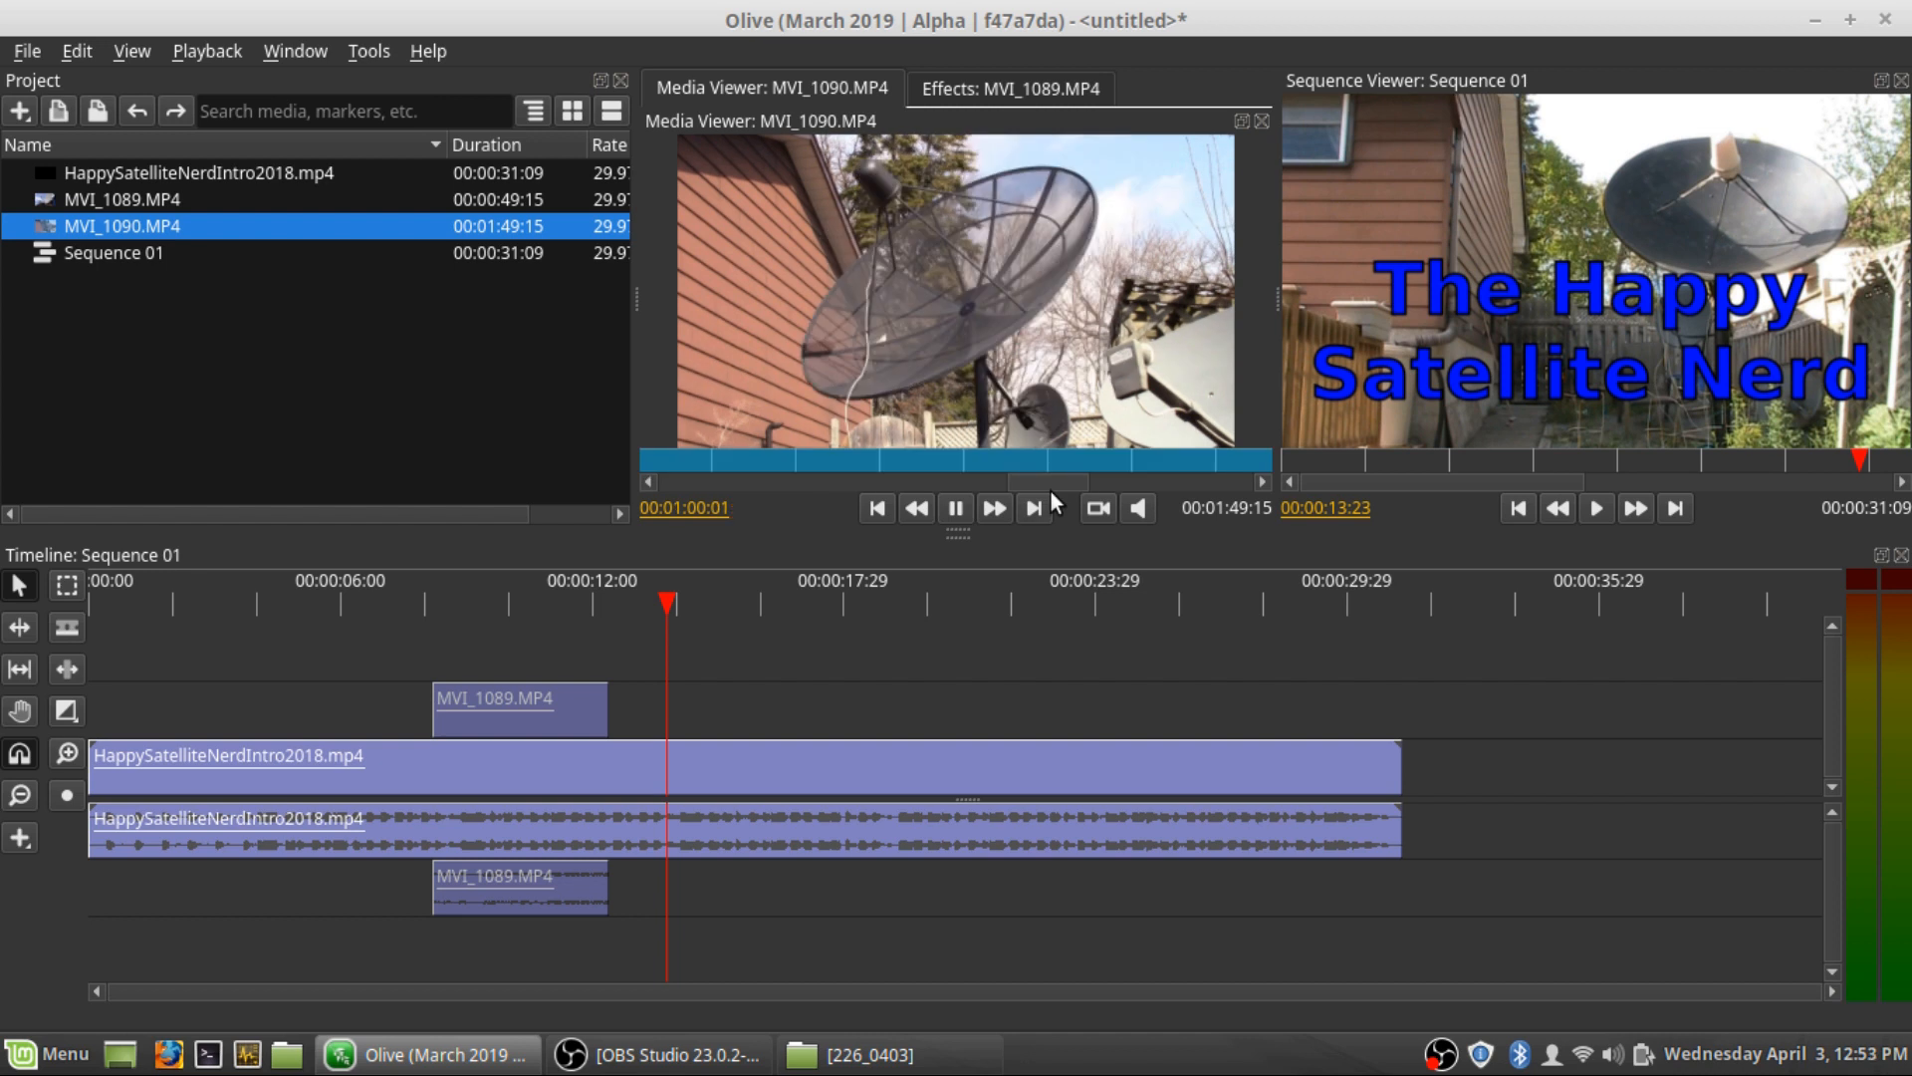
left_click_drag(1050, 486, 886, 476)
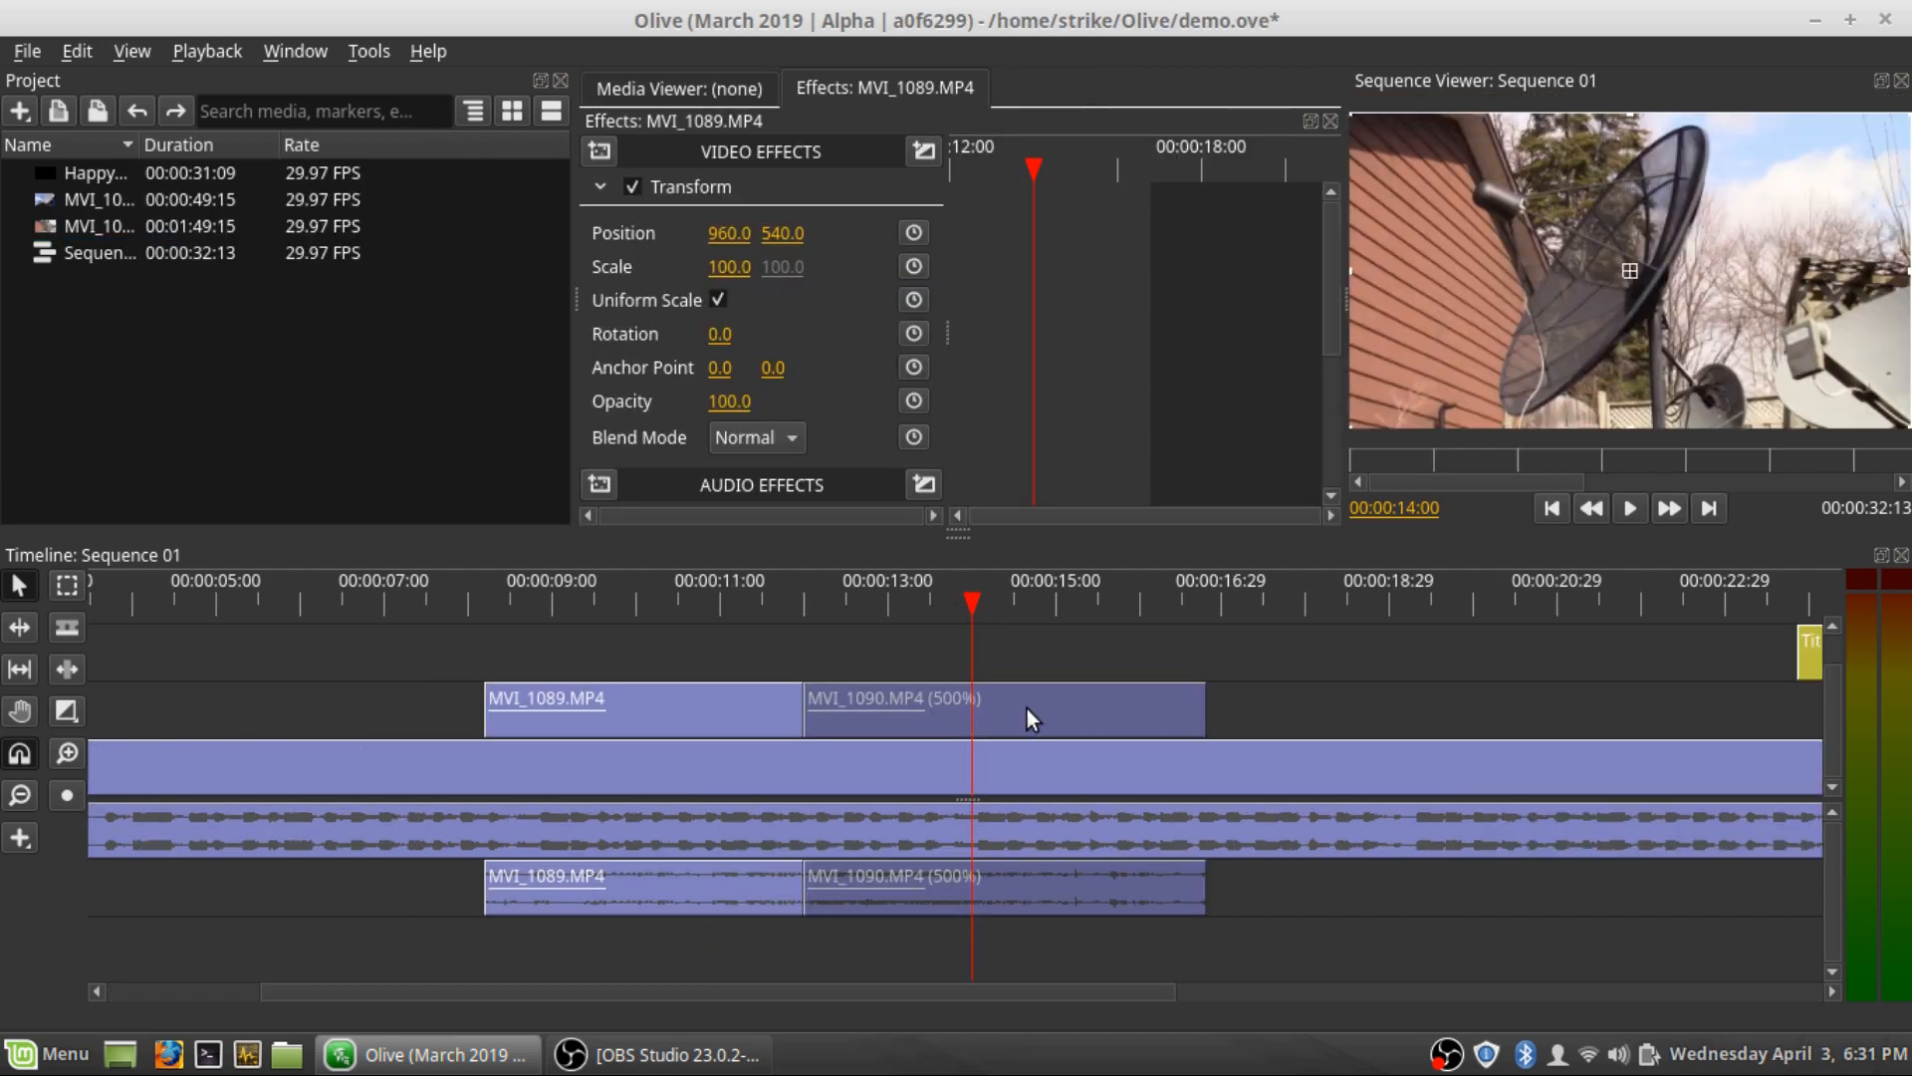
Set the MVI_1090.MP4 timeline clip's speed to 500% and play the sequence from 00:00:14:00
right_click(1028, 708)
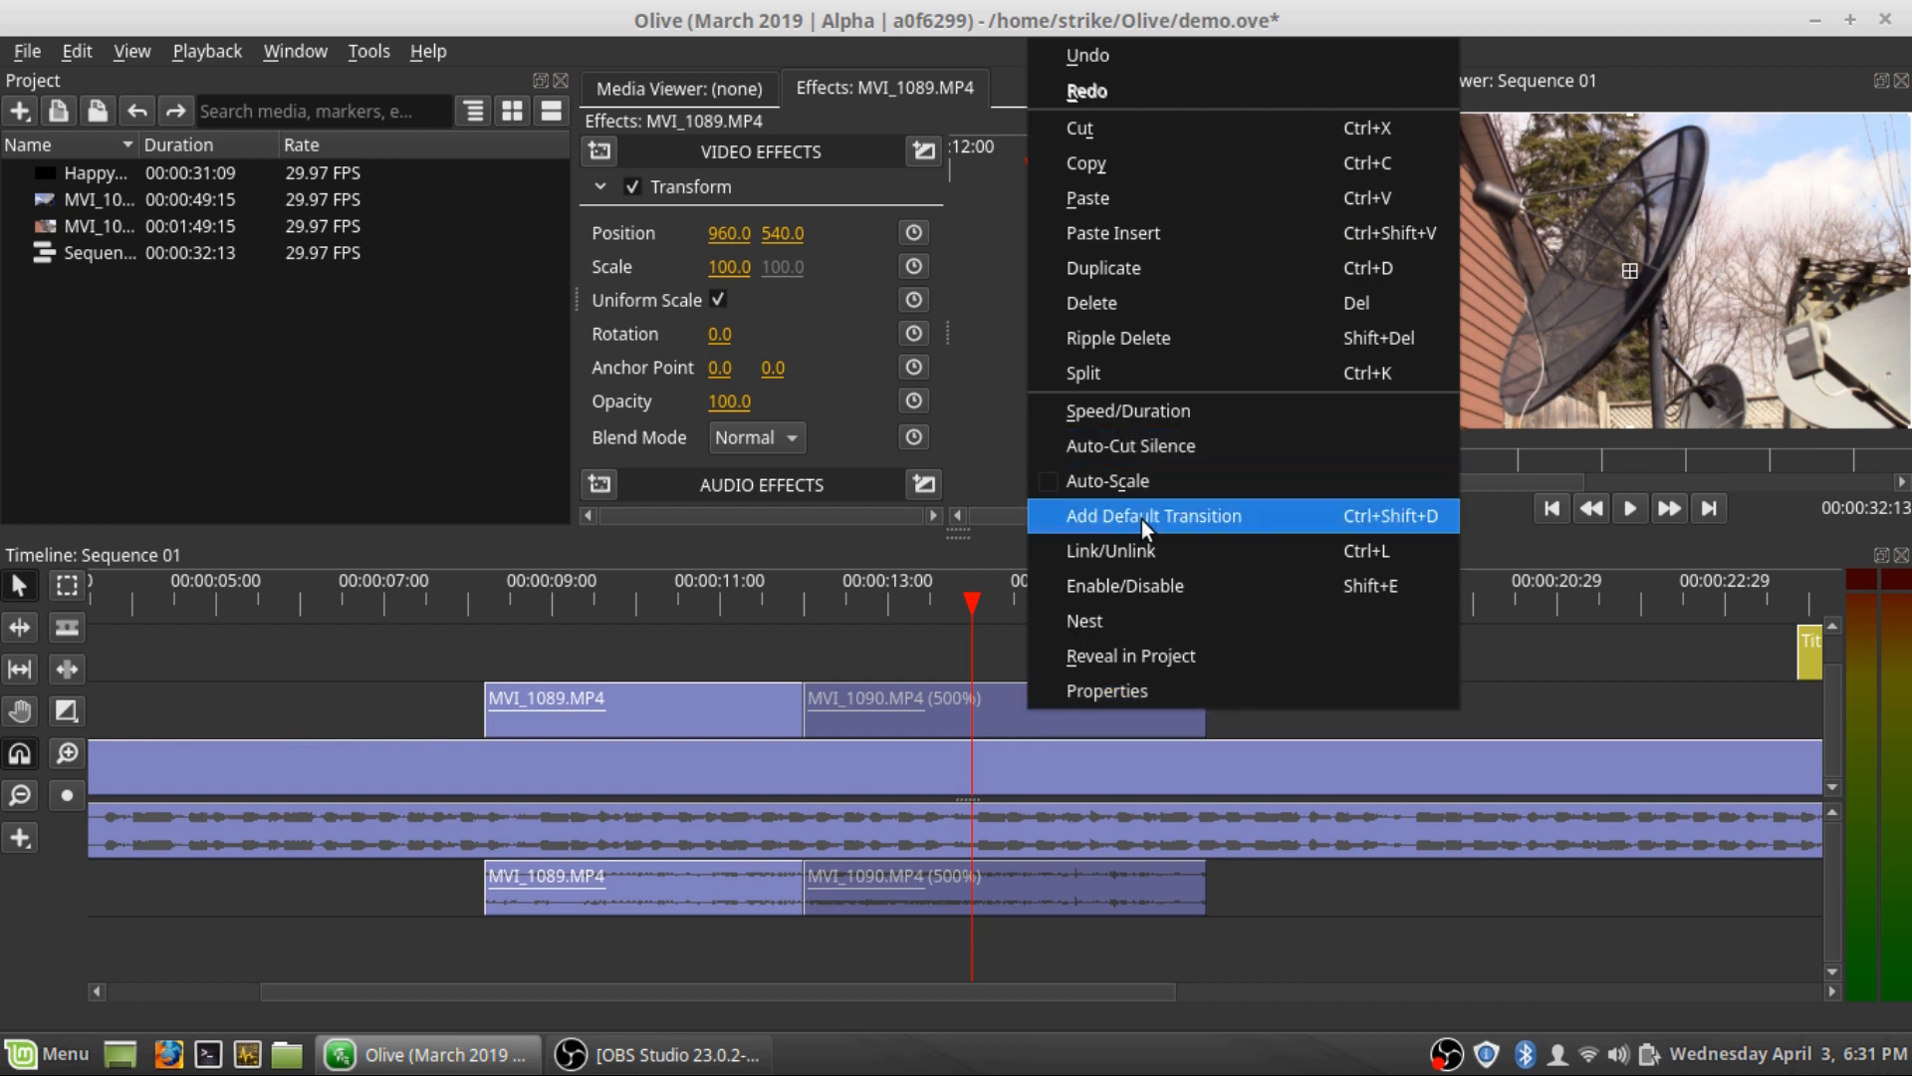
left_click(1143, 416)
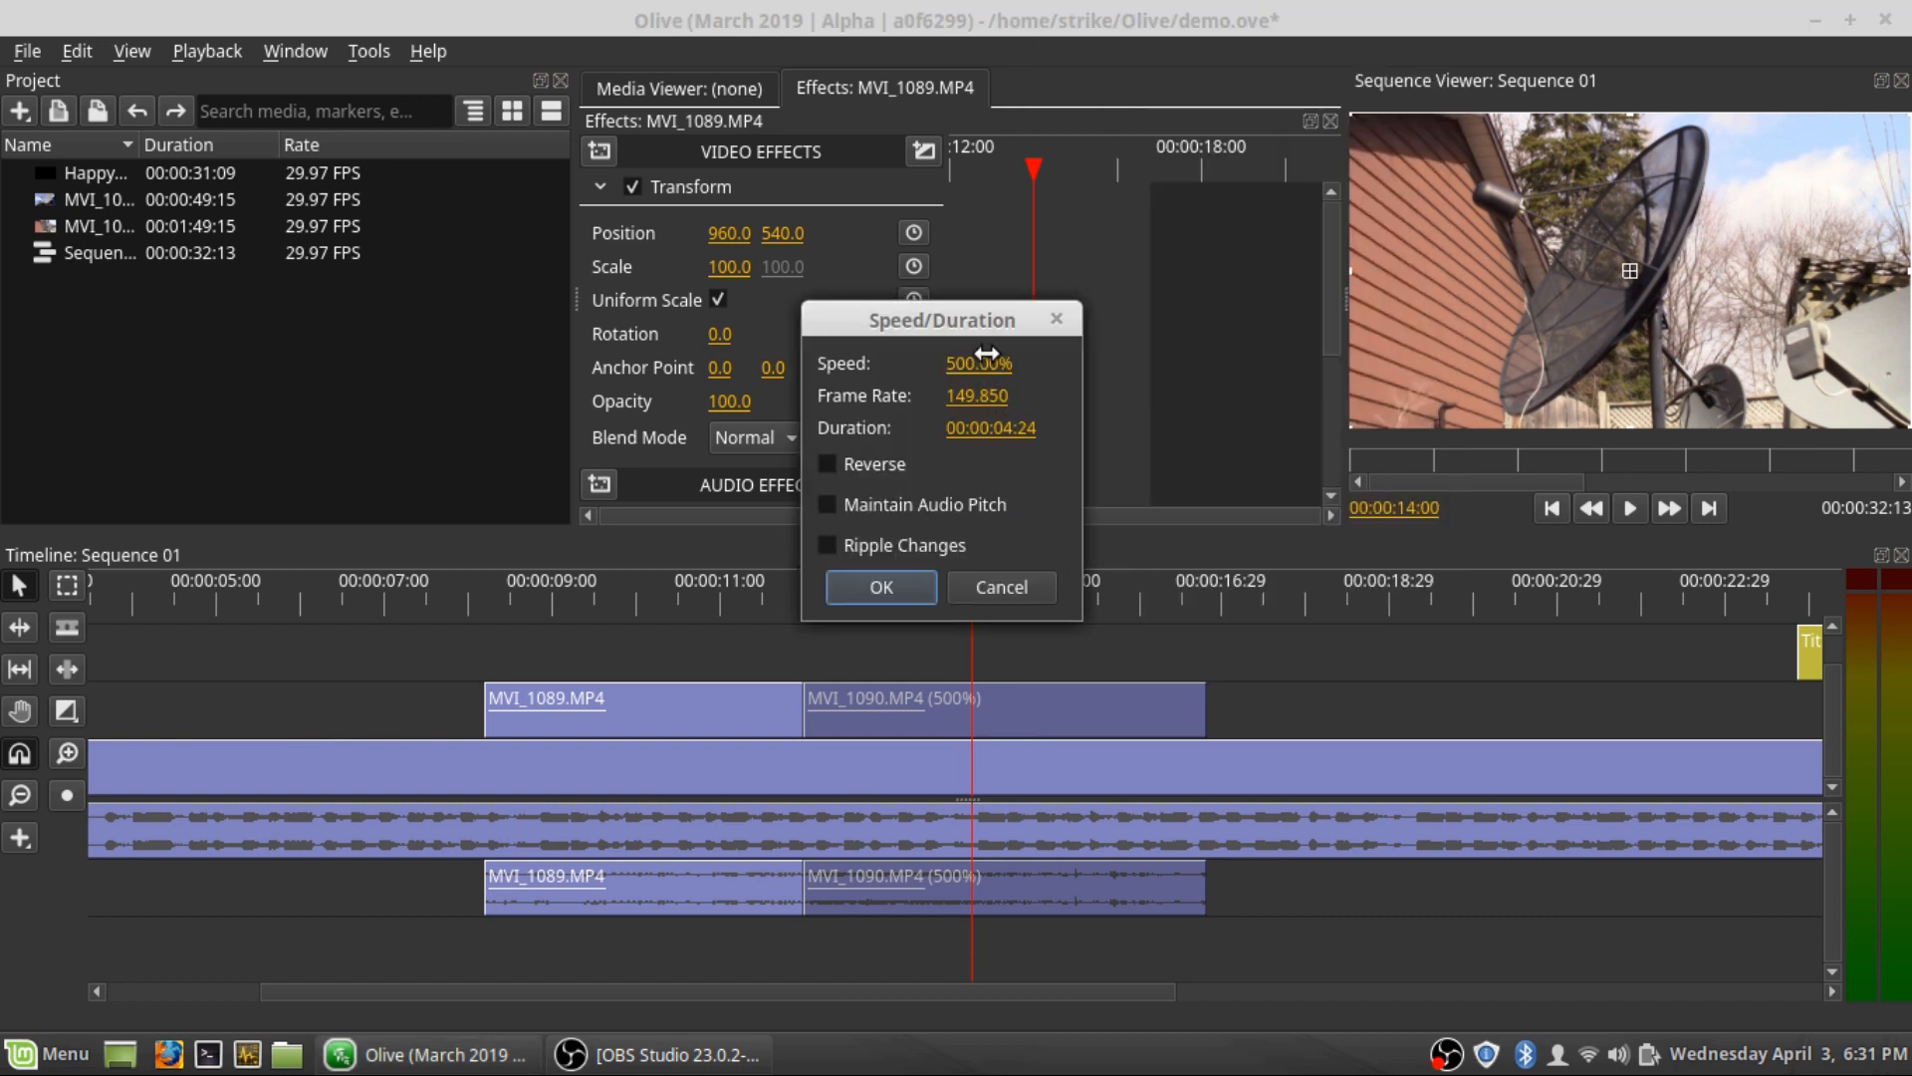
left_click(970, 363)
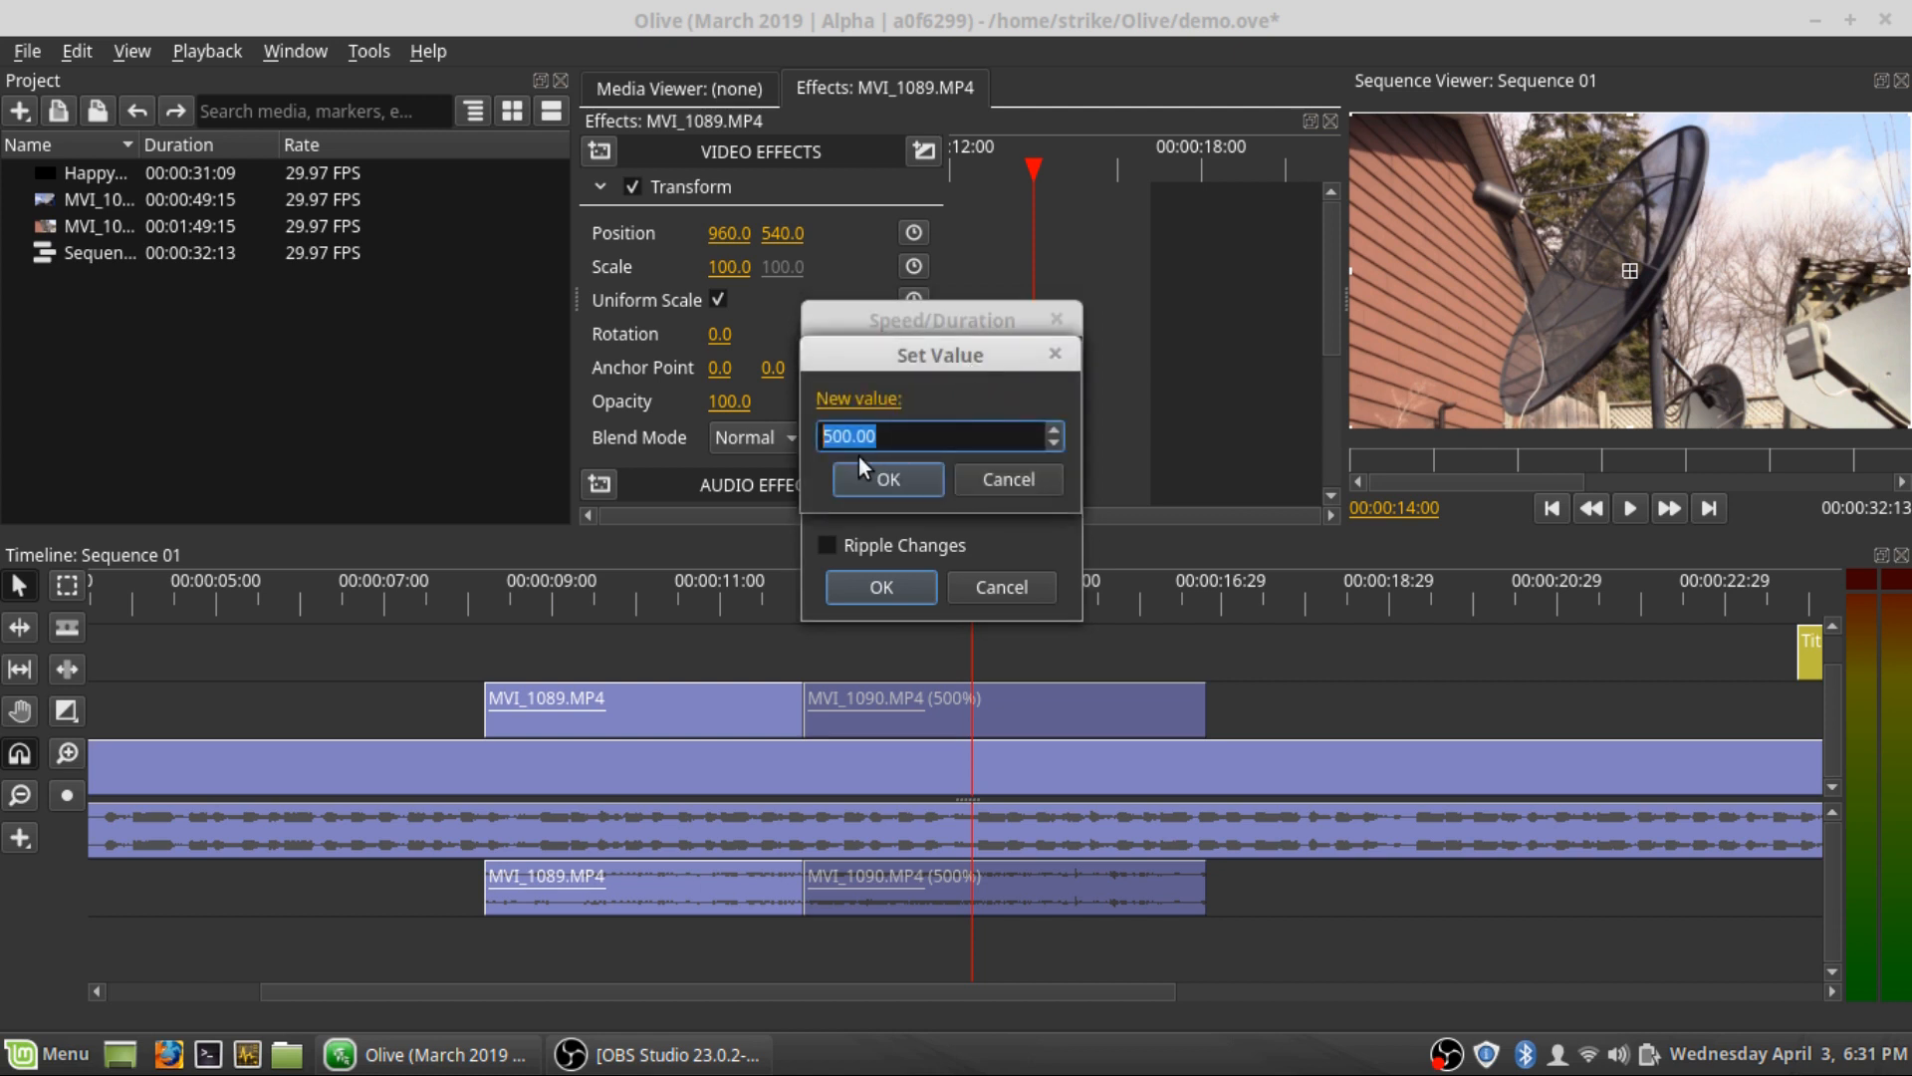
left_click(895, 482)
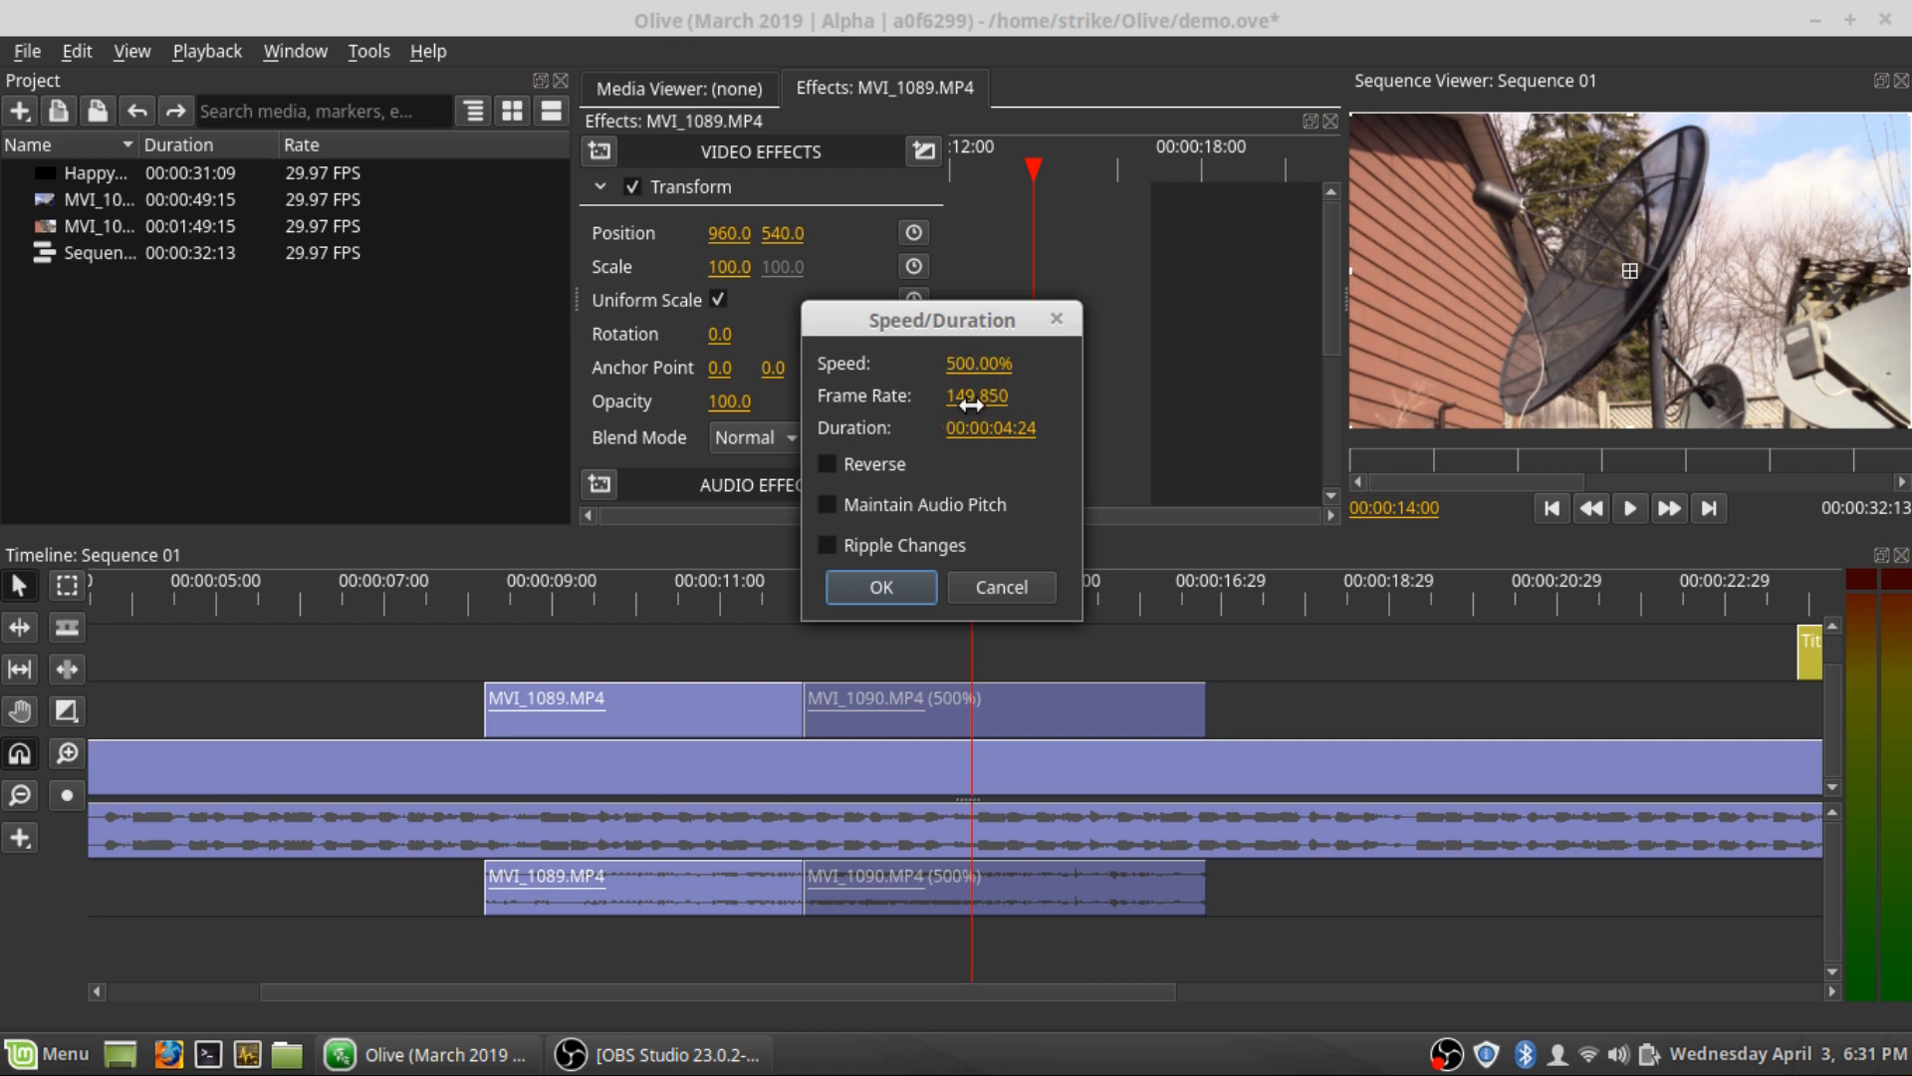
left_click(881, 588)
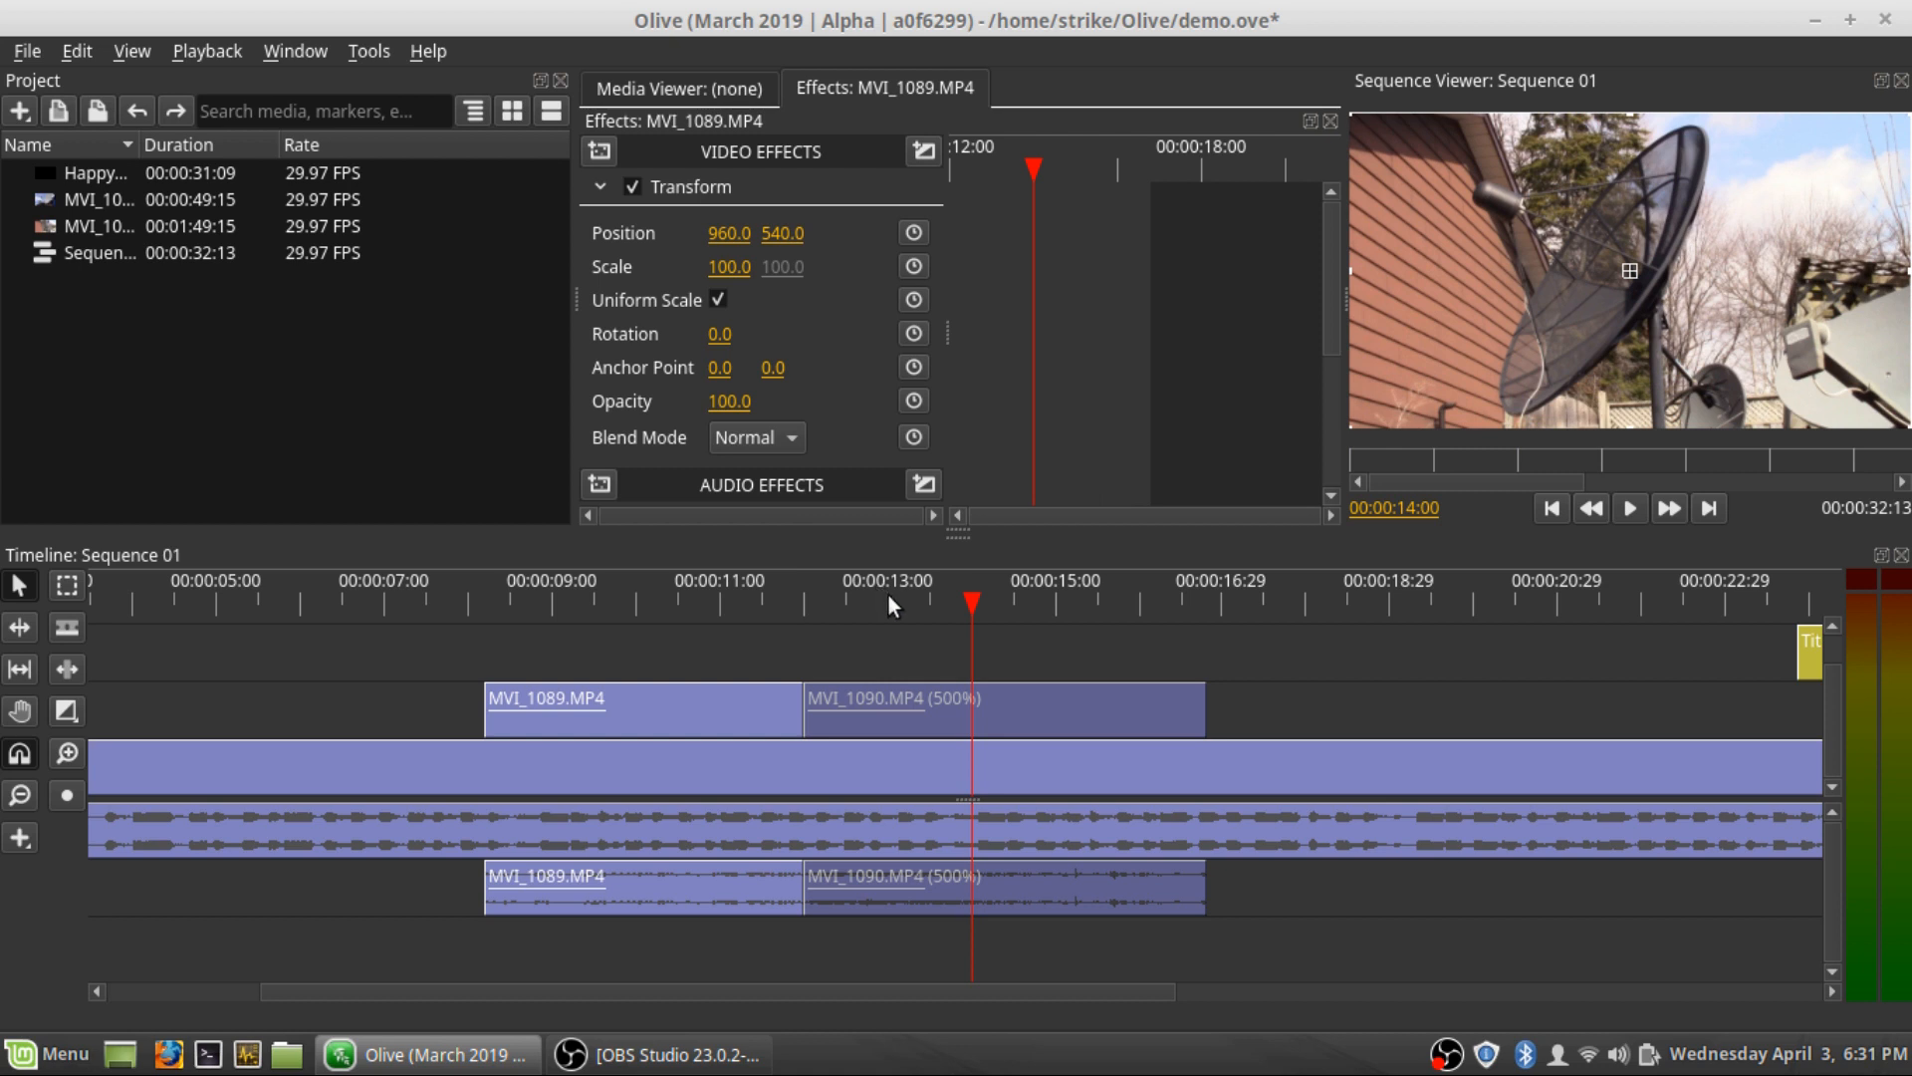
key("space")
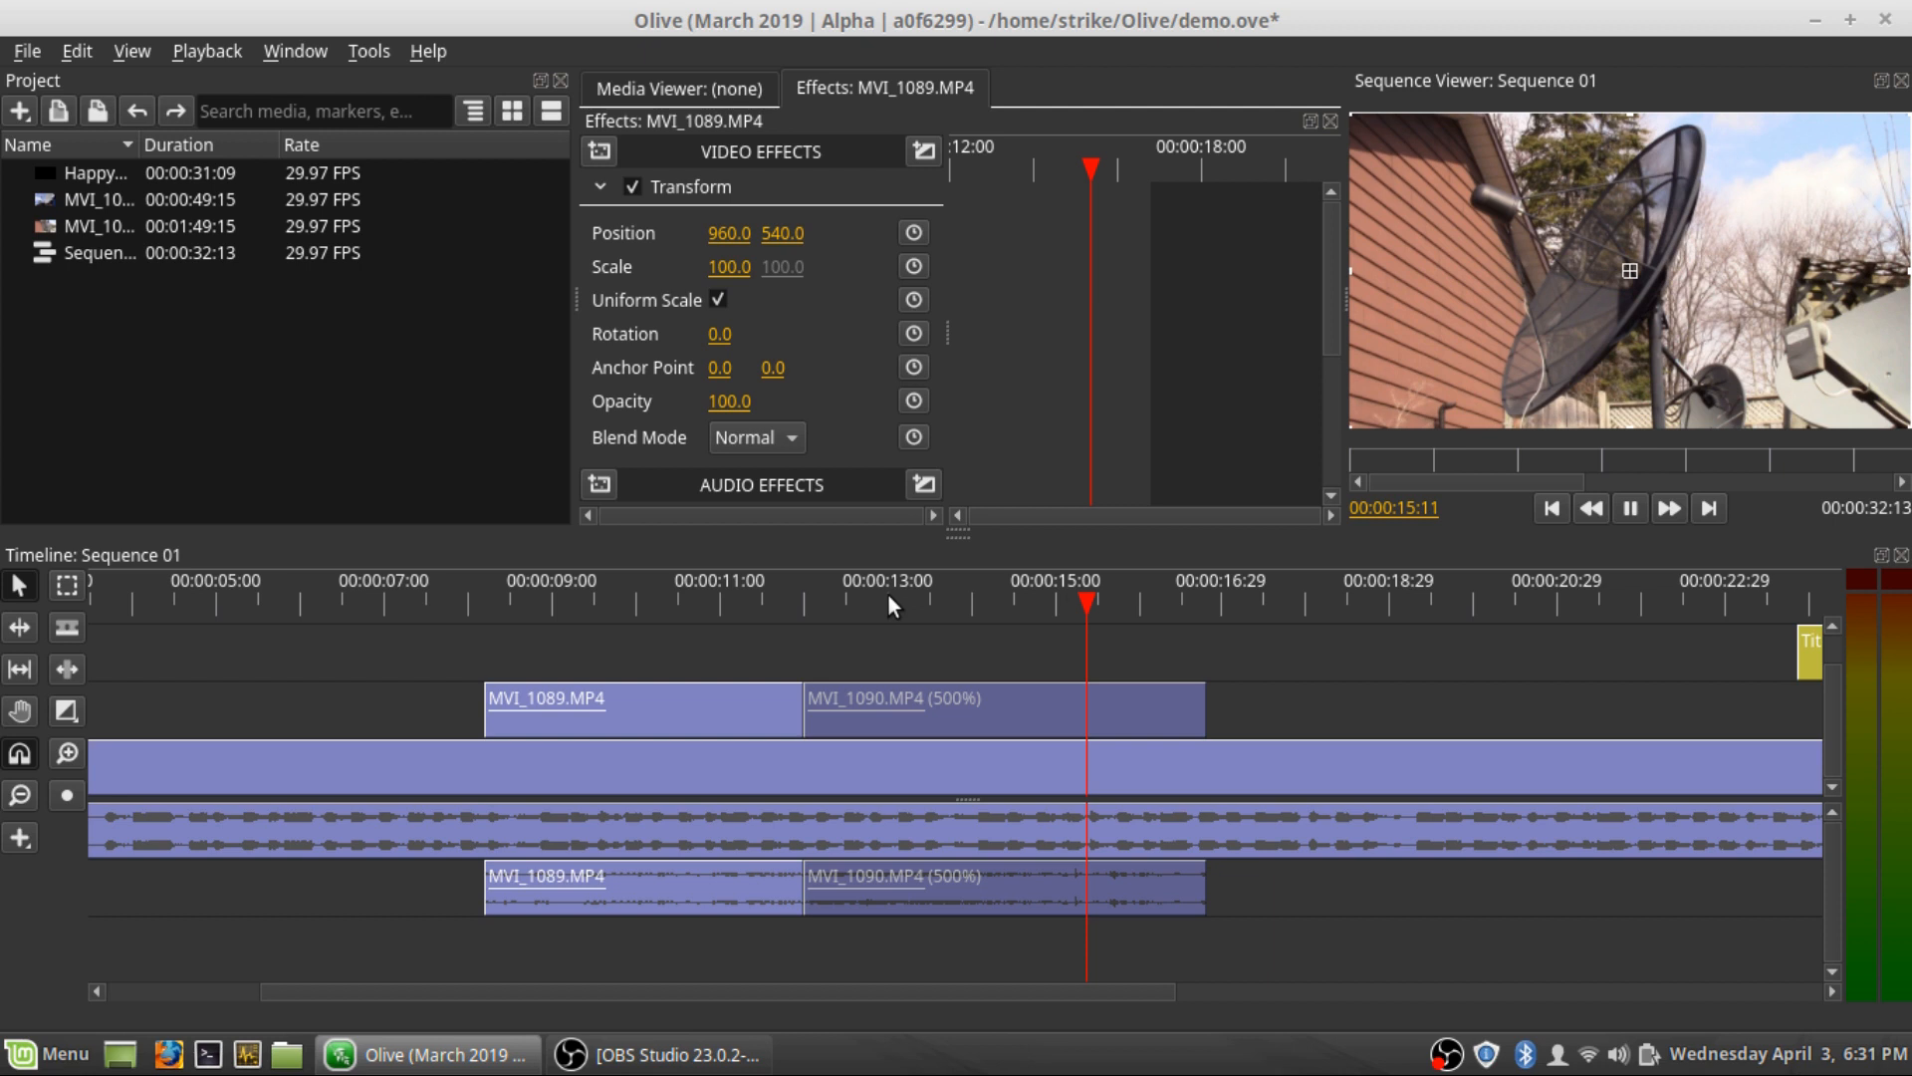
left_click(835, 602)
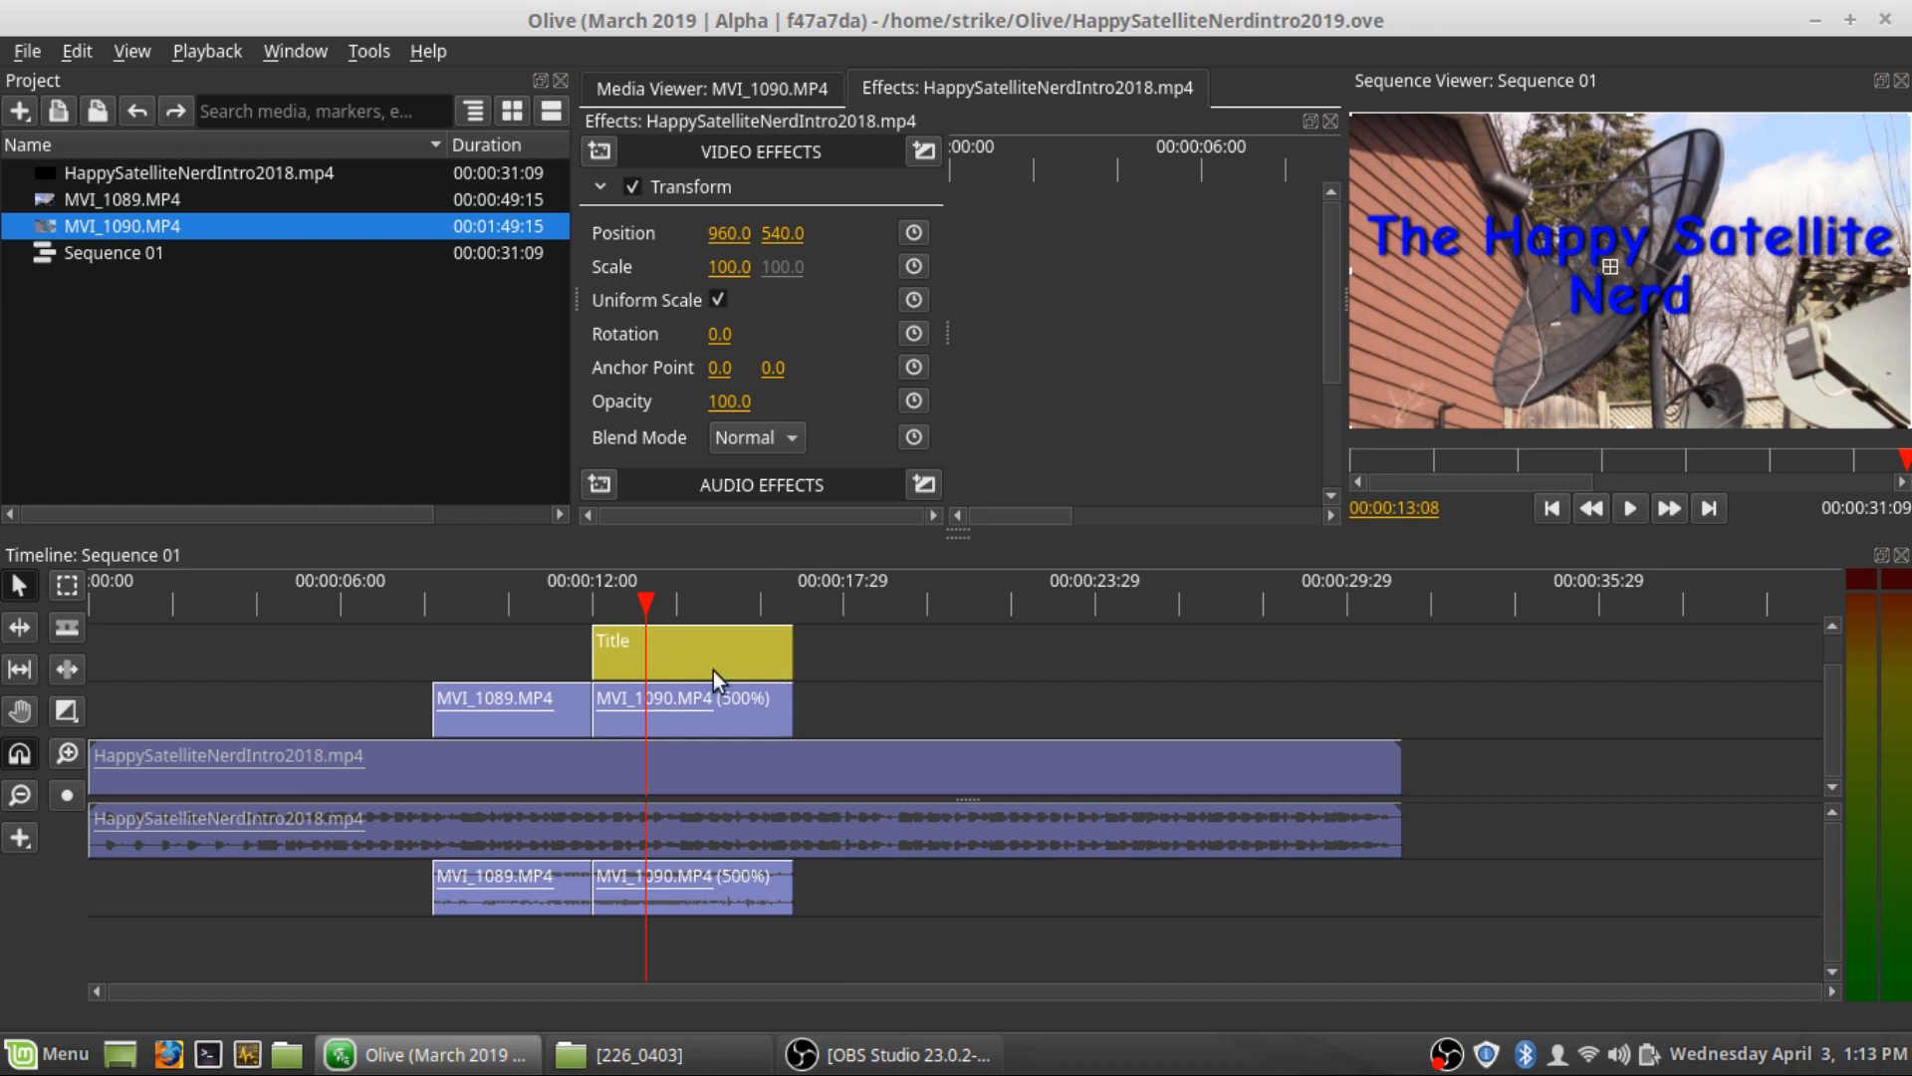
Add a title clip on the track above MVI_1089.MP4, extending to the start of the existing title
left_click(14, 835)
left_click(51, 842)
left_click_drag(434, 663, 593, 652)
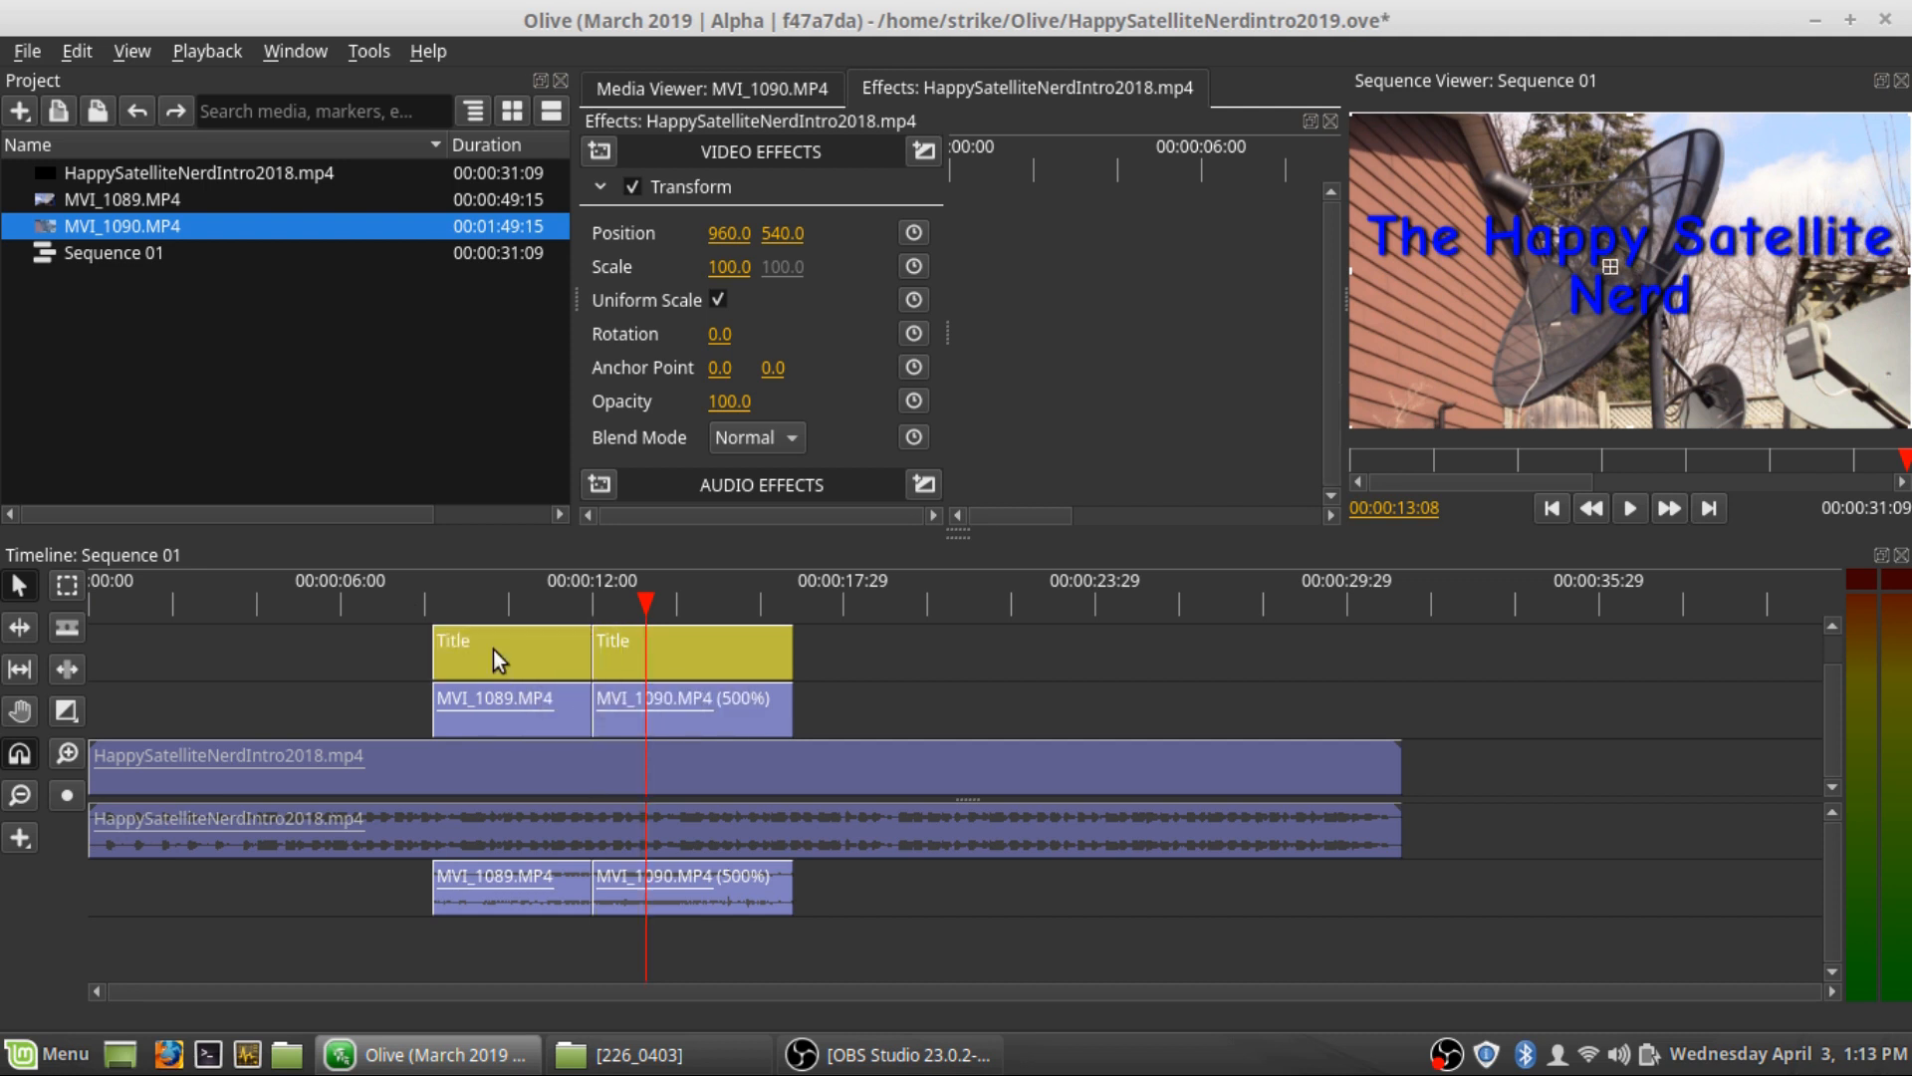
Select the new title above MVI_1089.MP4, move the playhead to 00:00:09:21 and open its rich text for editing
left_click(493, 650)
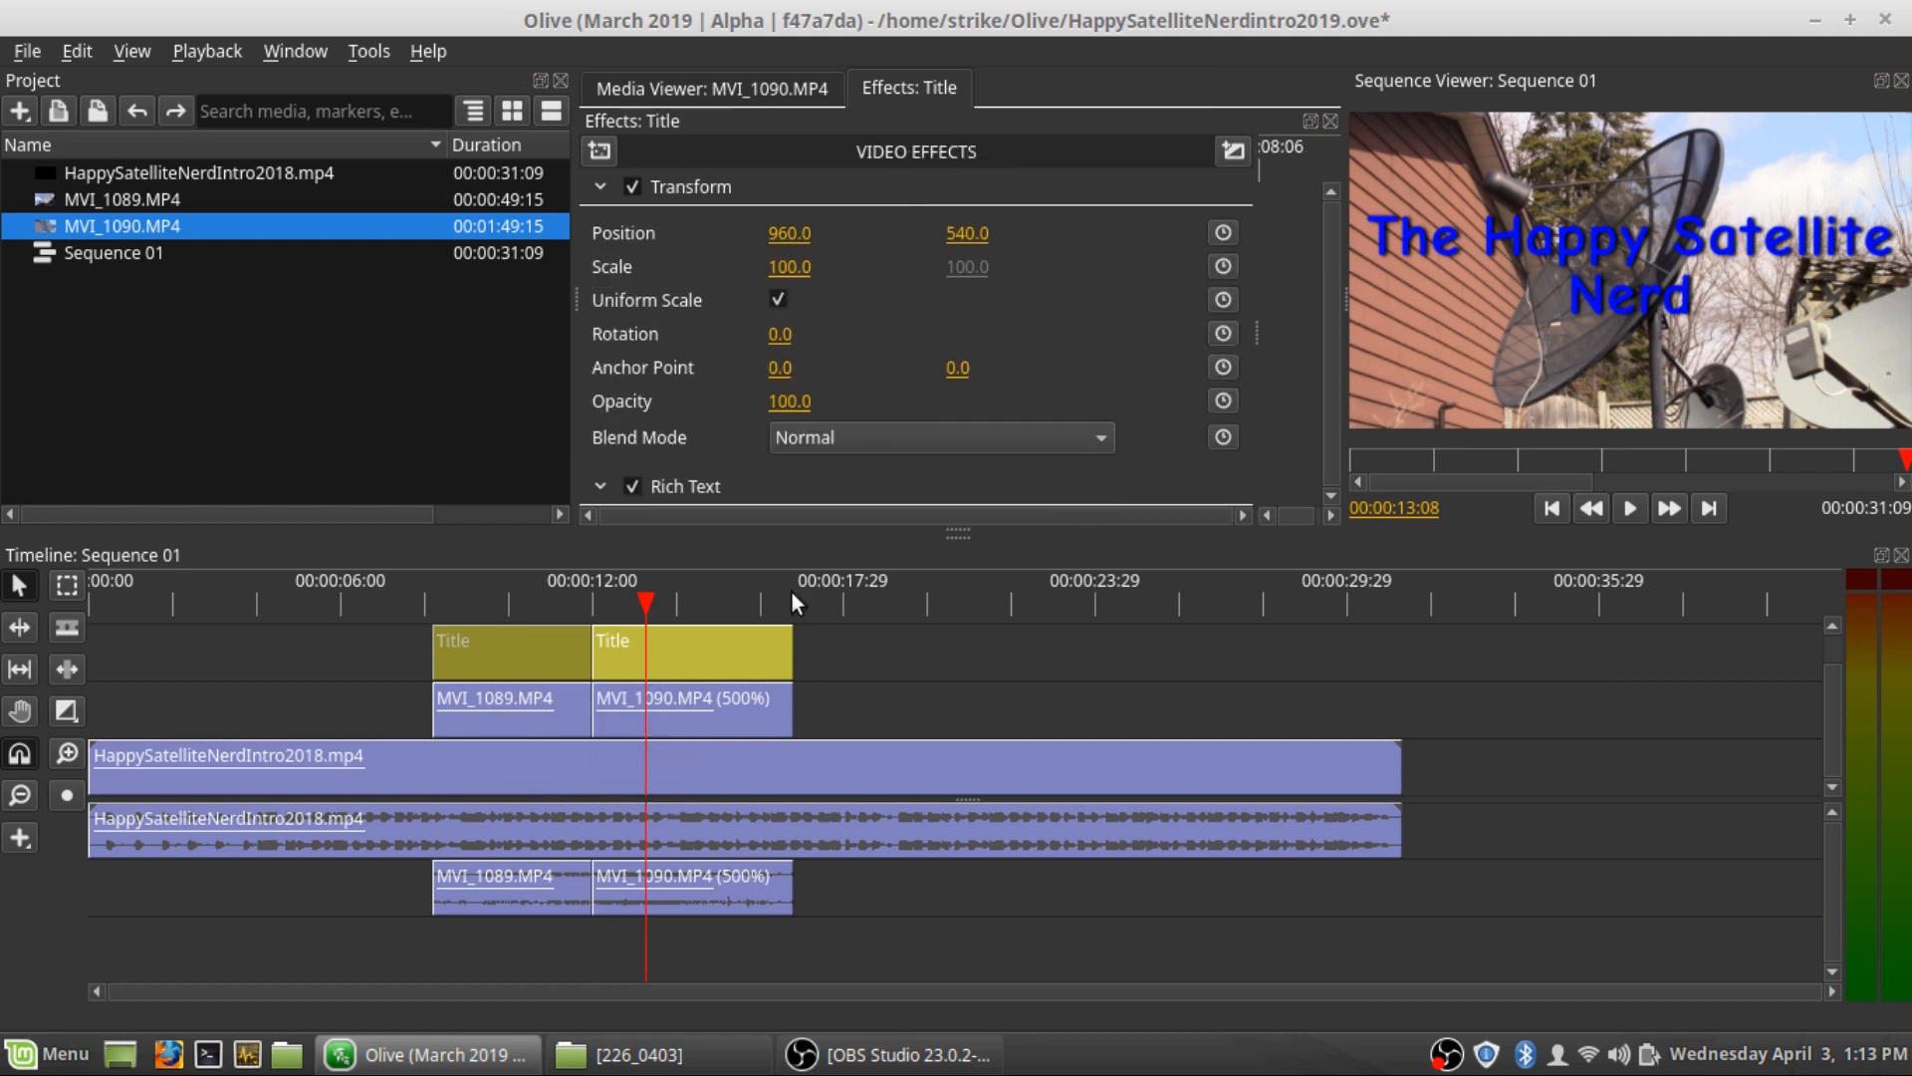
left_click(506, 638)
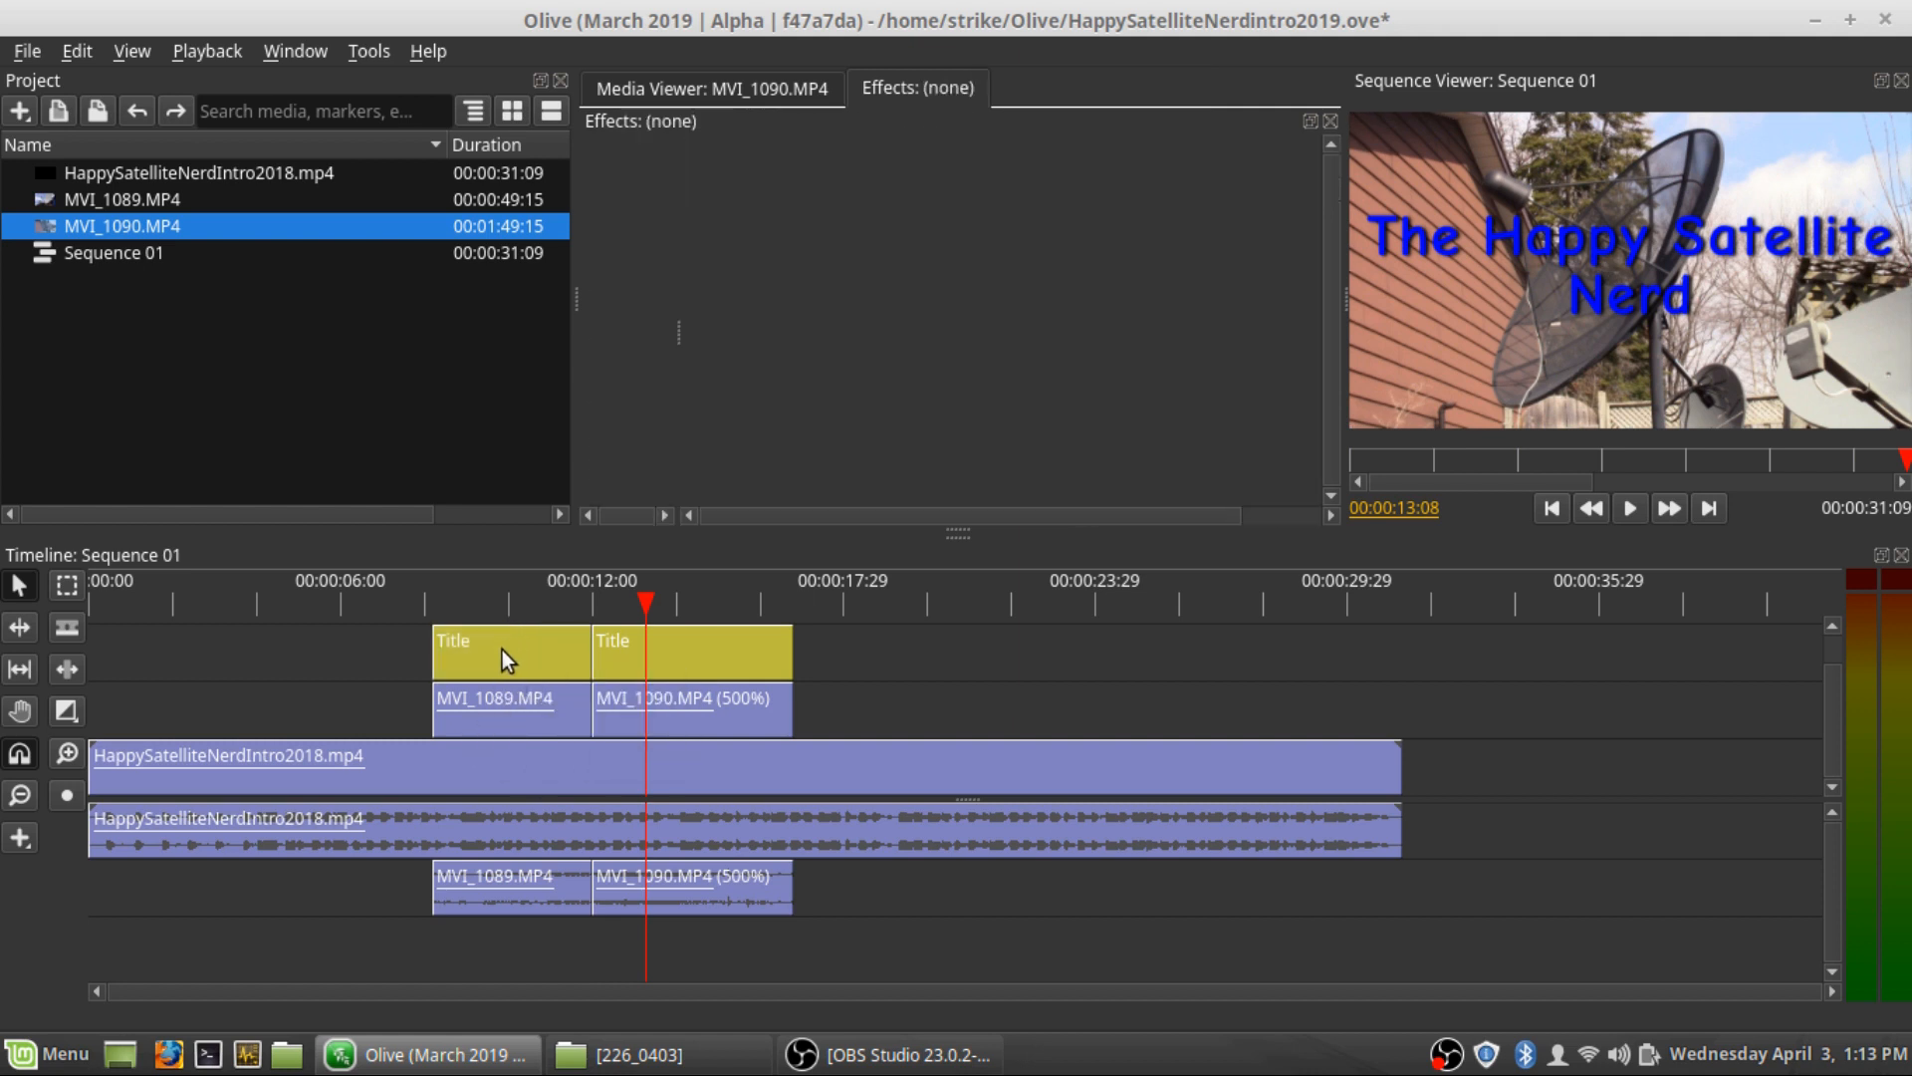
left_click(502, 649)
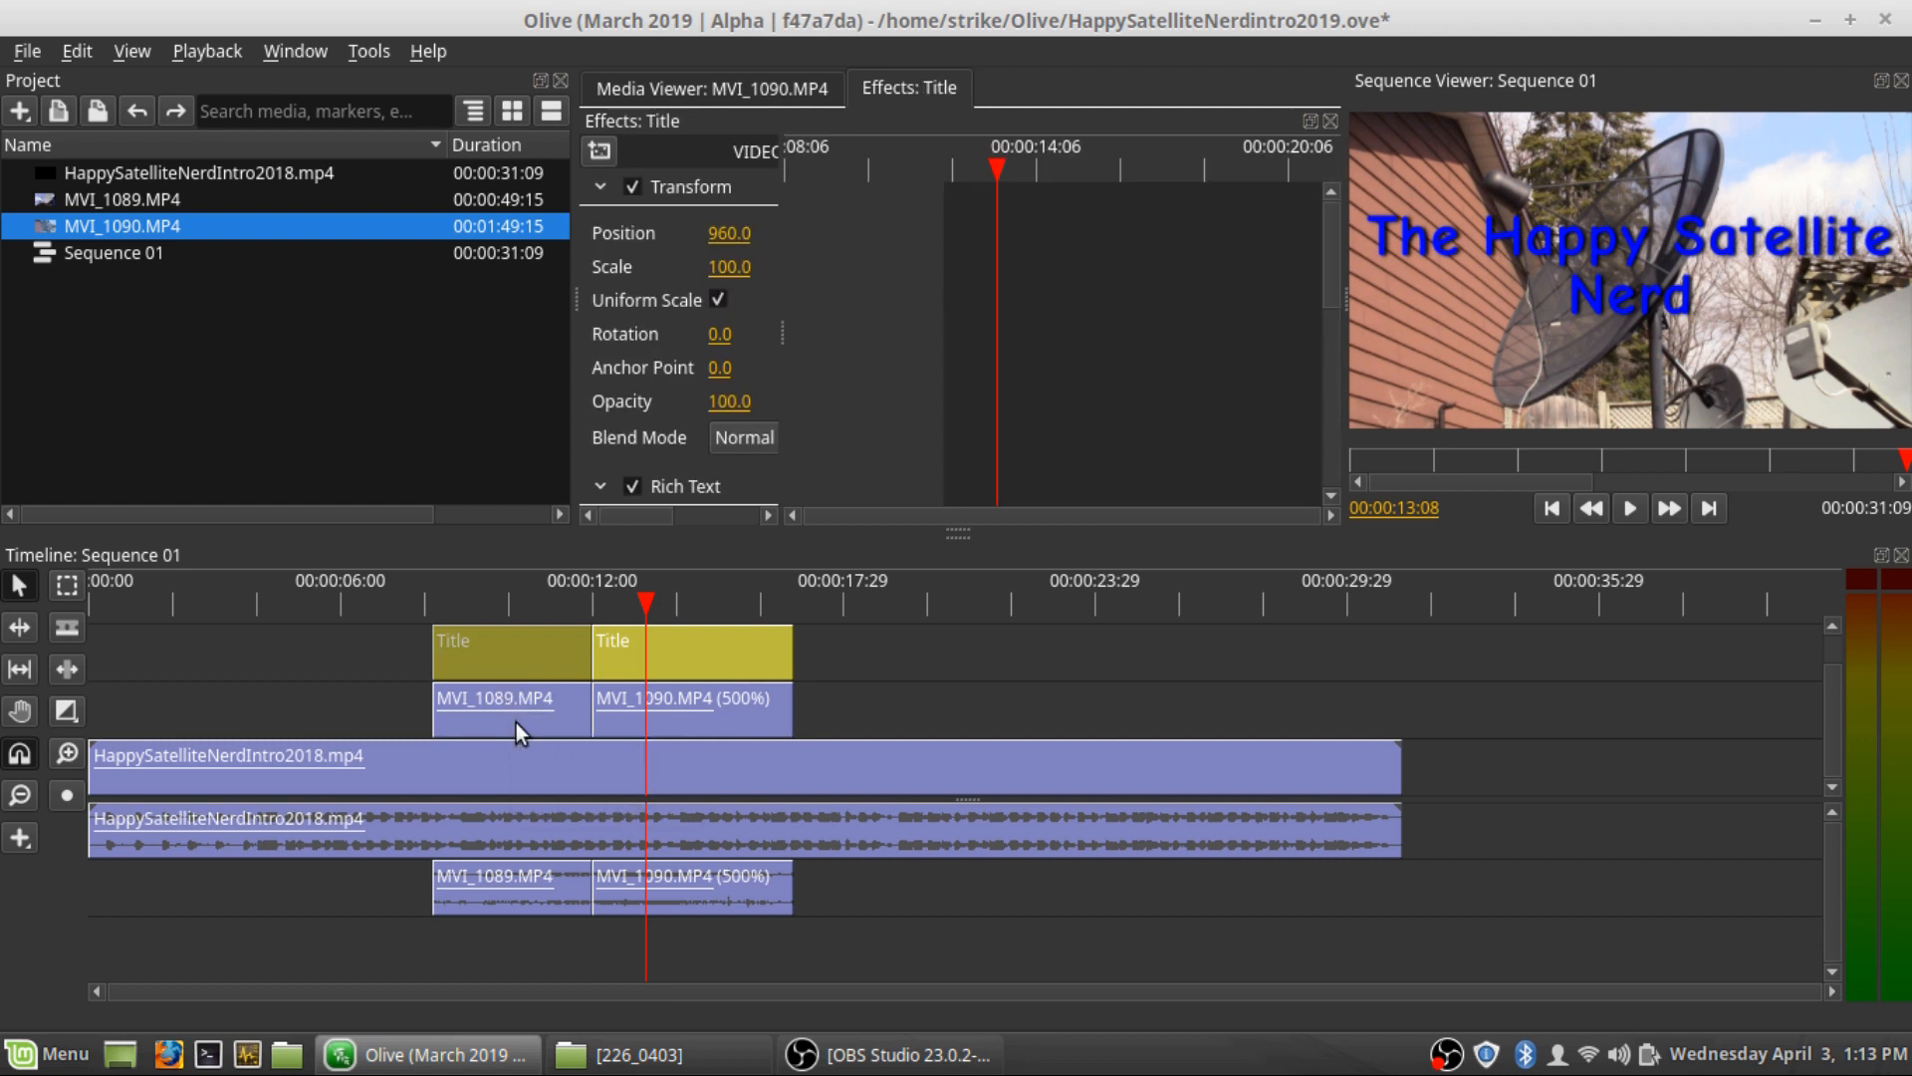
left_click(516, 722)
left_click(544, 646)
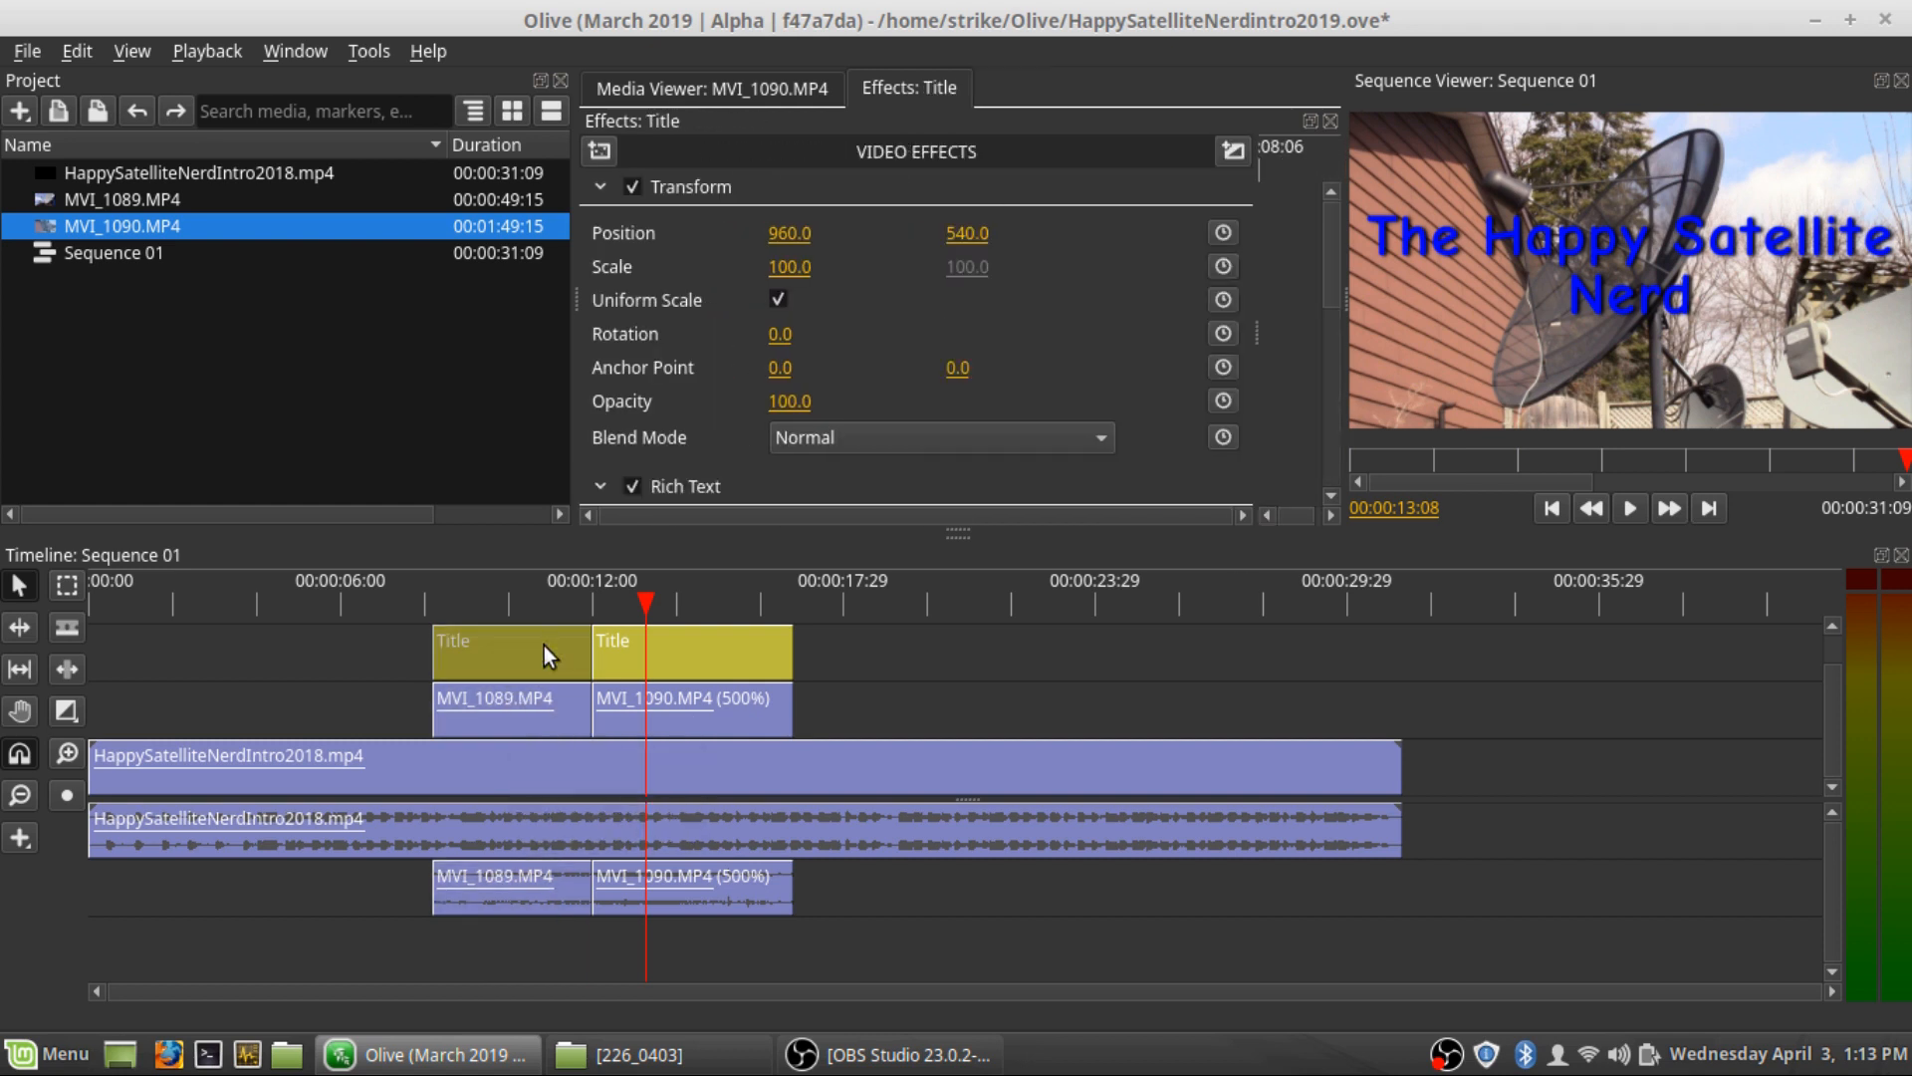
scroll(1121, 425, "down", 6)
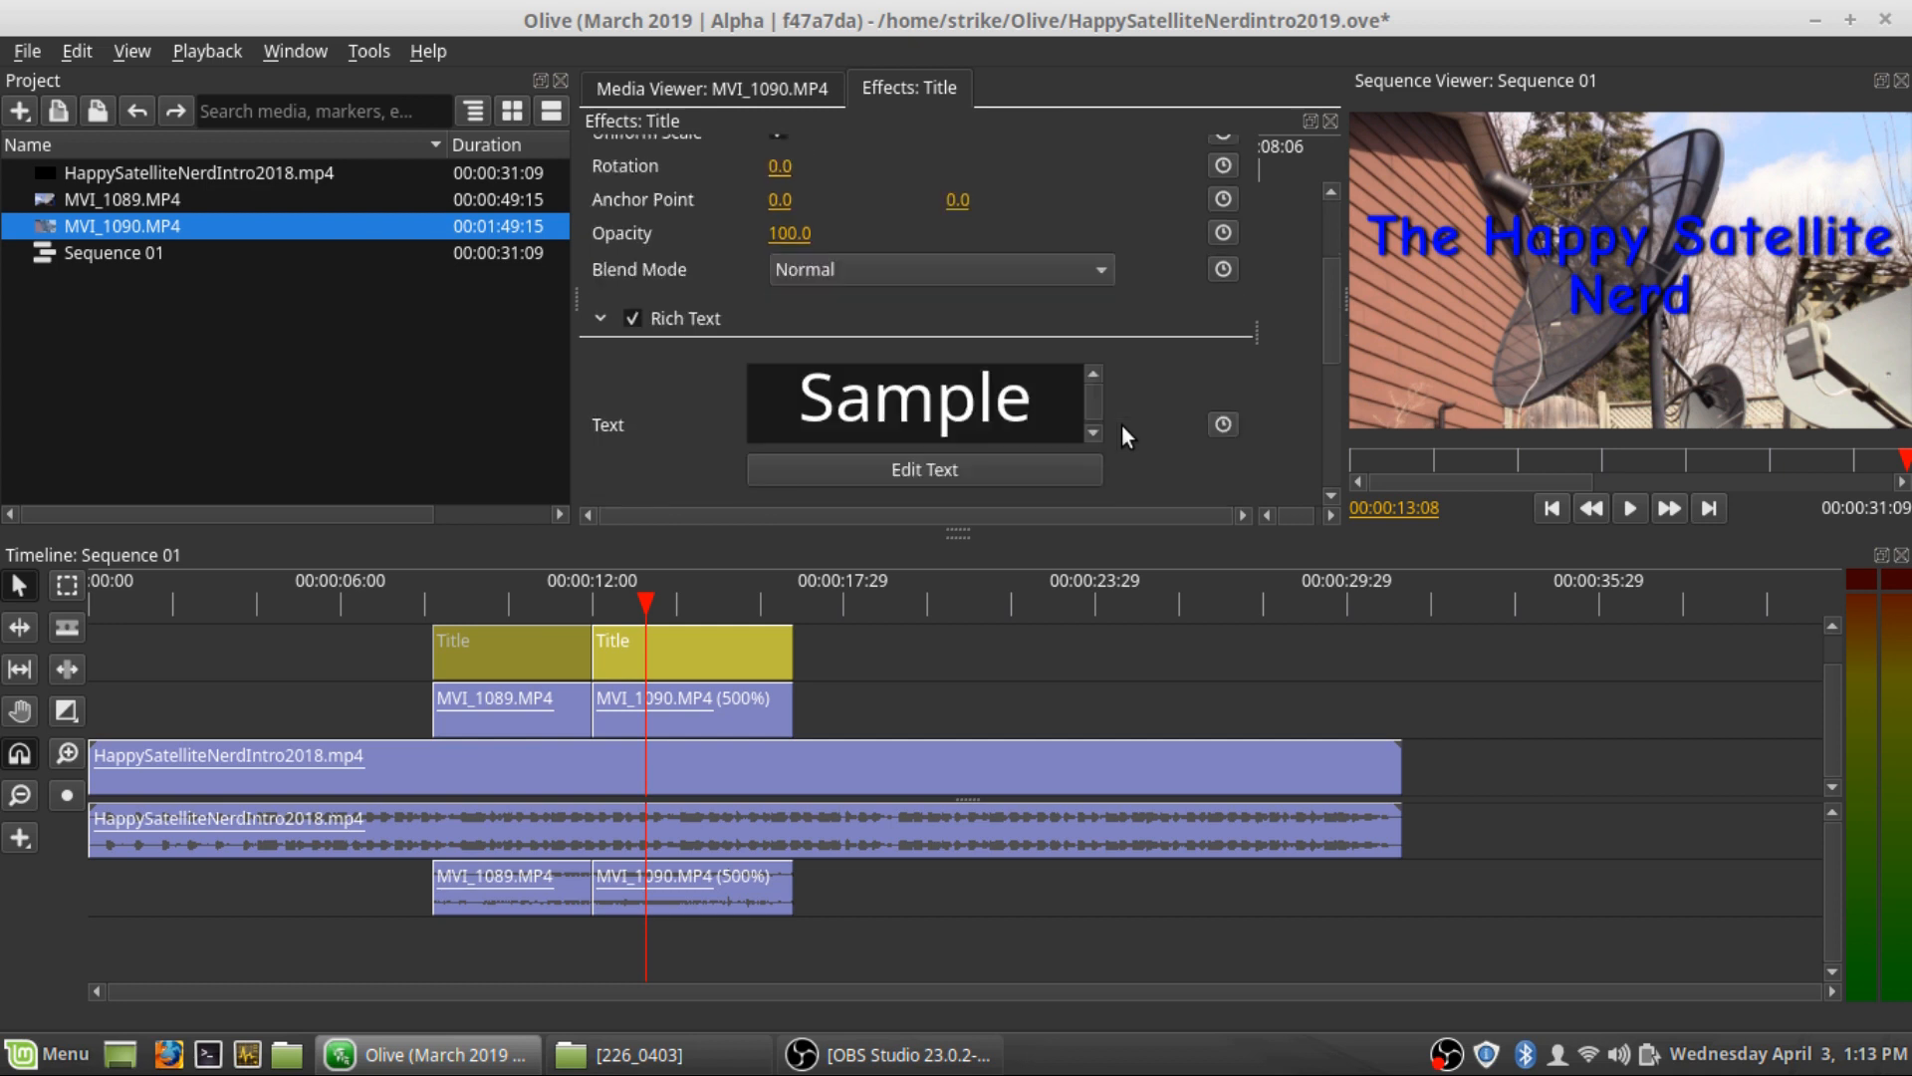
left_click(497, 600)
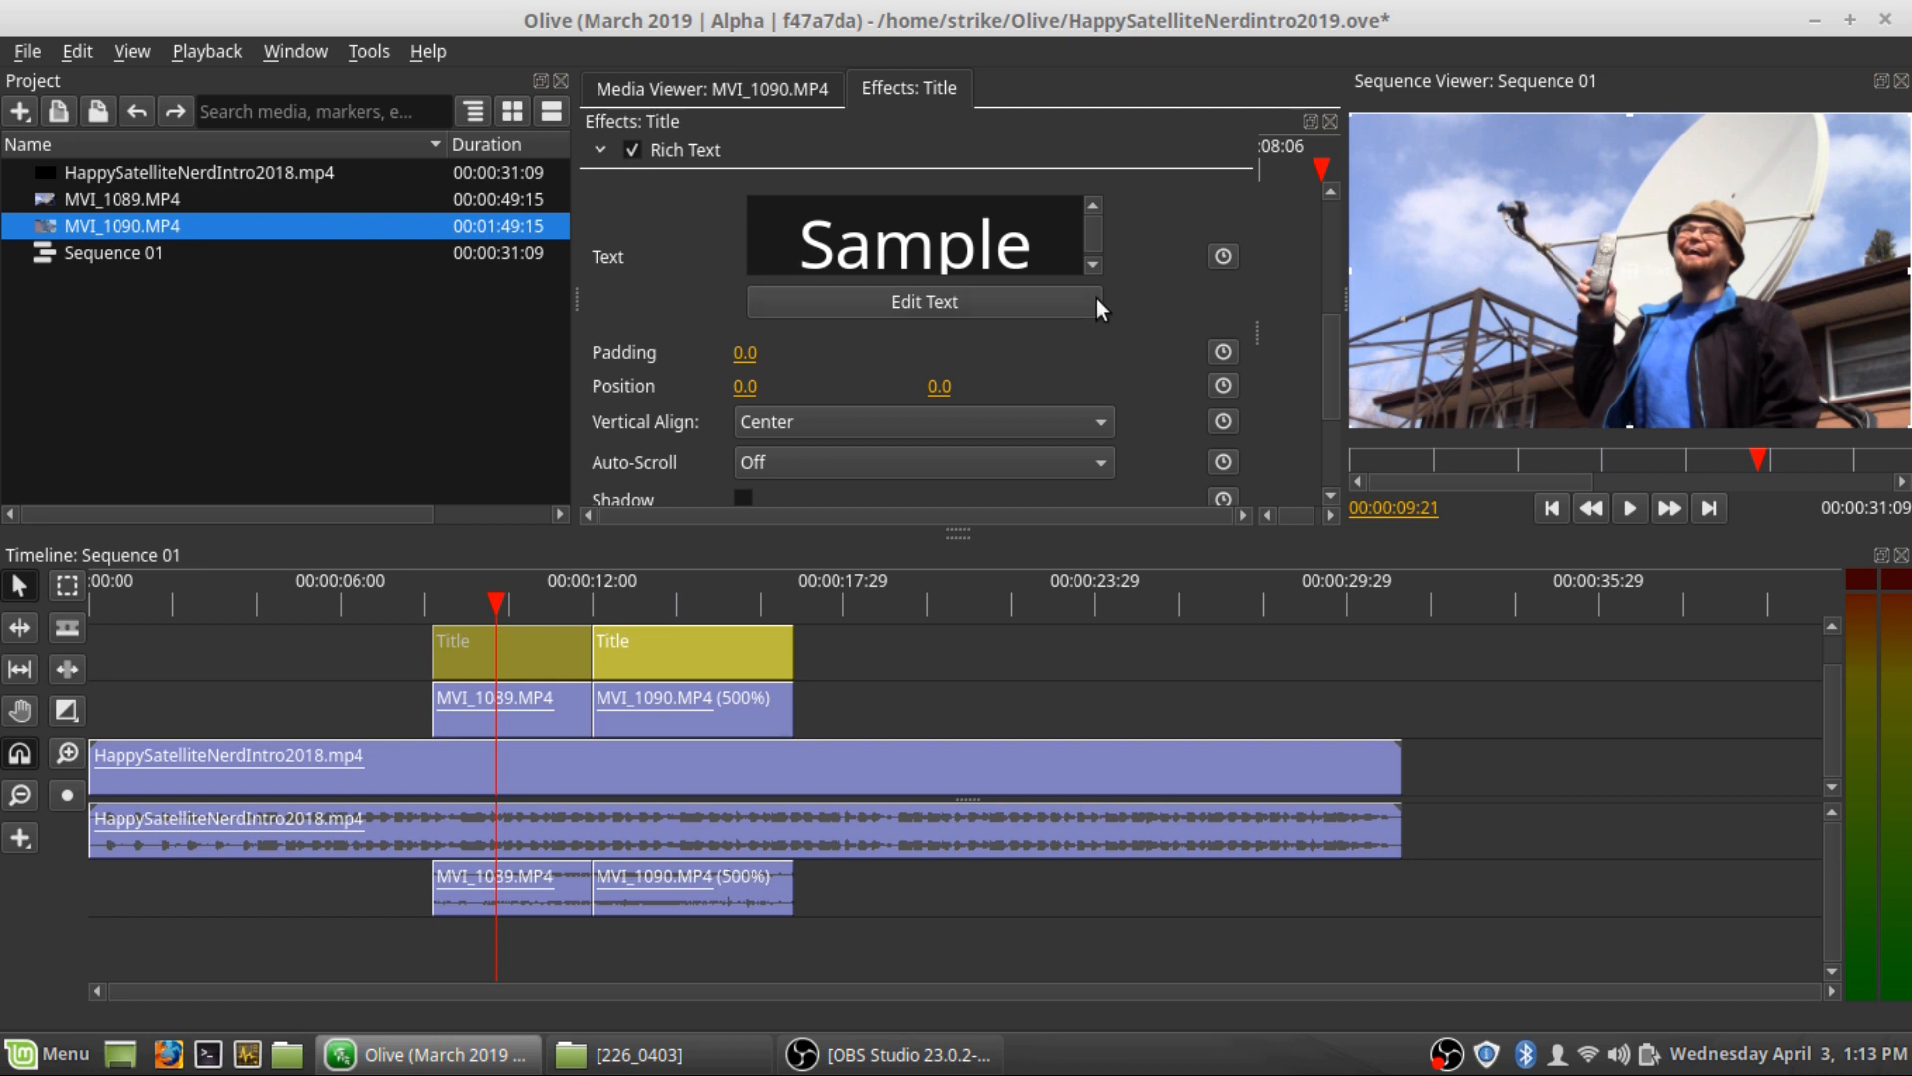
left_click_drag(1032, 242, 604, 197)
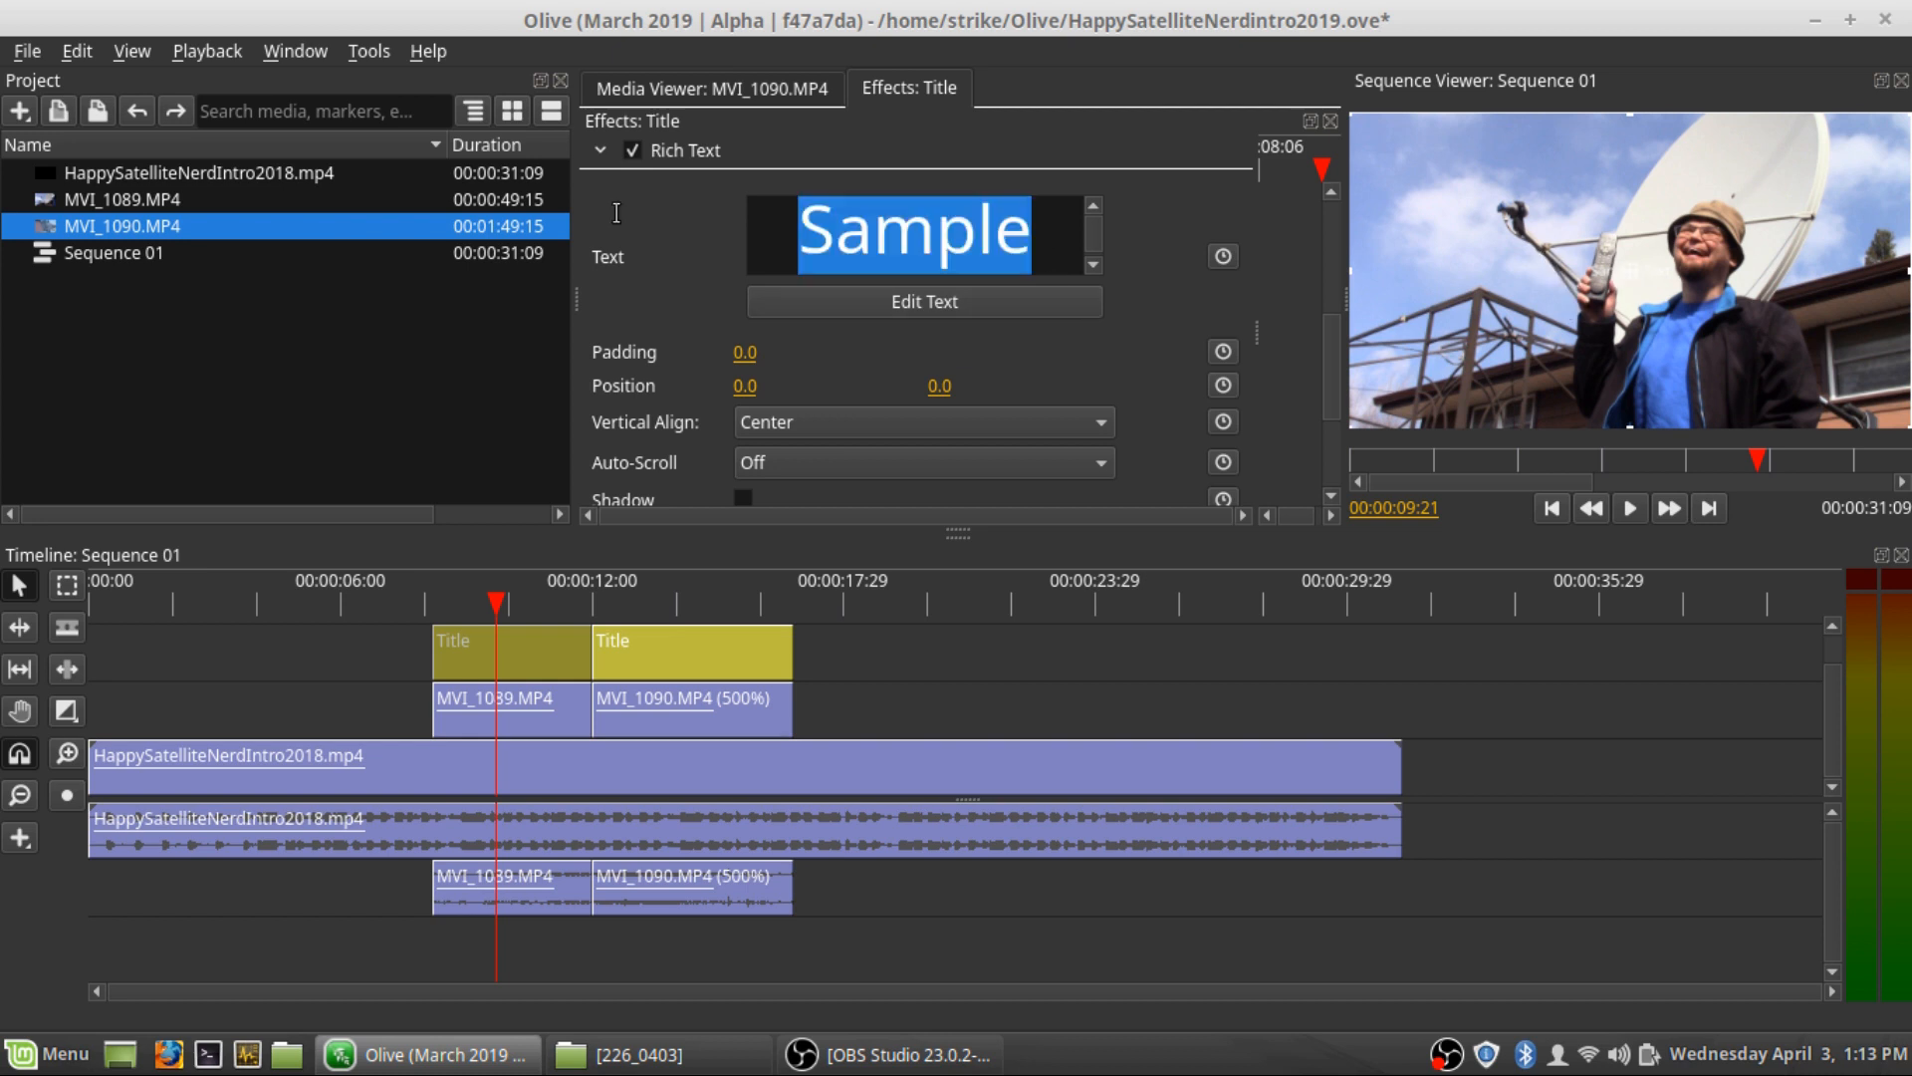
left_click(951, 296)
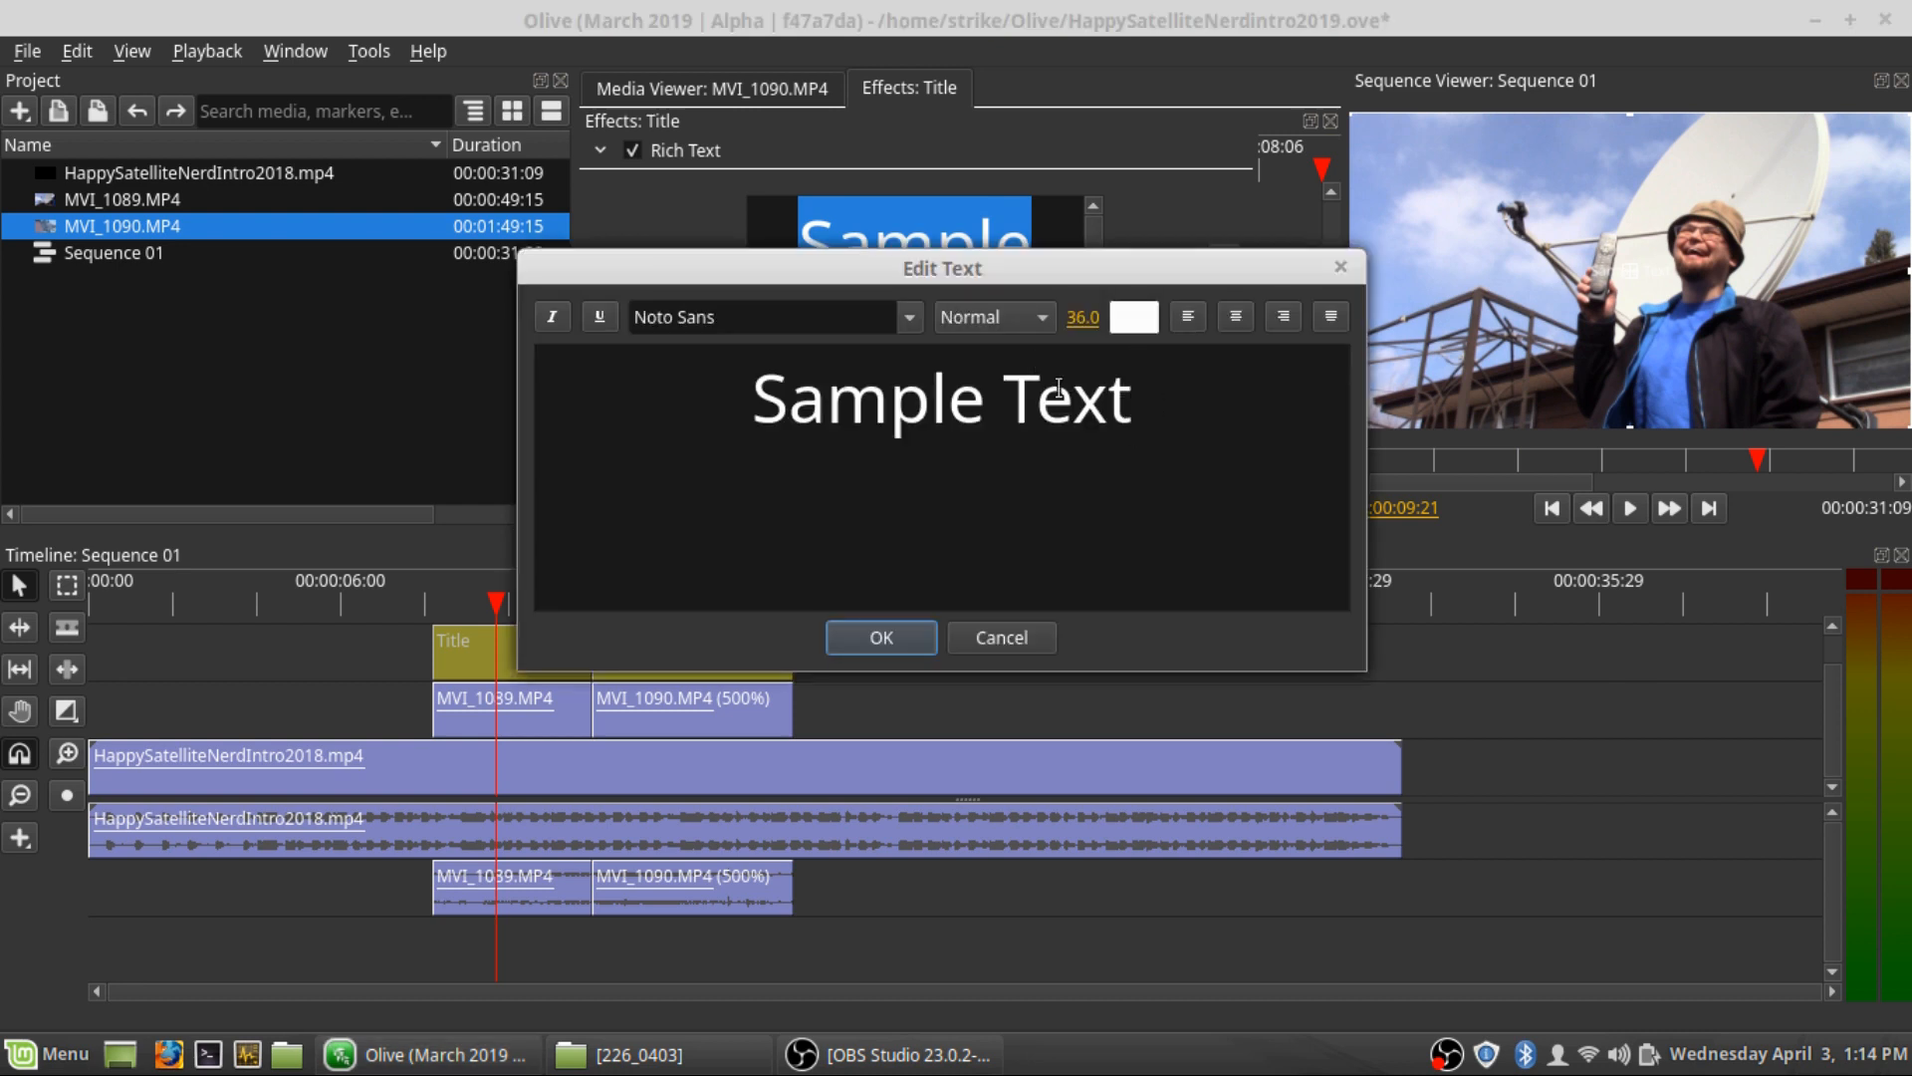
Try to set the title's sample text to the Comic Neue font with Extra Bold weight
left_click(1014, 316)
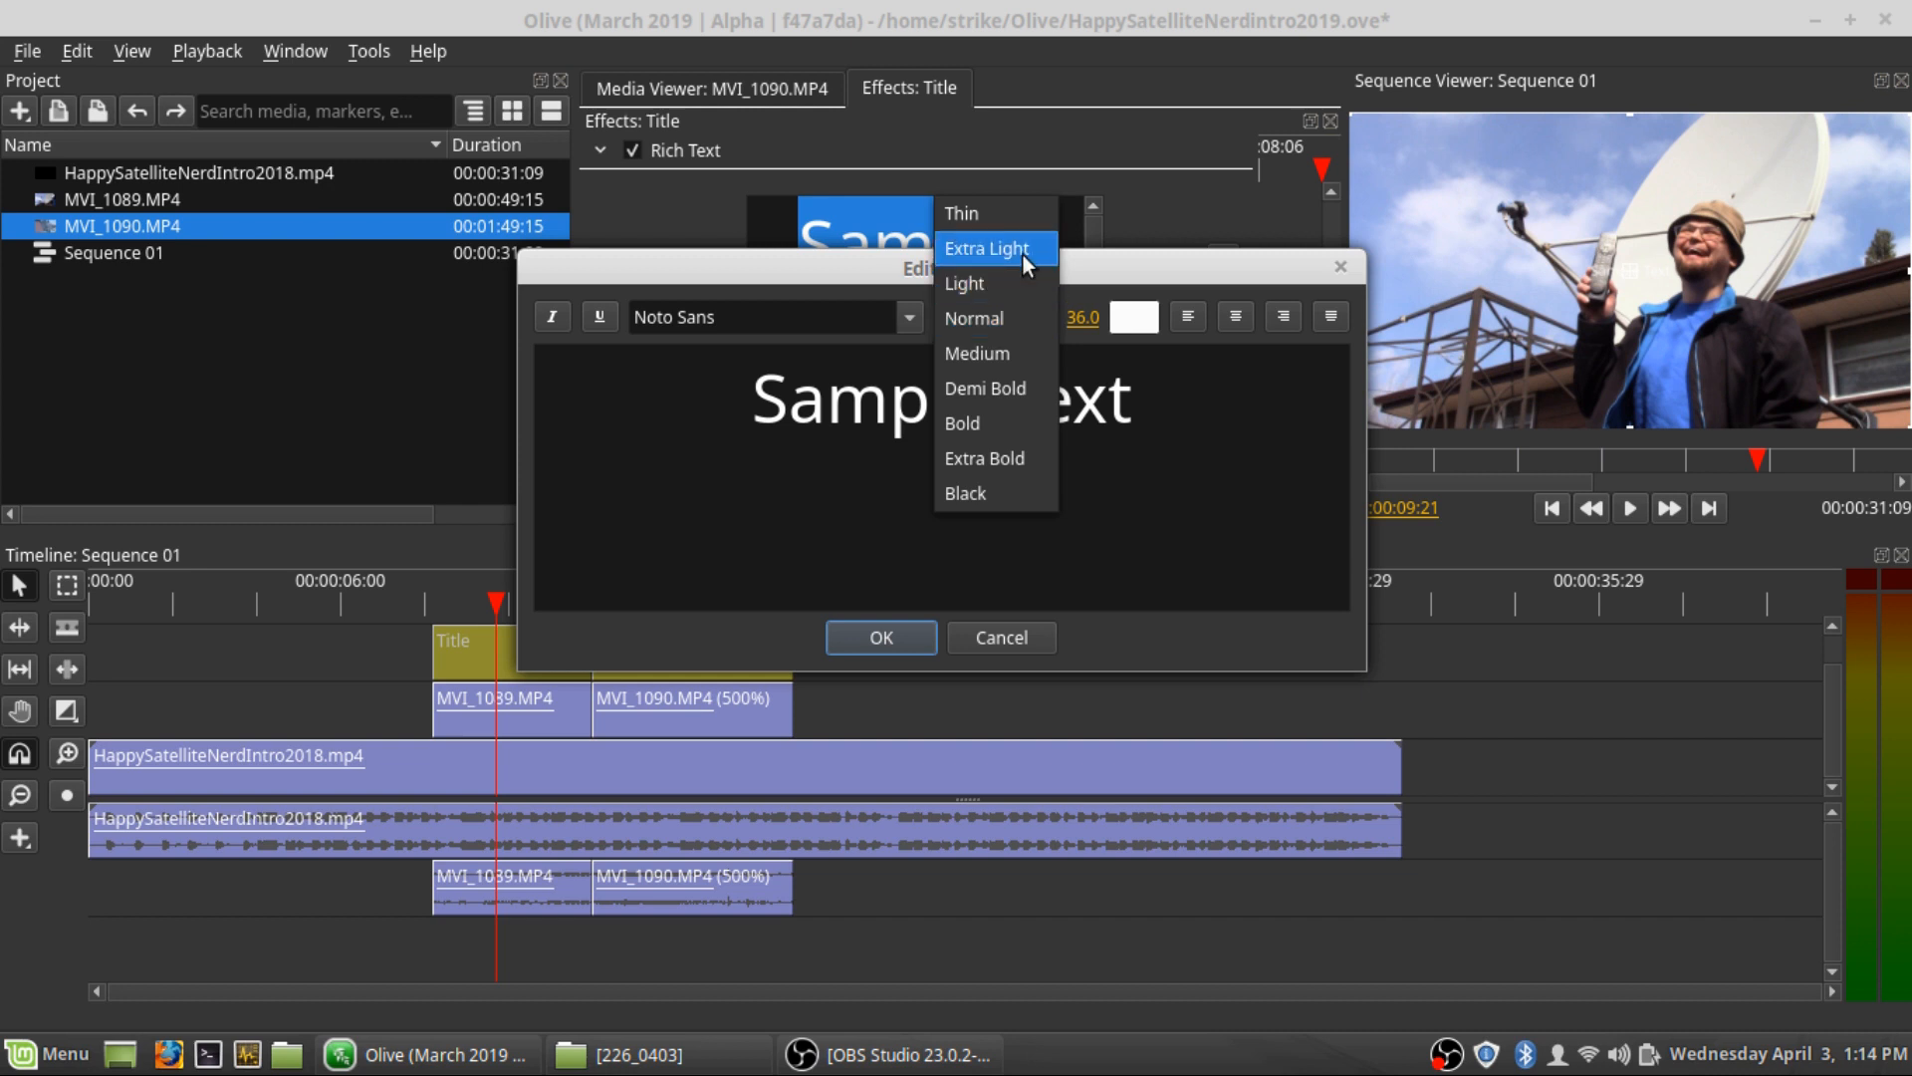
left_click(1035, 456)
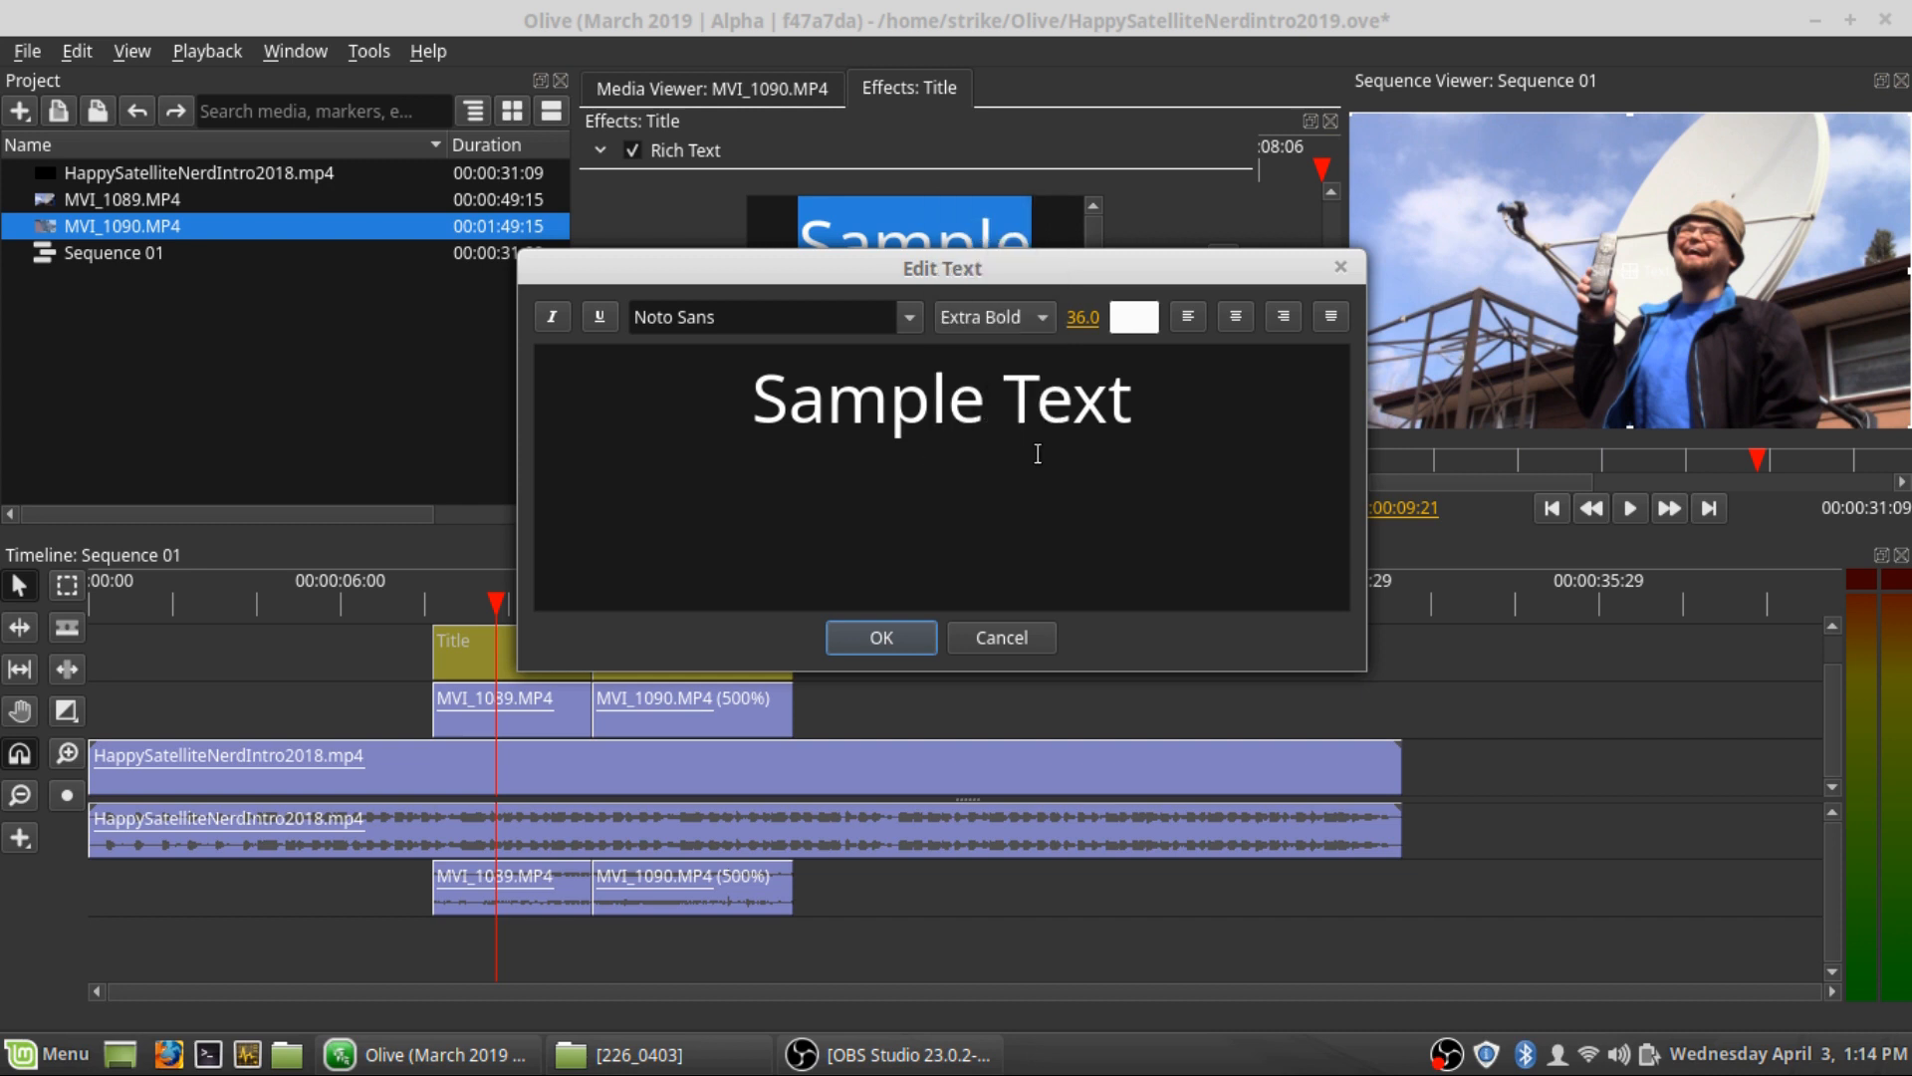
left_click(911, 317)
scroll(974, 470, "up", 3)
scroll(974, 470, "up", 20)
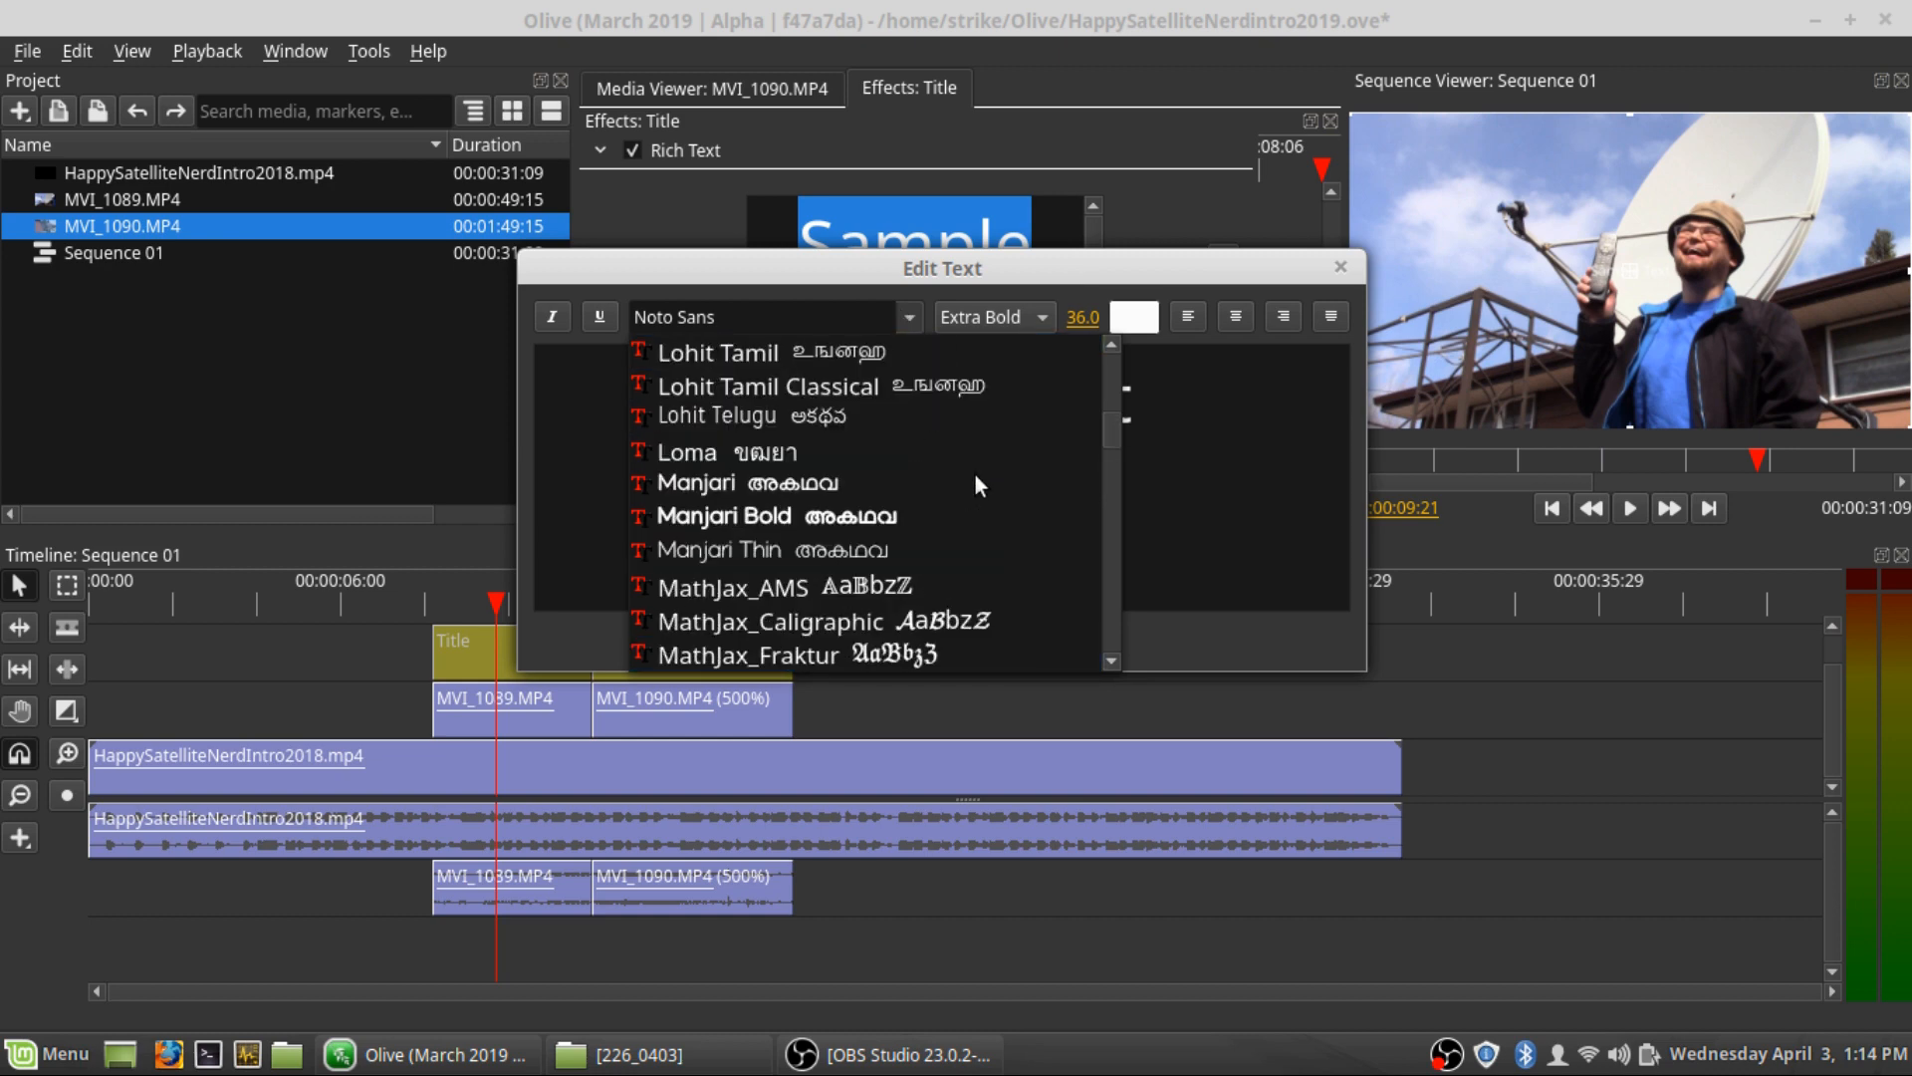
scroll(974, 472, "up", 8)
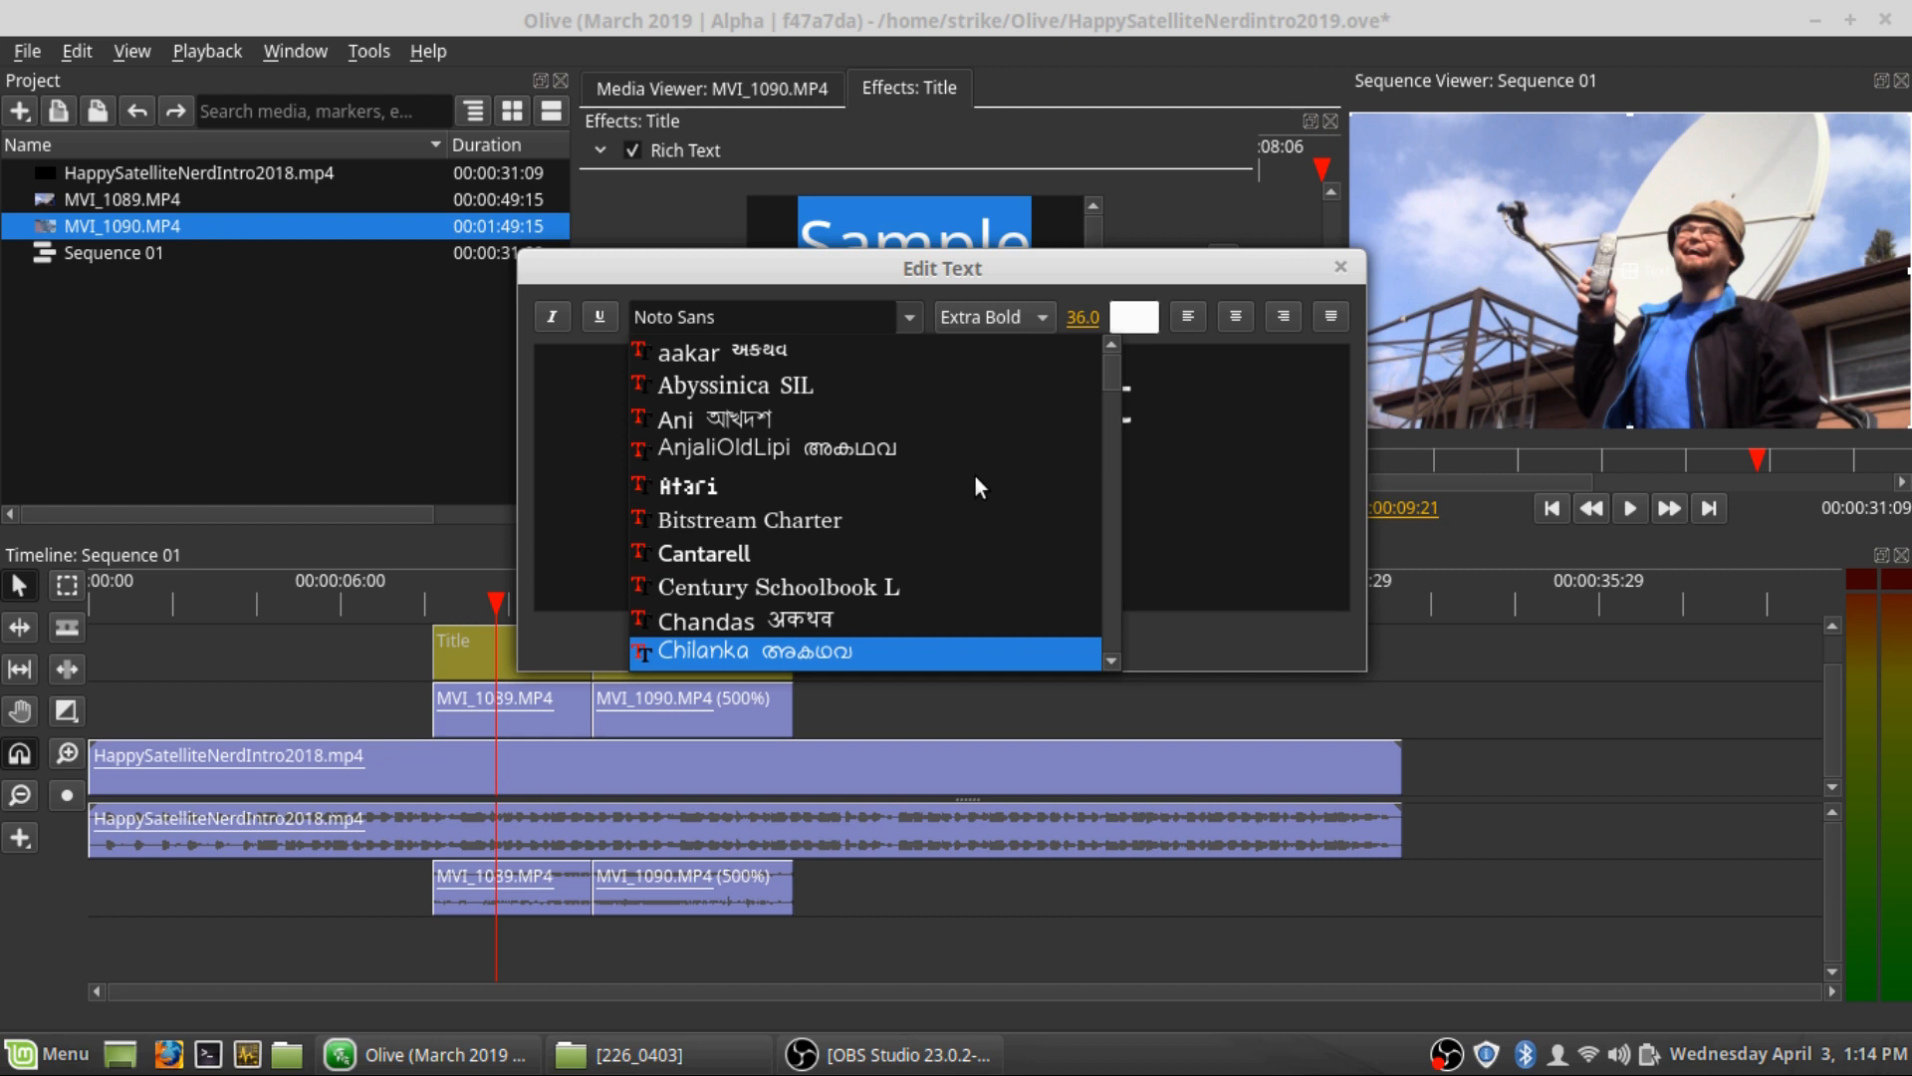
scroll(974, 474, "down", 2)
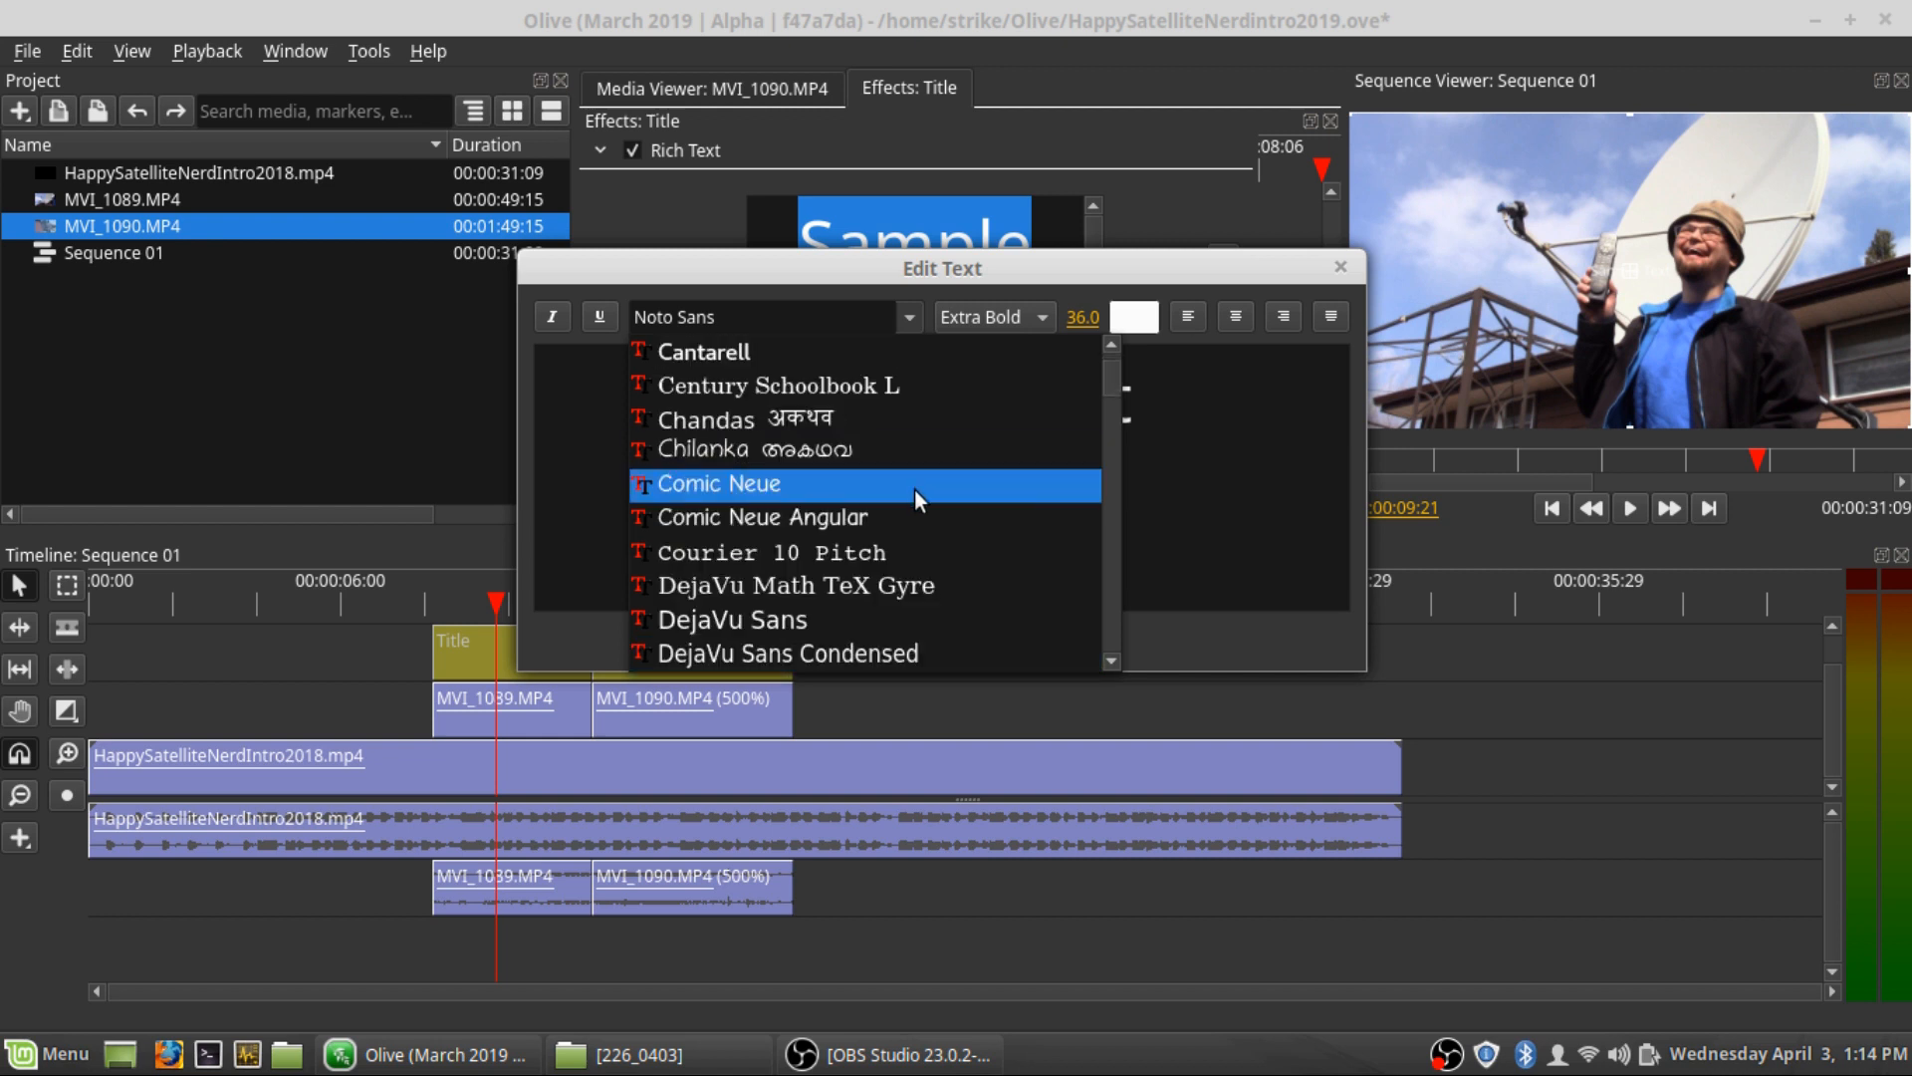
left_click(880, 487)
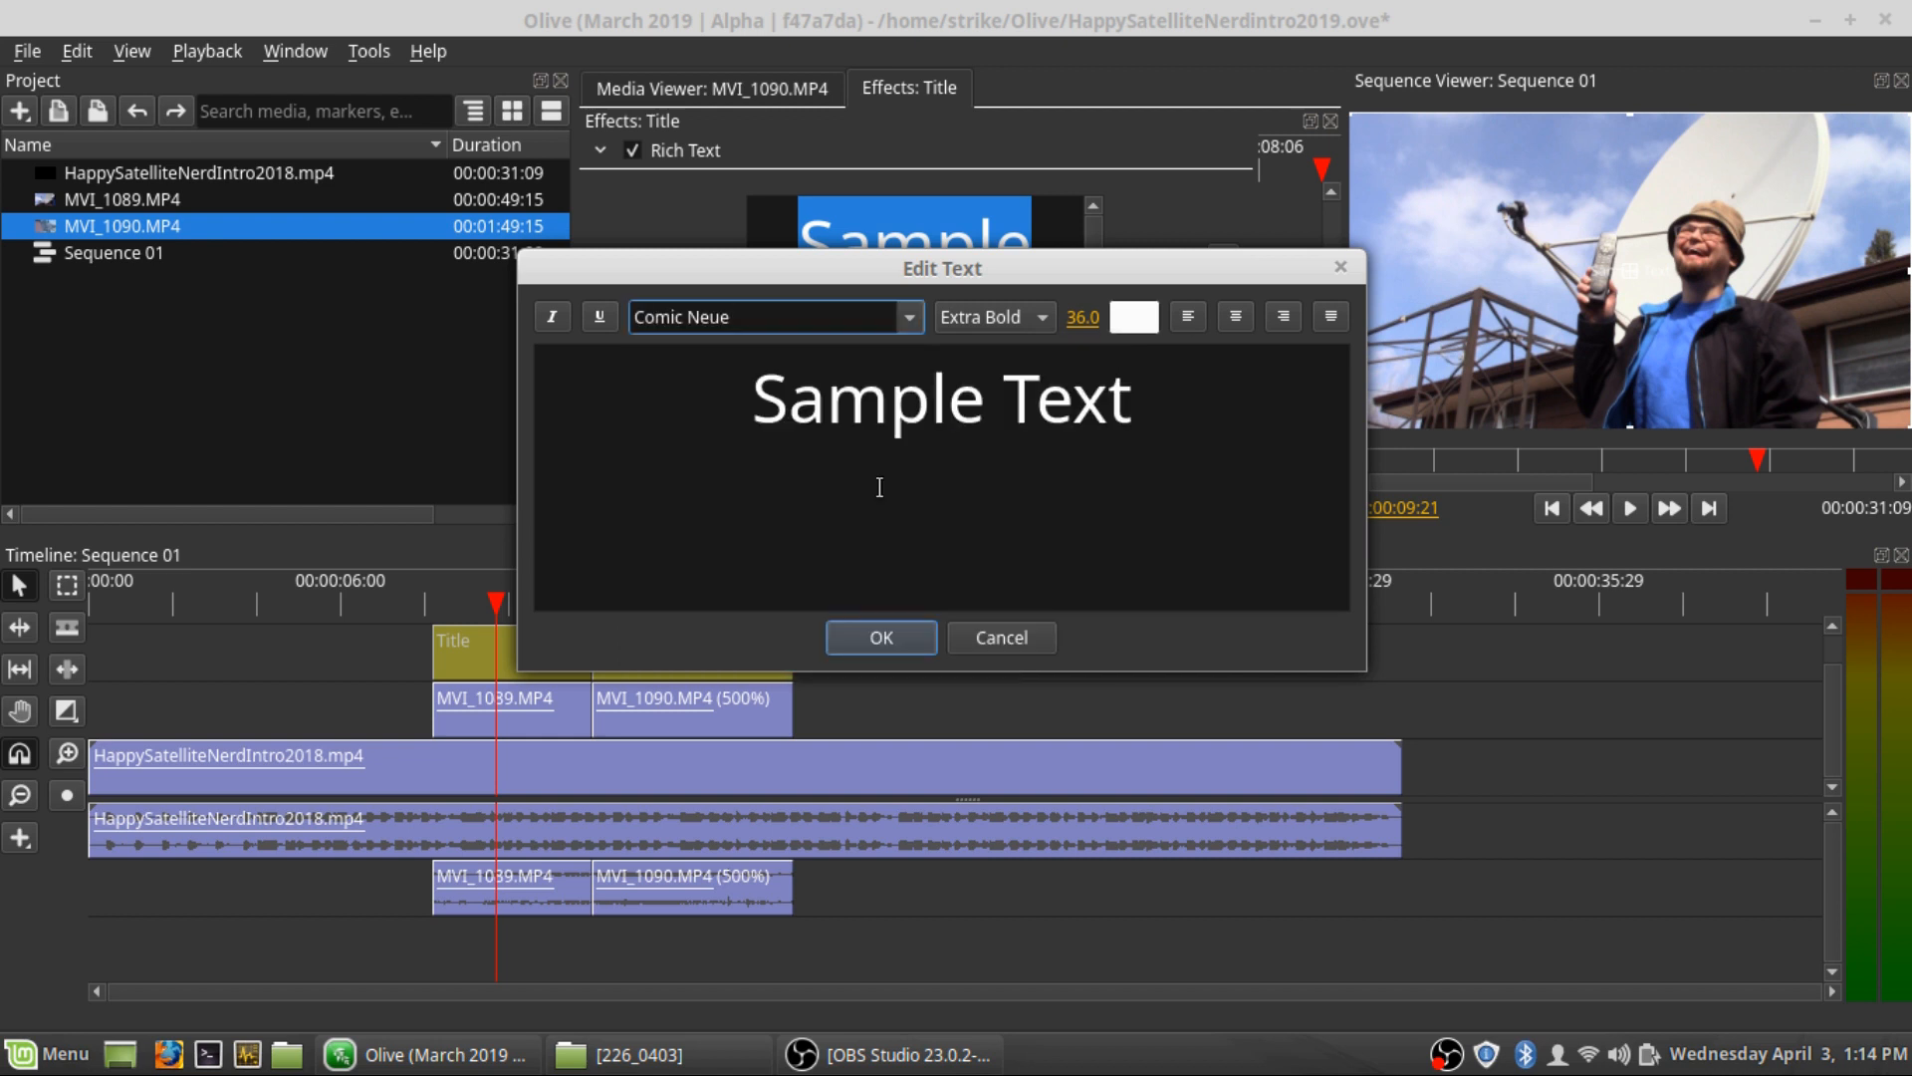
Replace the title's sample text with the presenter's full name and "is" on a second line
left_click_drag(1135, 403, 1260, 452)
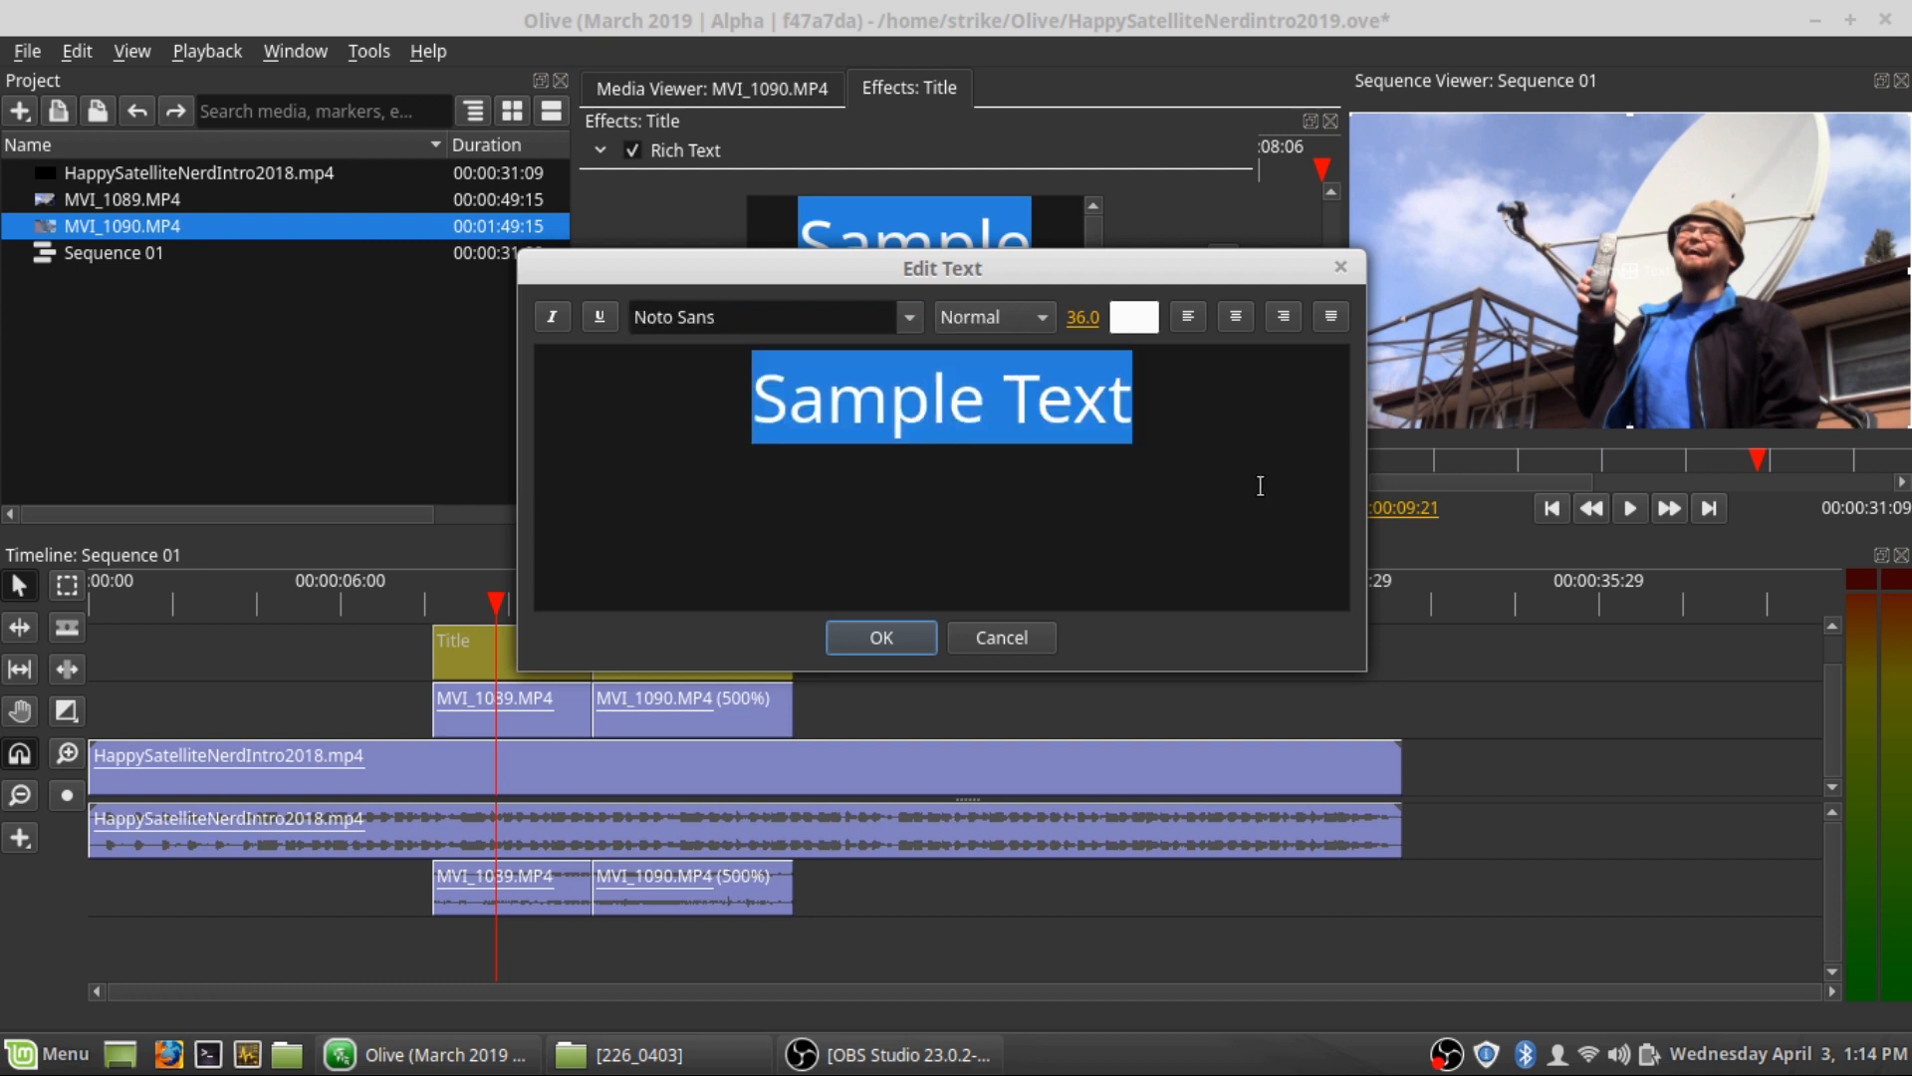
type("R")
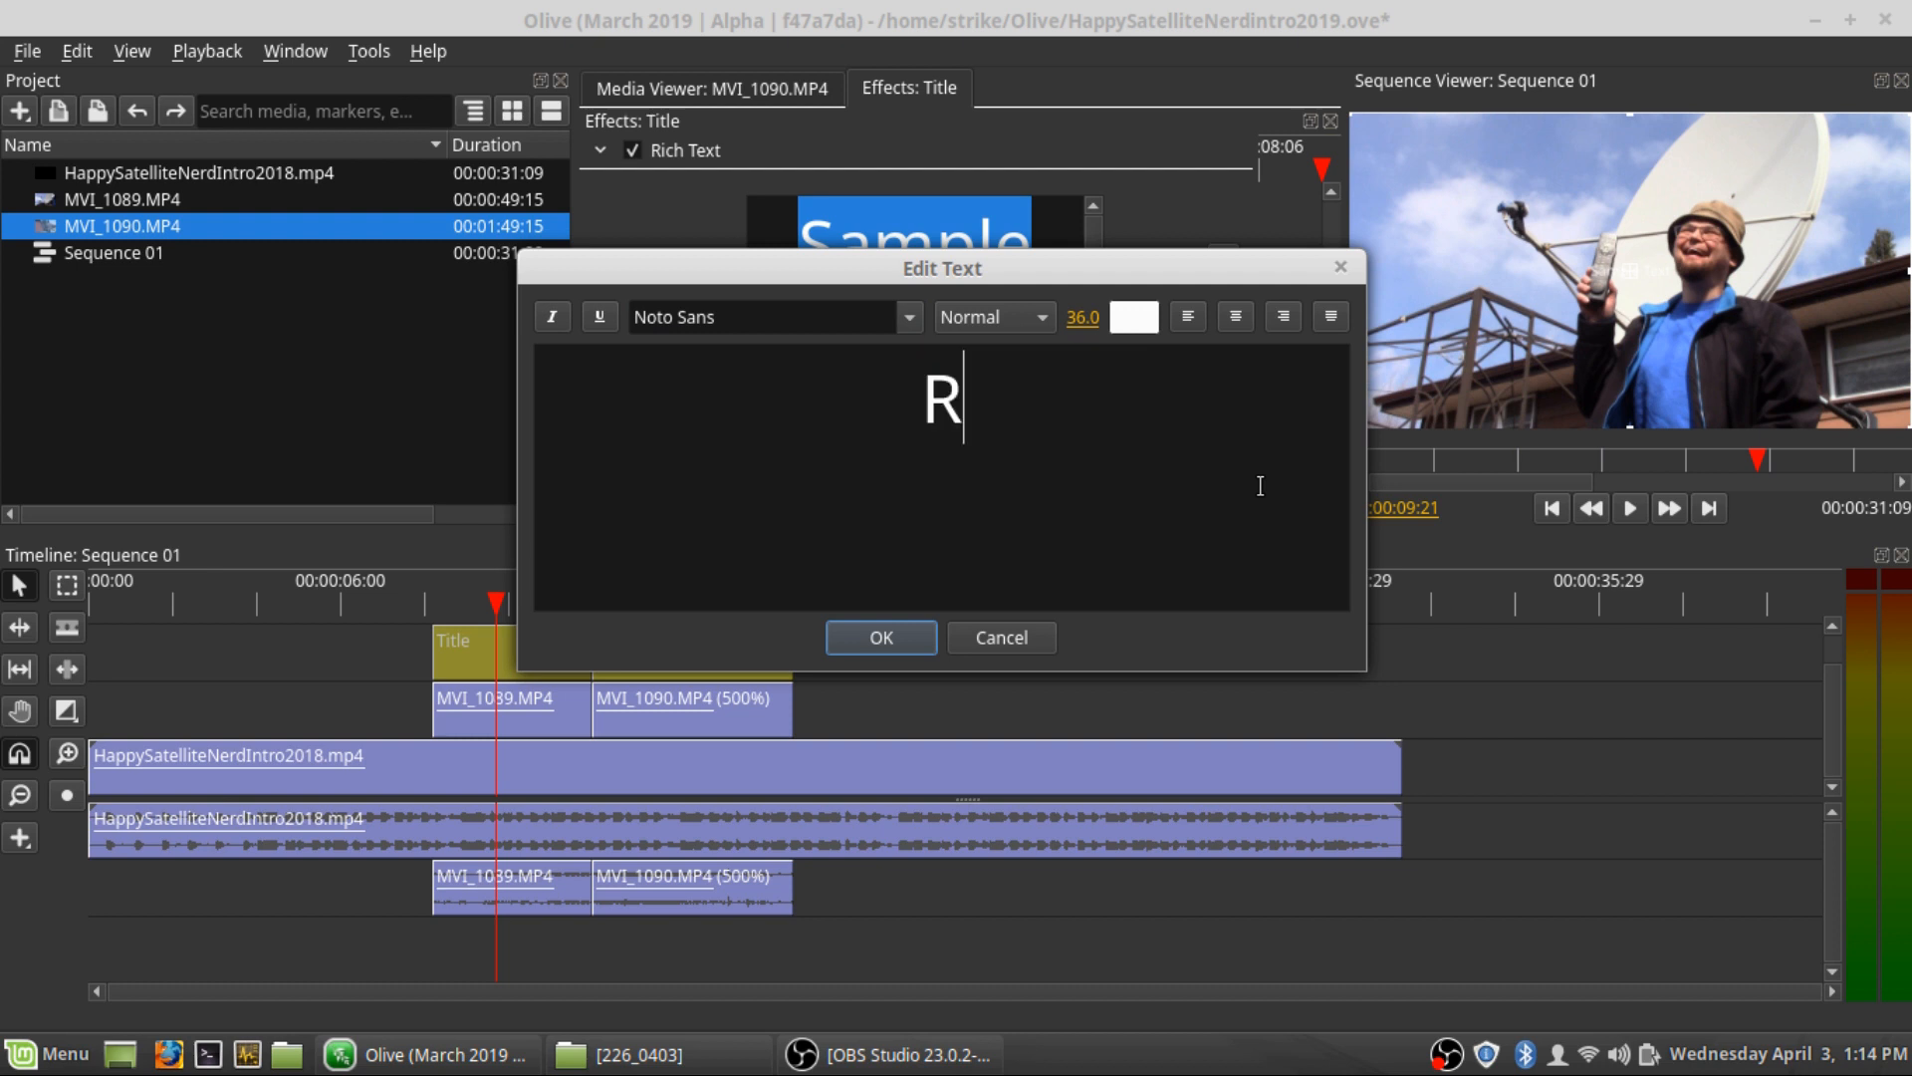
type("obbie ")
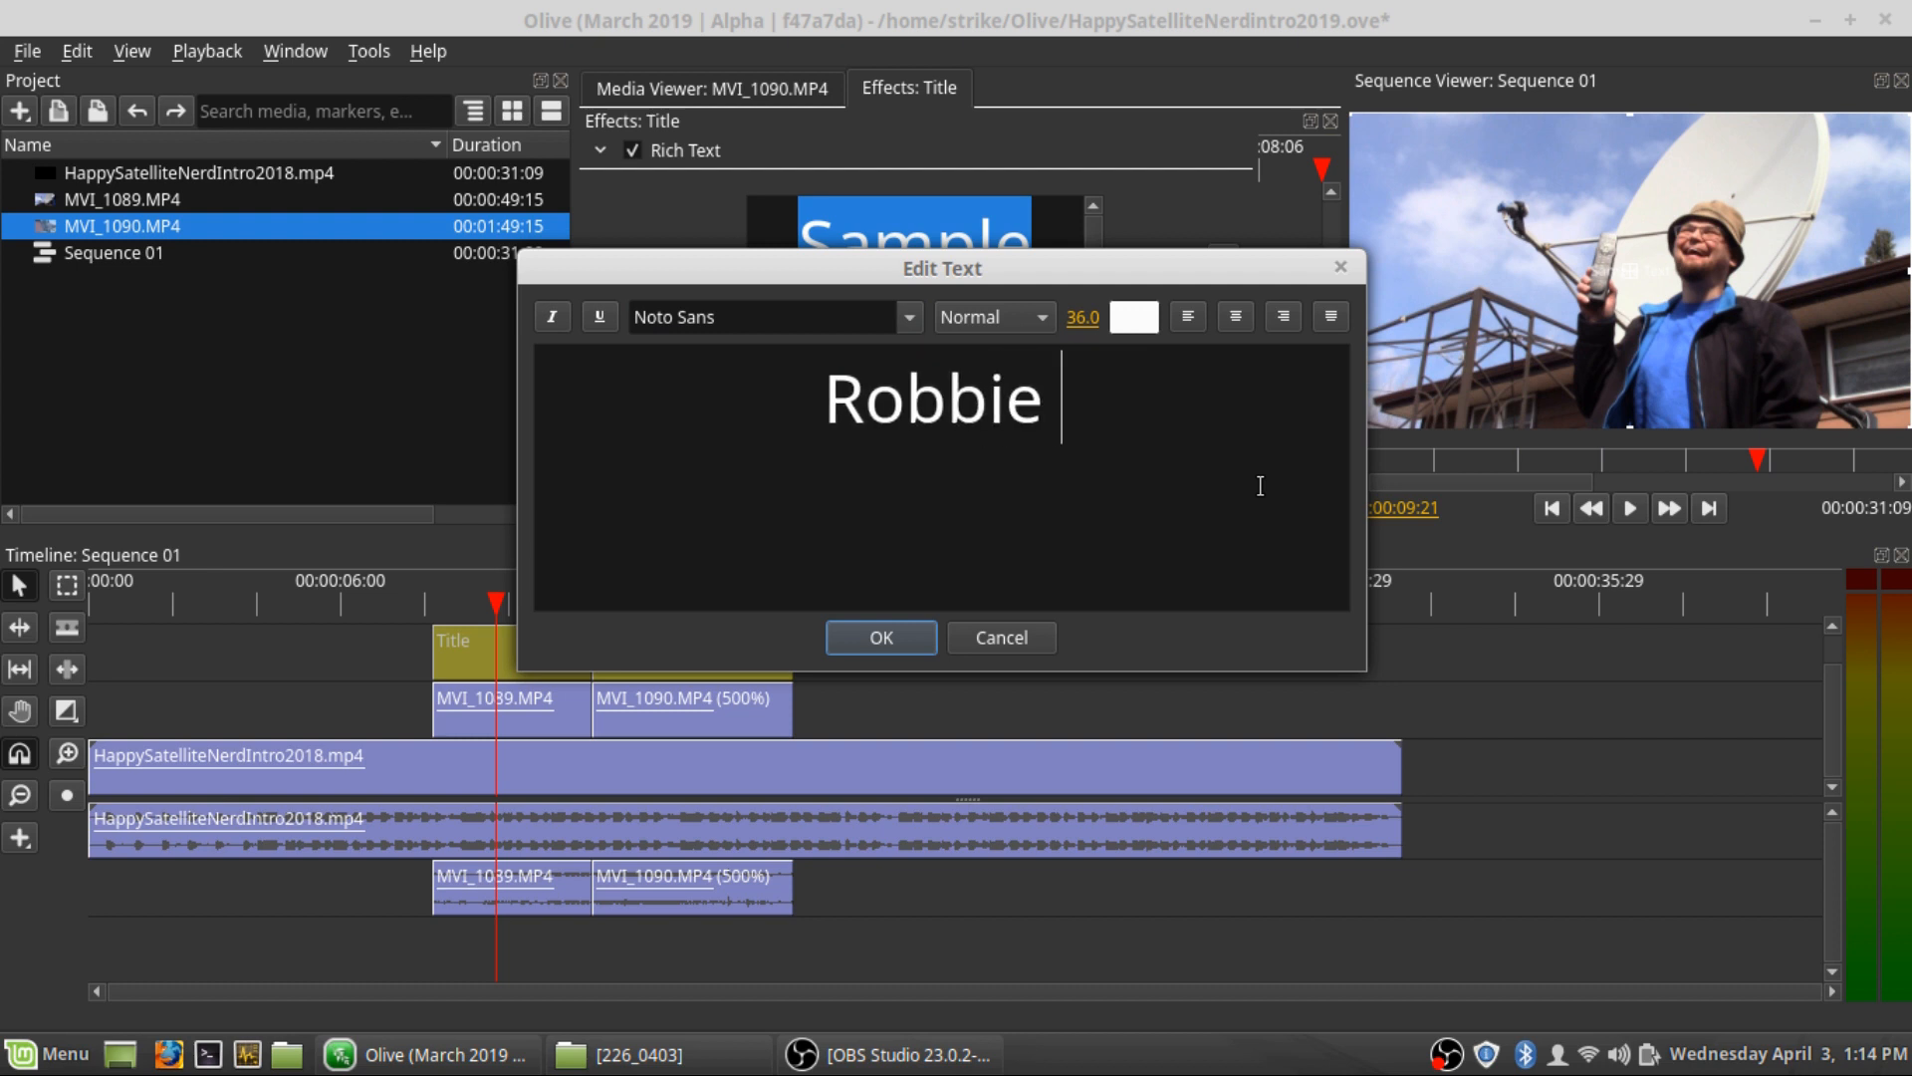
type("Strike")
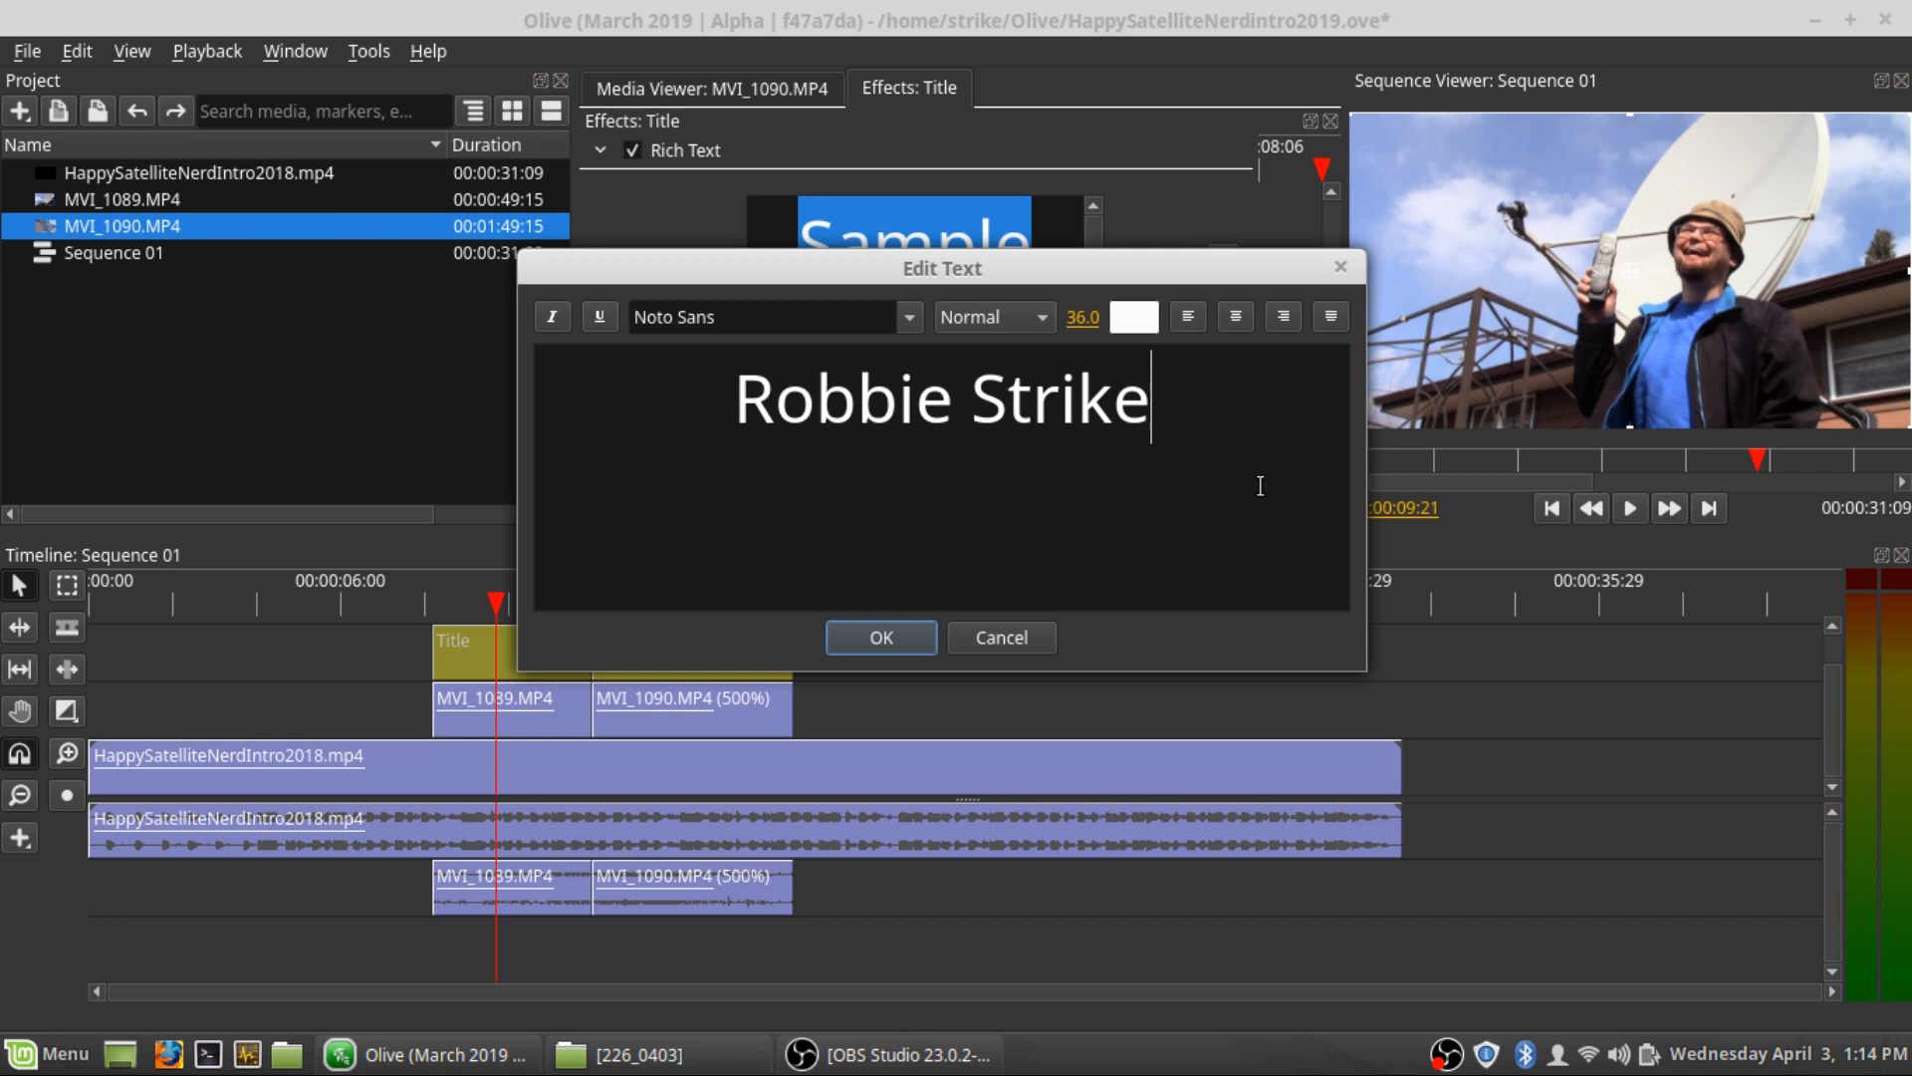
key("BackSpace")
key("Return")
type("Is")
left_click_drag(1002, 520, 863, 455)
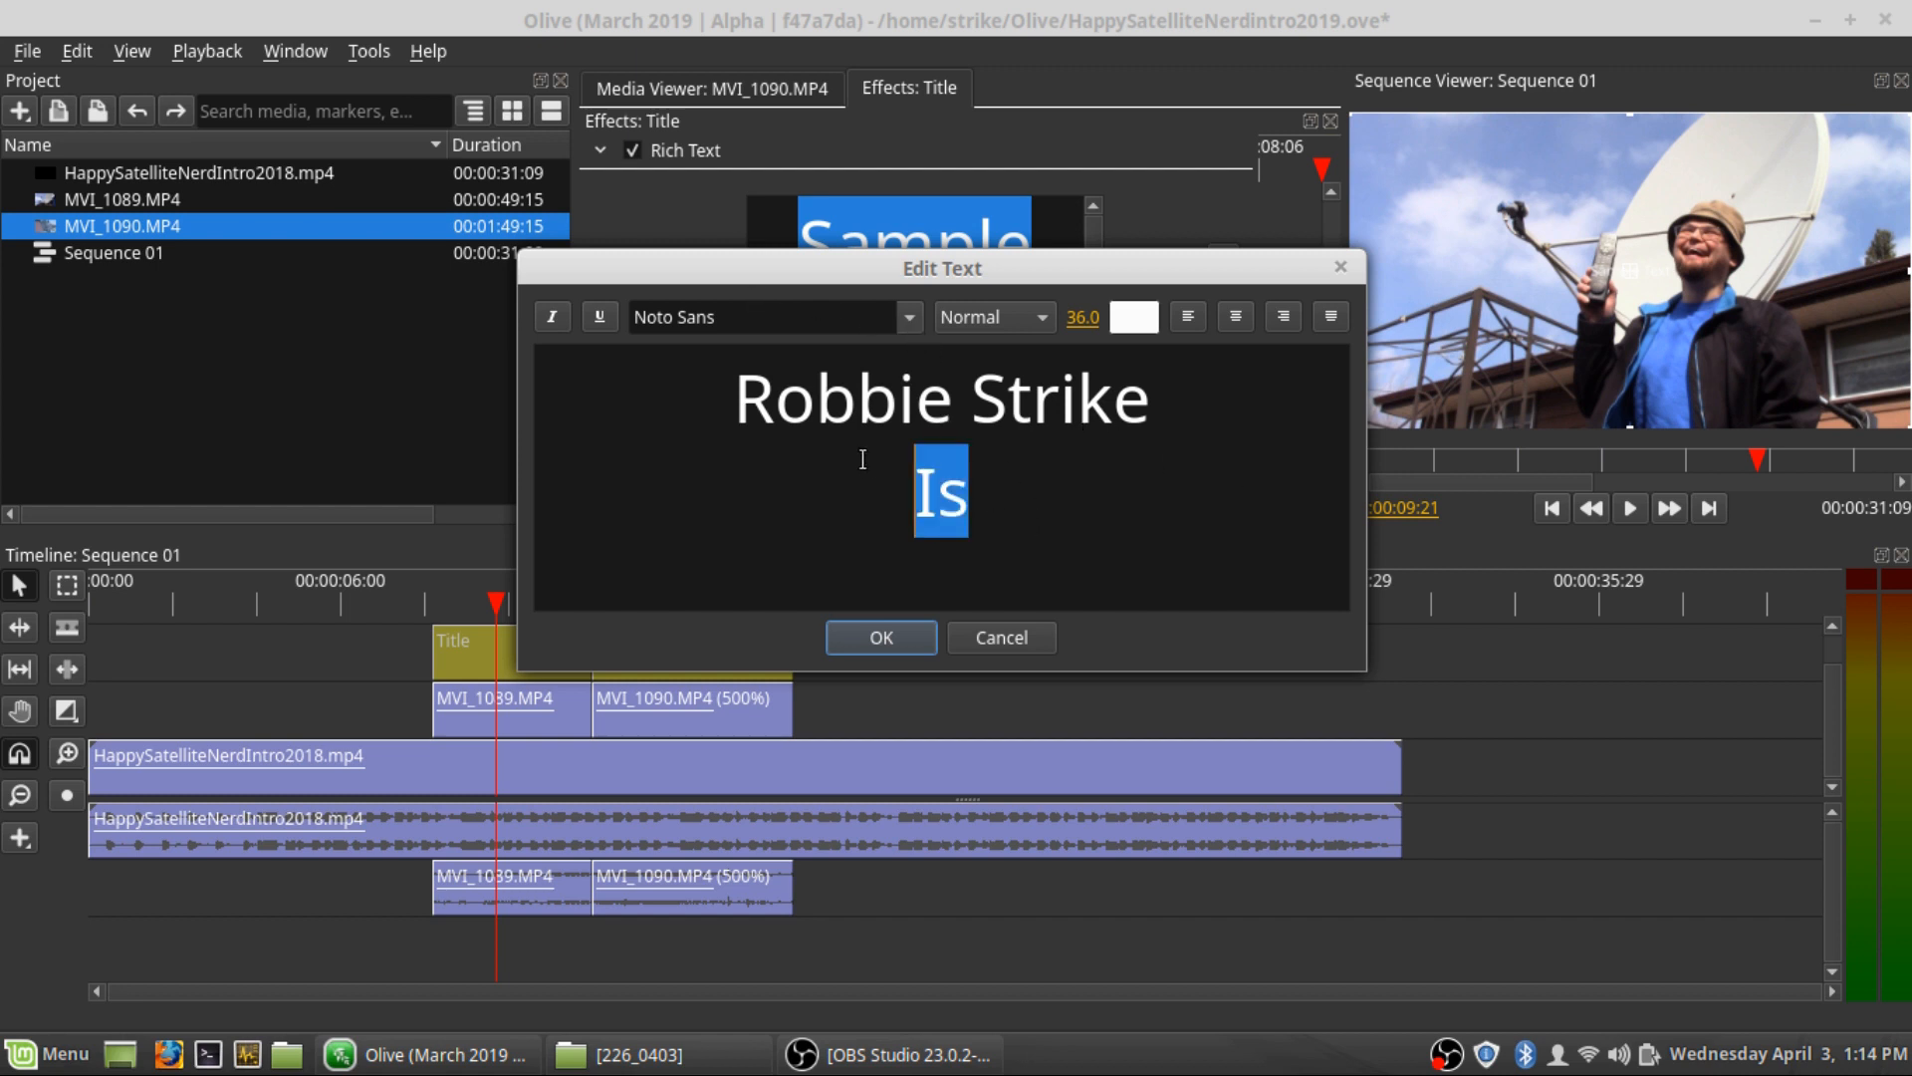
left_click_drag(1020, 480, 915, 486)
key("BackSpace")
type("is")
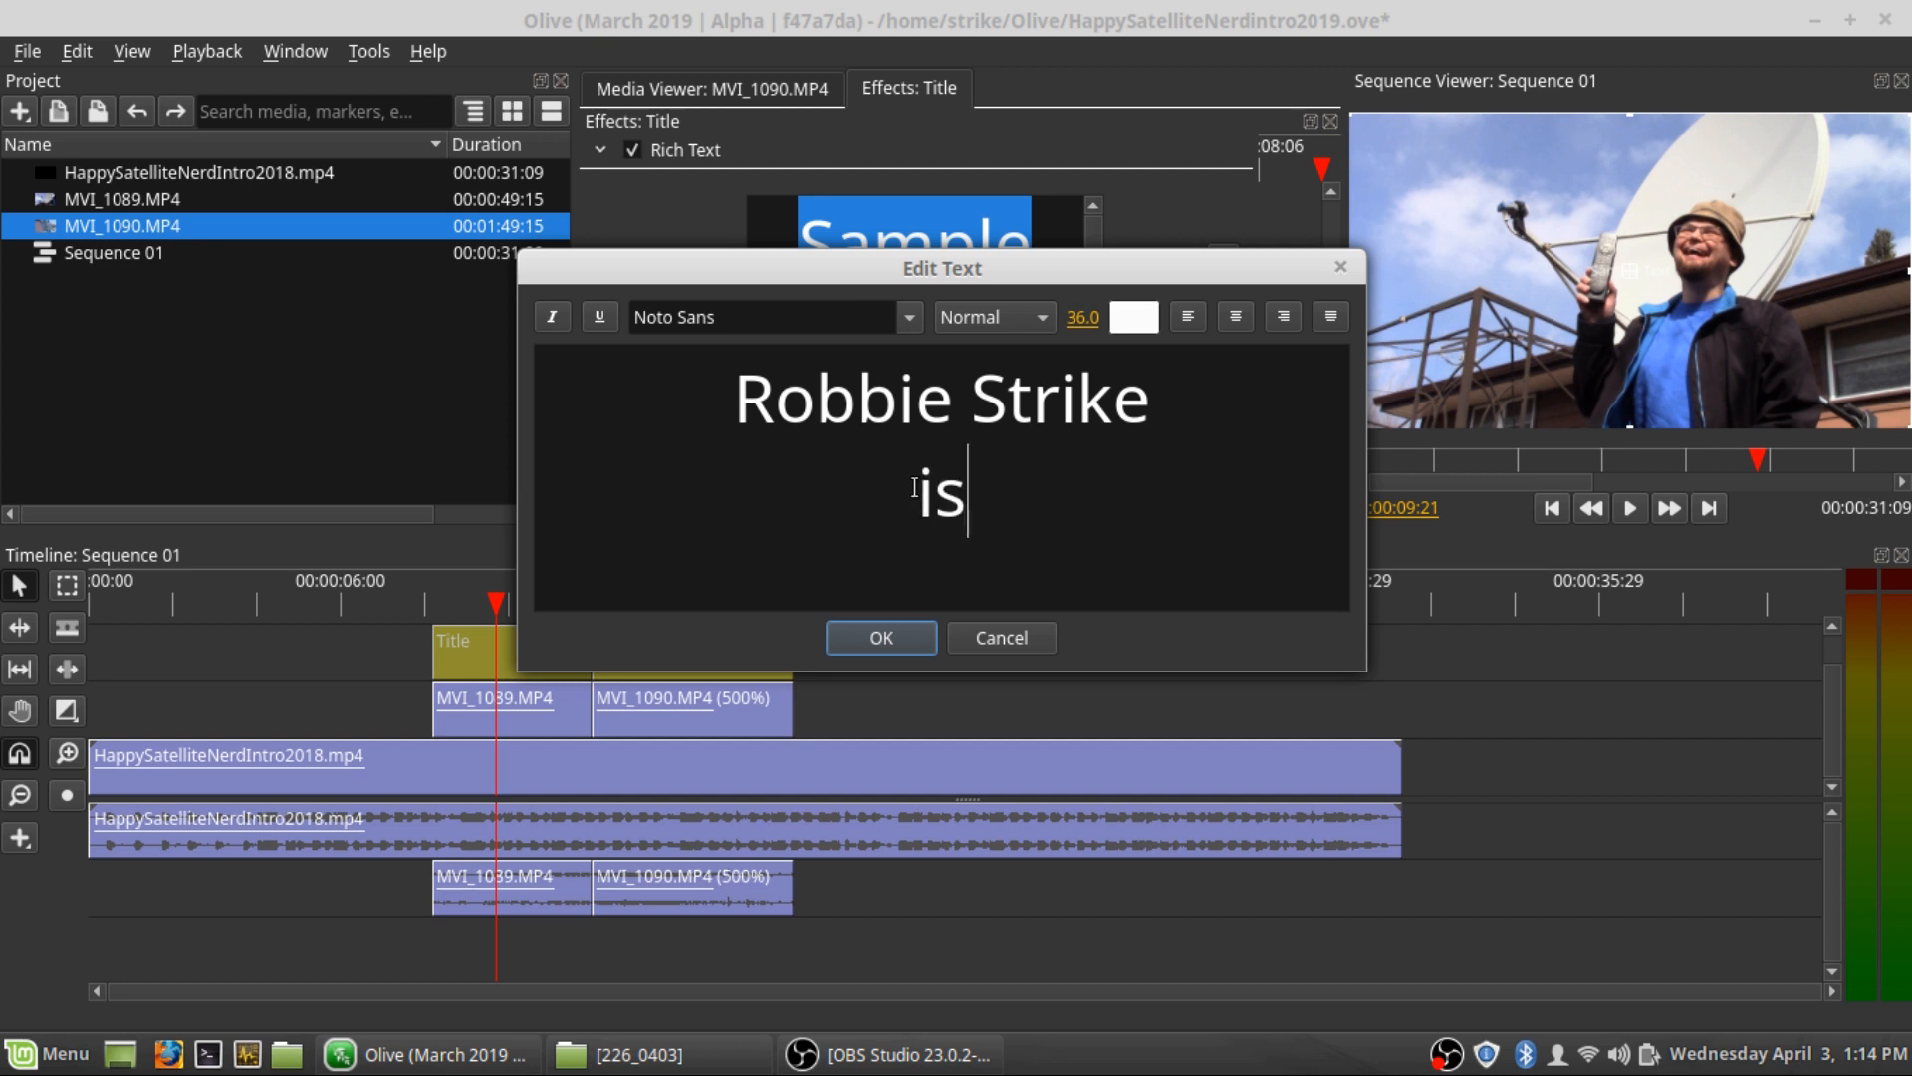
Set both lines of the title text to the Comic Neue font and apply the edit
left_click_drag(976, 491, 861, 456)
right_click(845, 452)
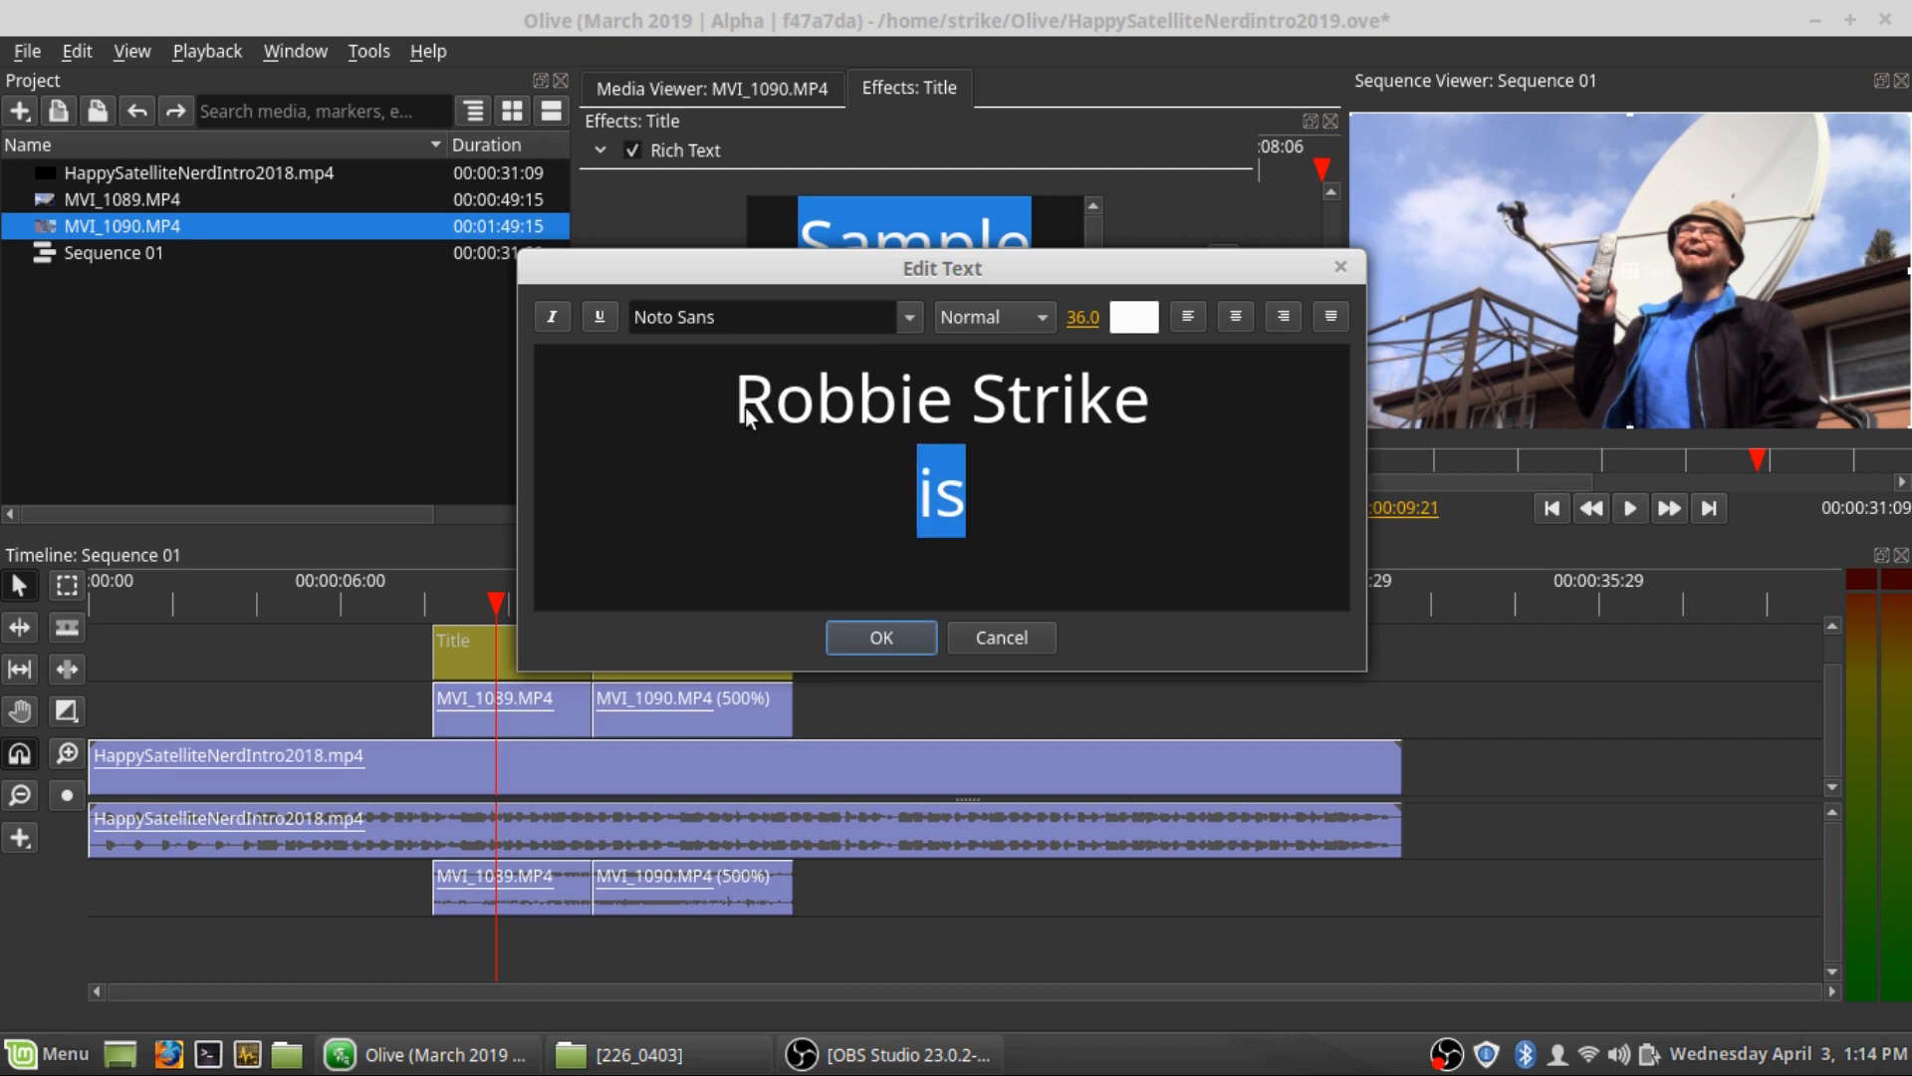
left_click(709, 452)
left_click_drag(1047, 487, 743, 401)
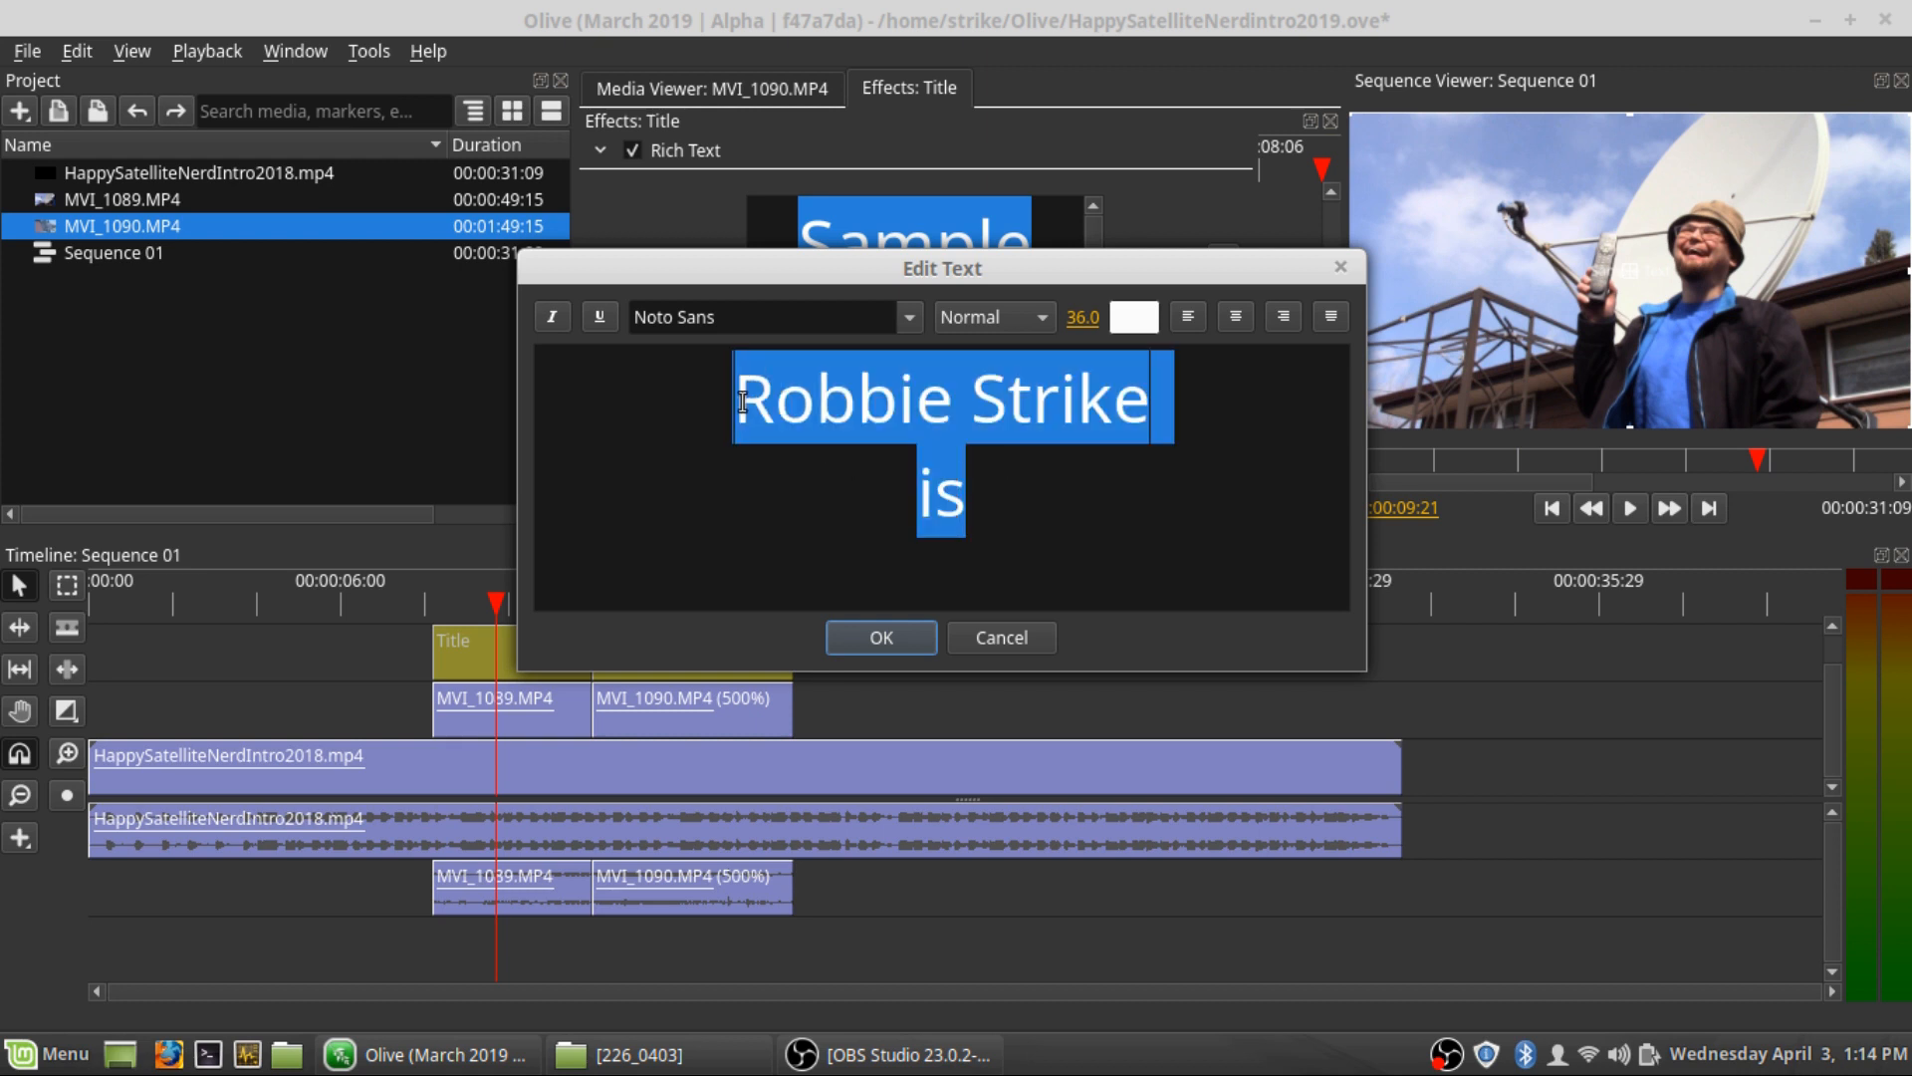
left_click(910, 309)
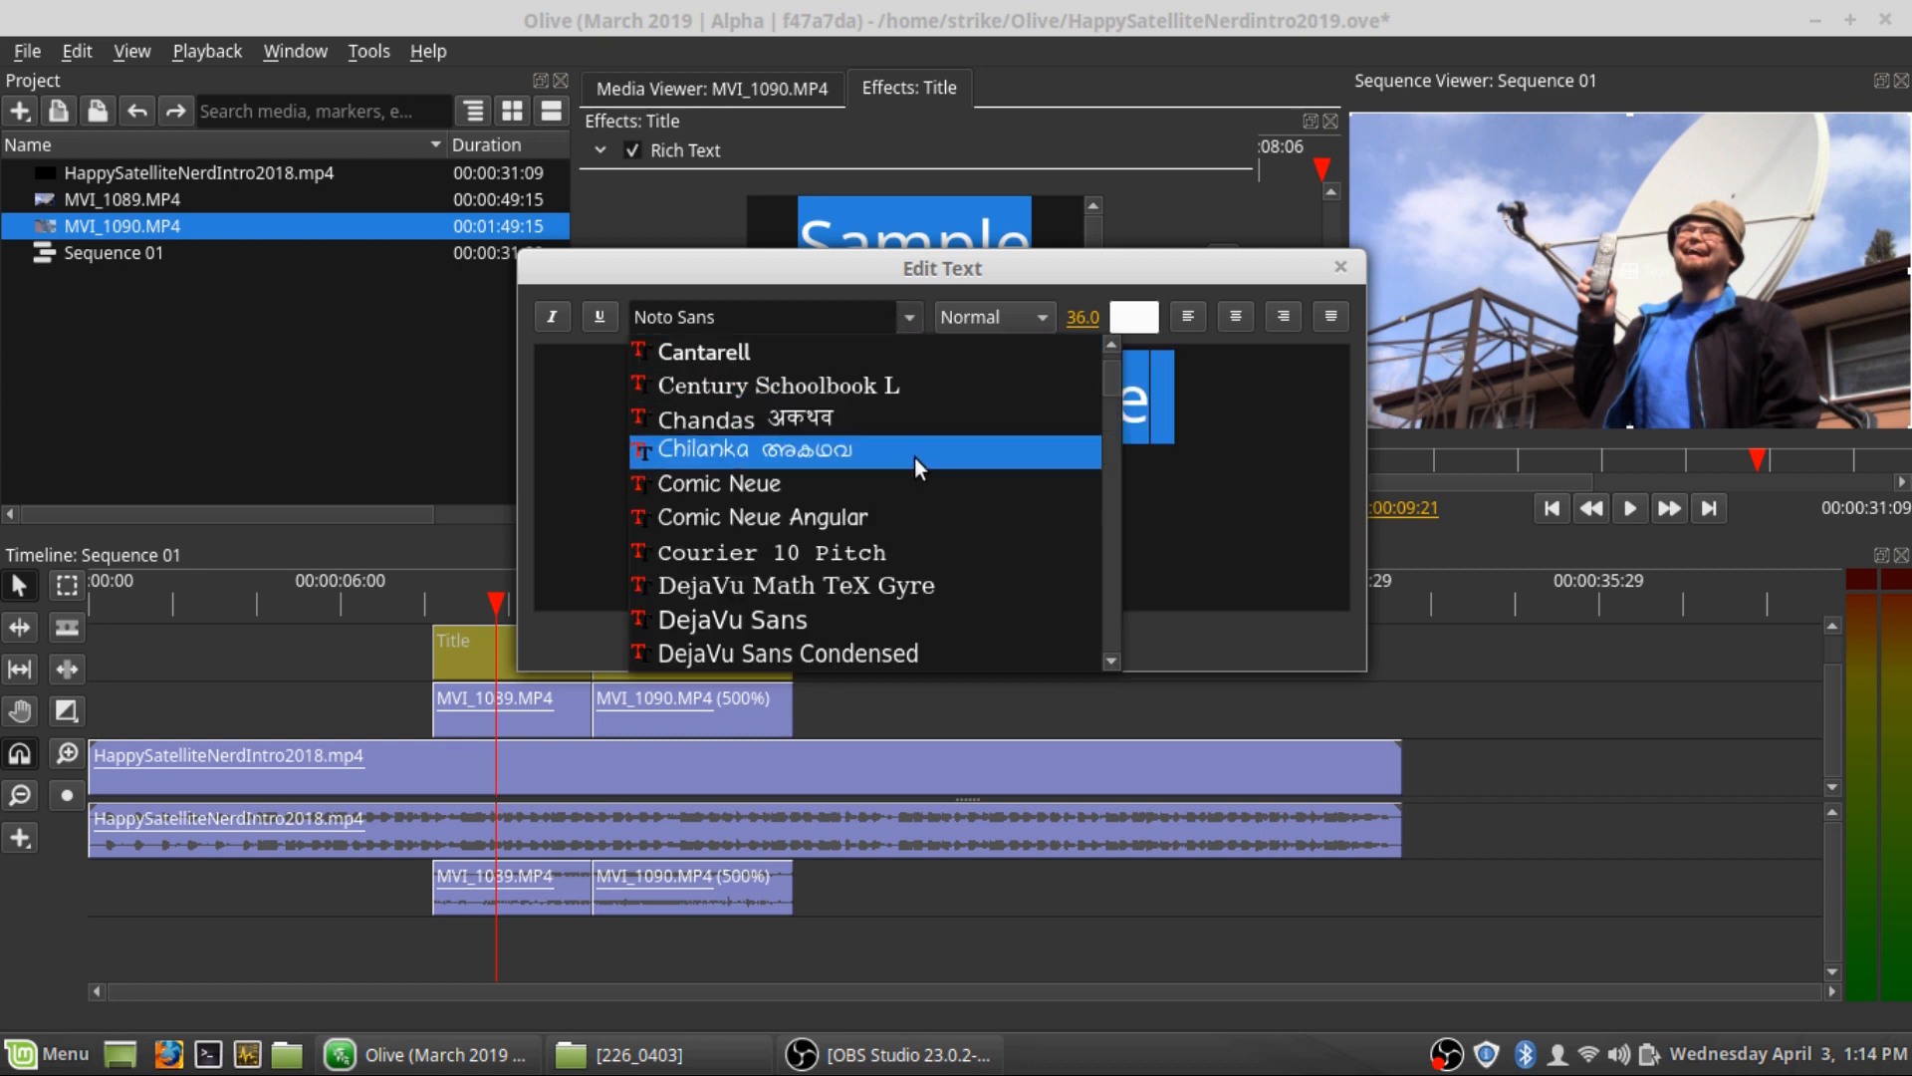
scroll(891, 475, "up", 1)
scroll(883, 555, "down", 1)
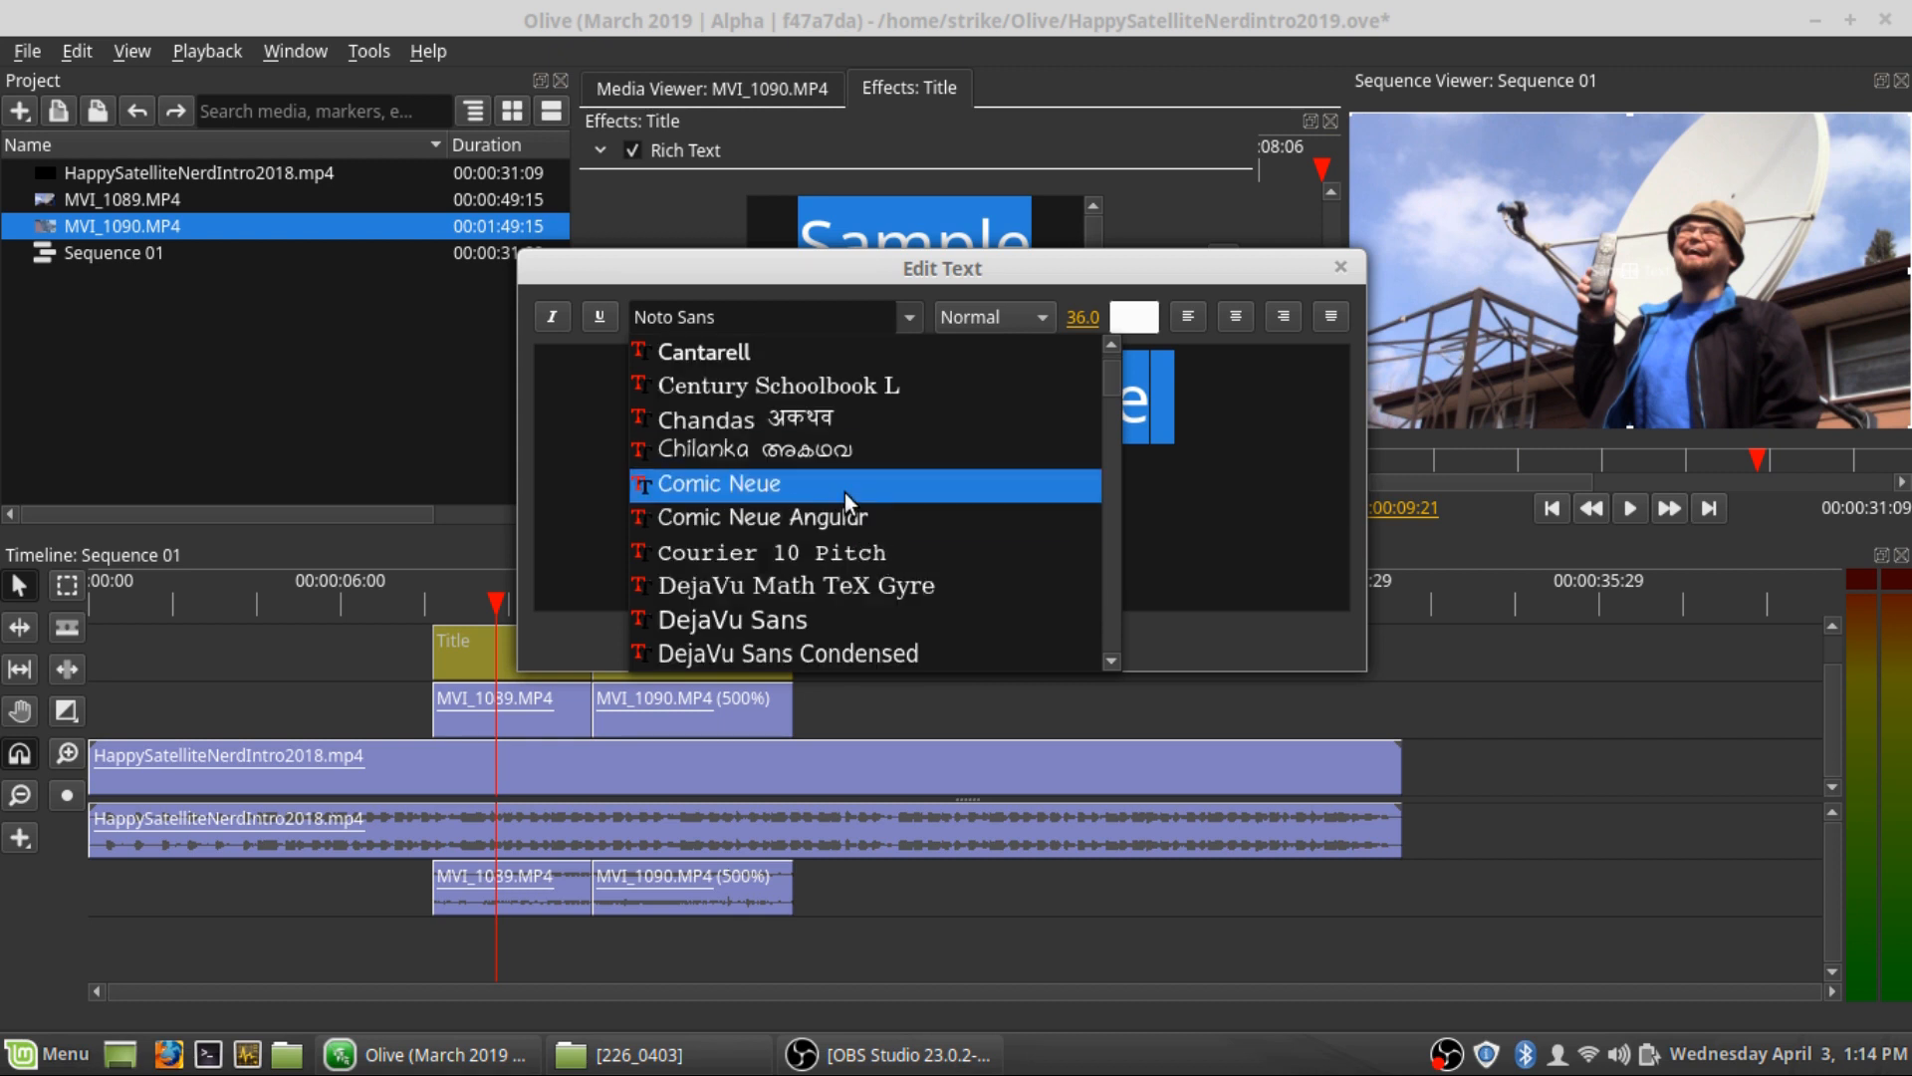
left_click(851, 511)
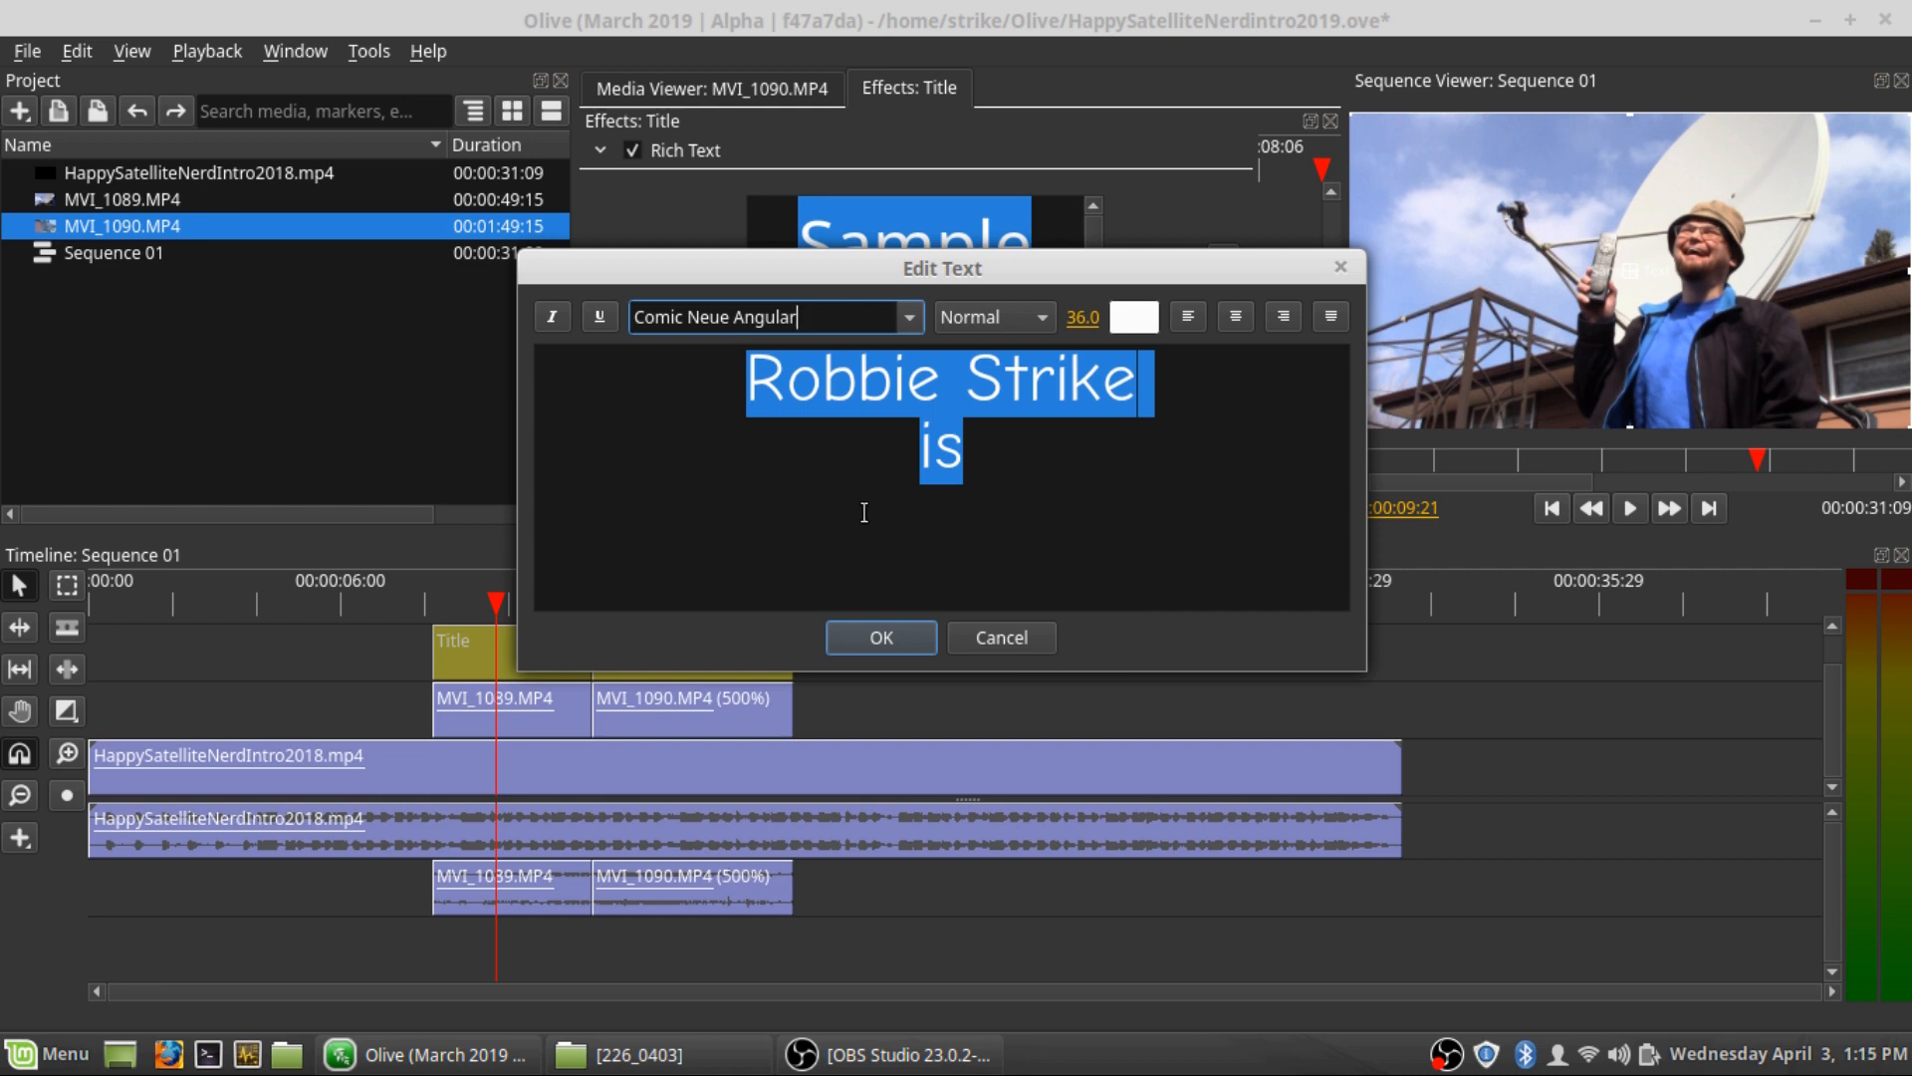
left_click(908, 315)
left_click(815, 484)
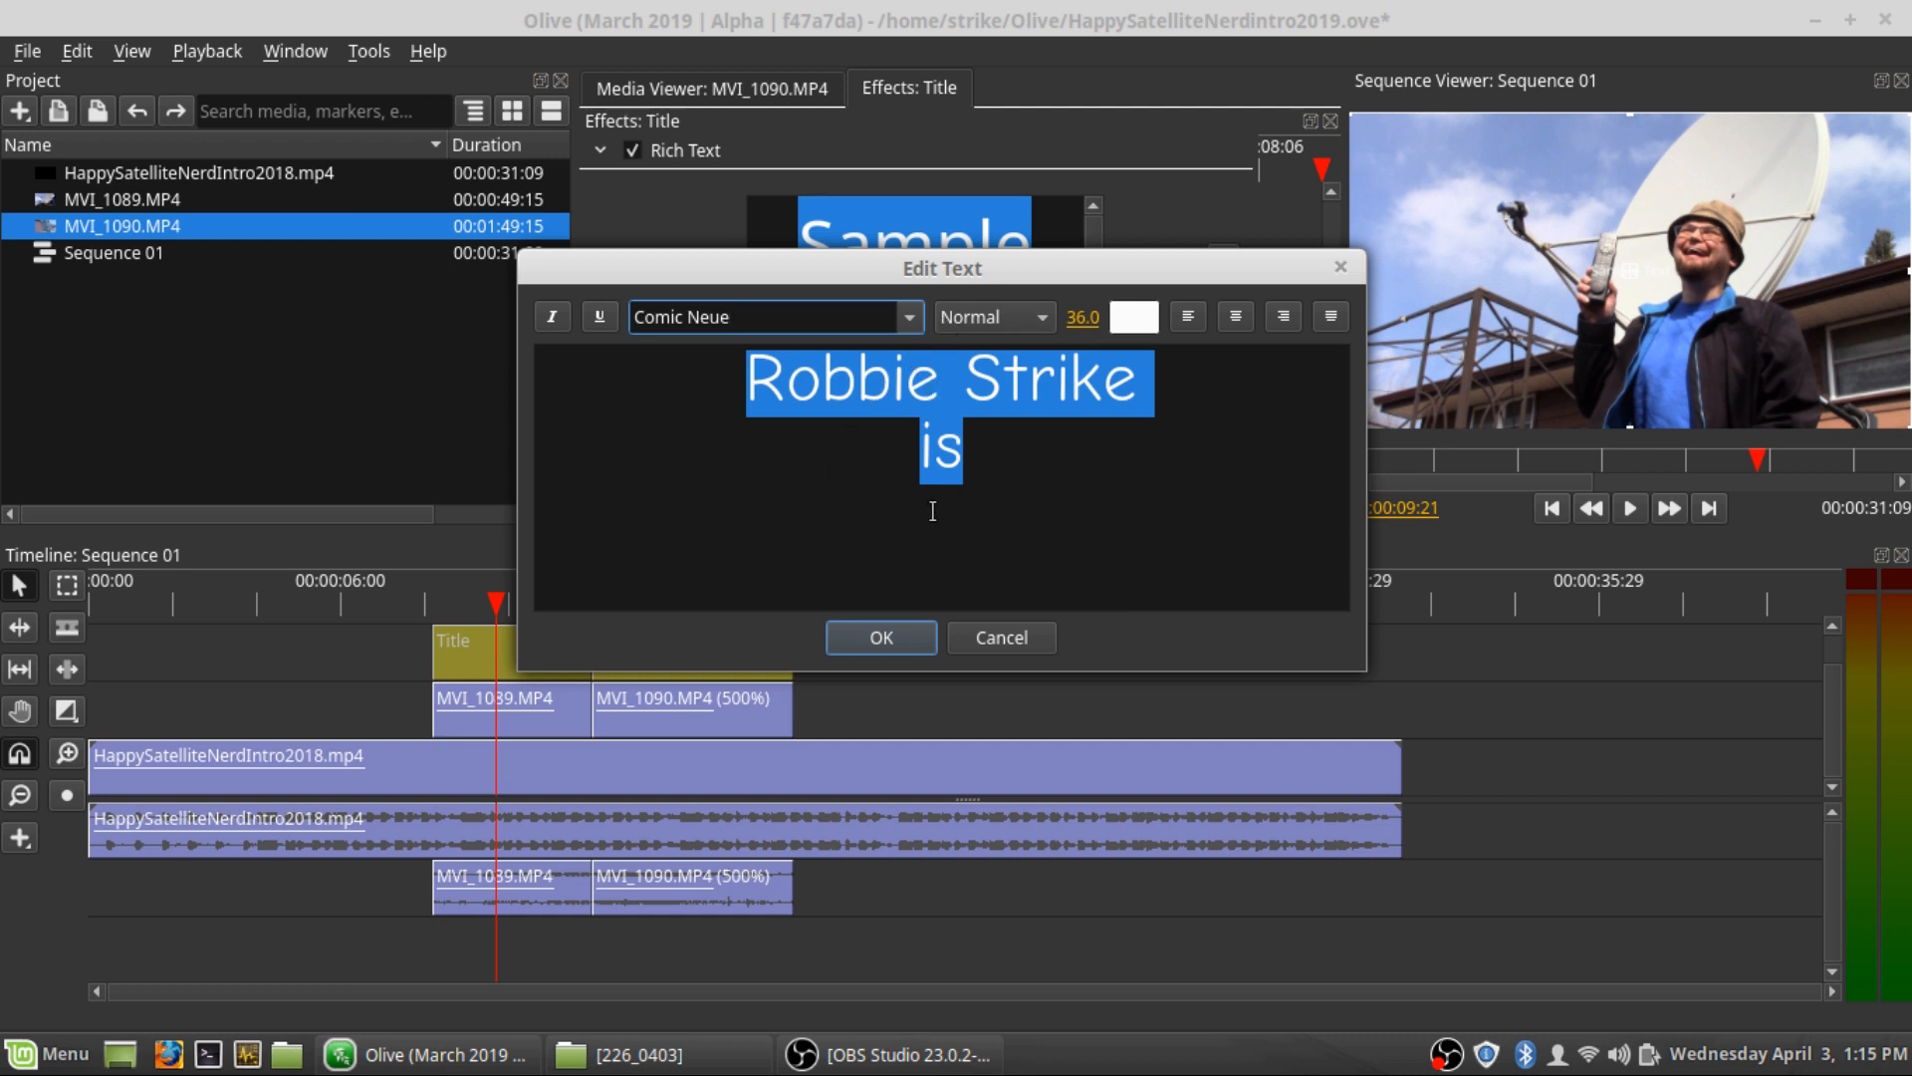
left_click(886, 637)
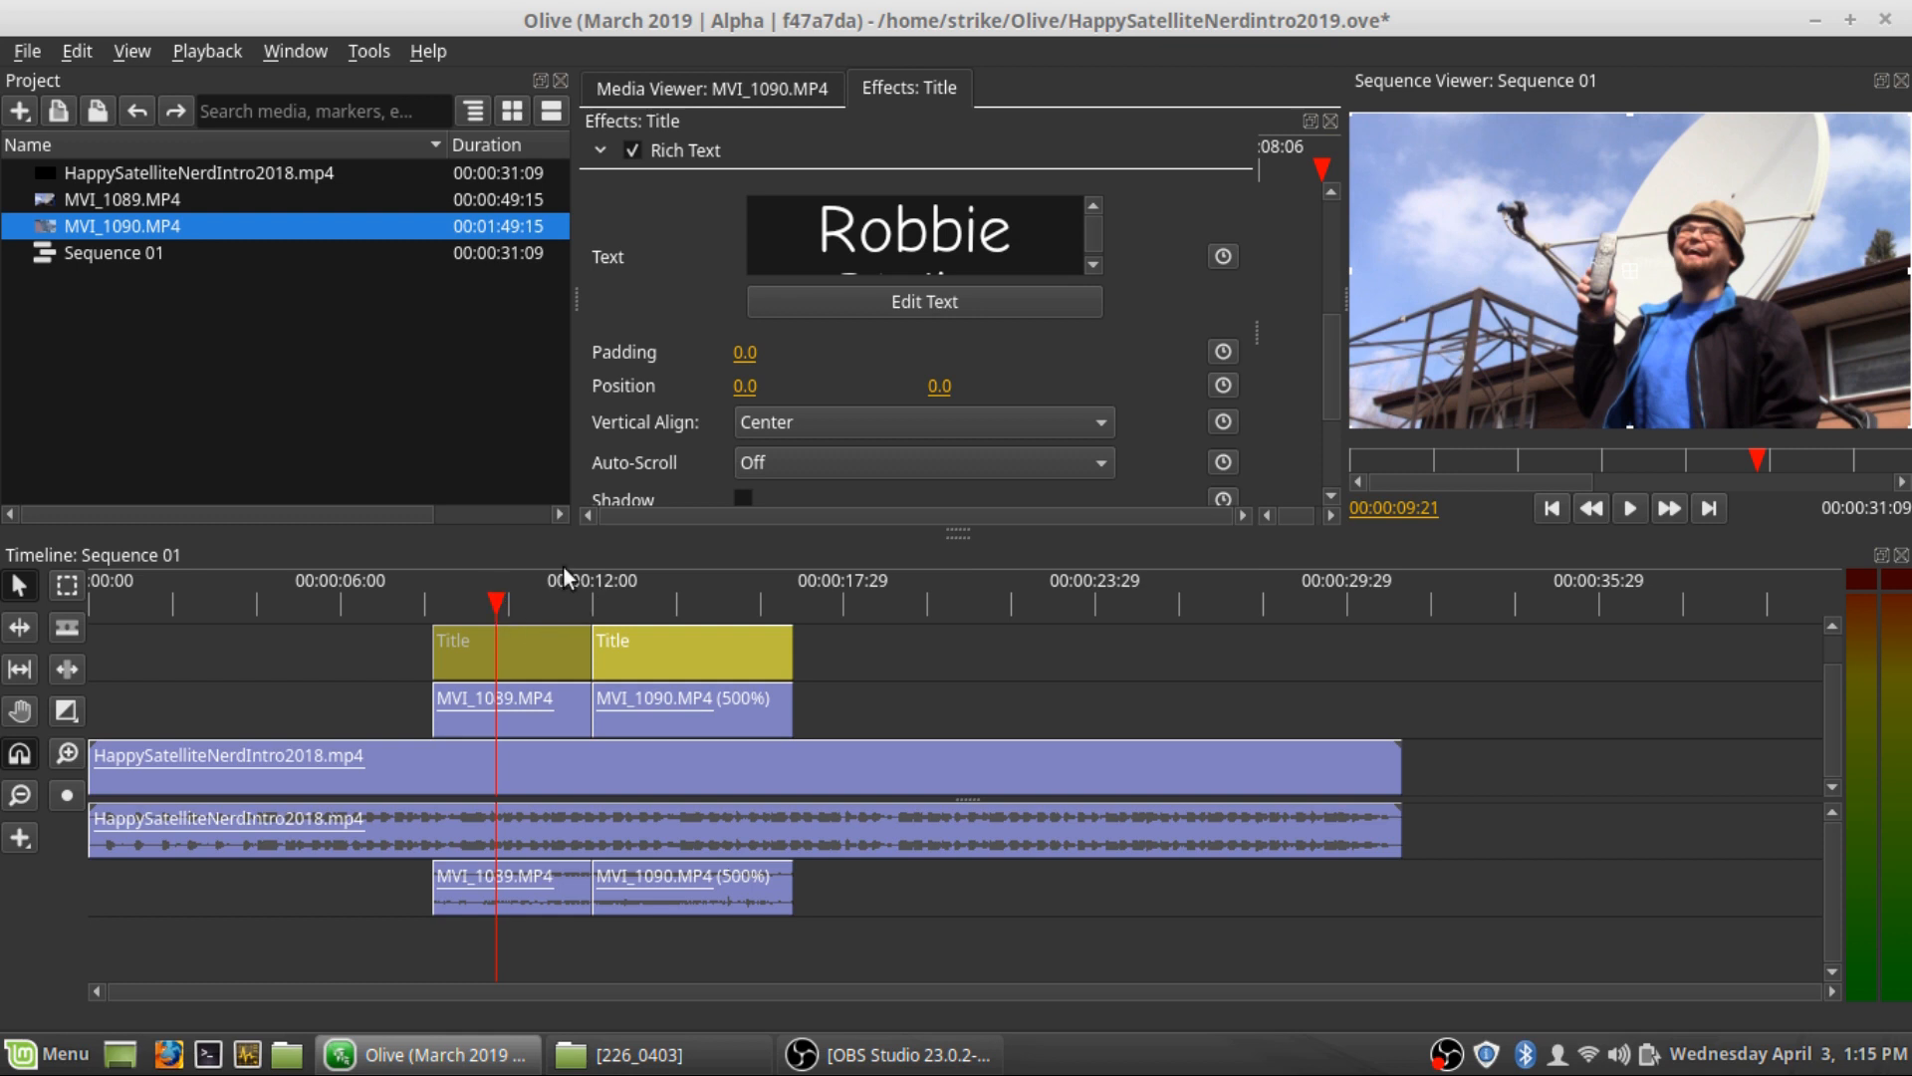
Reopen the title's text for editing and set both lines to Extra Bold weight
left_click(935, 301)
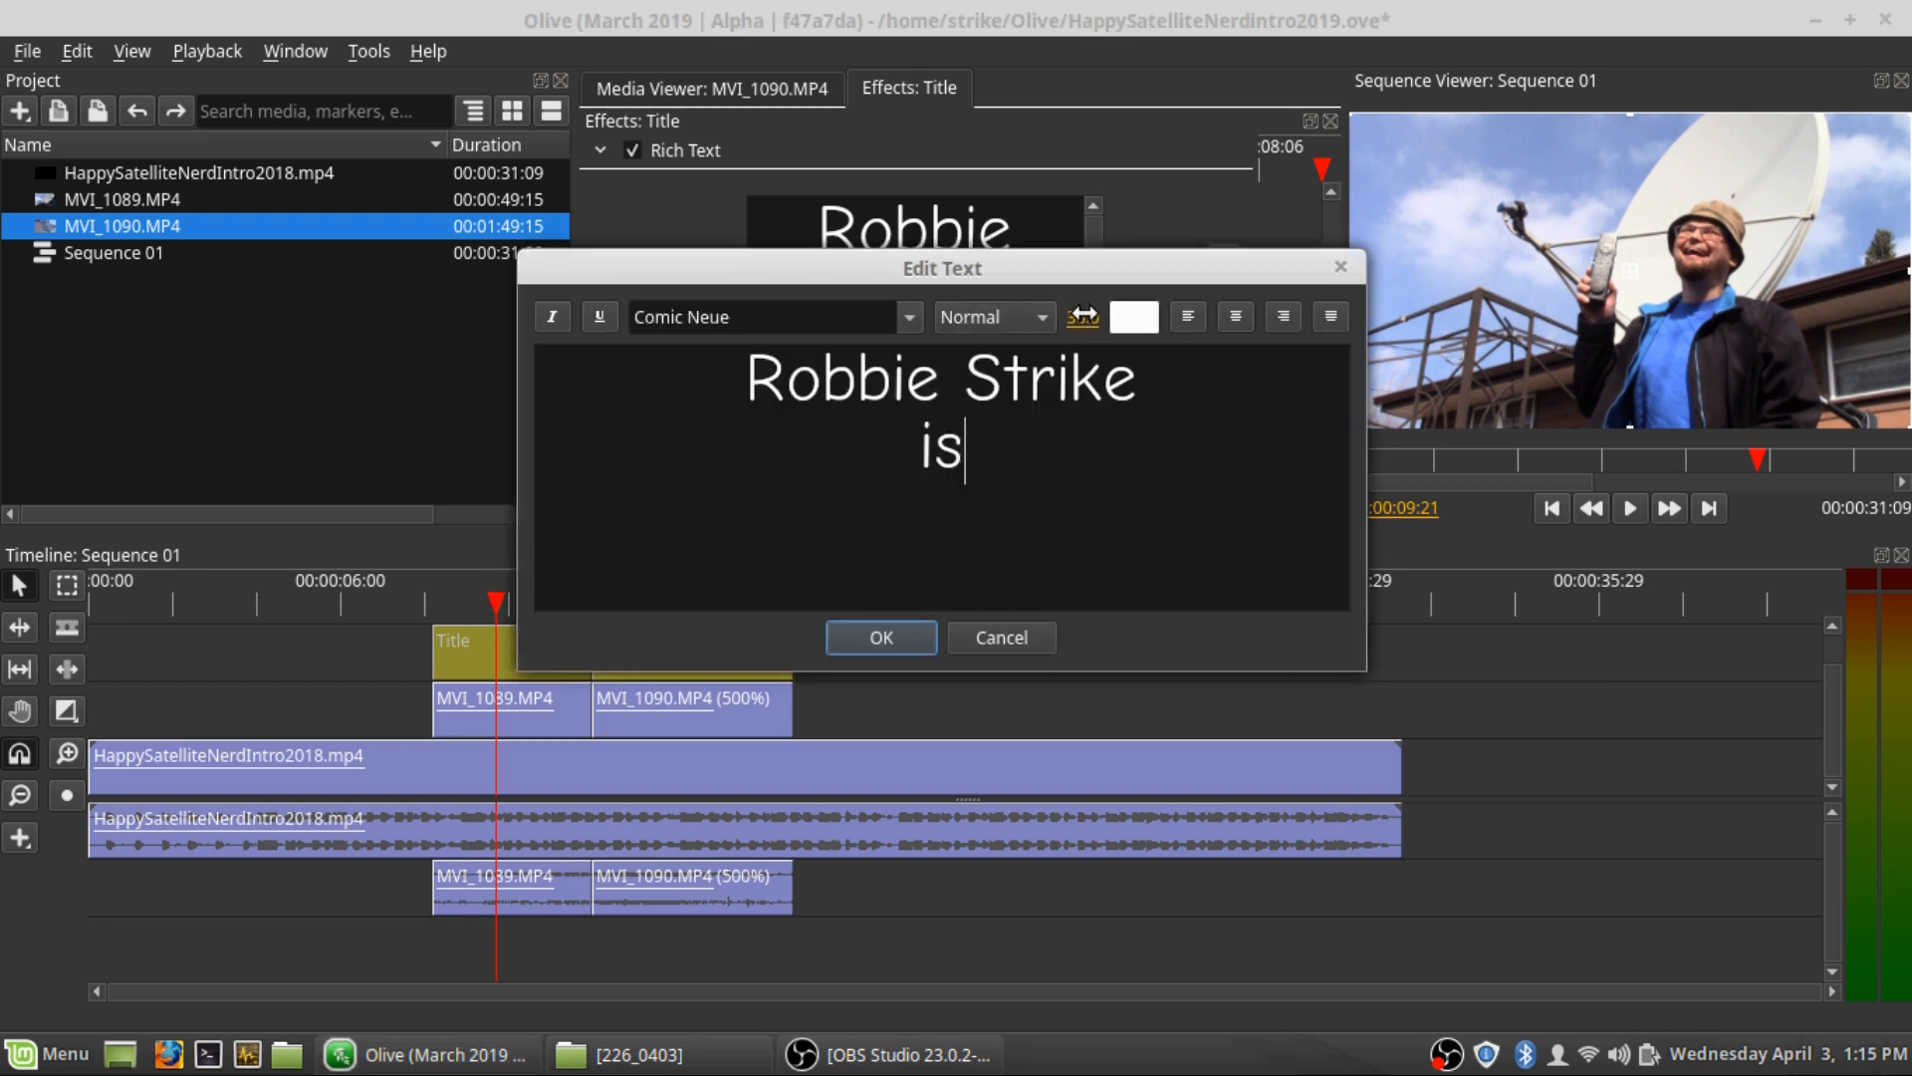
left_click(1024, 319)
left_click(1139, 462)
left_click_drag(971, 453, 787, 384)
right_click(544, 373)
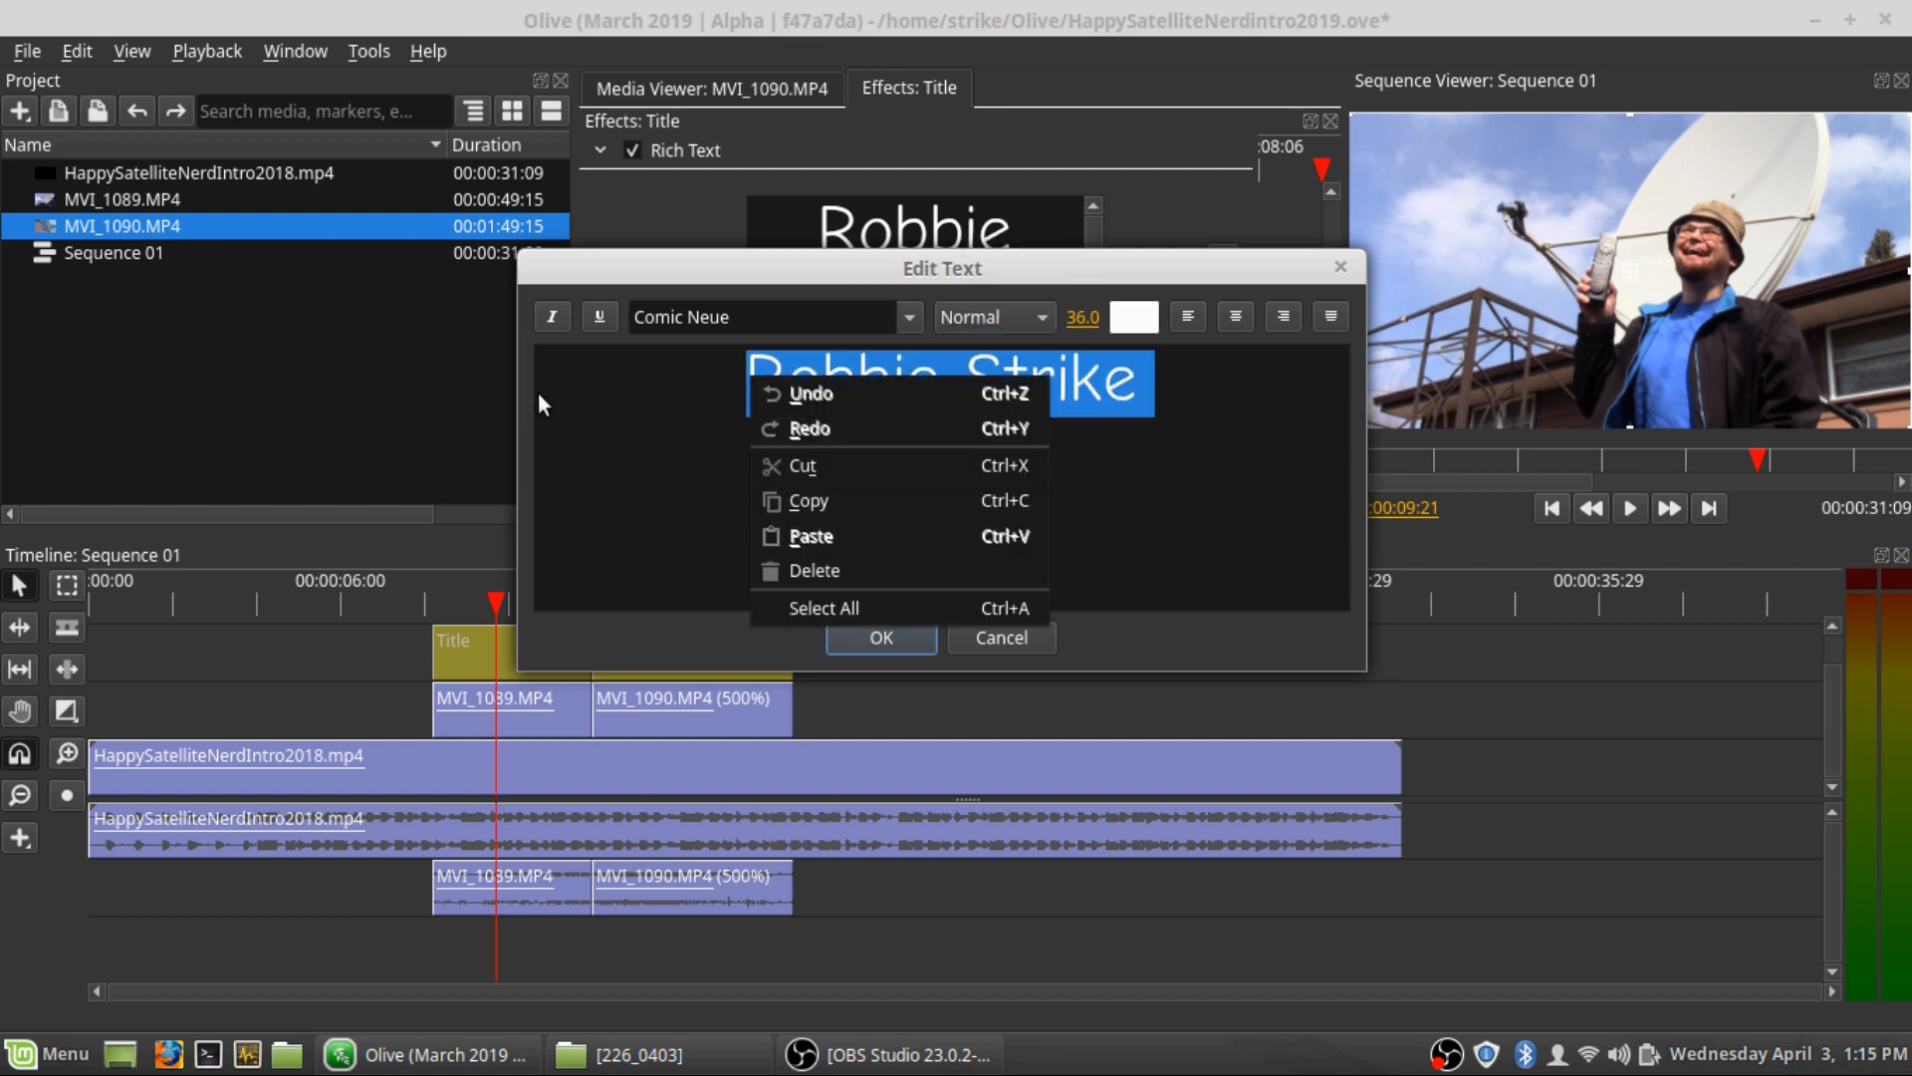
left_click(597, 606)
left_click(1036, 310)
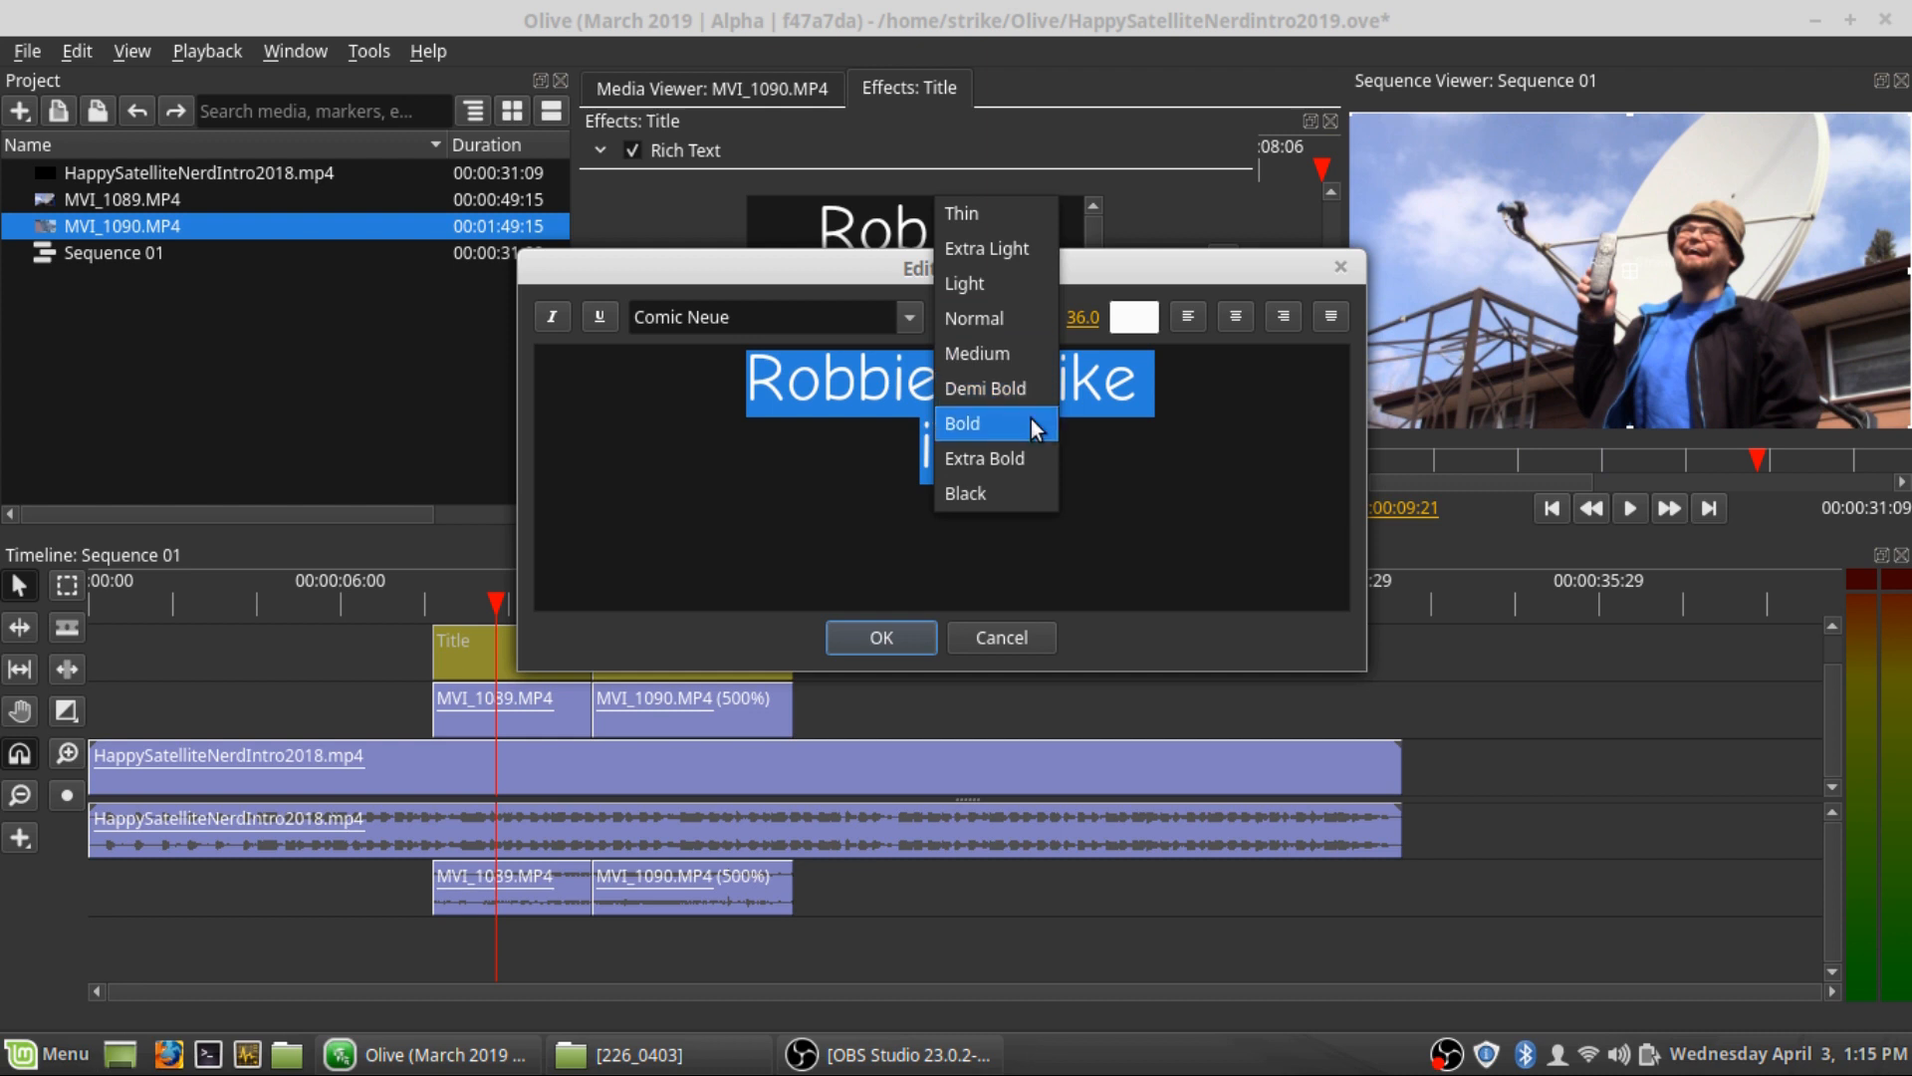
left_click(1008, 459)
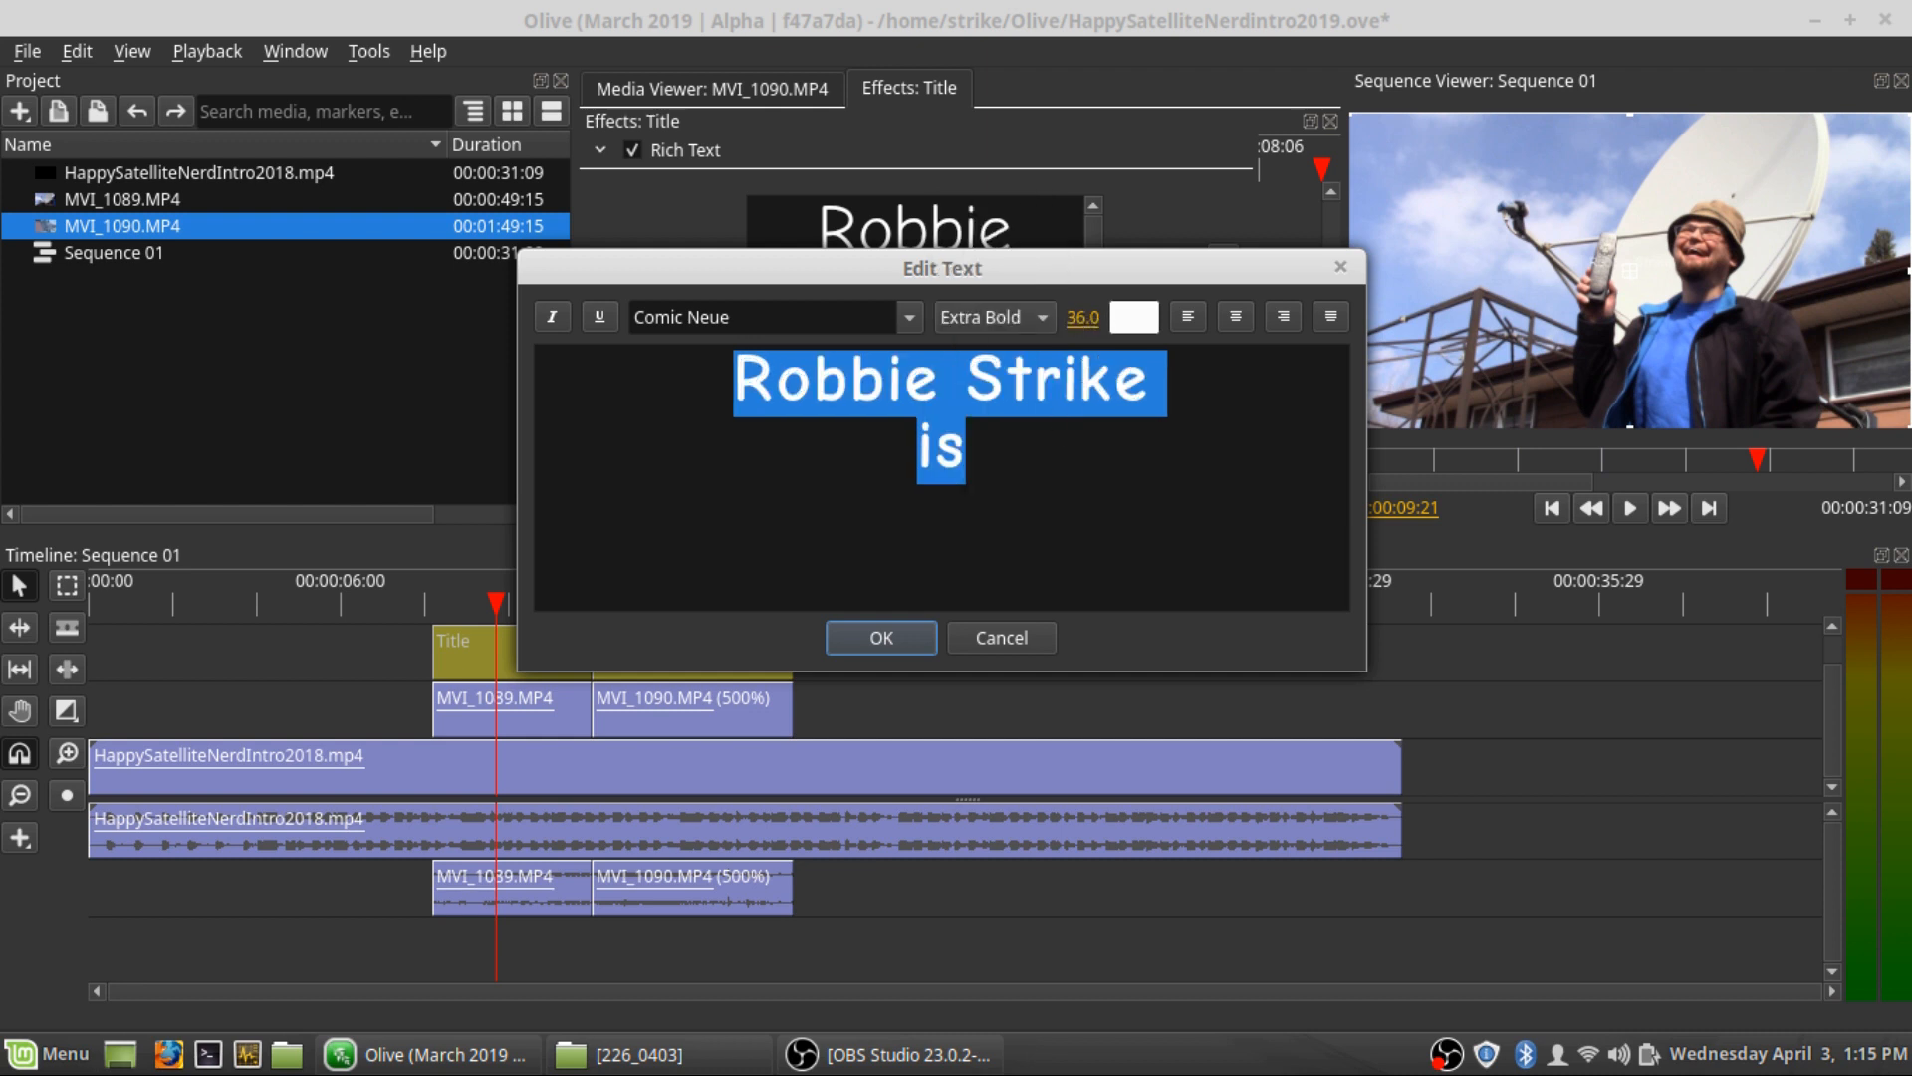
Set the title text size to 150, then widen the text editing window and move it off the sequence preview
left_click(1080, 317)
type("150")
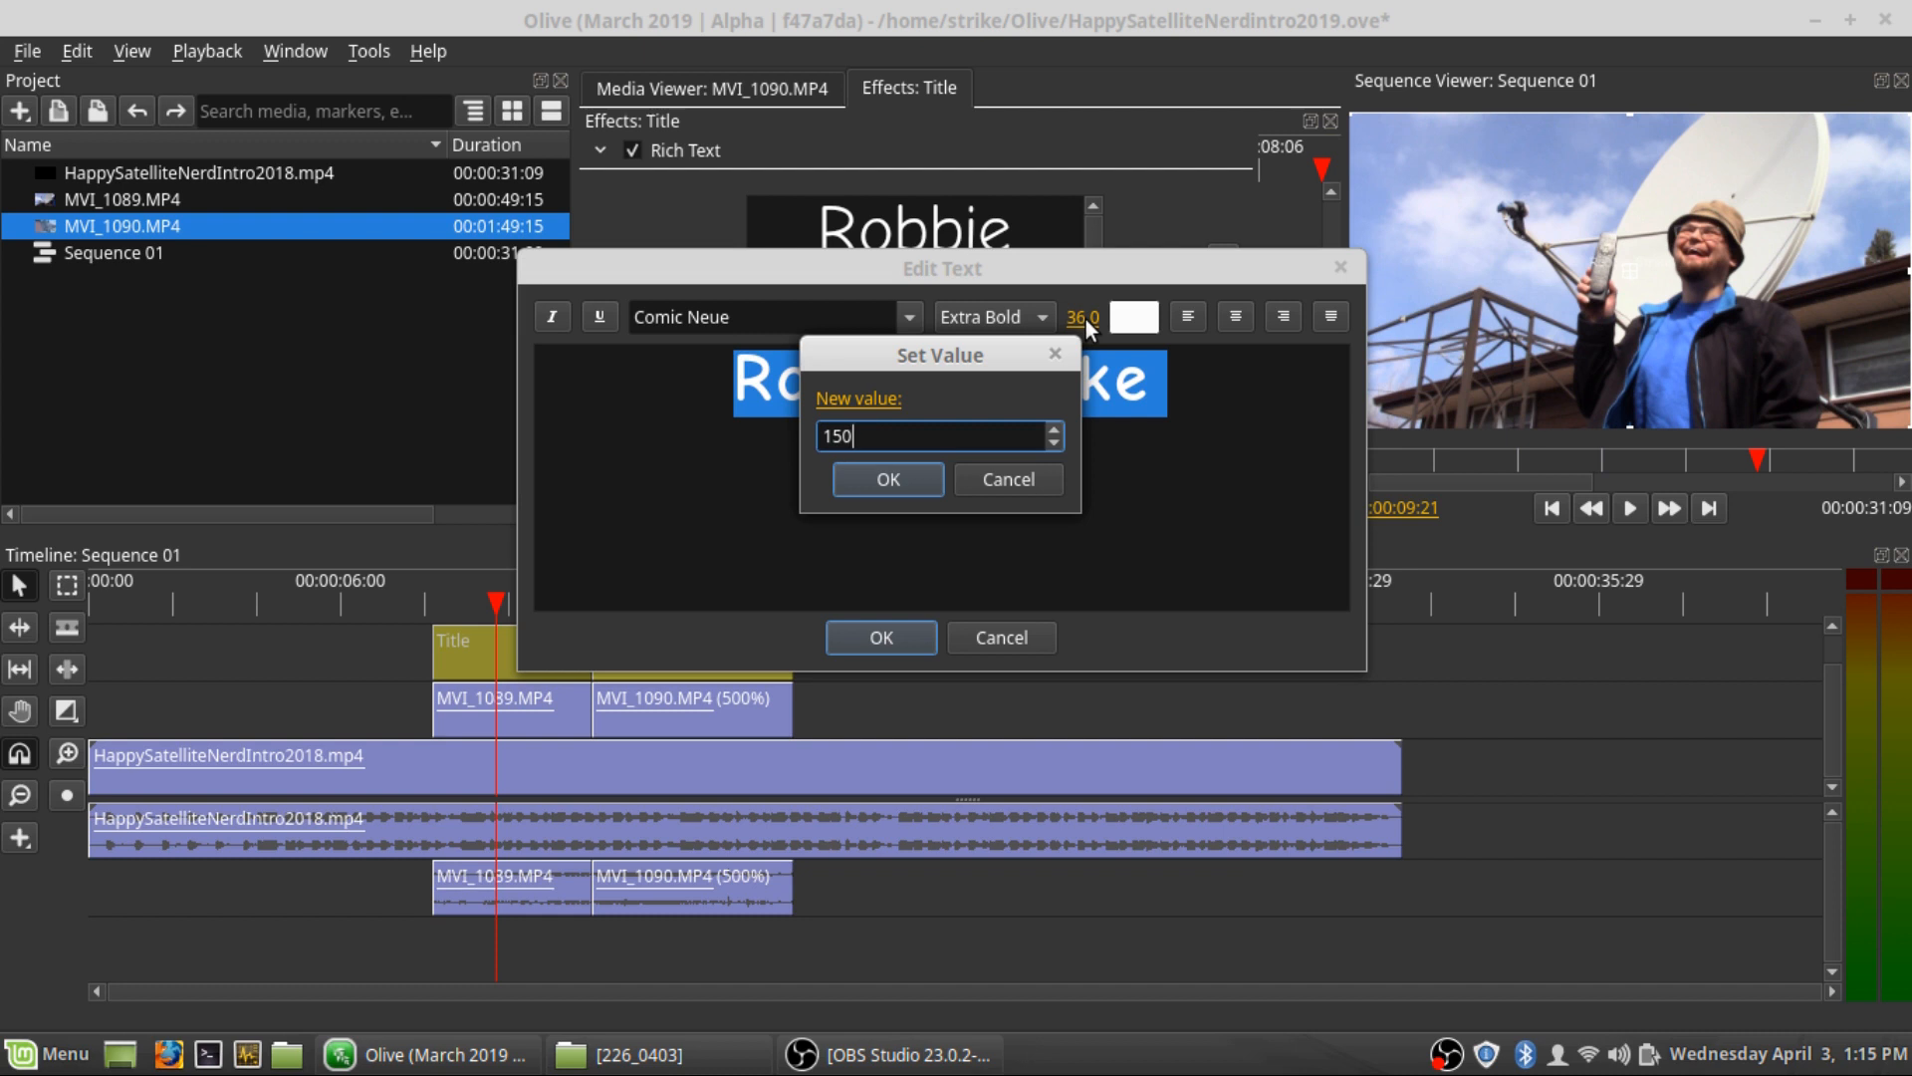
key("Return")
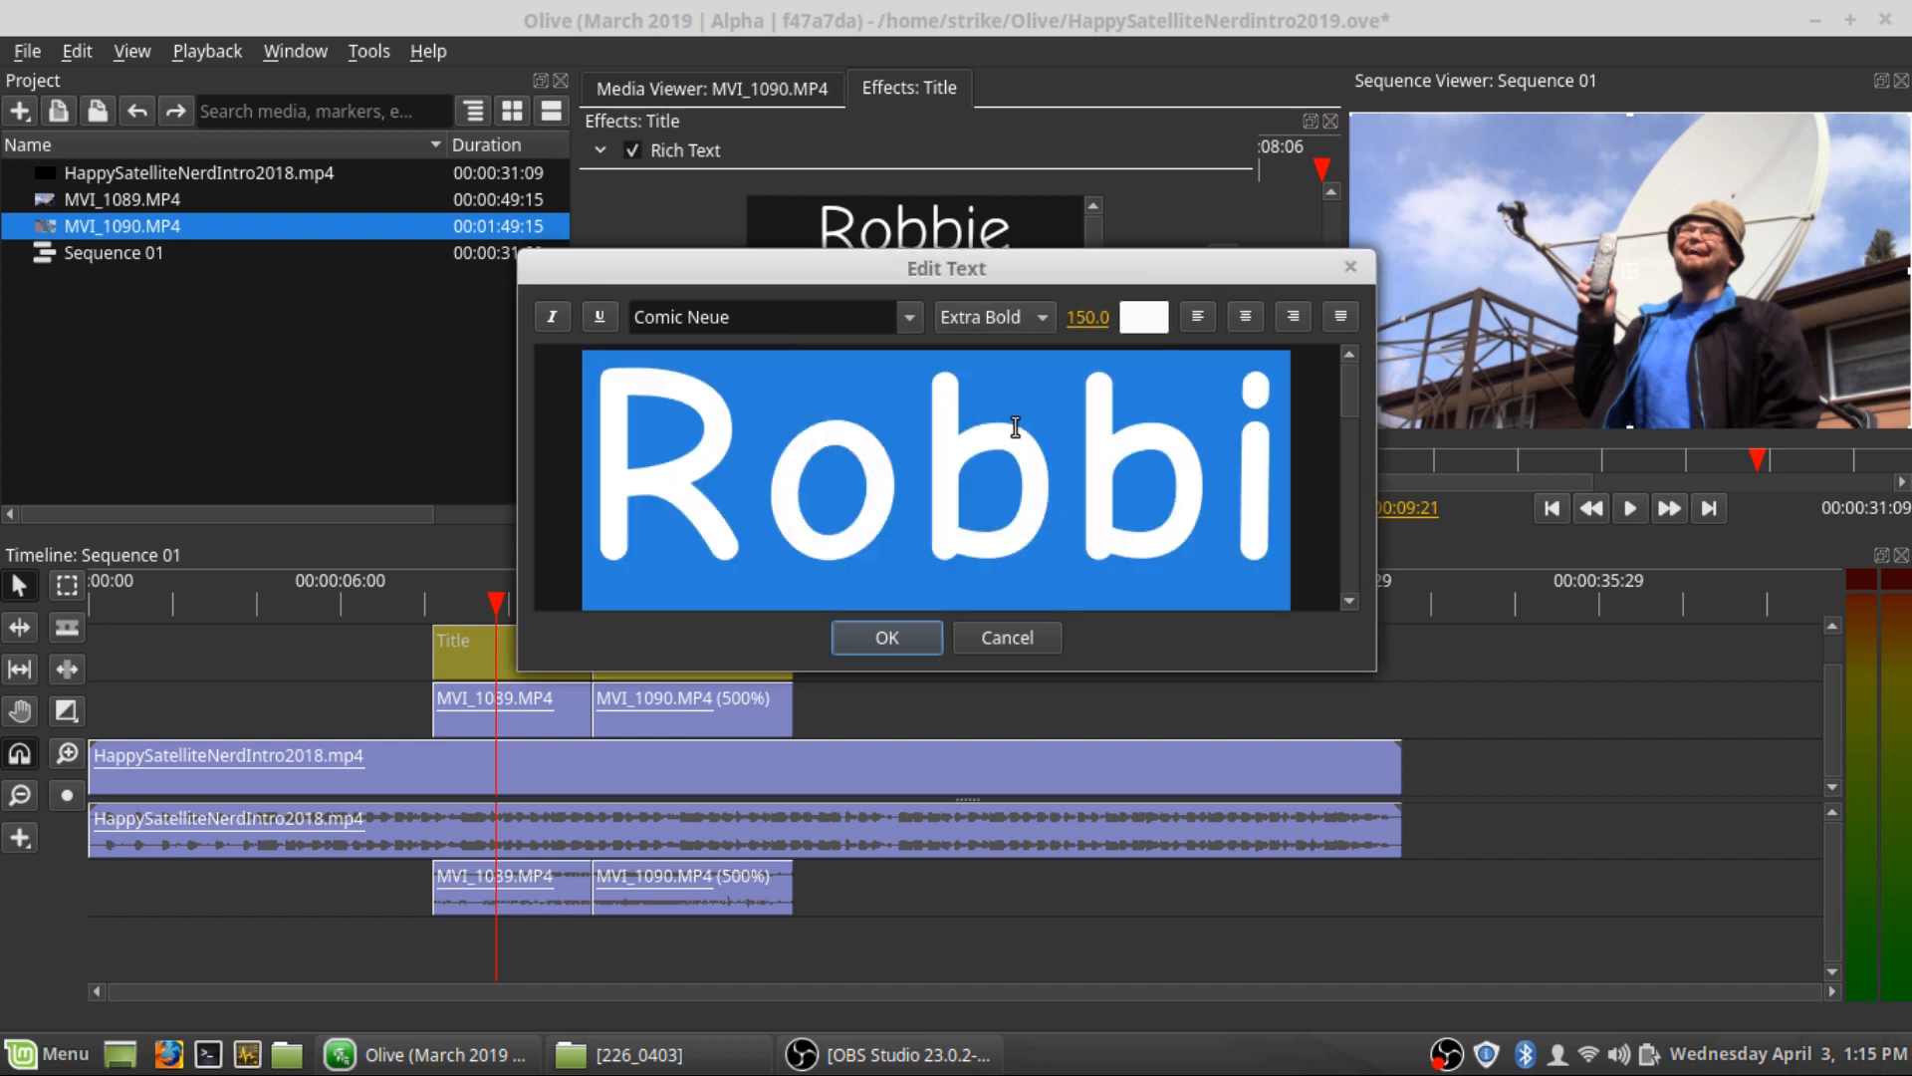
left_click_drag(1379, 249, 1723, 185)
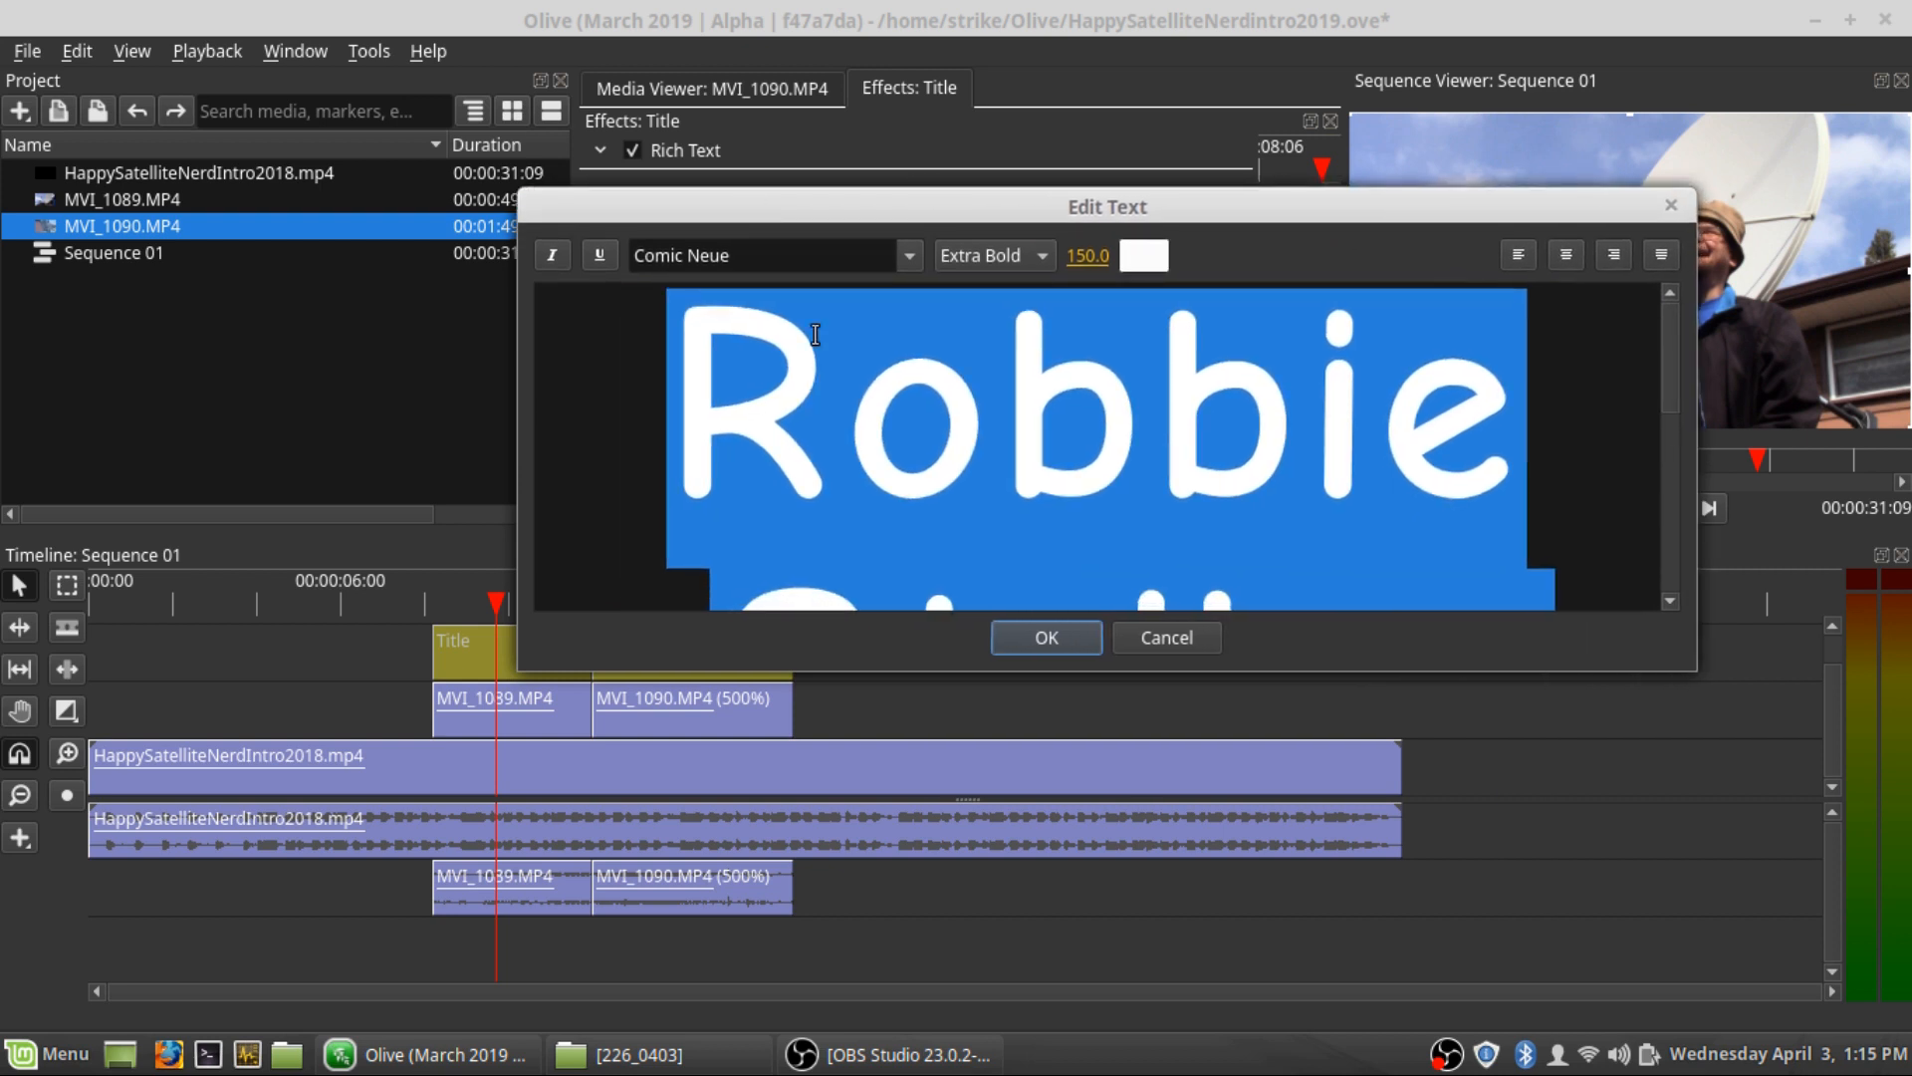
left_click_drag(661, 210, 297, 165)
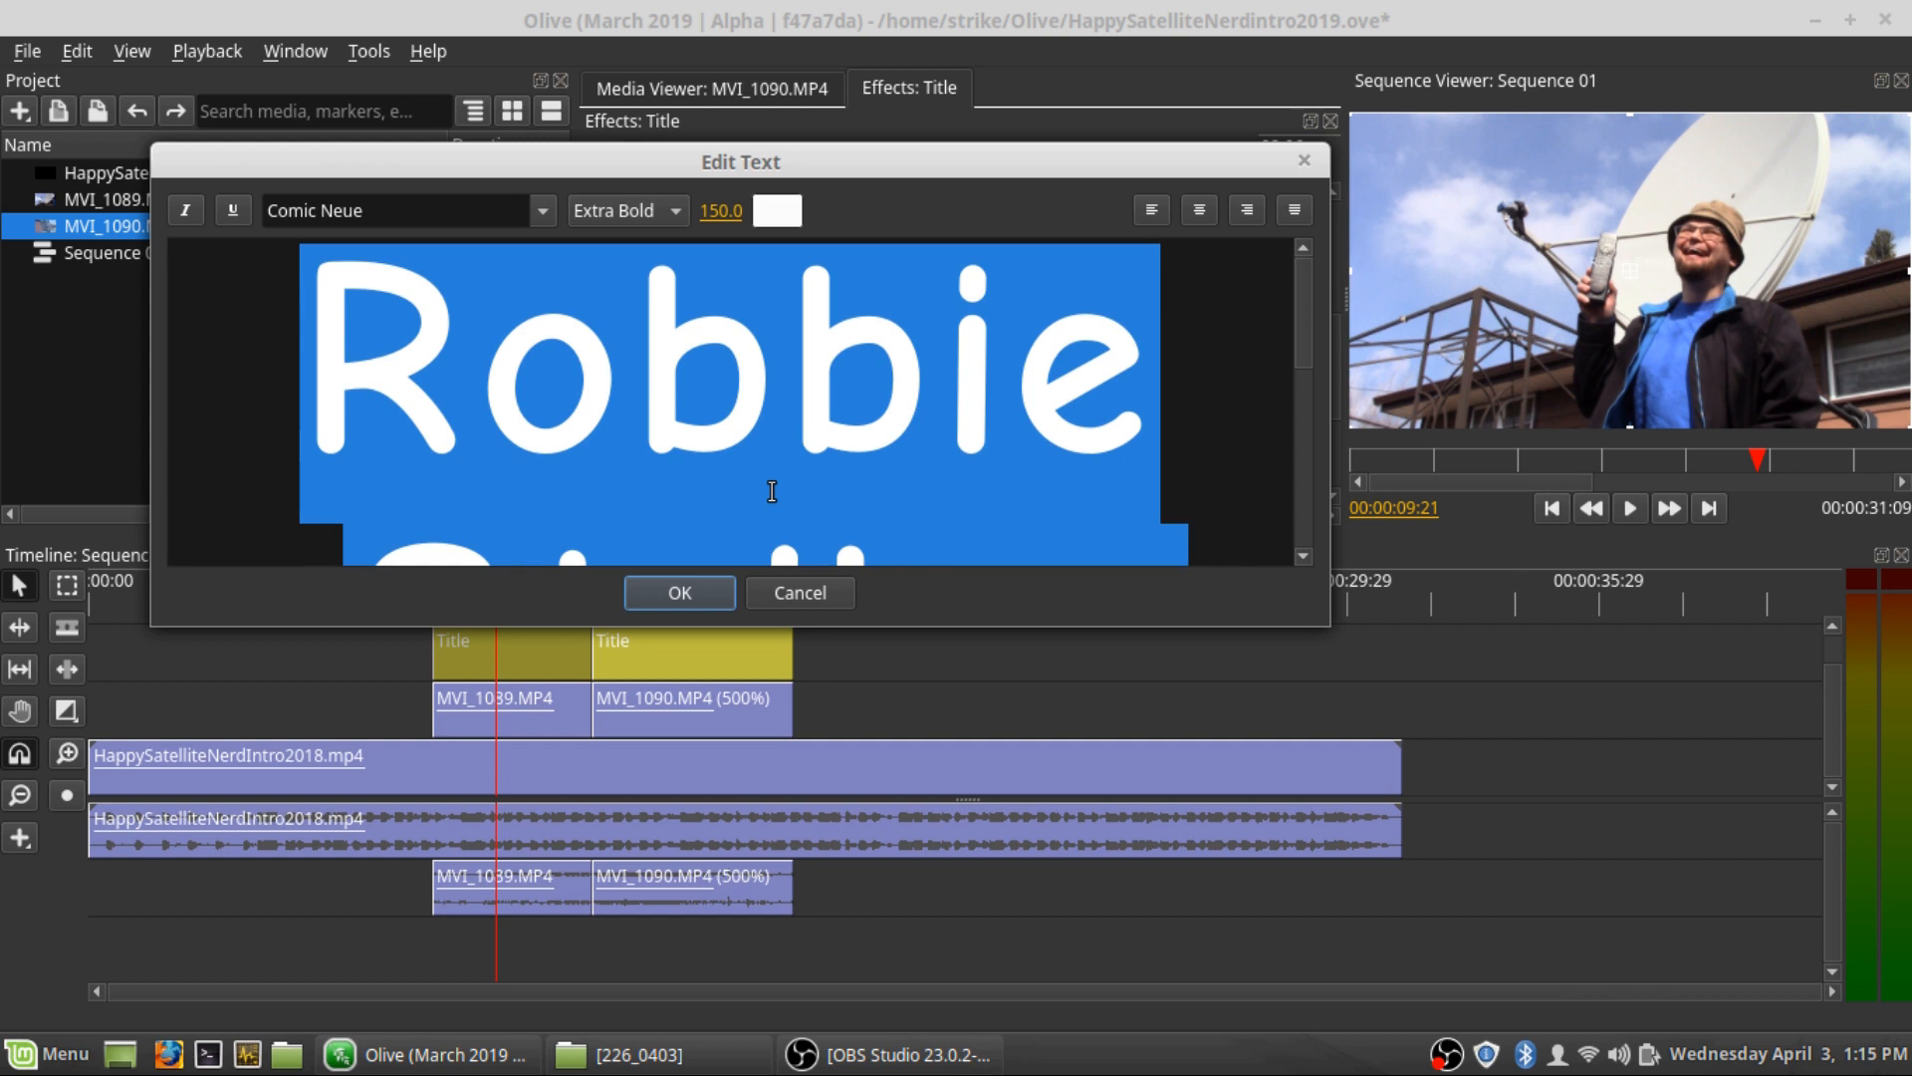
Colour the selected title text blue (#0000ff) and apply the text edits to the clip
left_click(777, 211)
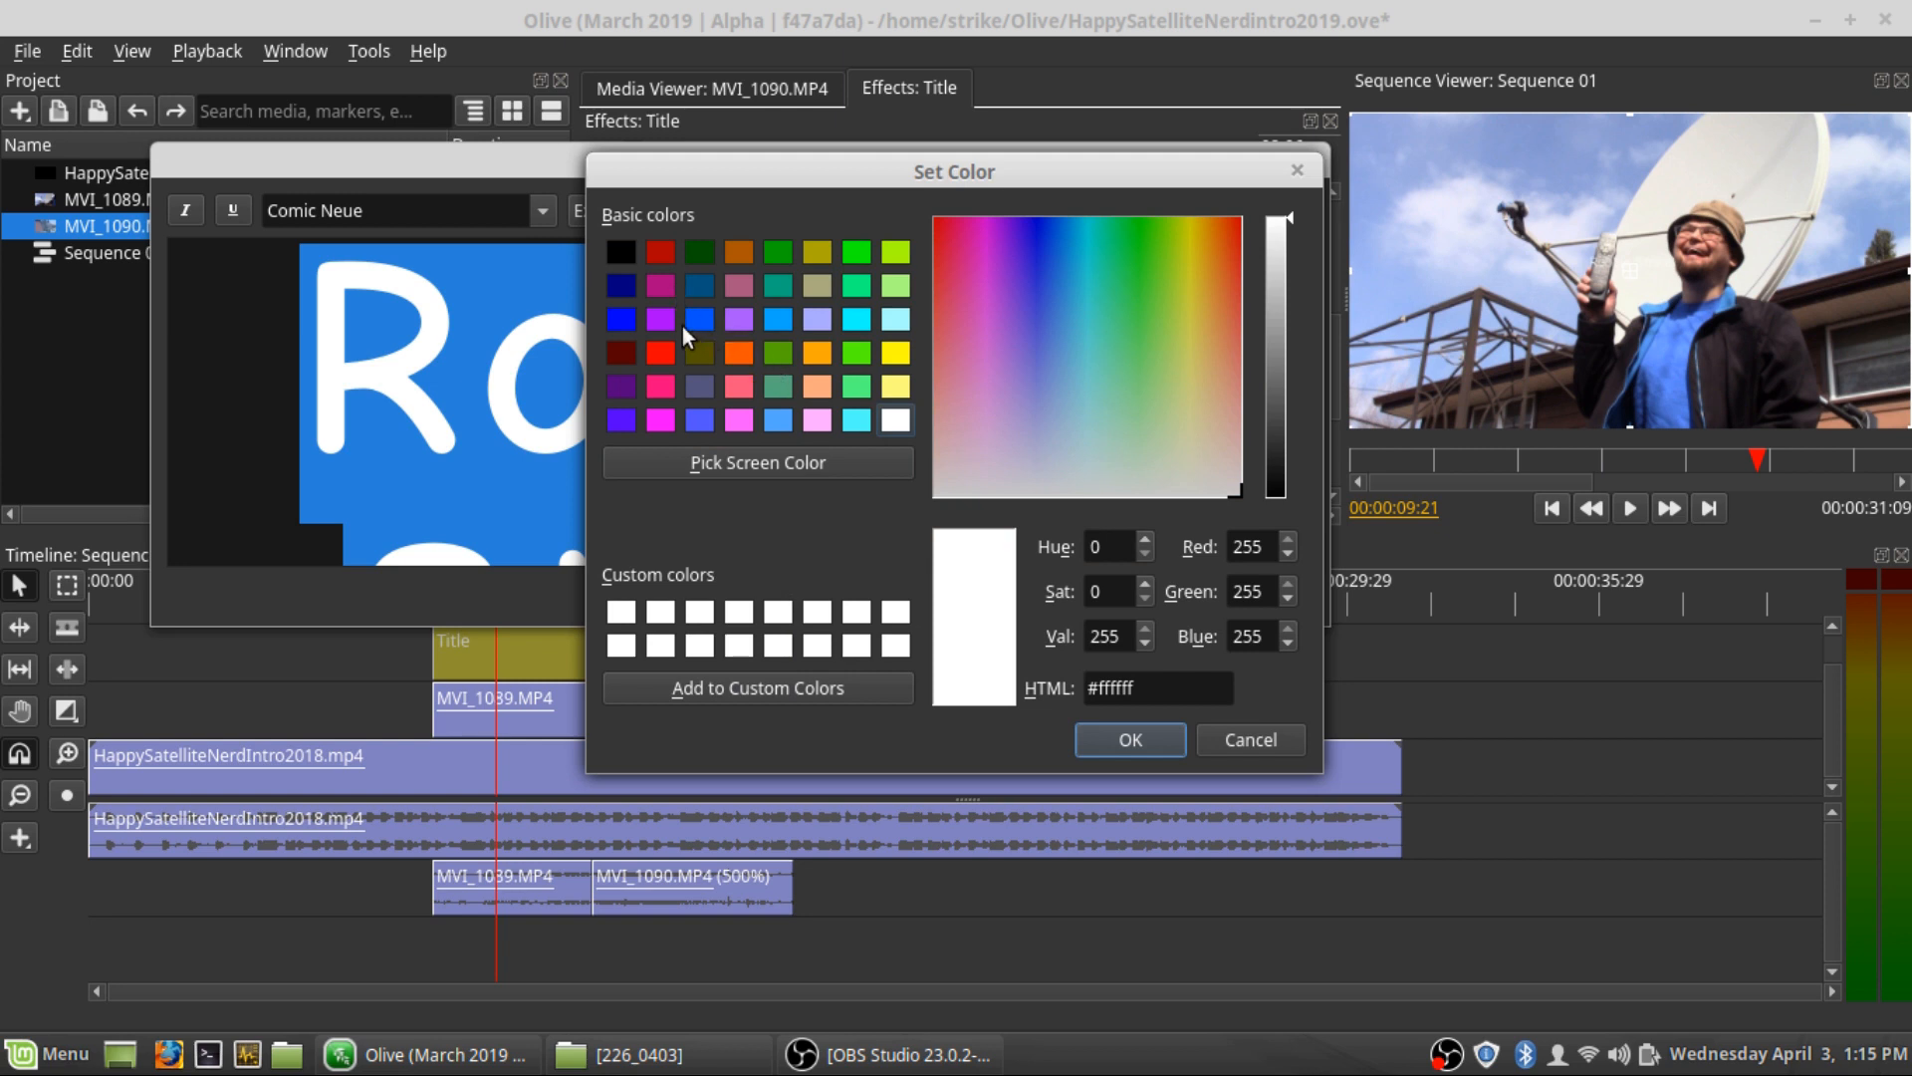
left_click(622, 319)
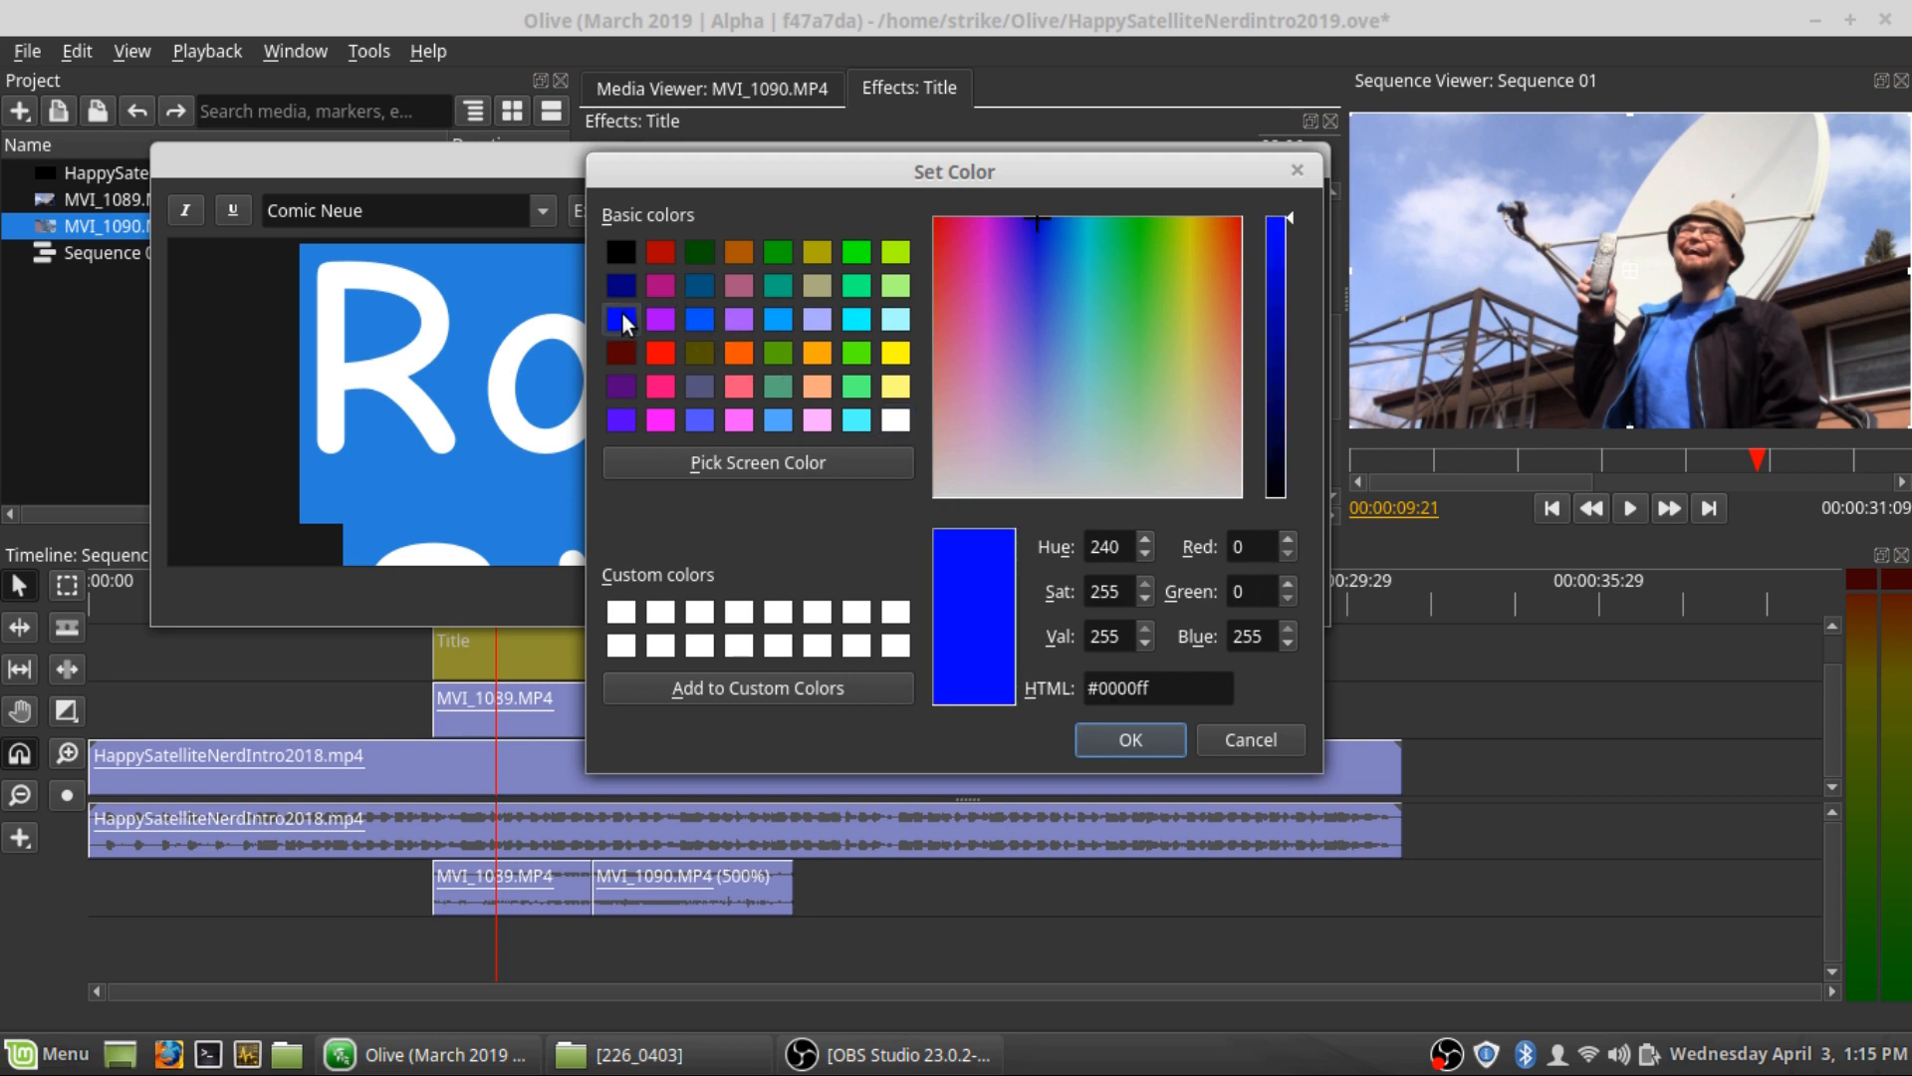
left_click(617, 287)
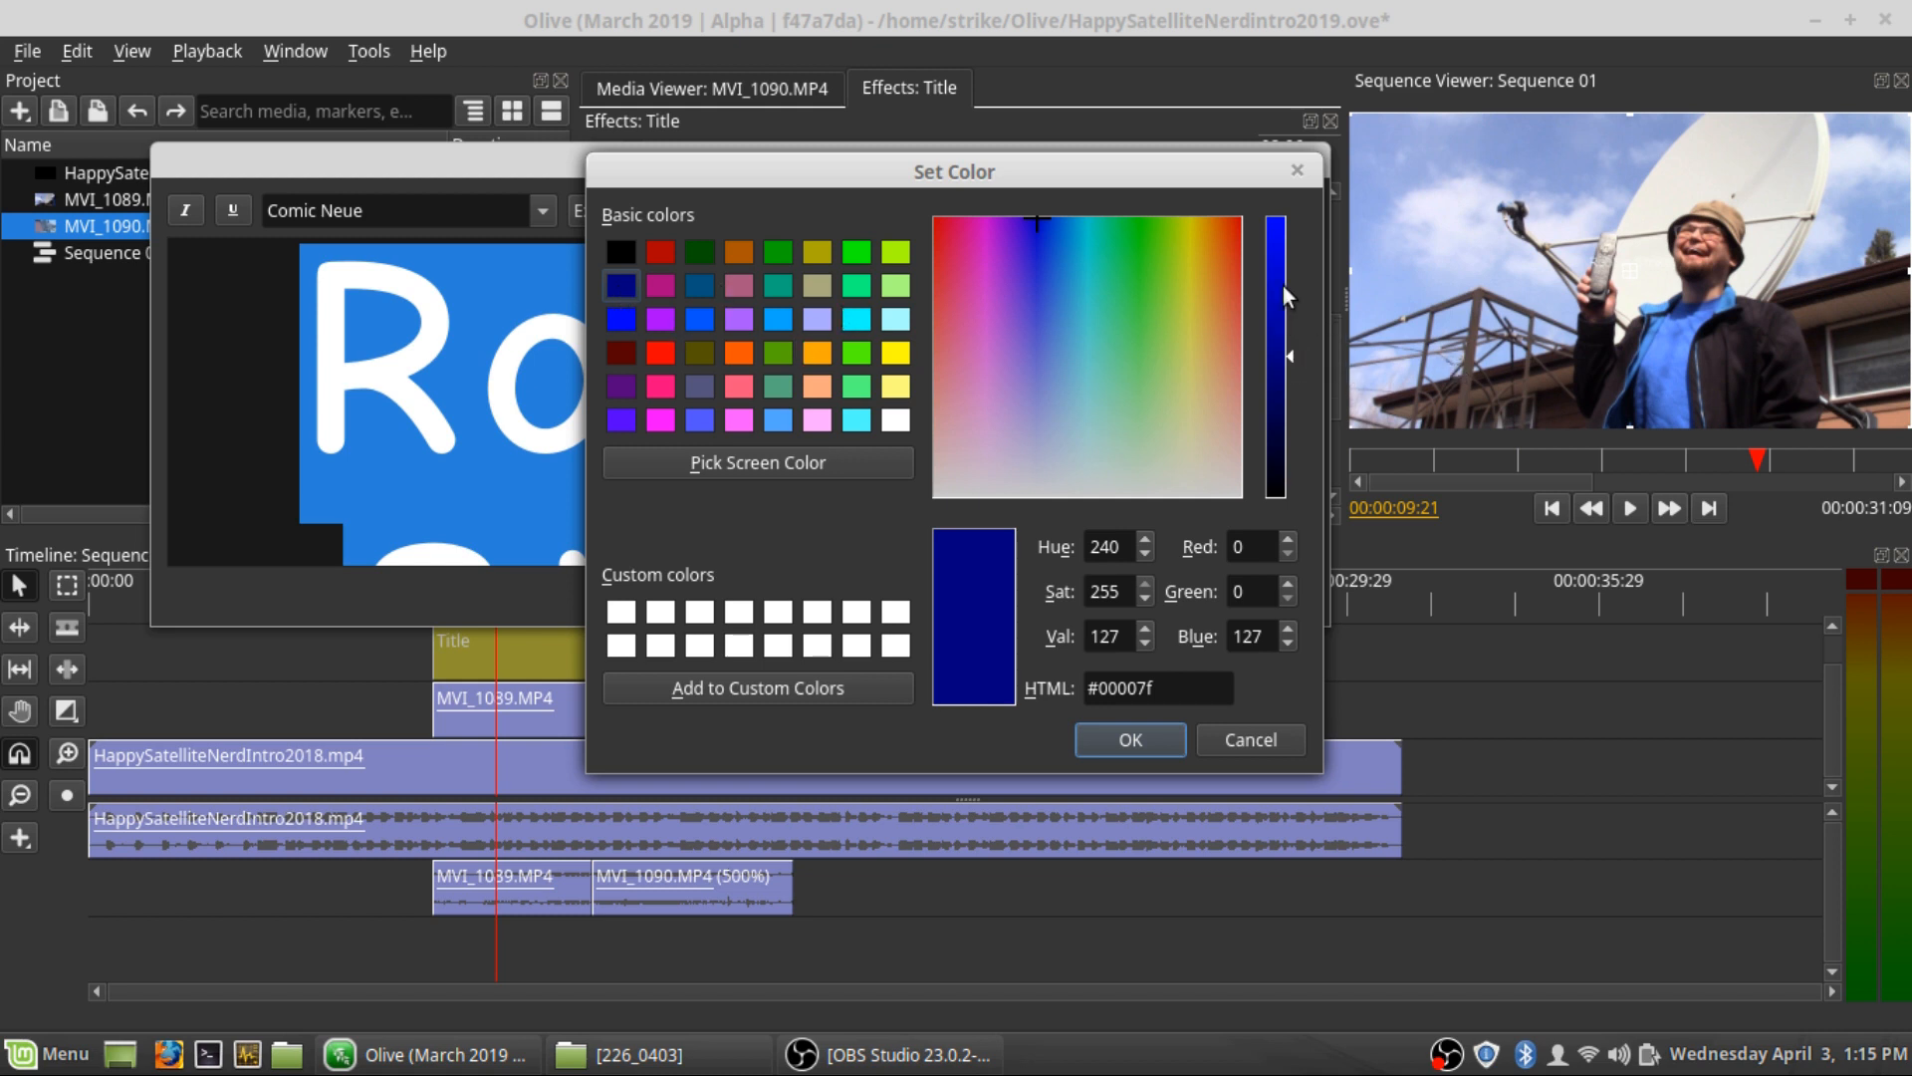
left_click(1281, 237)
left_click_drag(1282, 237, 1288, 213)
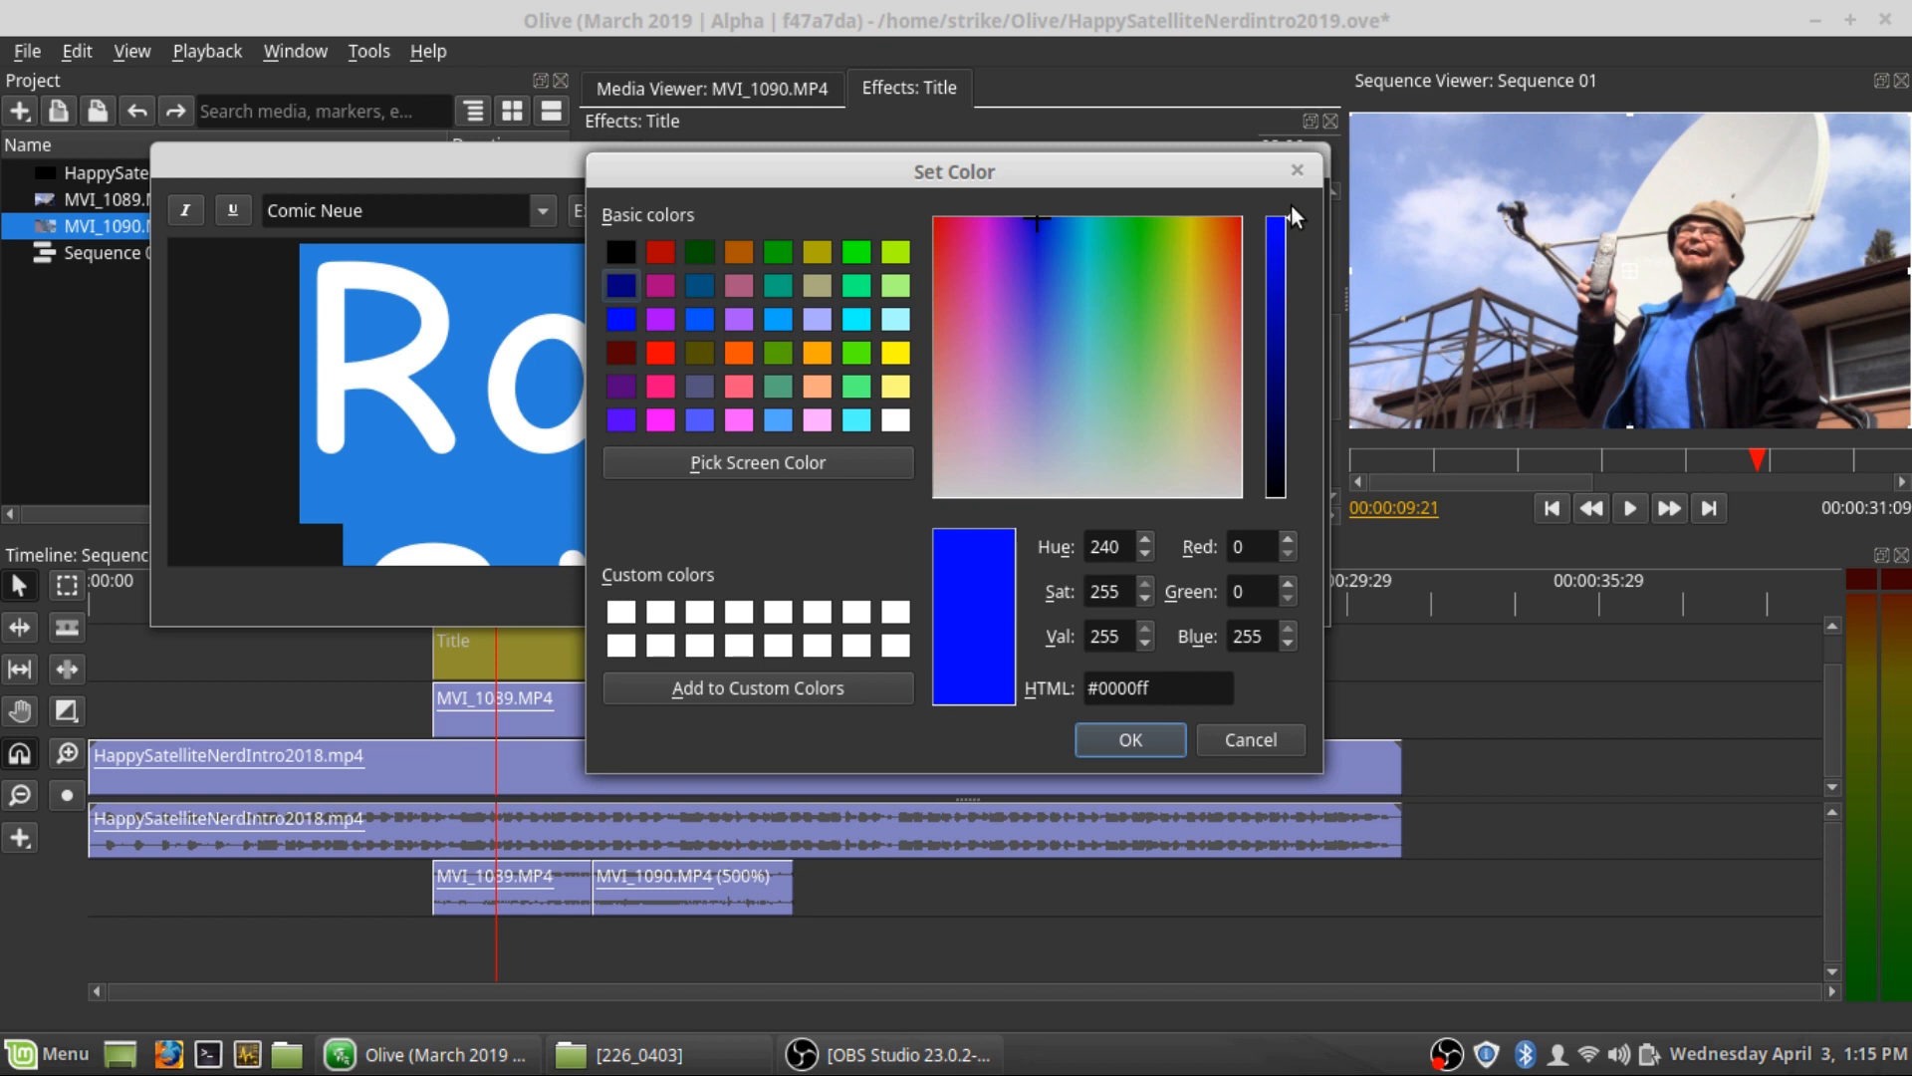
left_click(1110, 738)
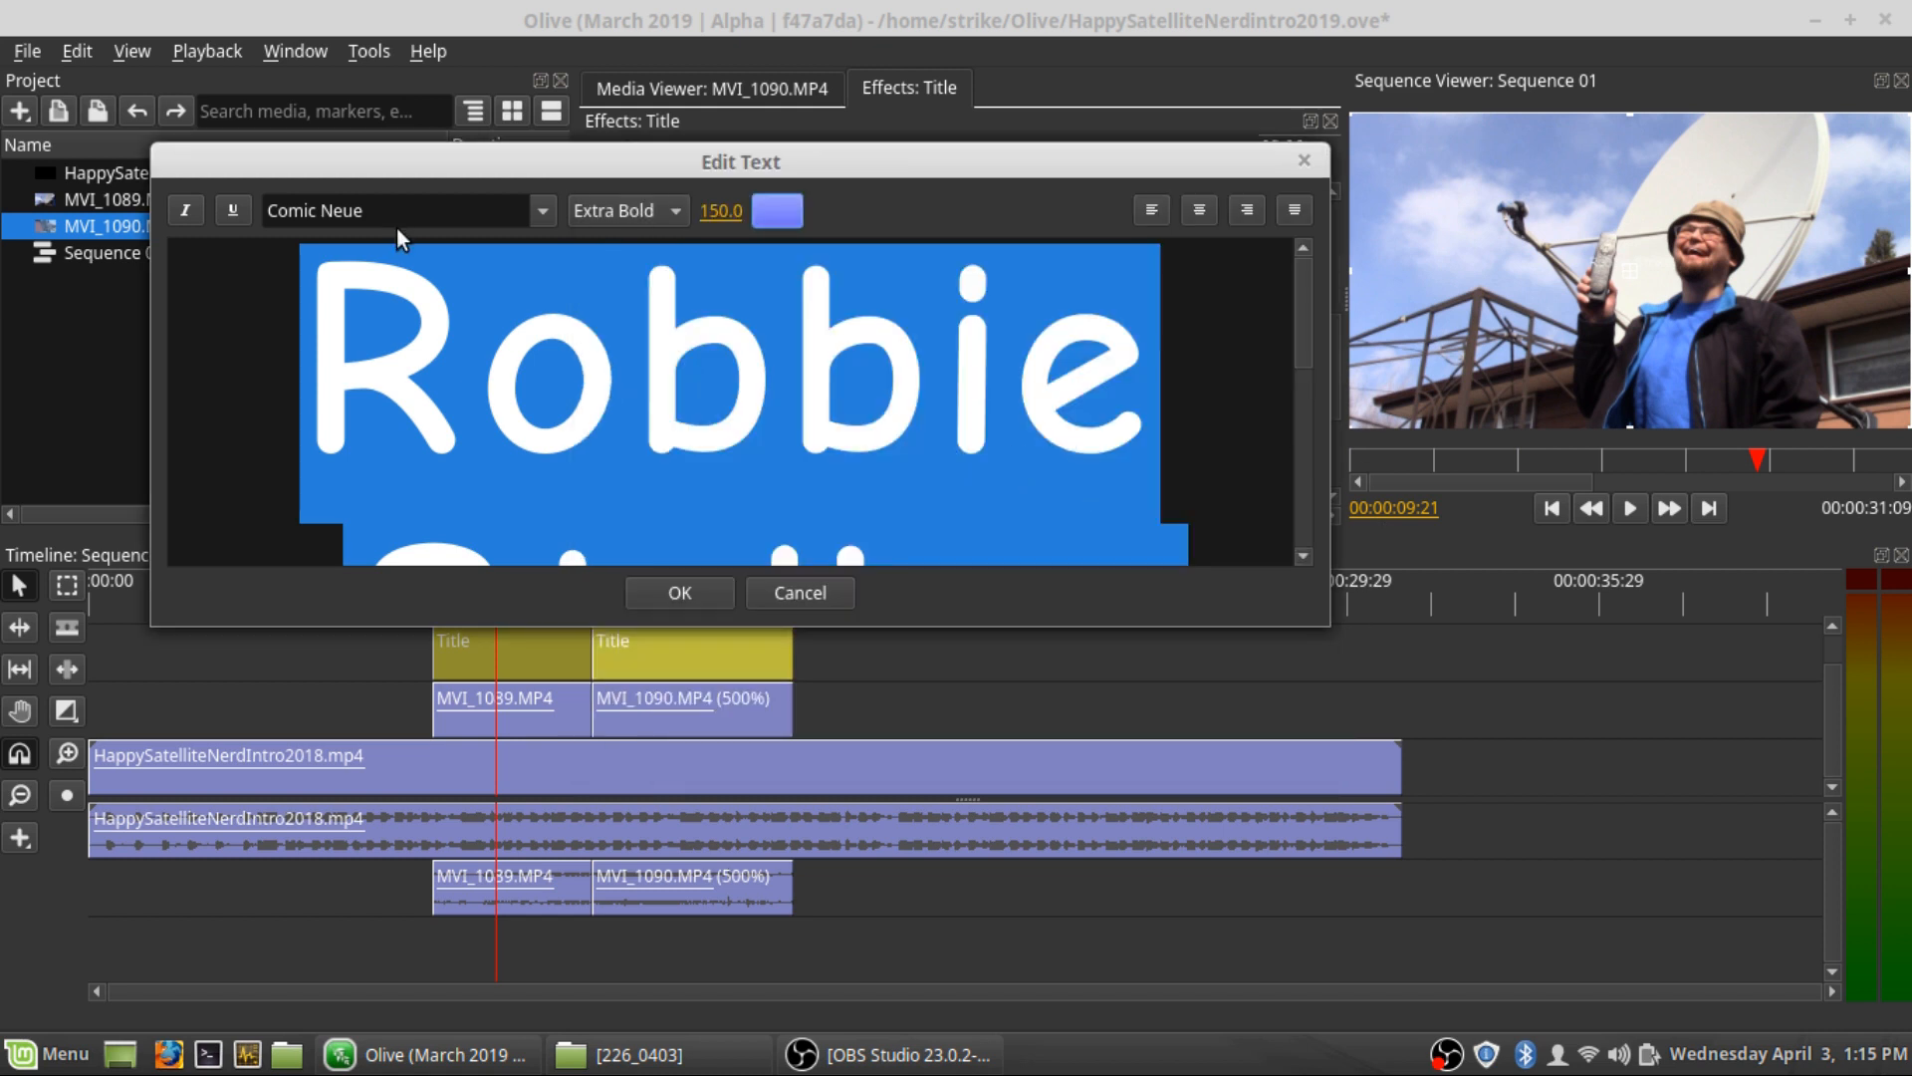
left_click(775, 211)
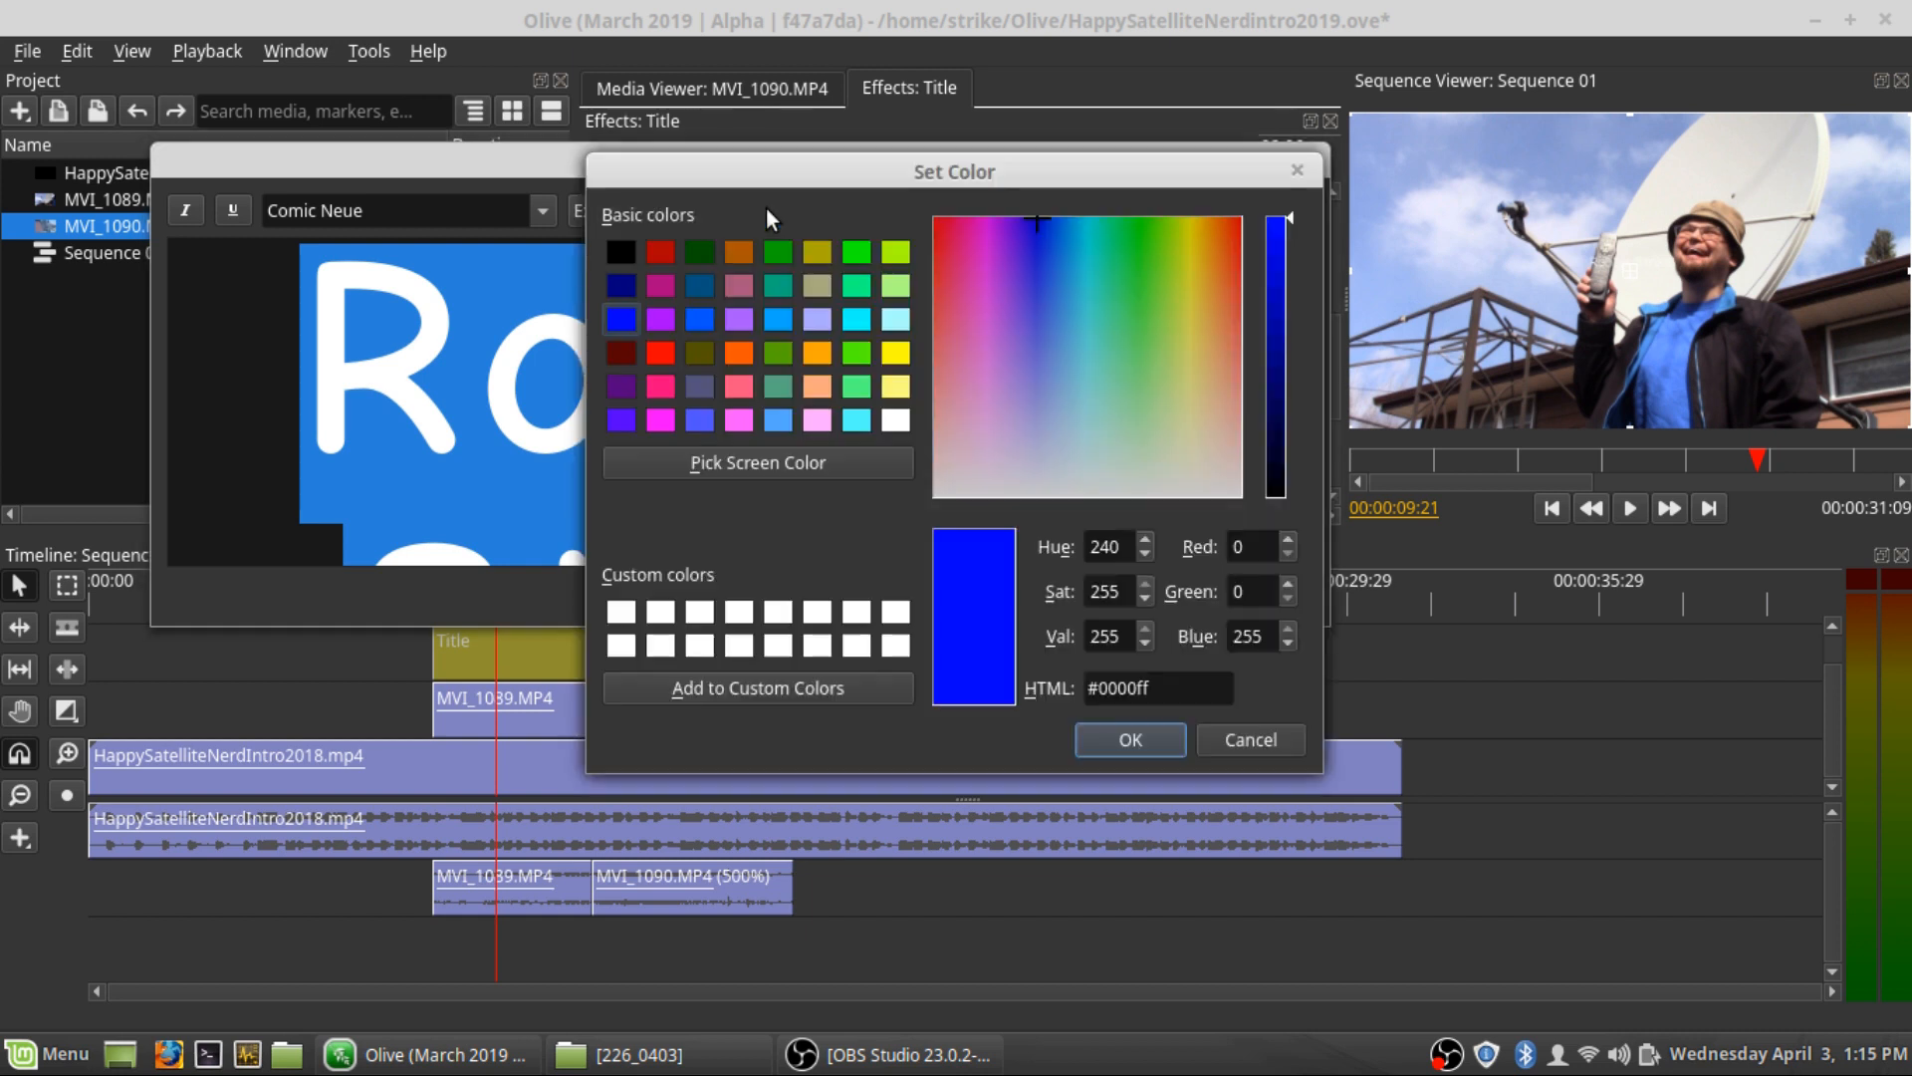
left_click_drag(1276, 225, 1279, 213)
left_click(1130, 739)
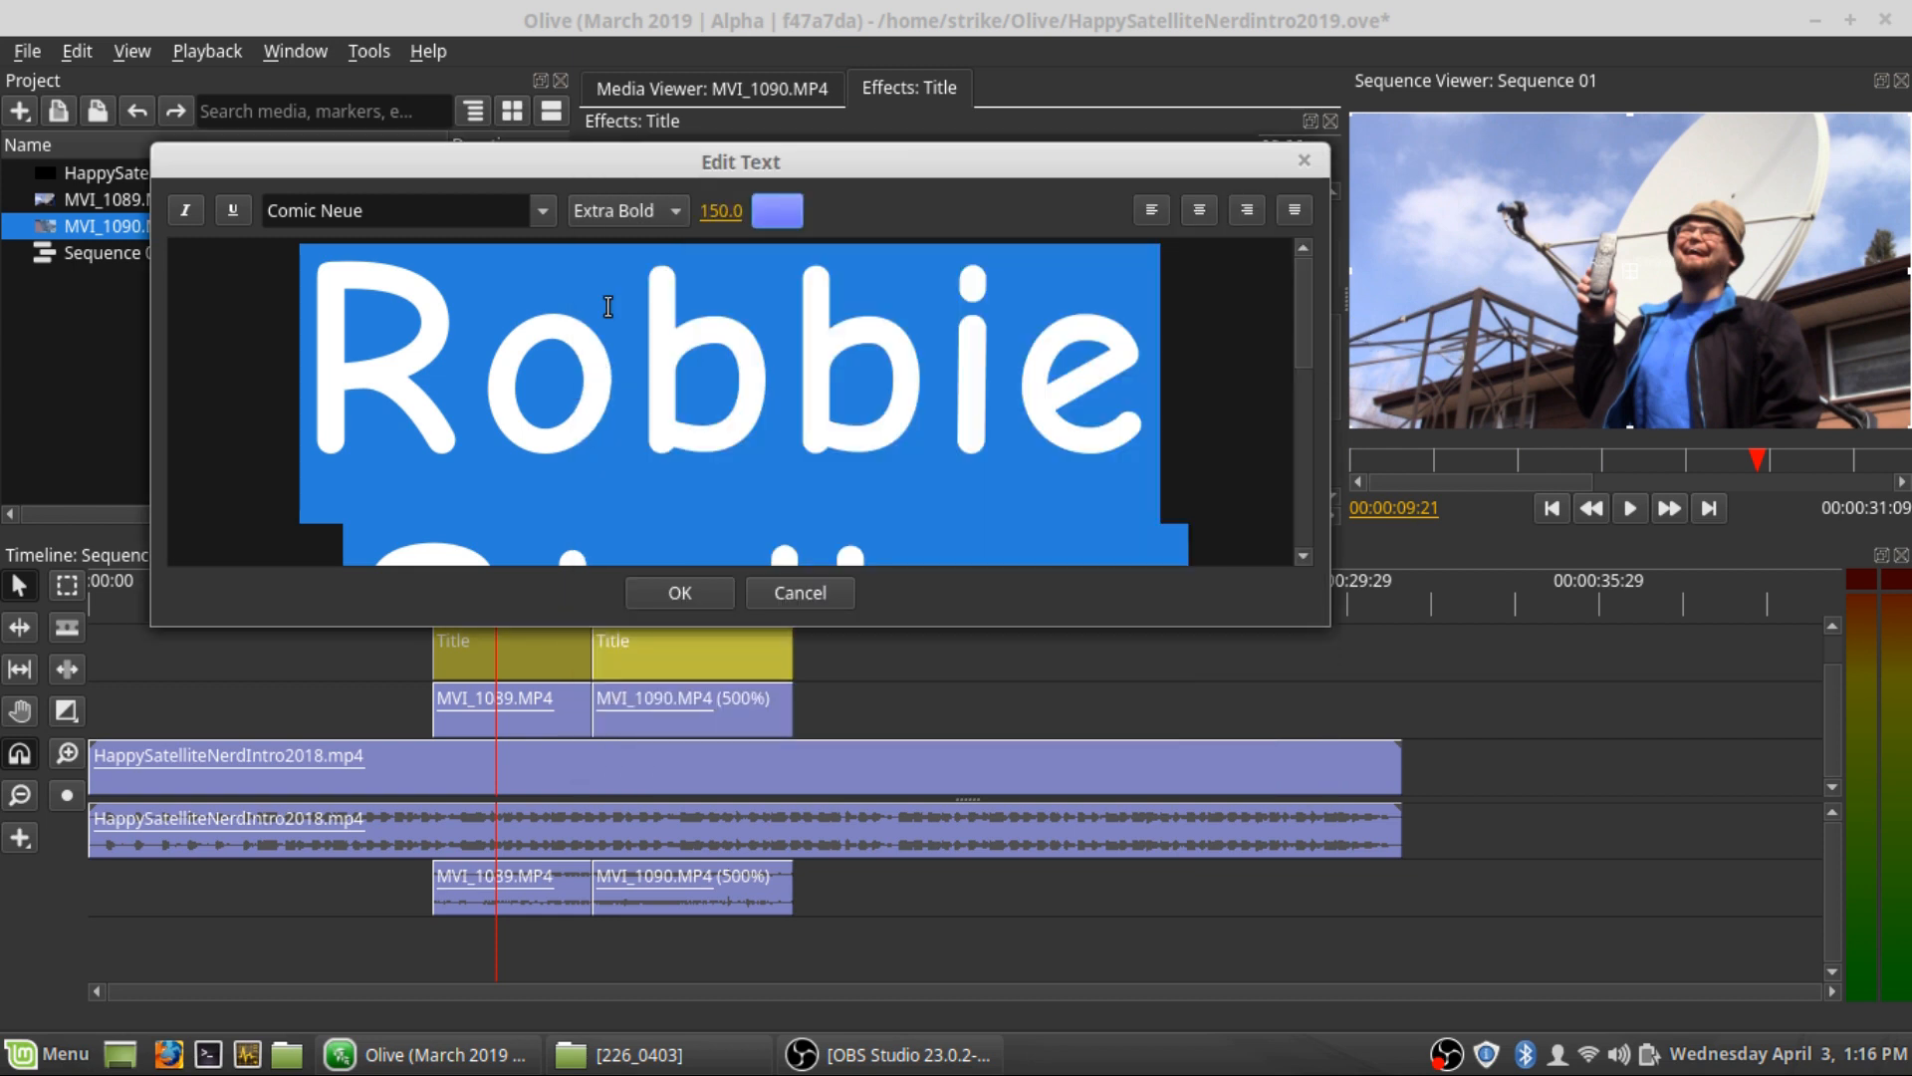
left_click(679, 593)
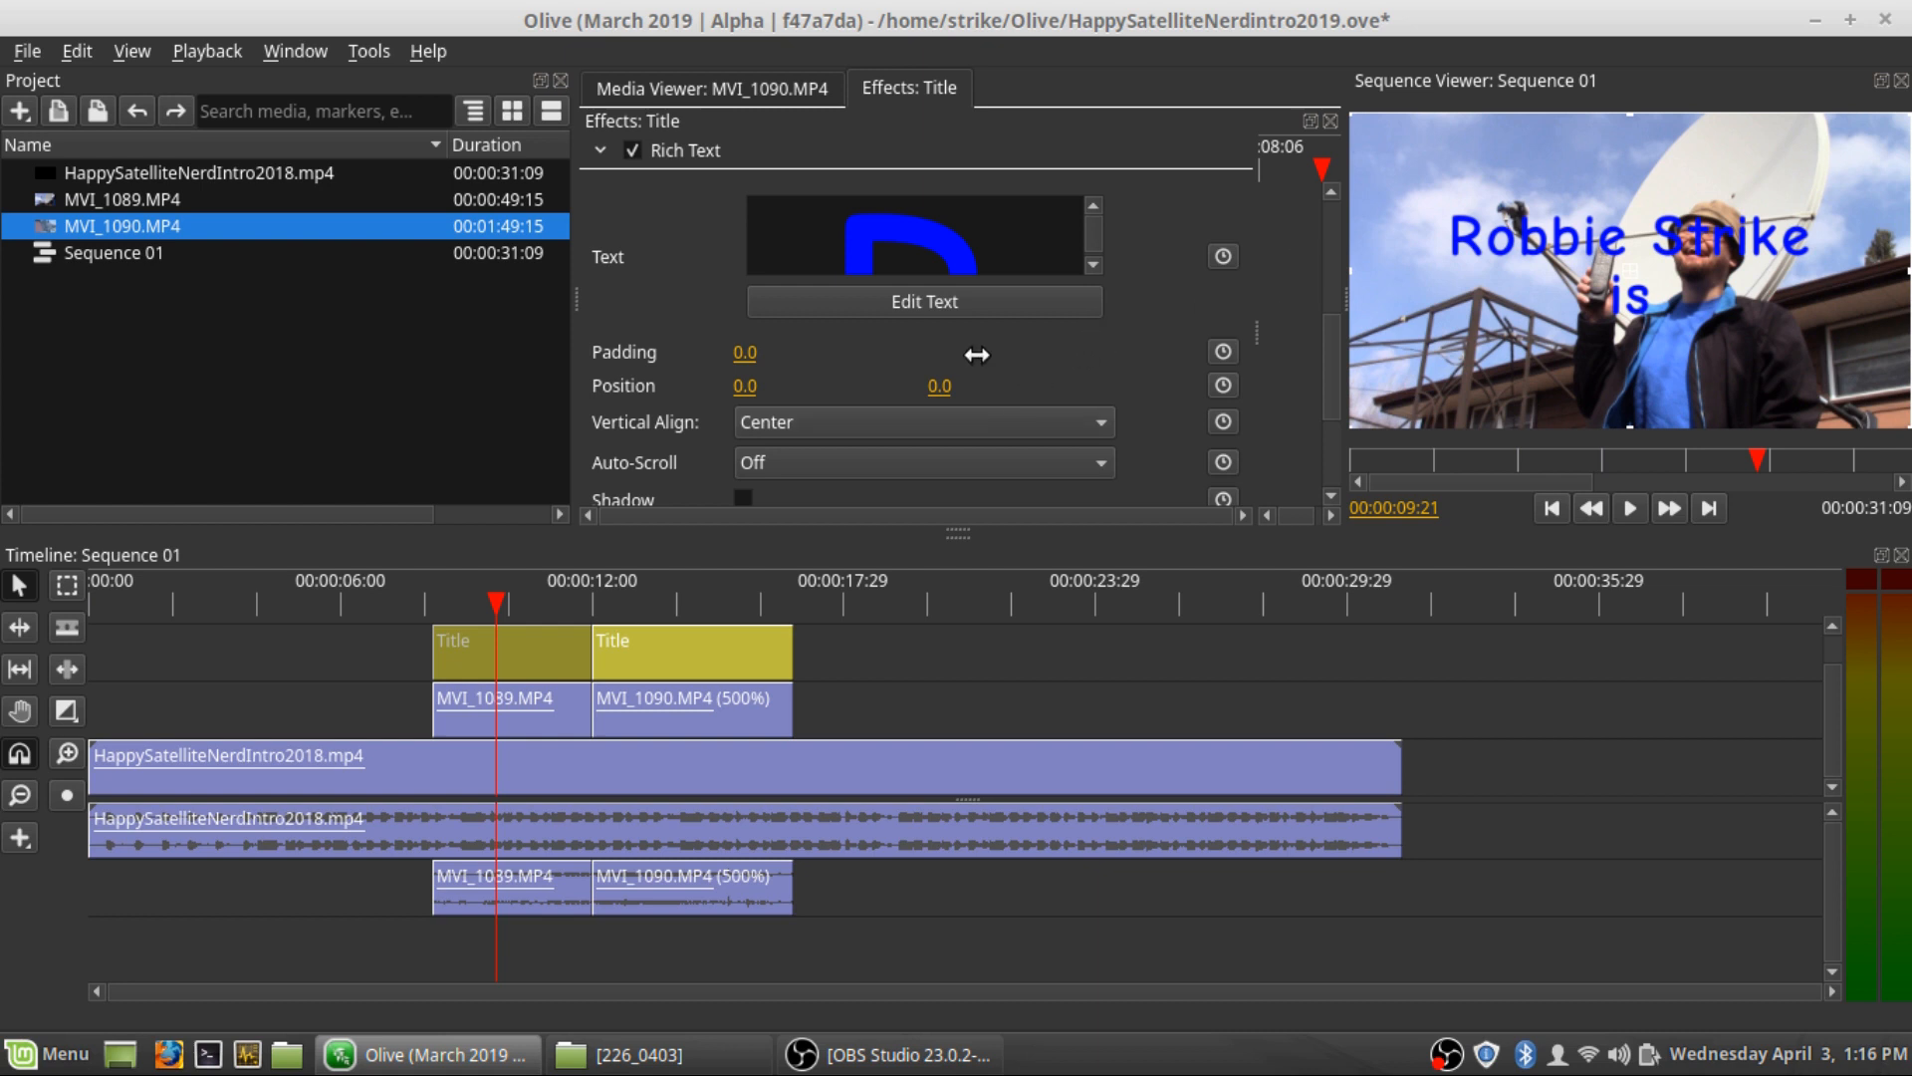
Set the title's horizontal position to 1.0 and enable keyframing for its Position
scroll(941, 379, "down", 2)
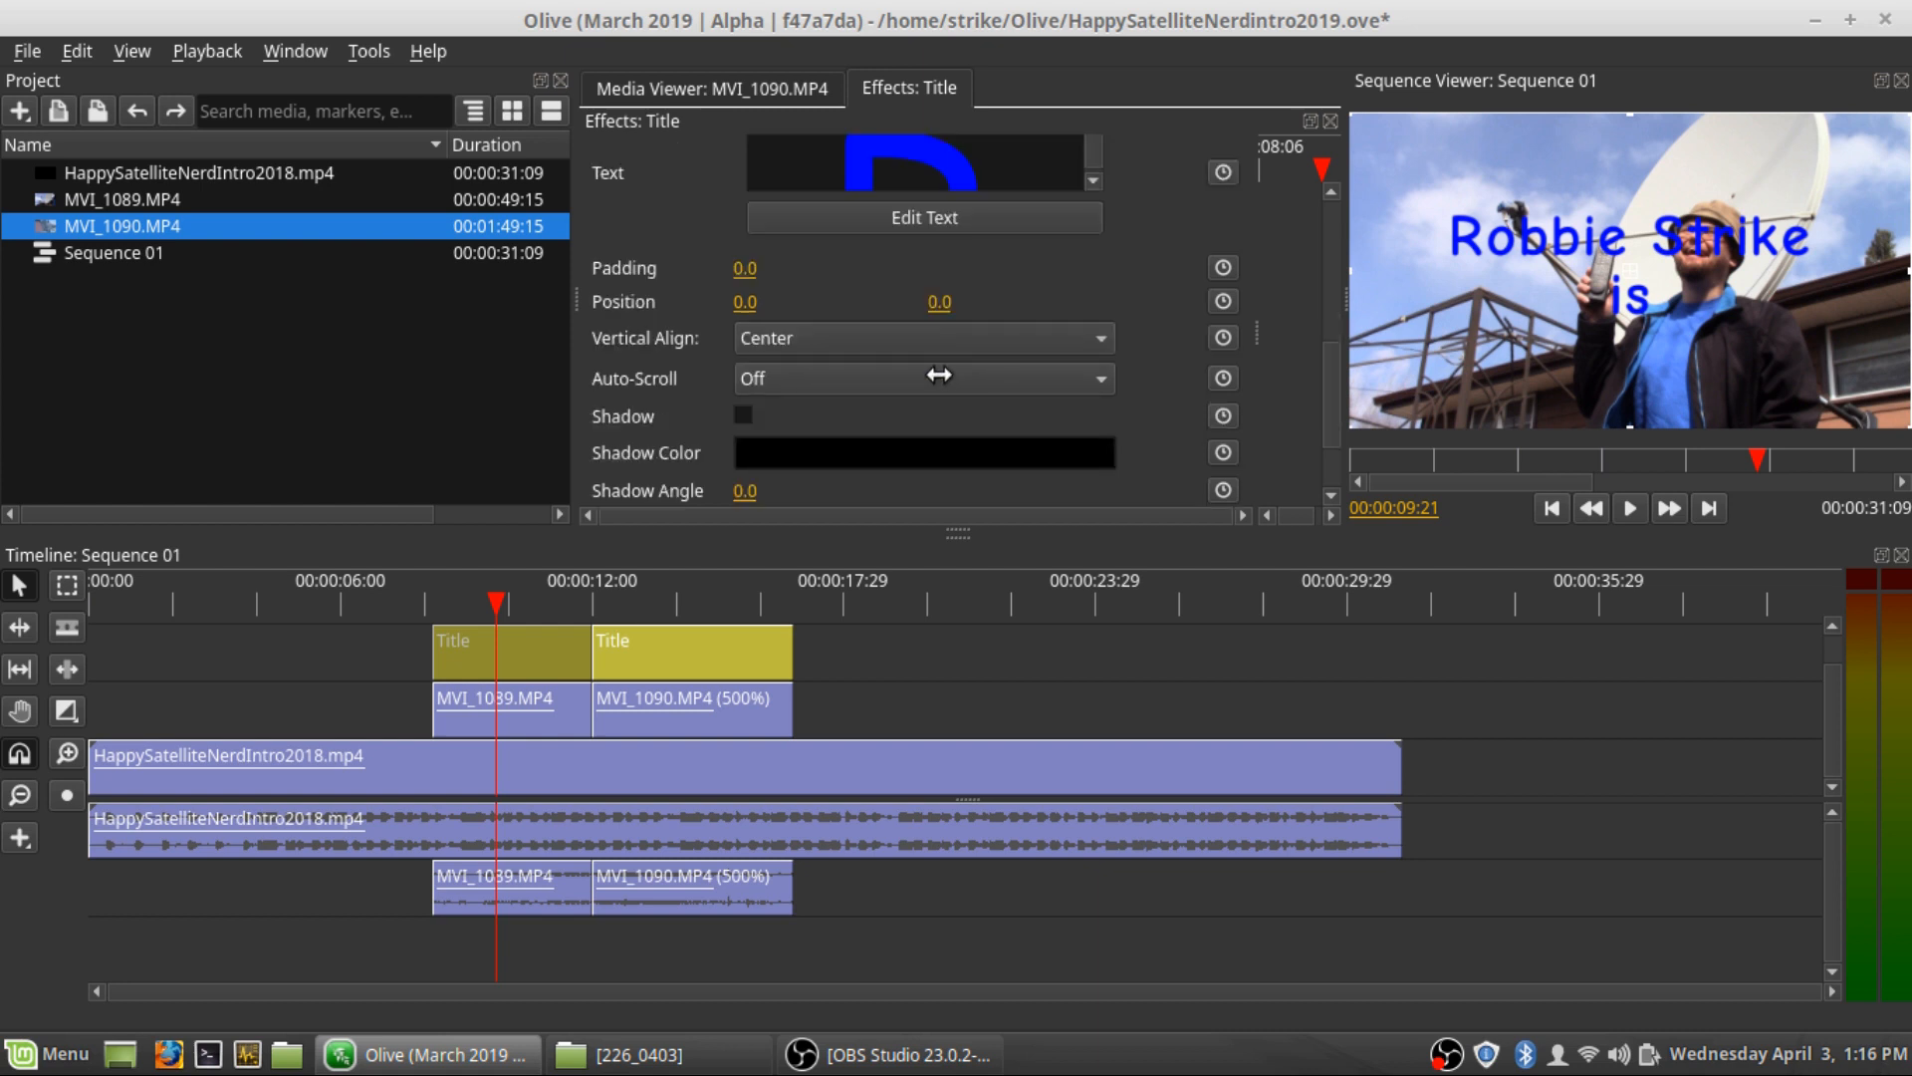
left_click(744, 300)
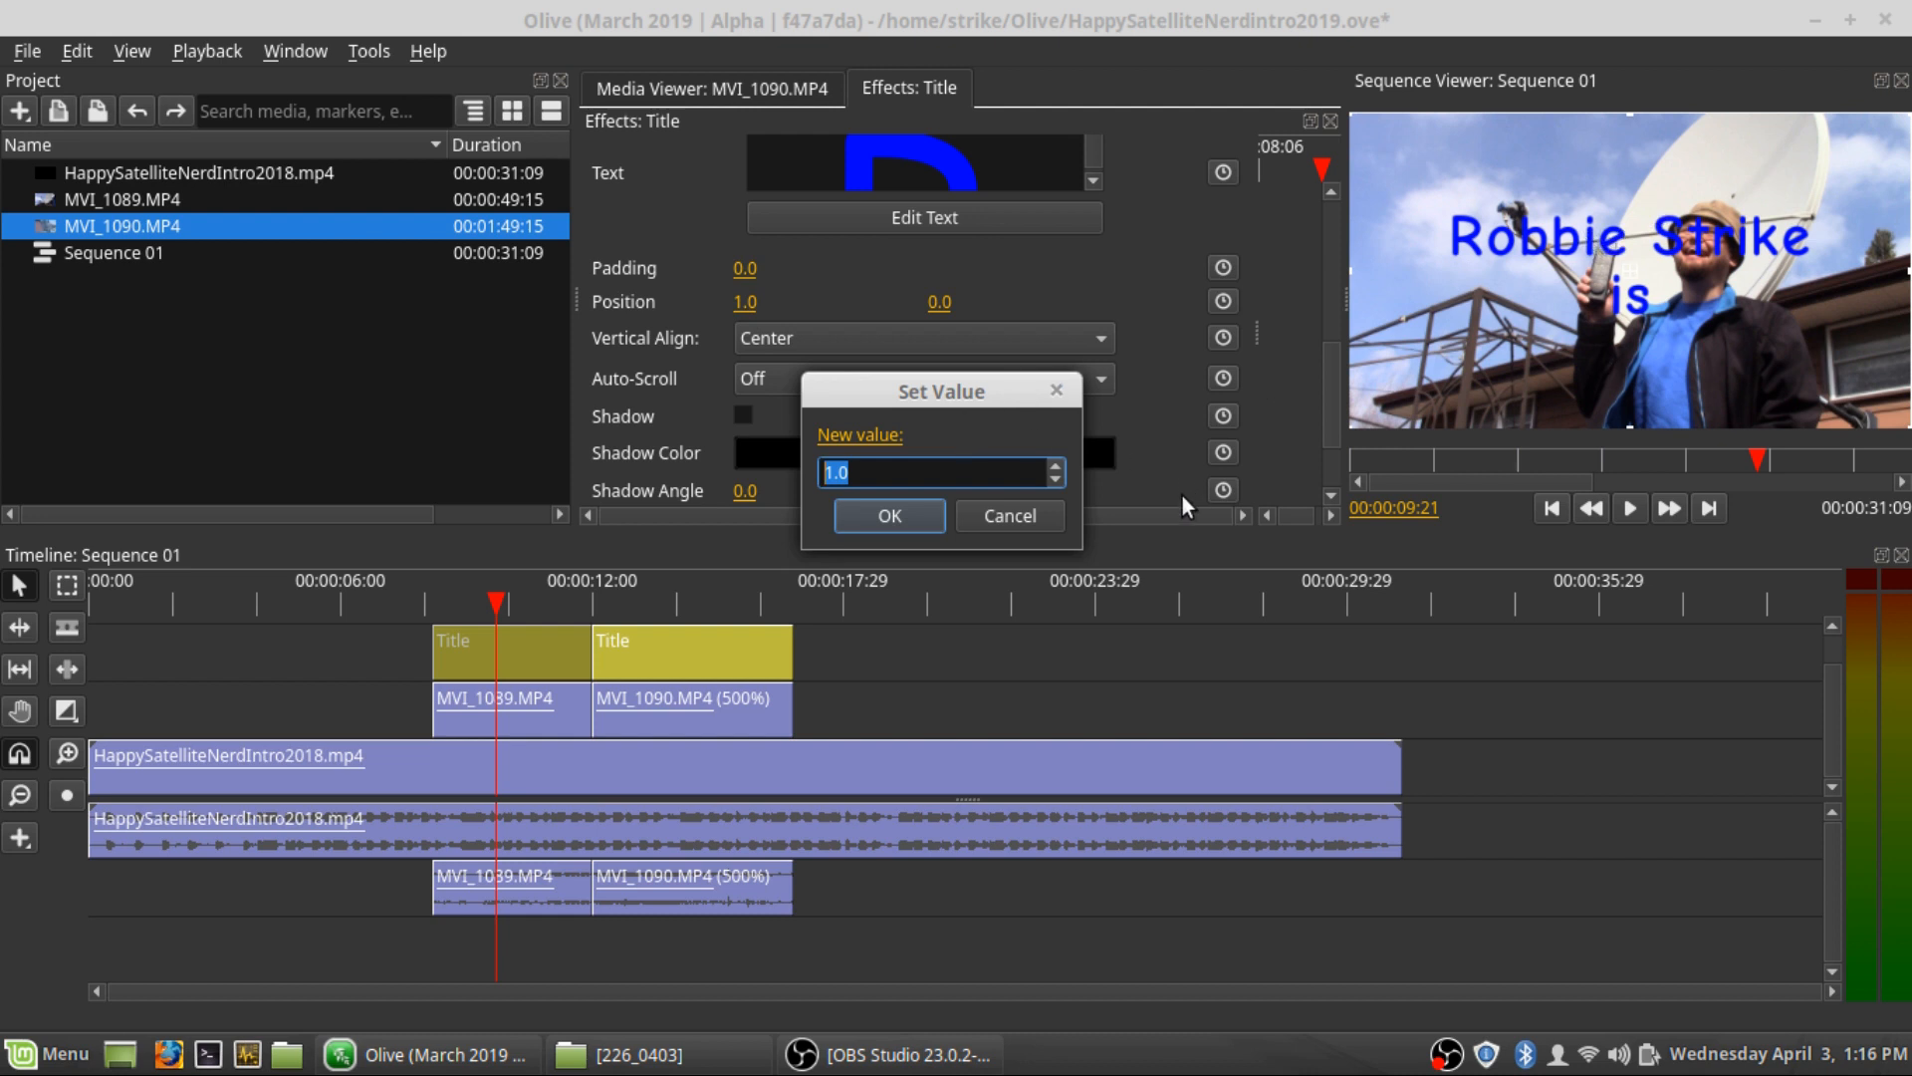
left_click(1000, 510)
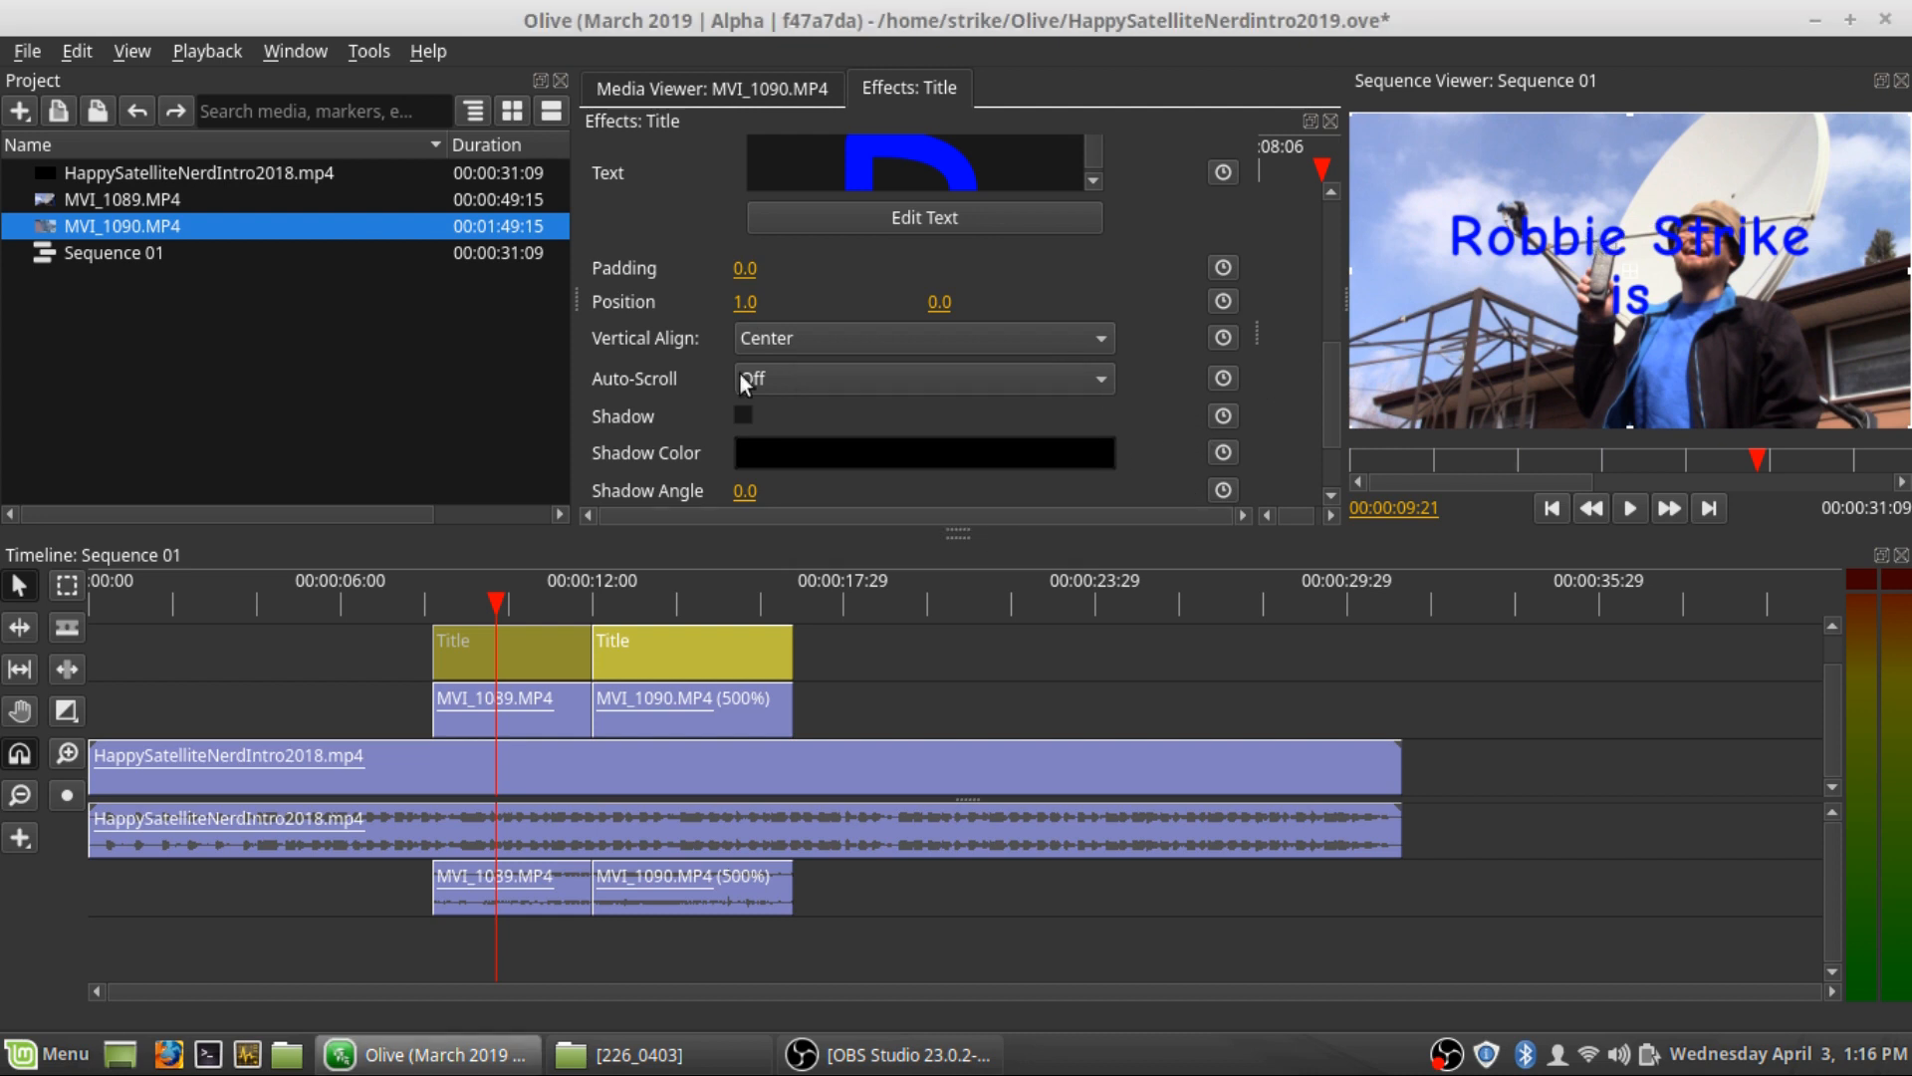
left_click(739, 296)
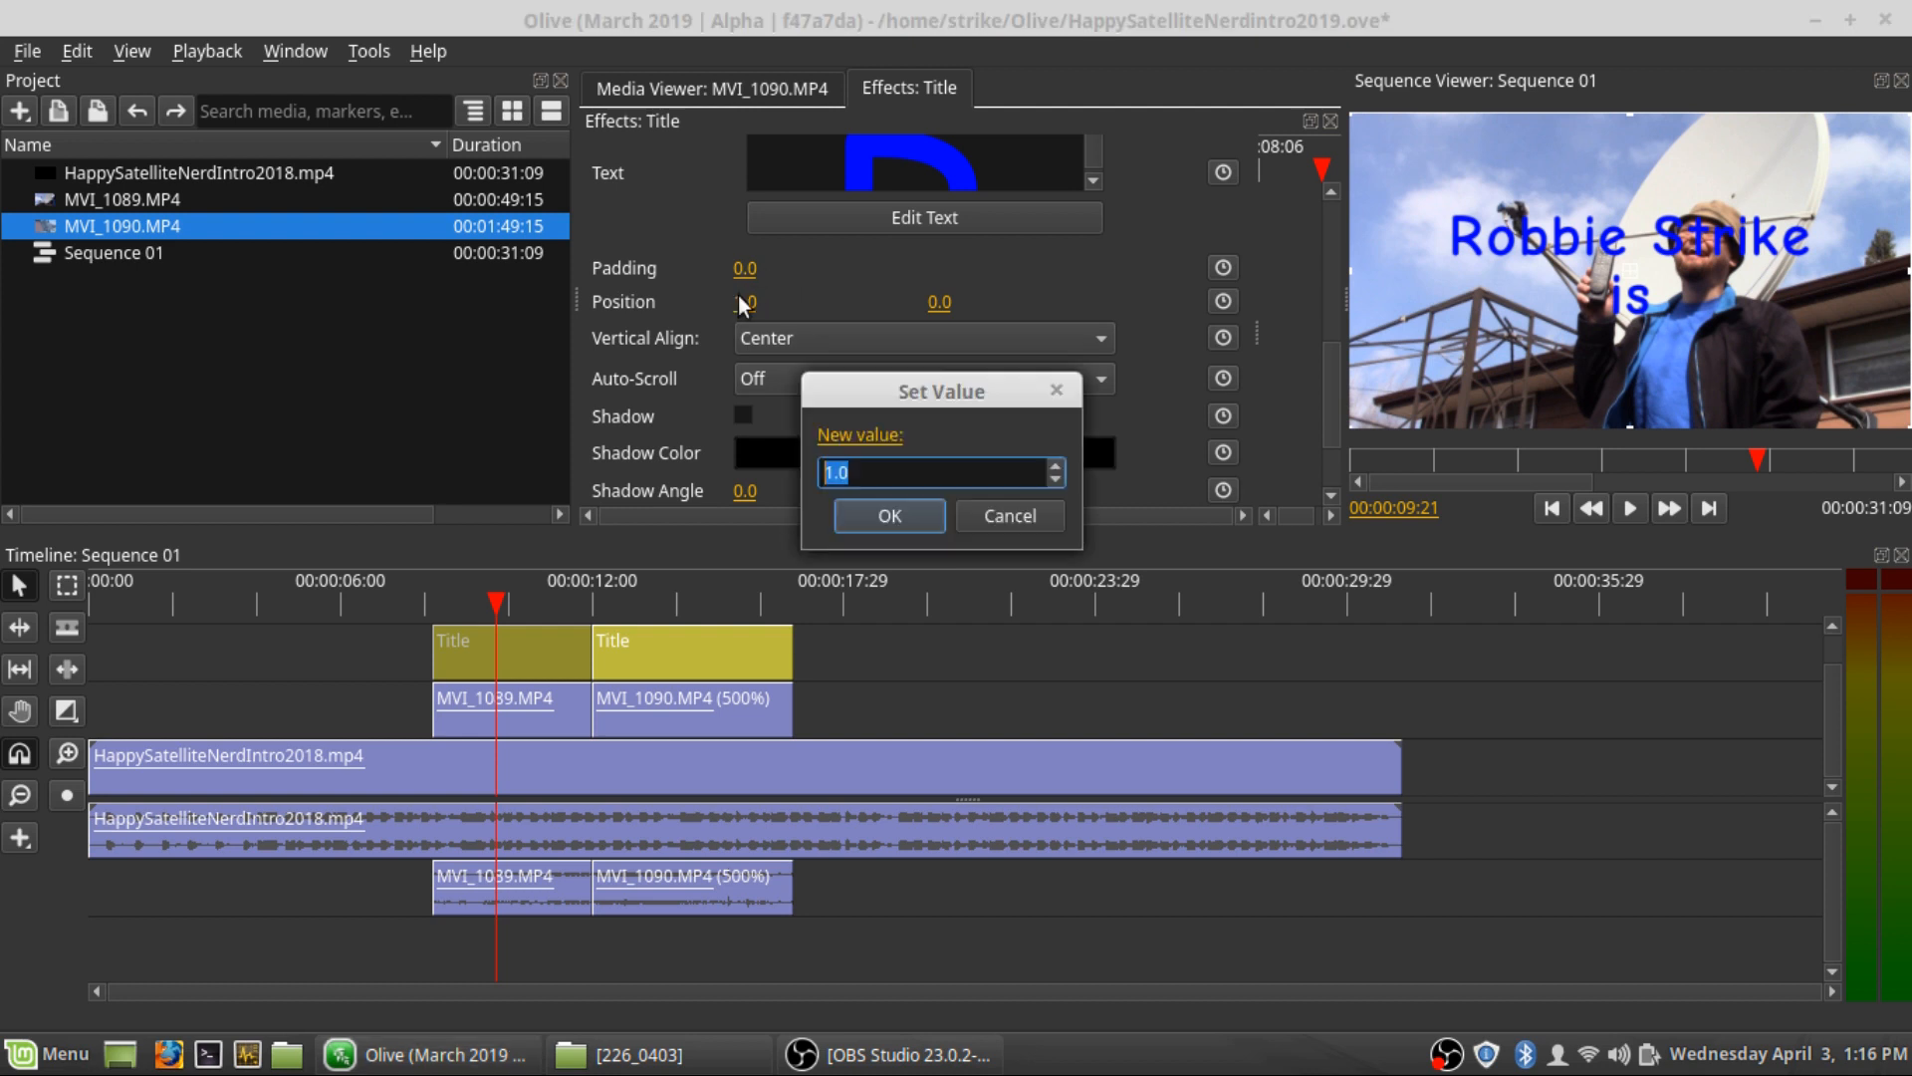
left_click(1223, 294)
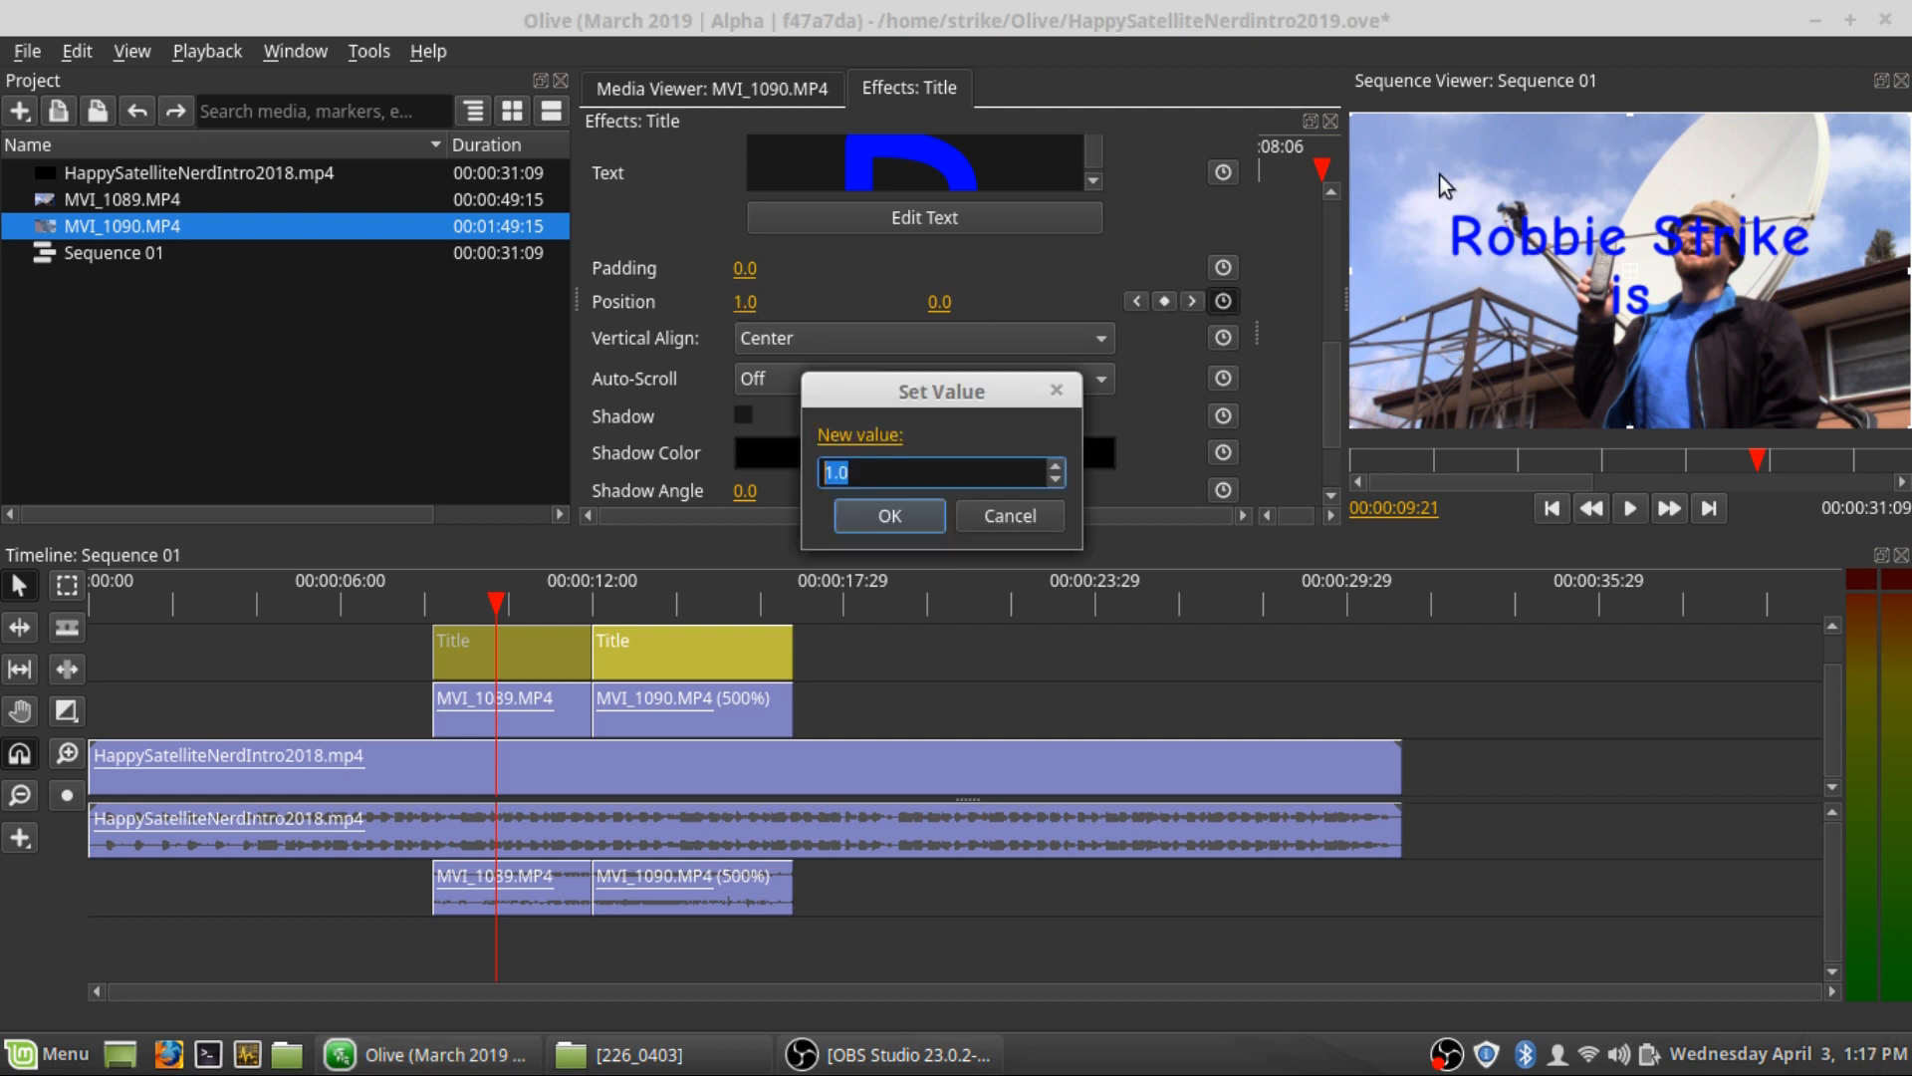
left_click(992, 506)
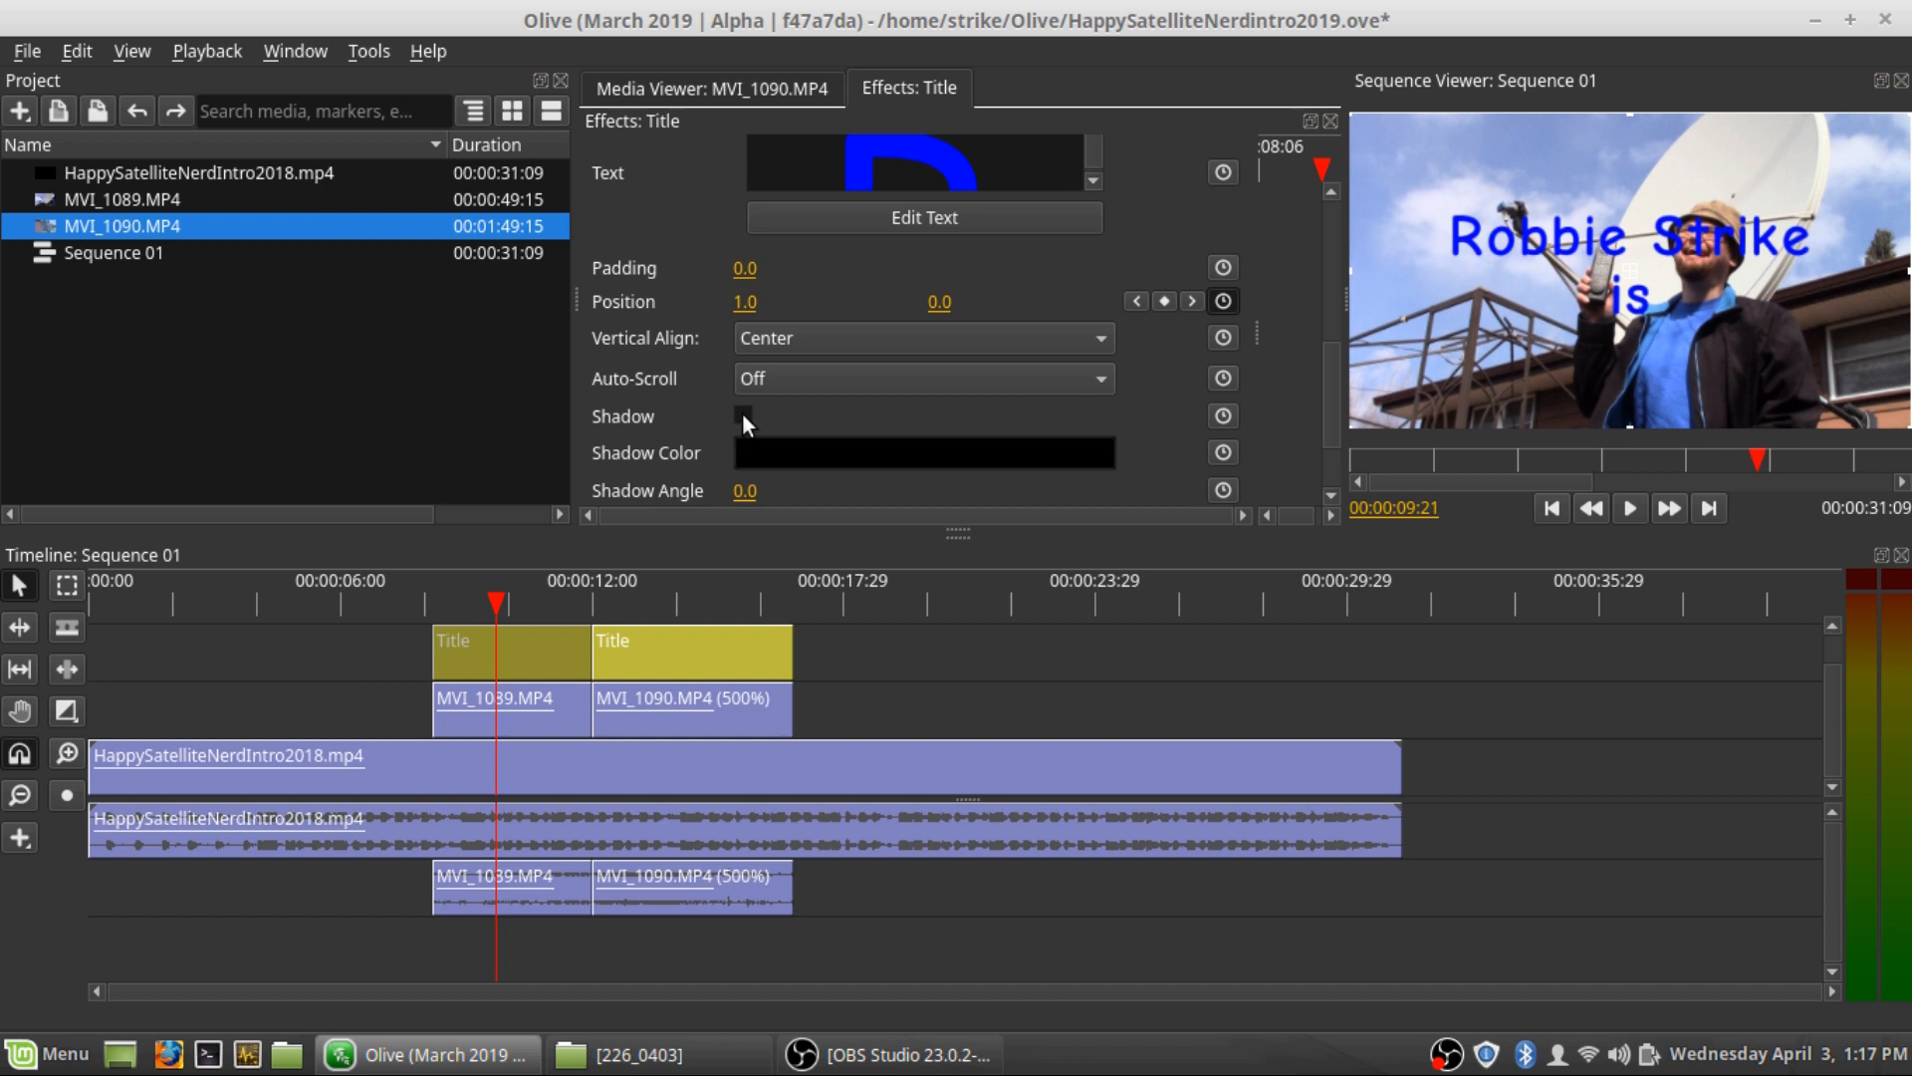
Turn on the title's shadow and set both its Shadow Angle and Shadow Distance to 10
scroll(857, 450, "down", 2)
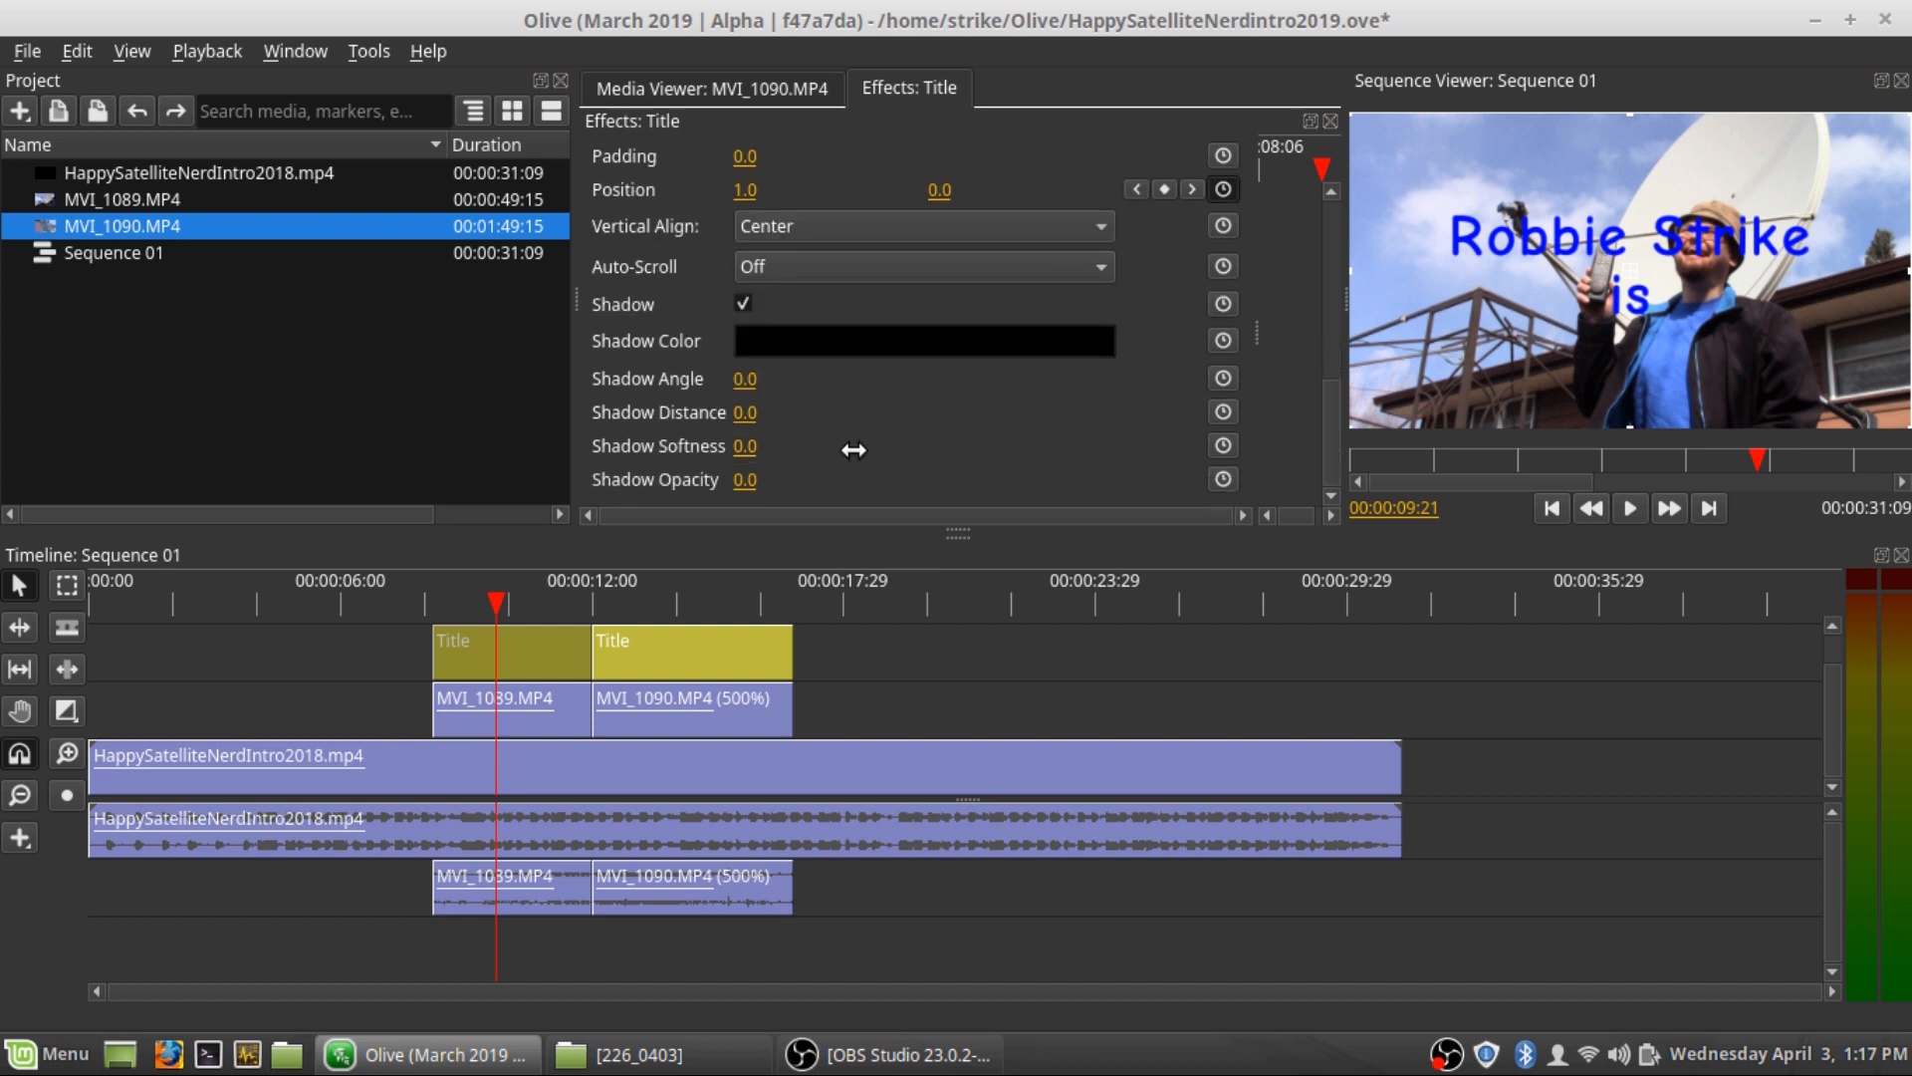
left_click(742, 379)
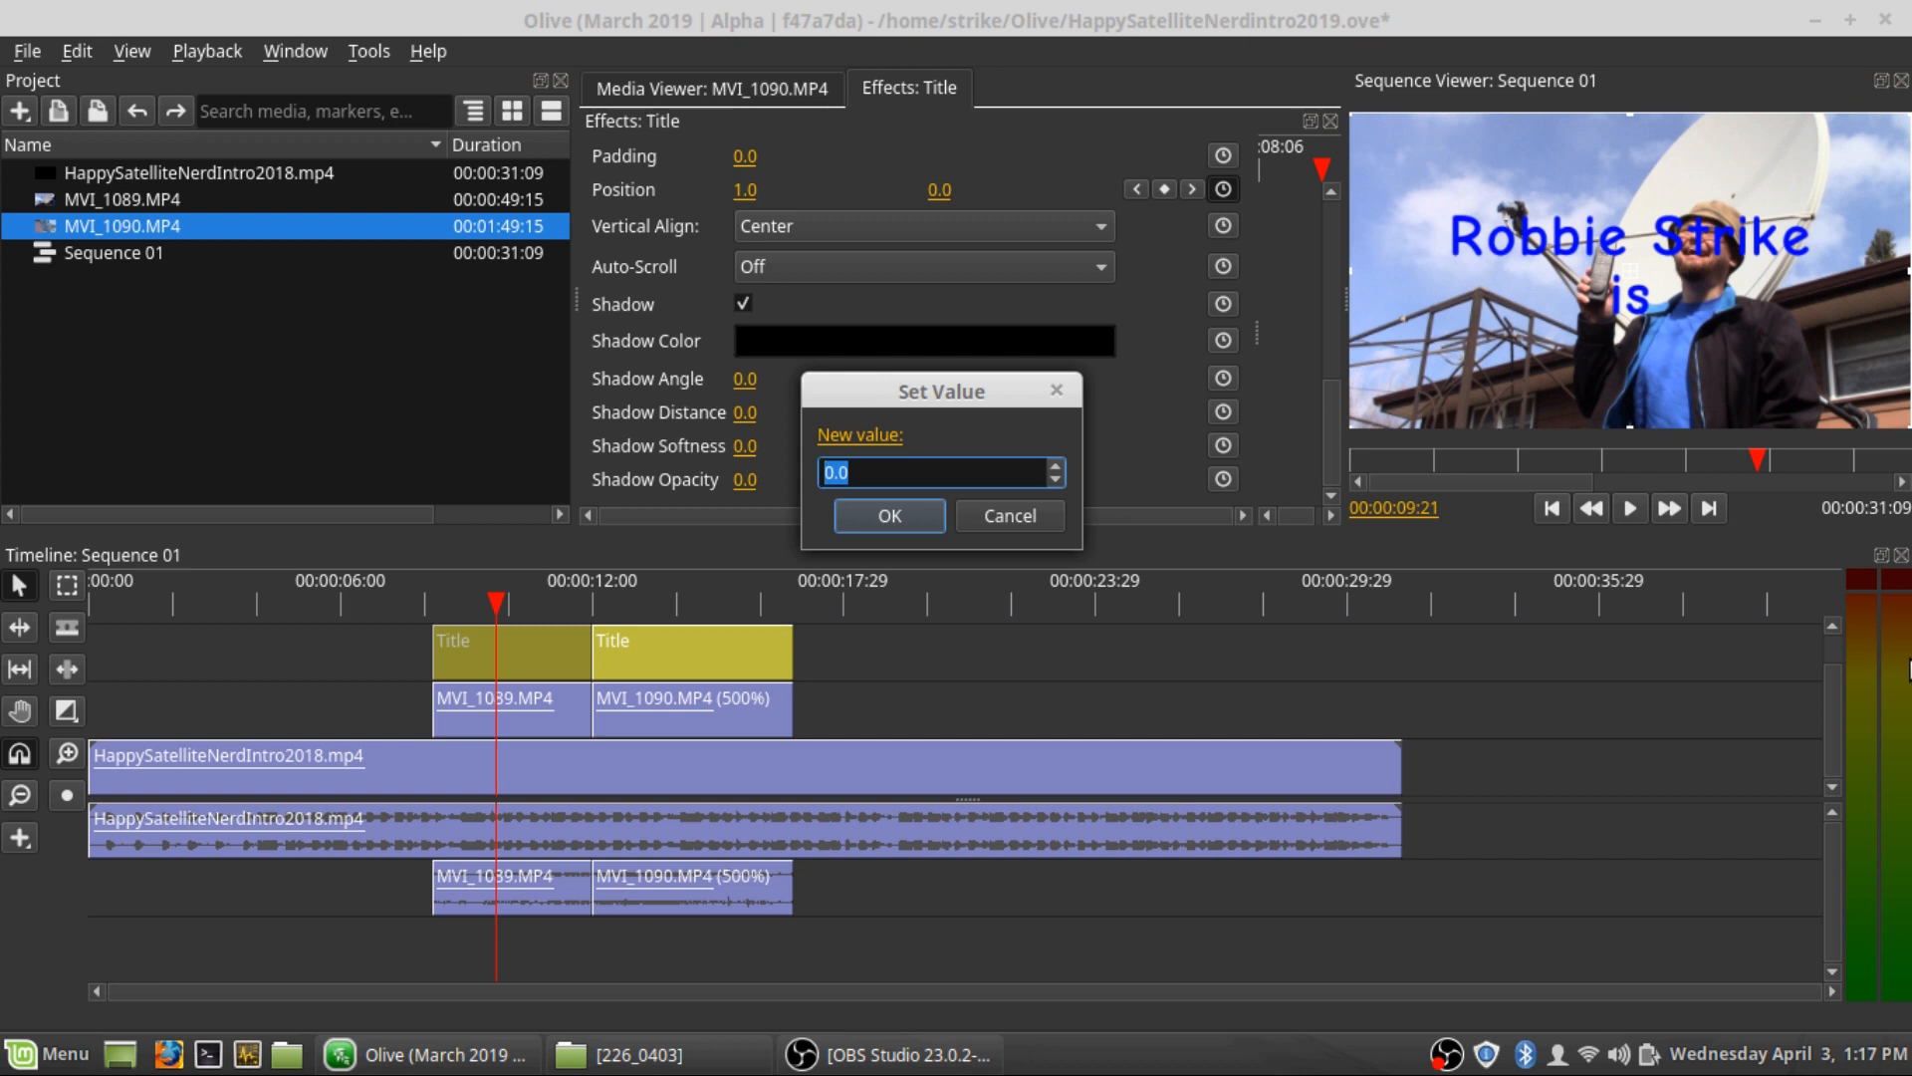
type("10")
key("Return")
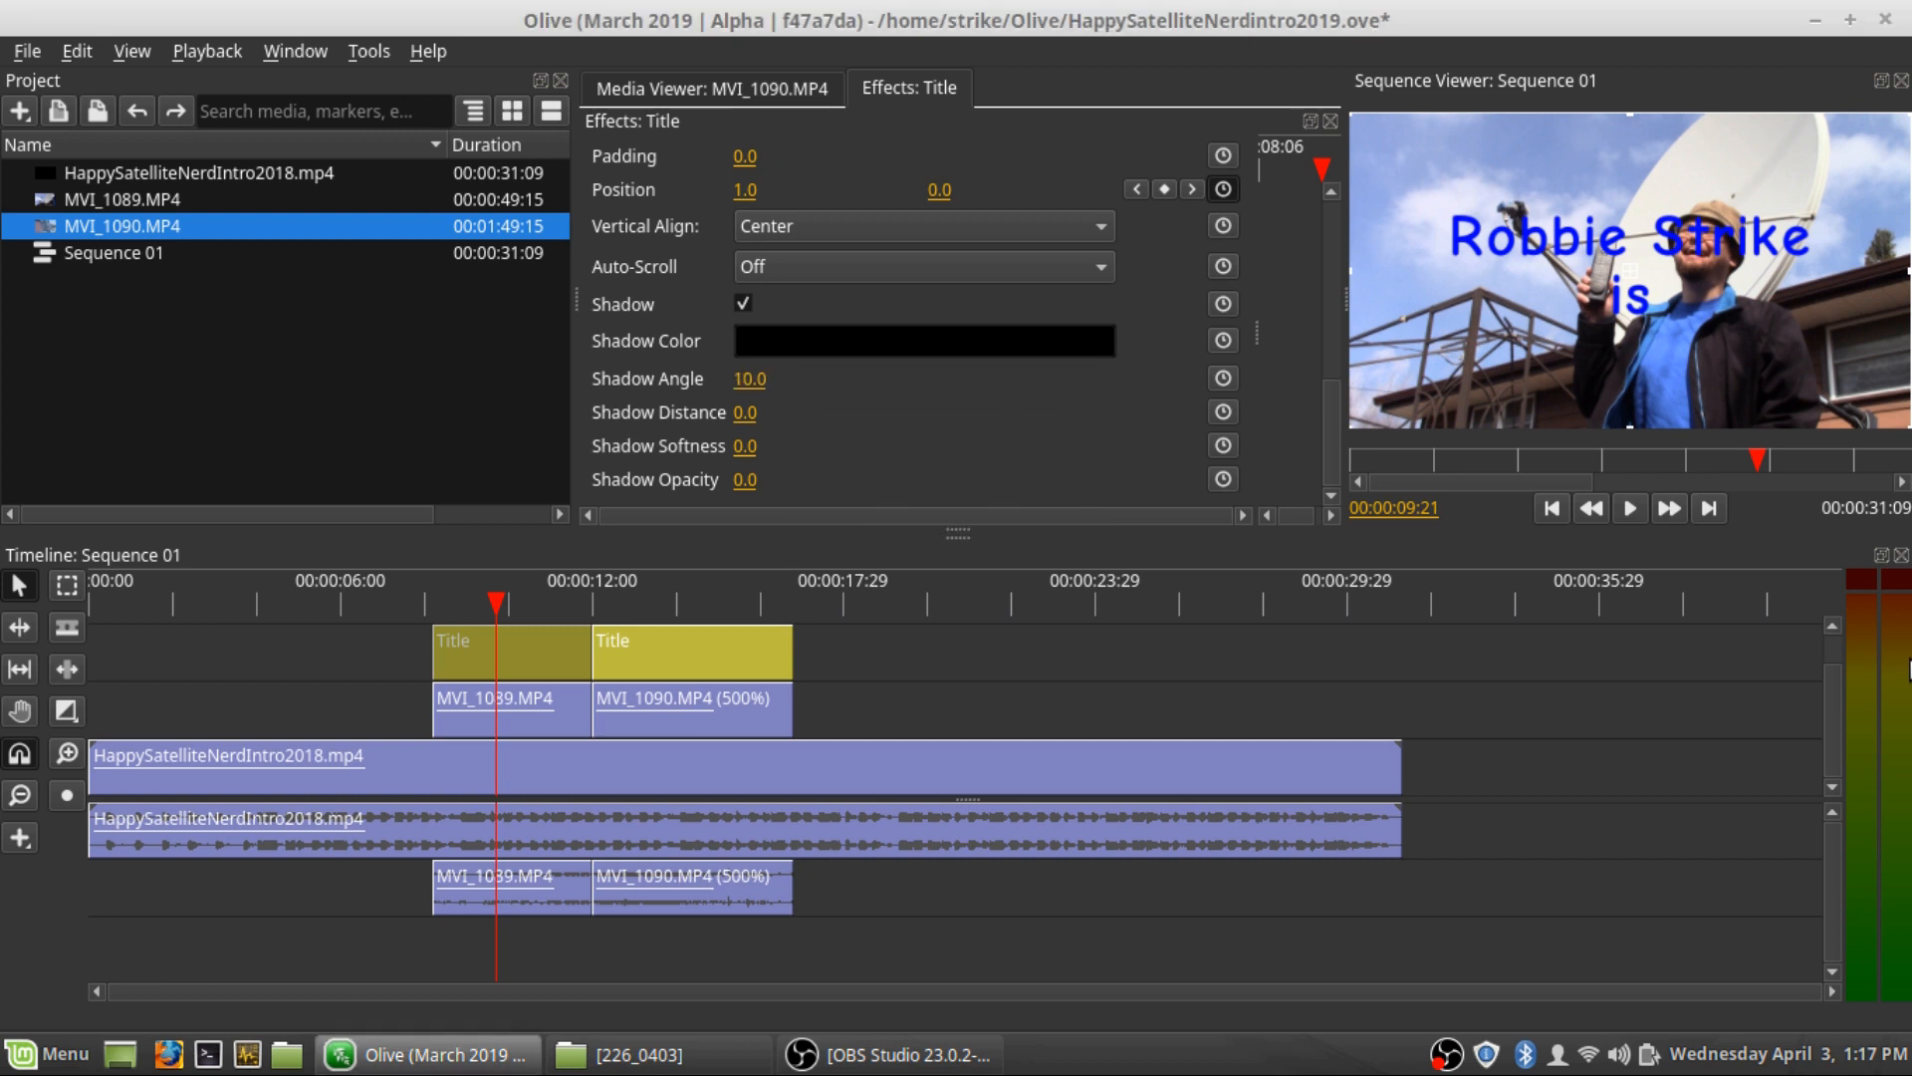
left_click(749, 415)
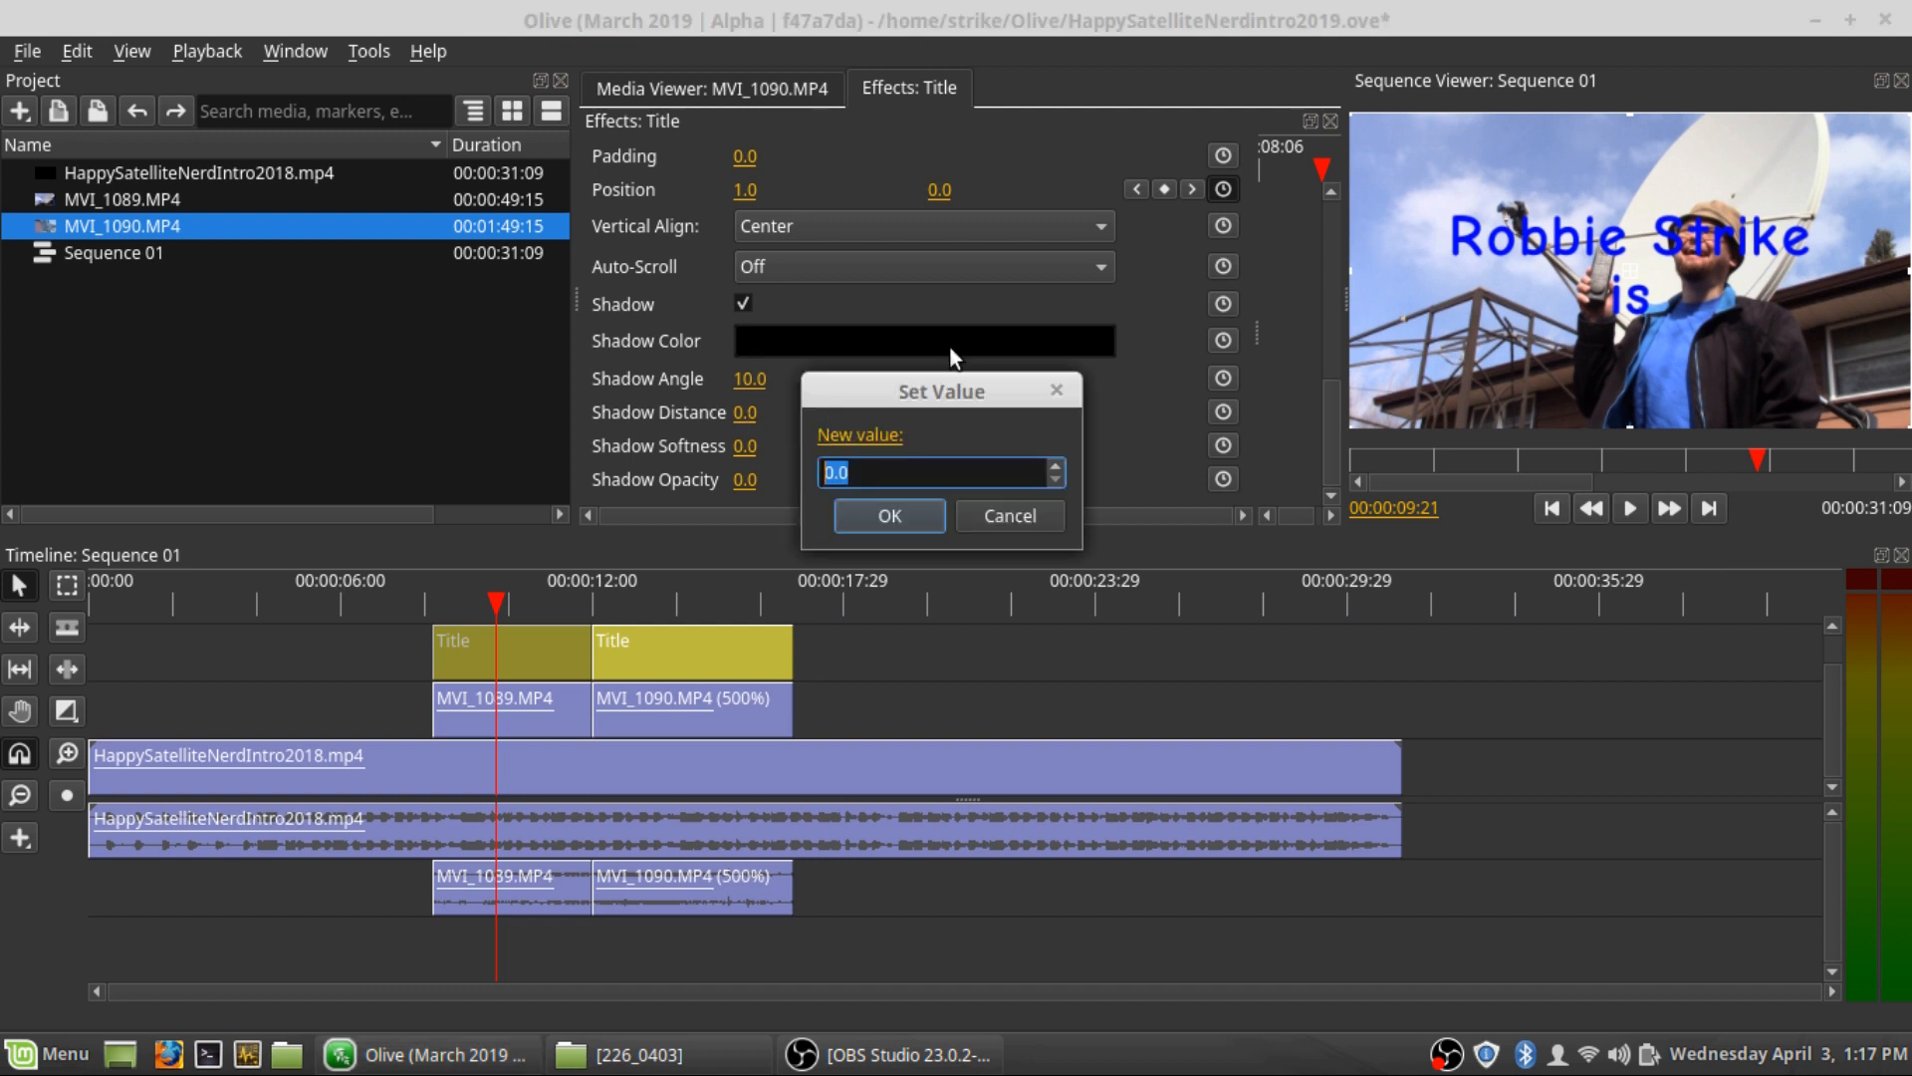
type("10")
key("Return")
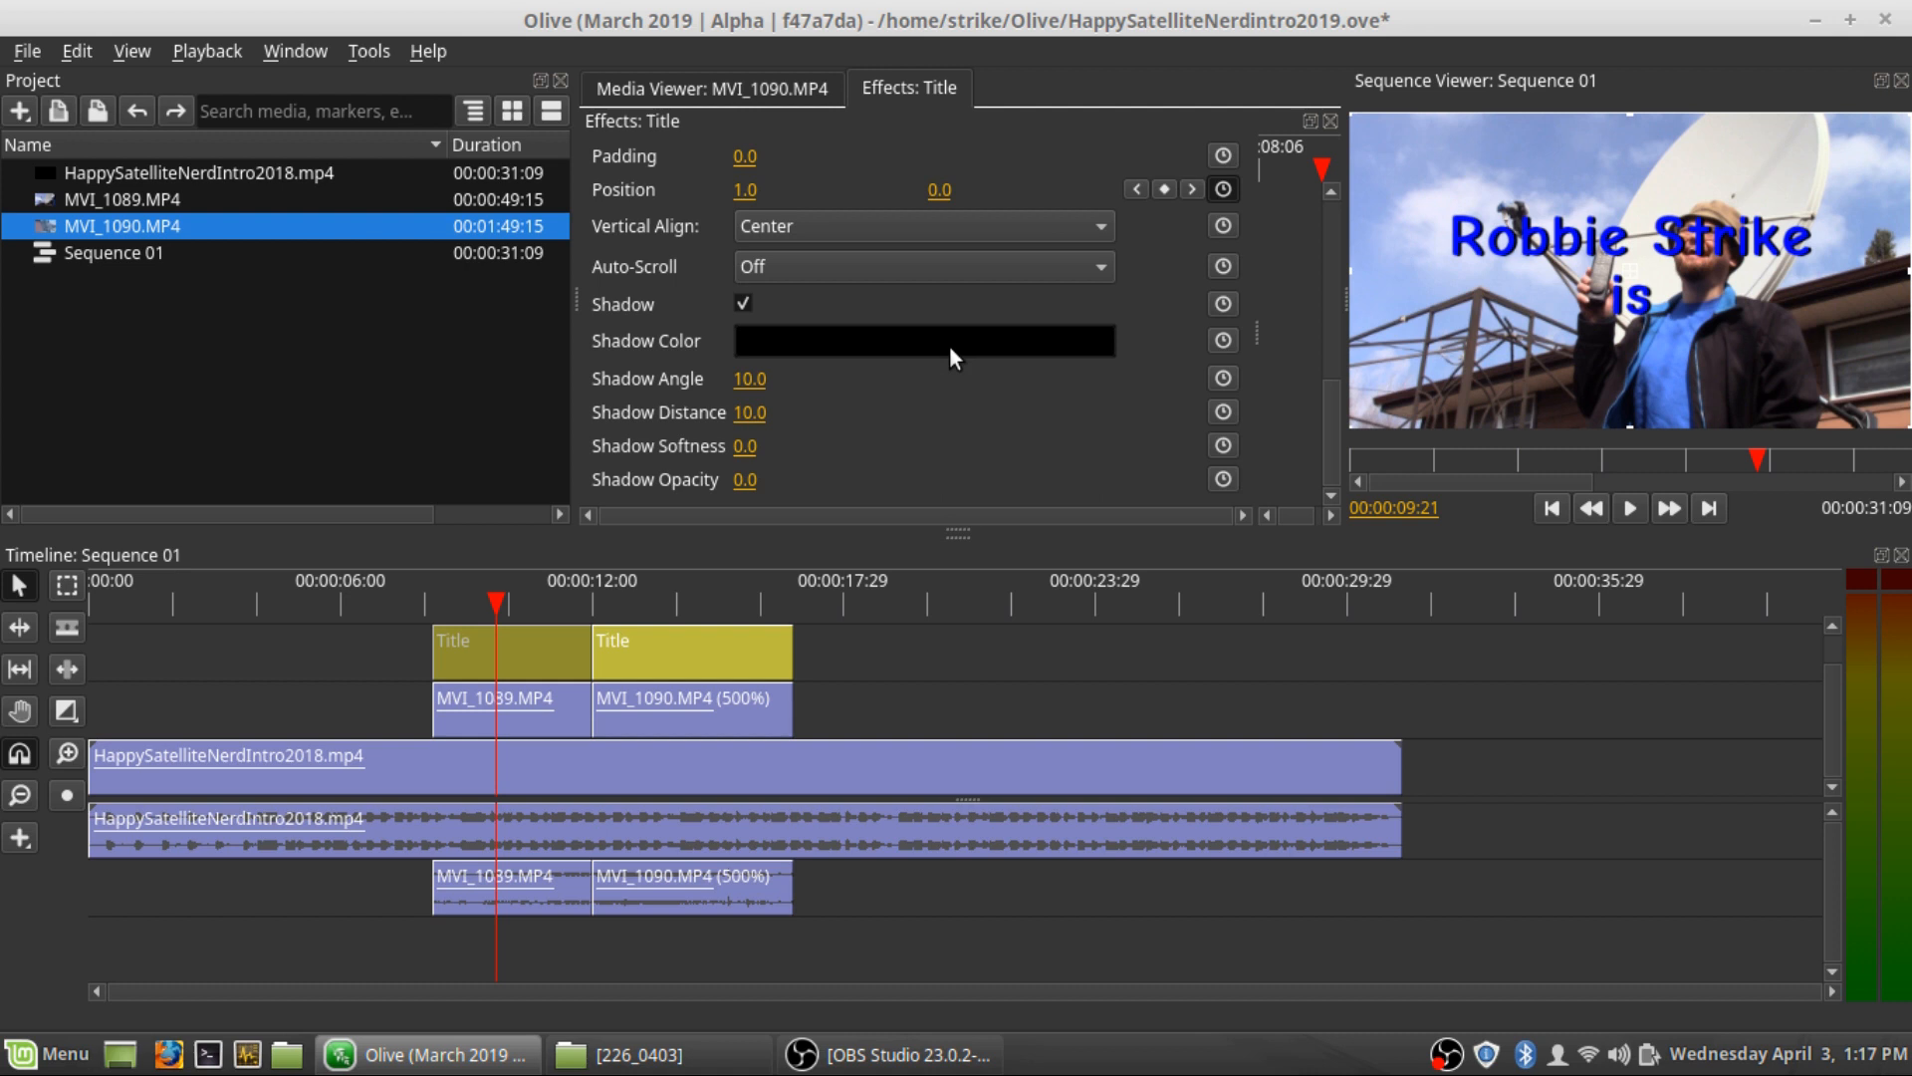
Try a Shadow Softness of 10 on the title and reset it to 0
left_click(744, 445)
type("10")
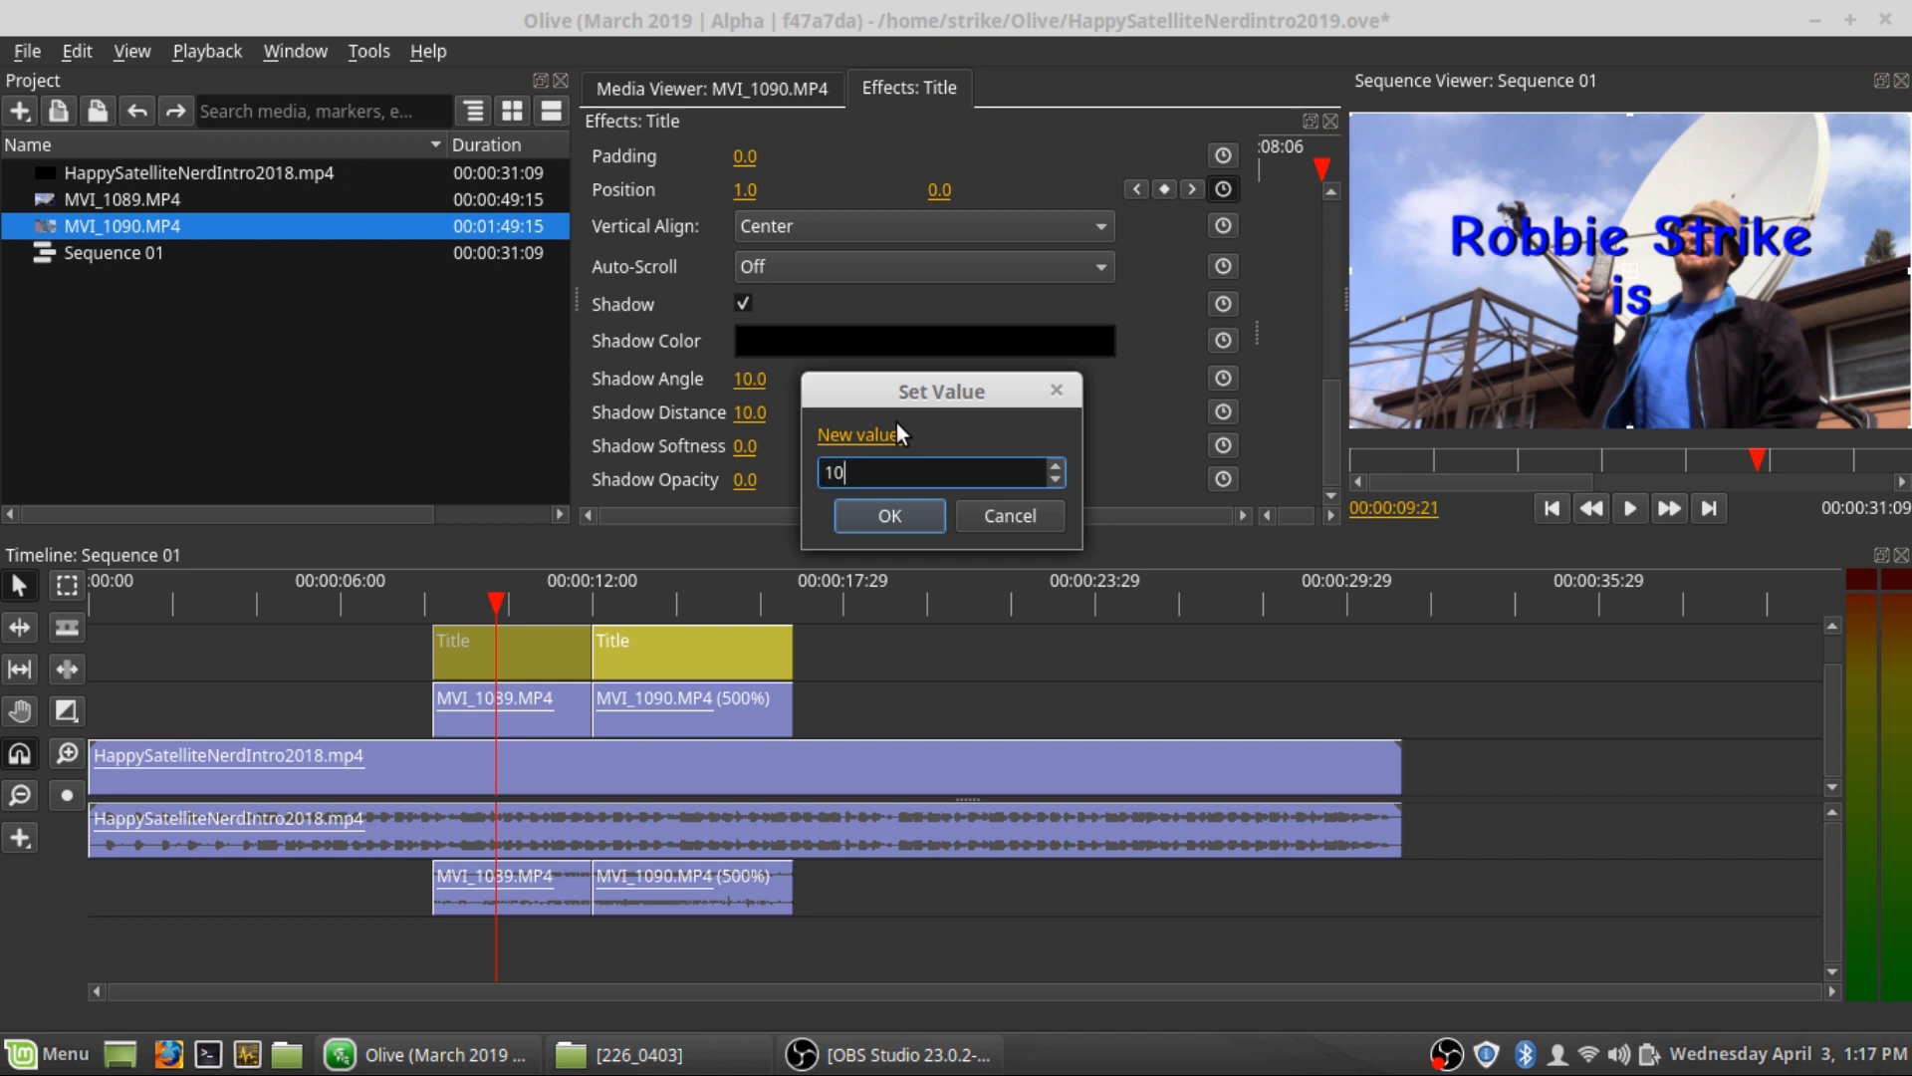
key("Return")
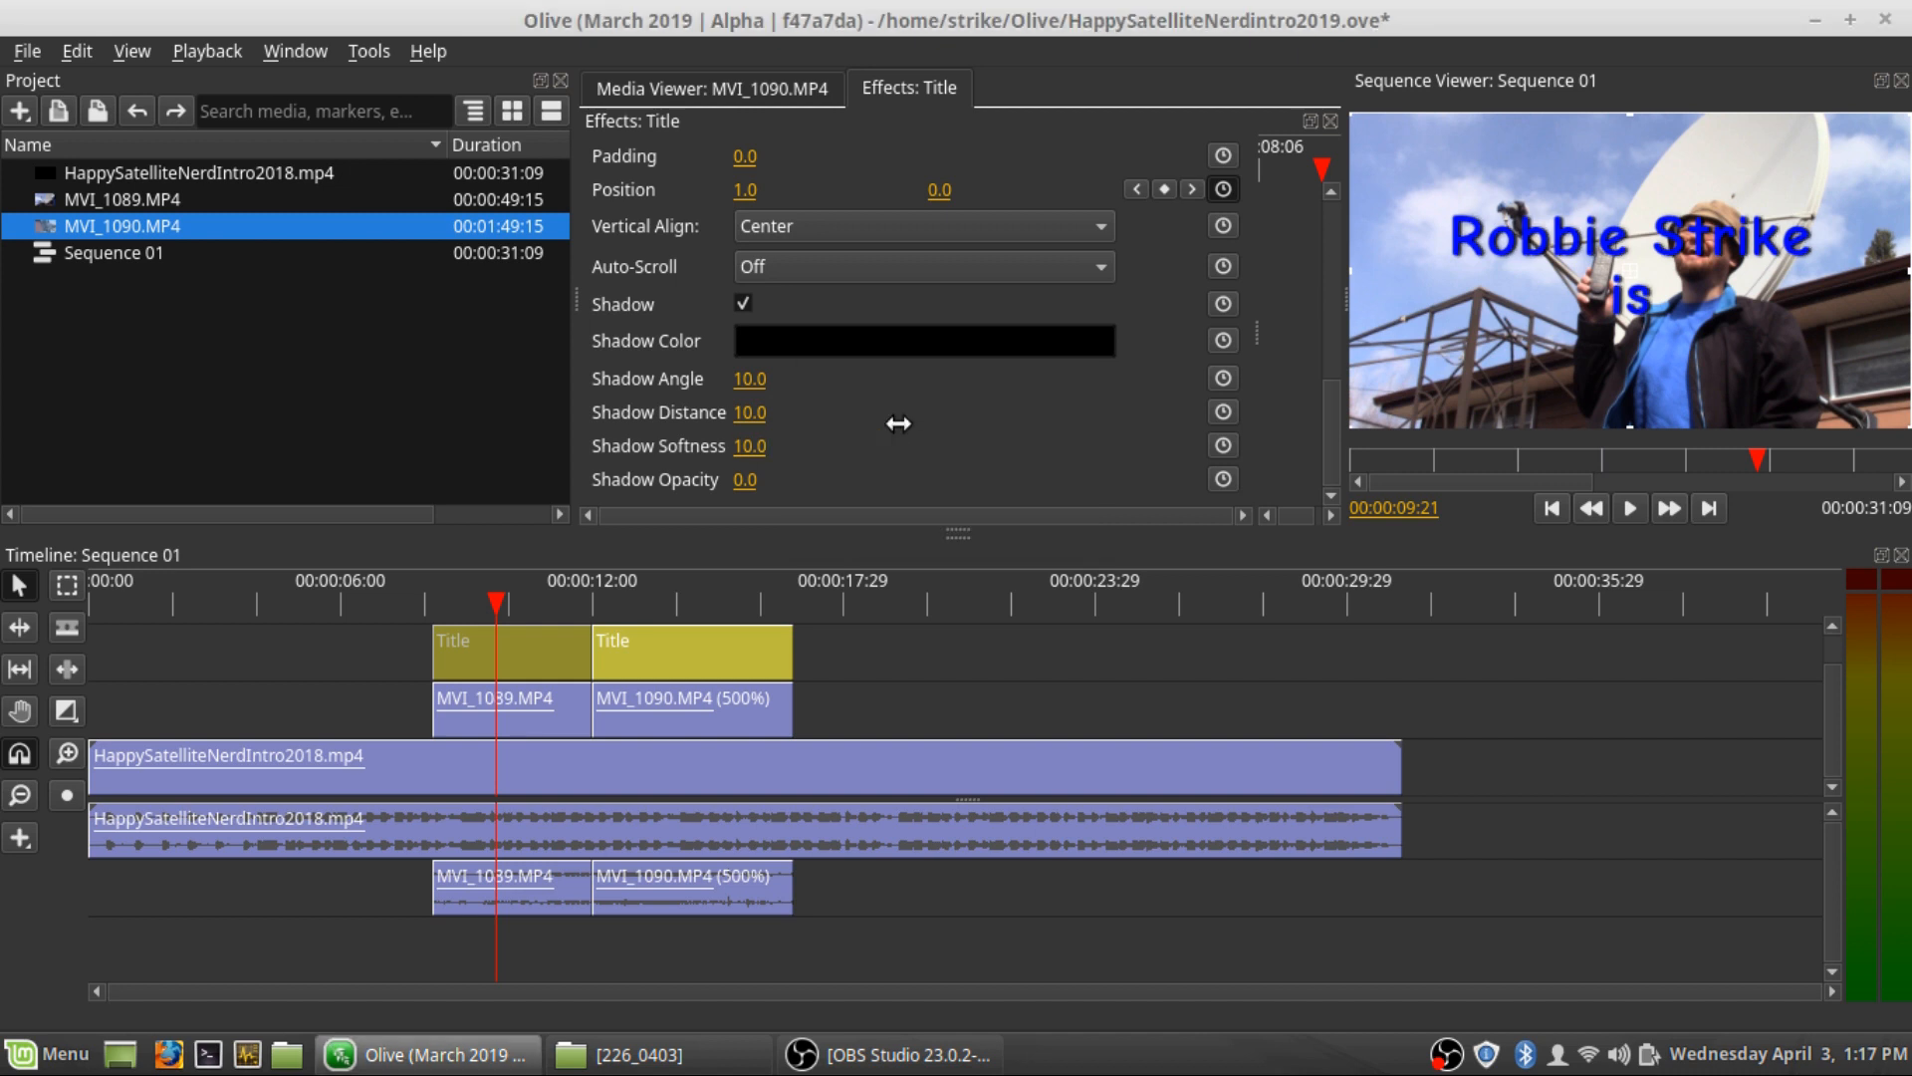
left_click(745, 448)
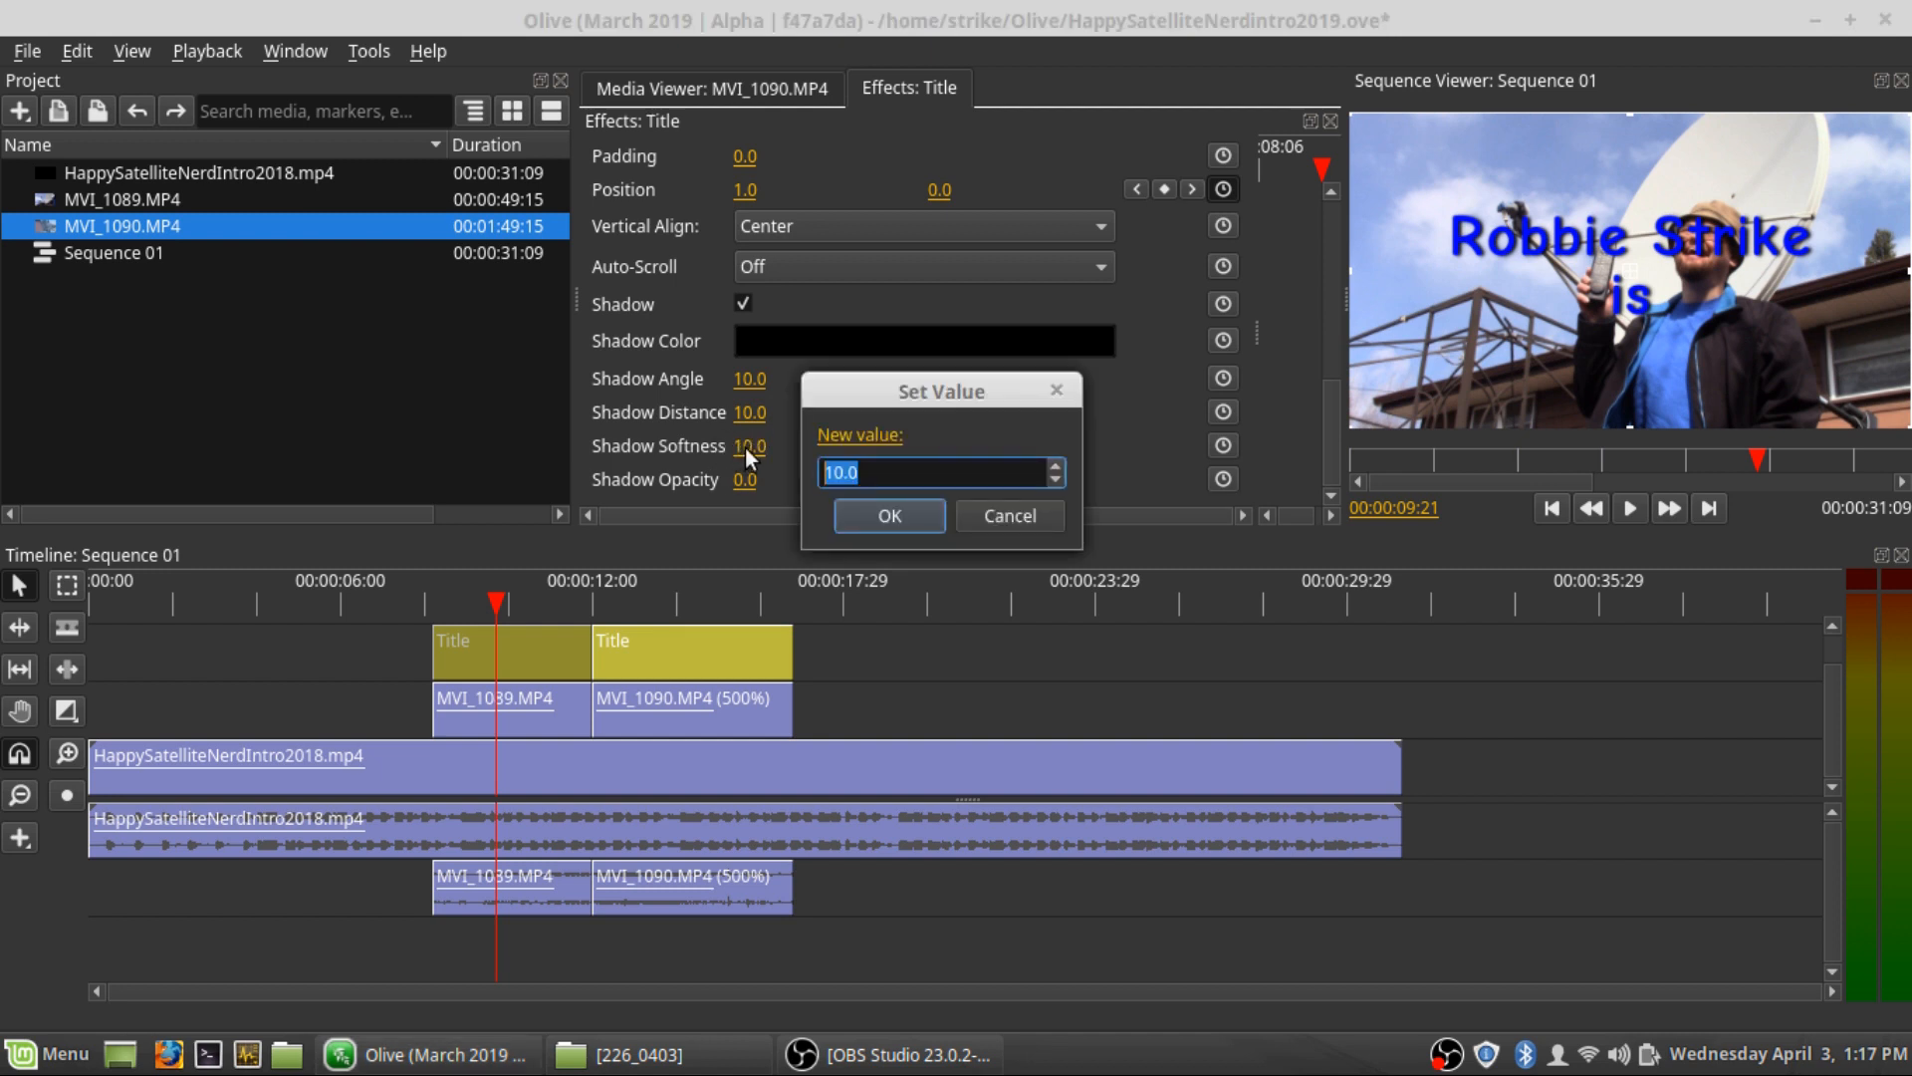
type("0")
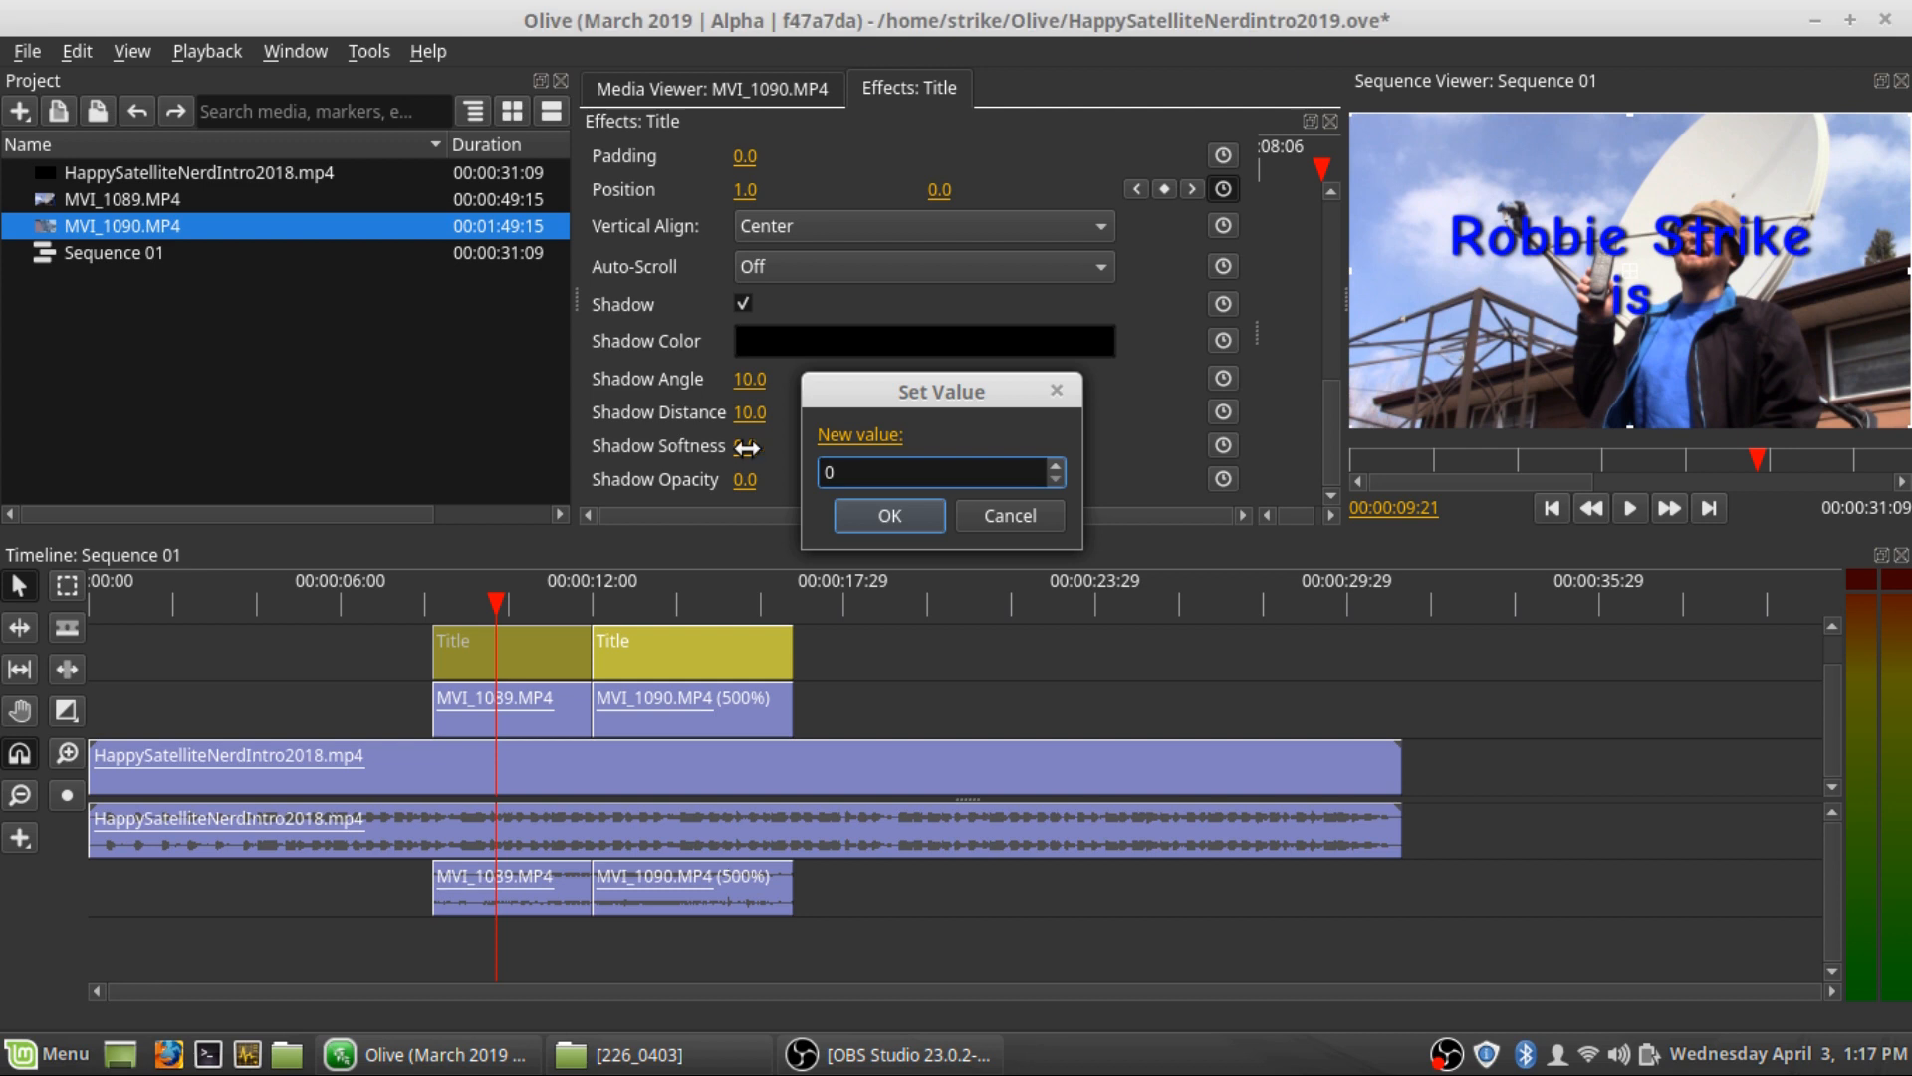
key("Return")
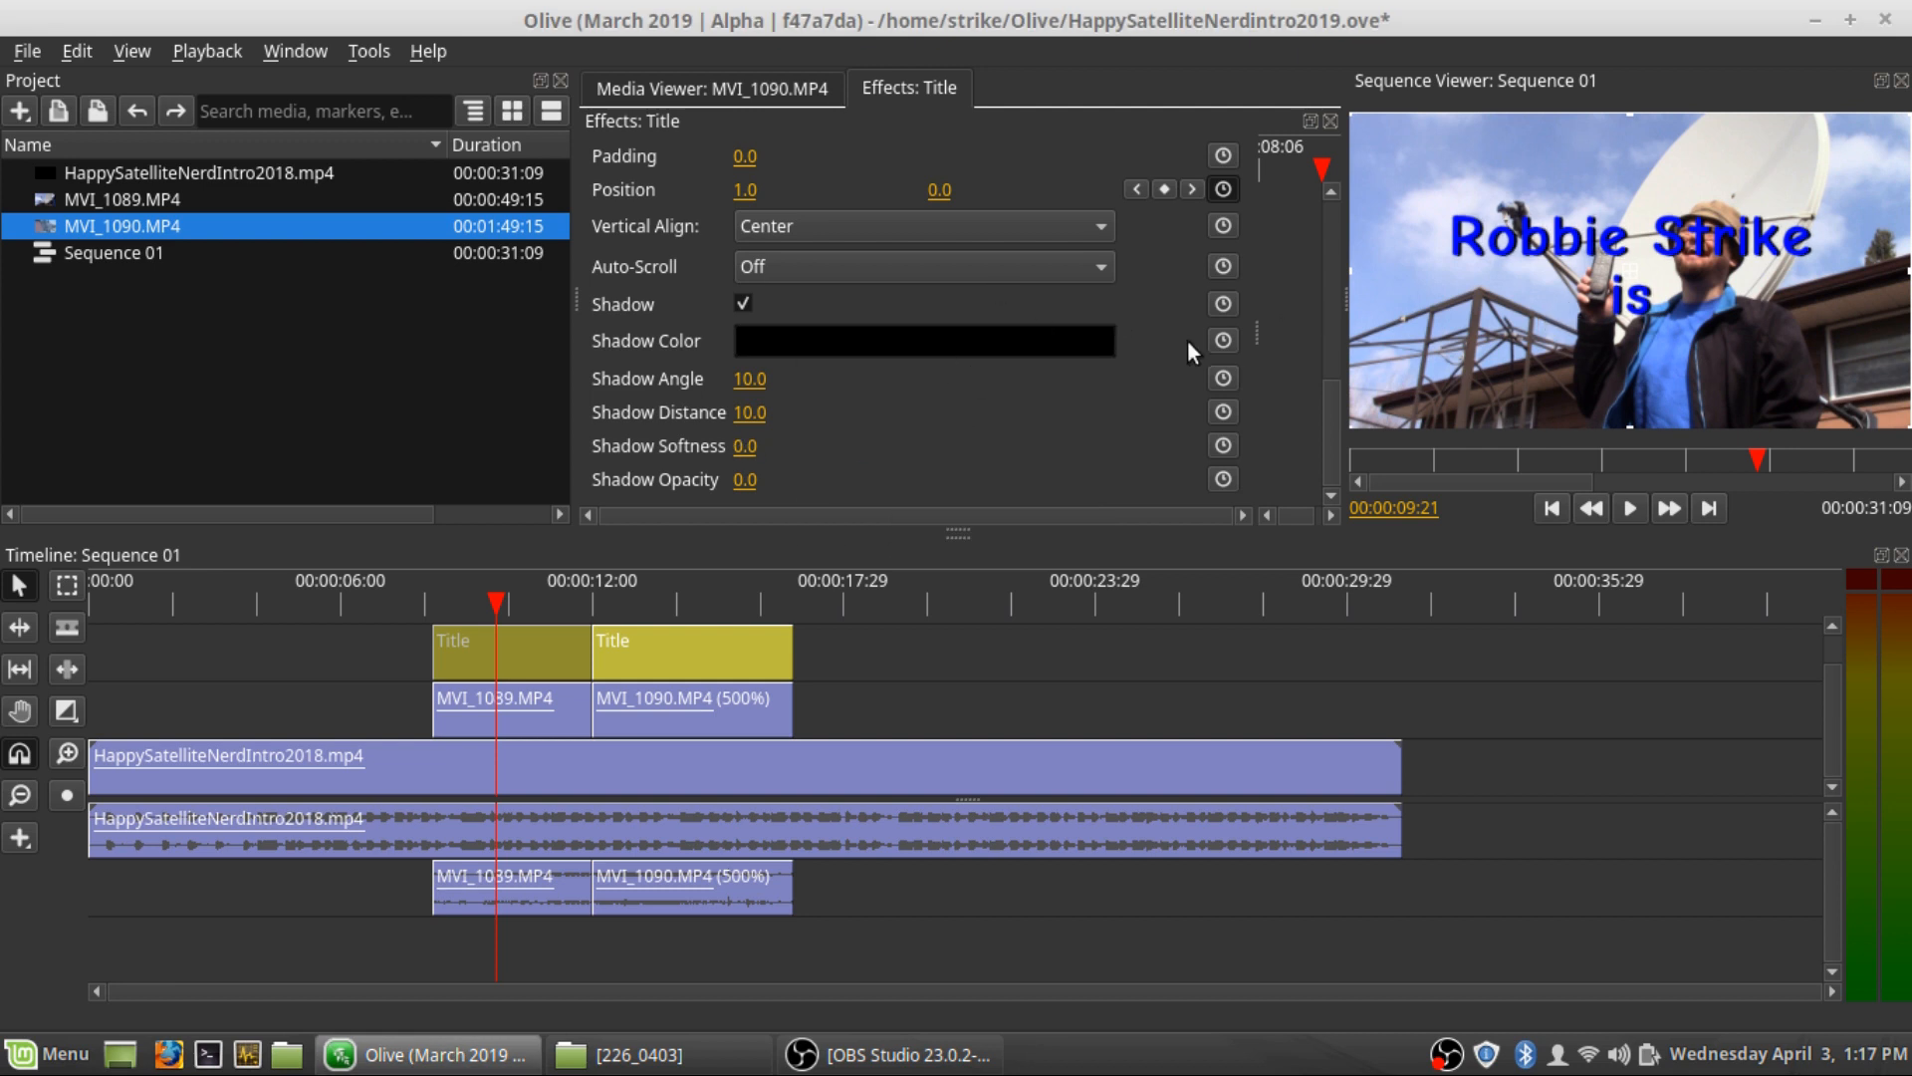
Try horizontal positions of 20 and -50 for the title
scroll(1133, 440, "up", 3)
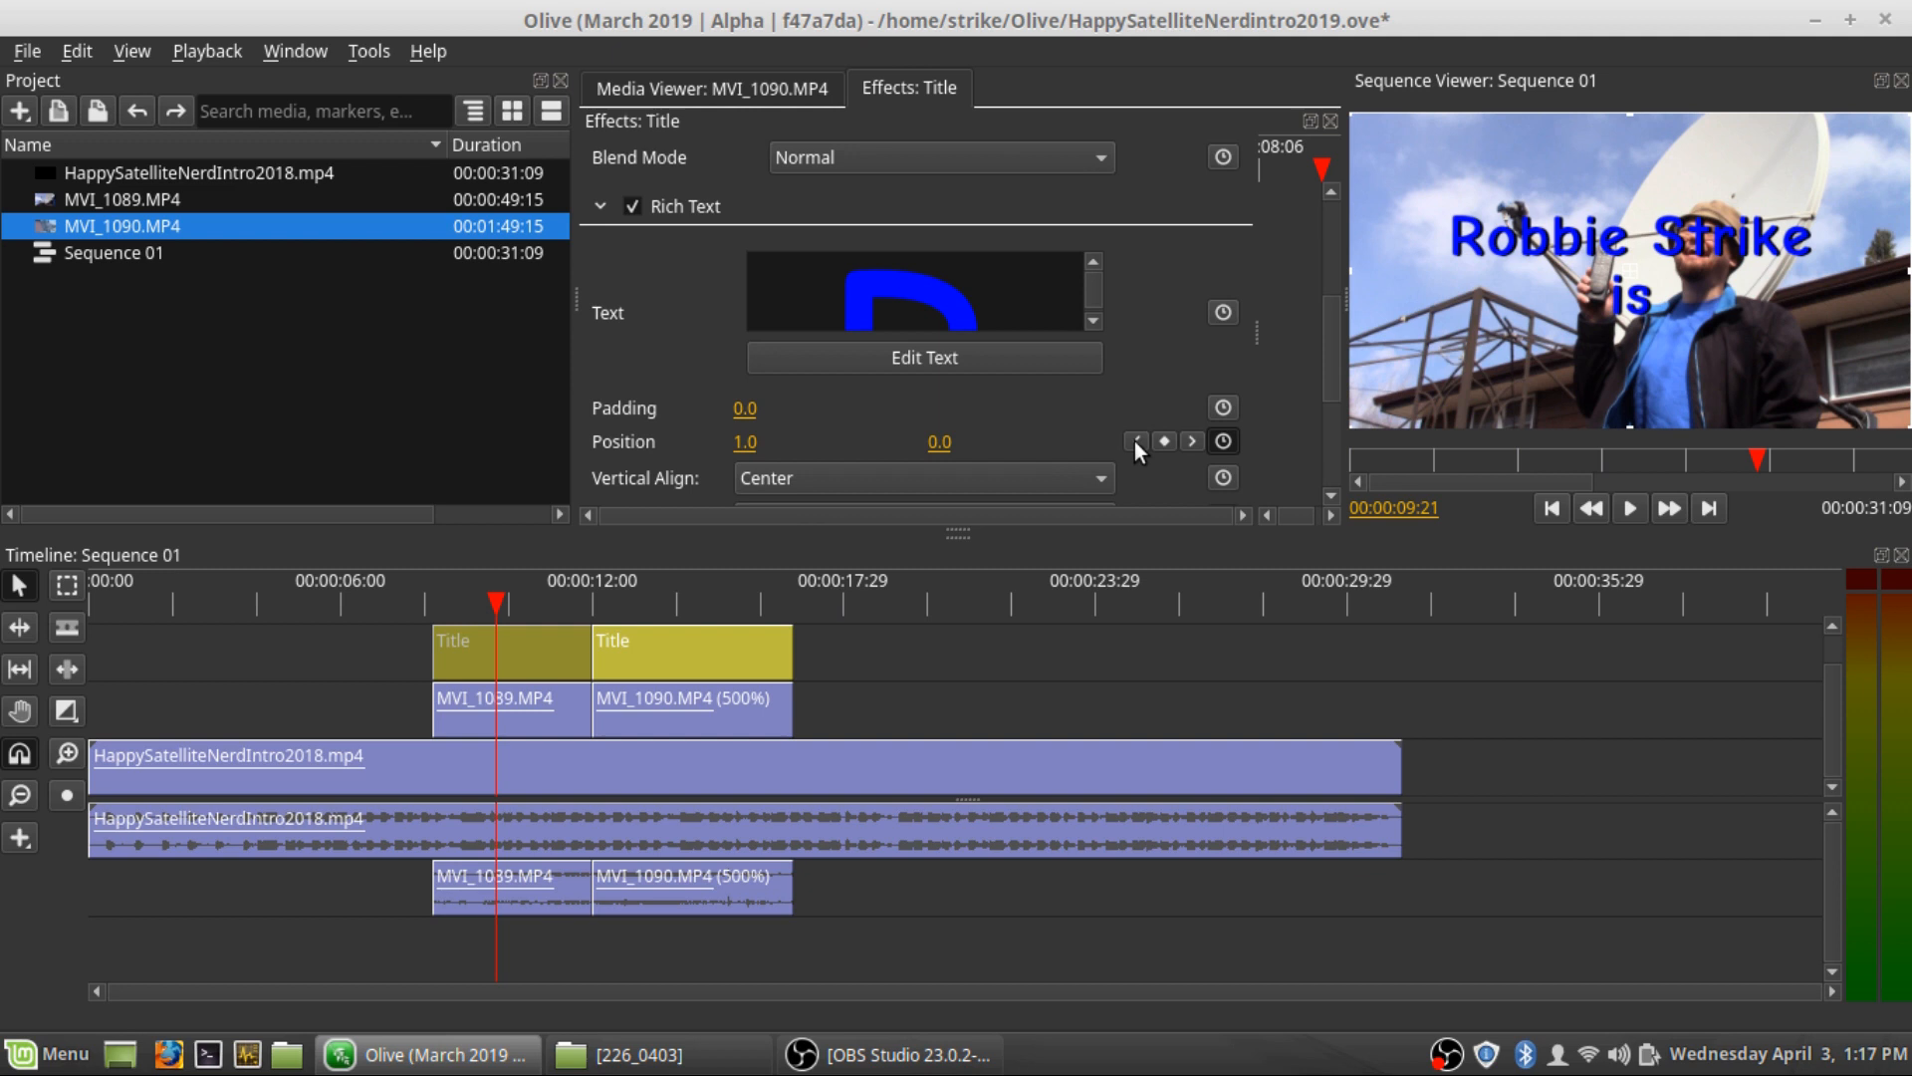
scroll(1135, 448, "down", 1)
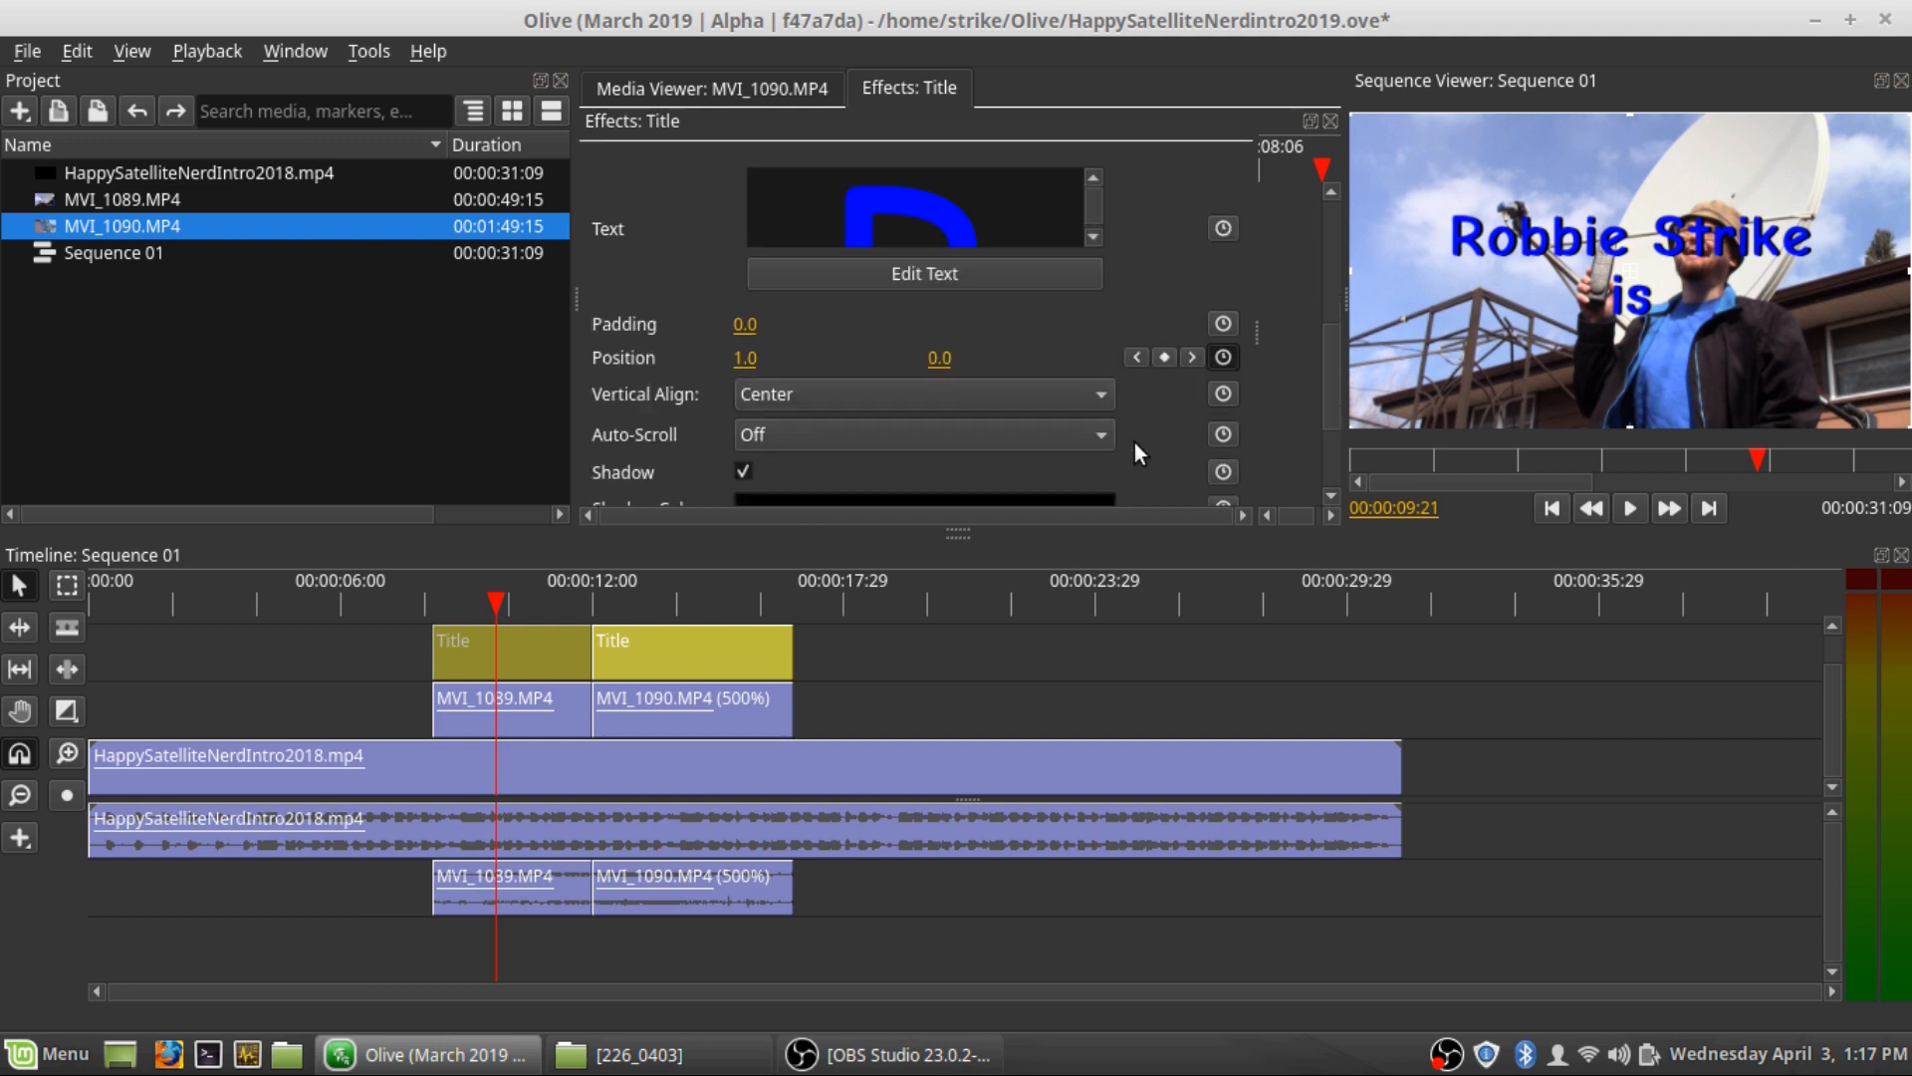
left_click(743, 357)
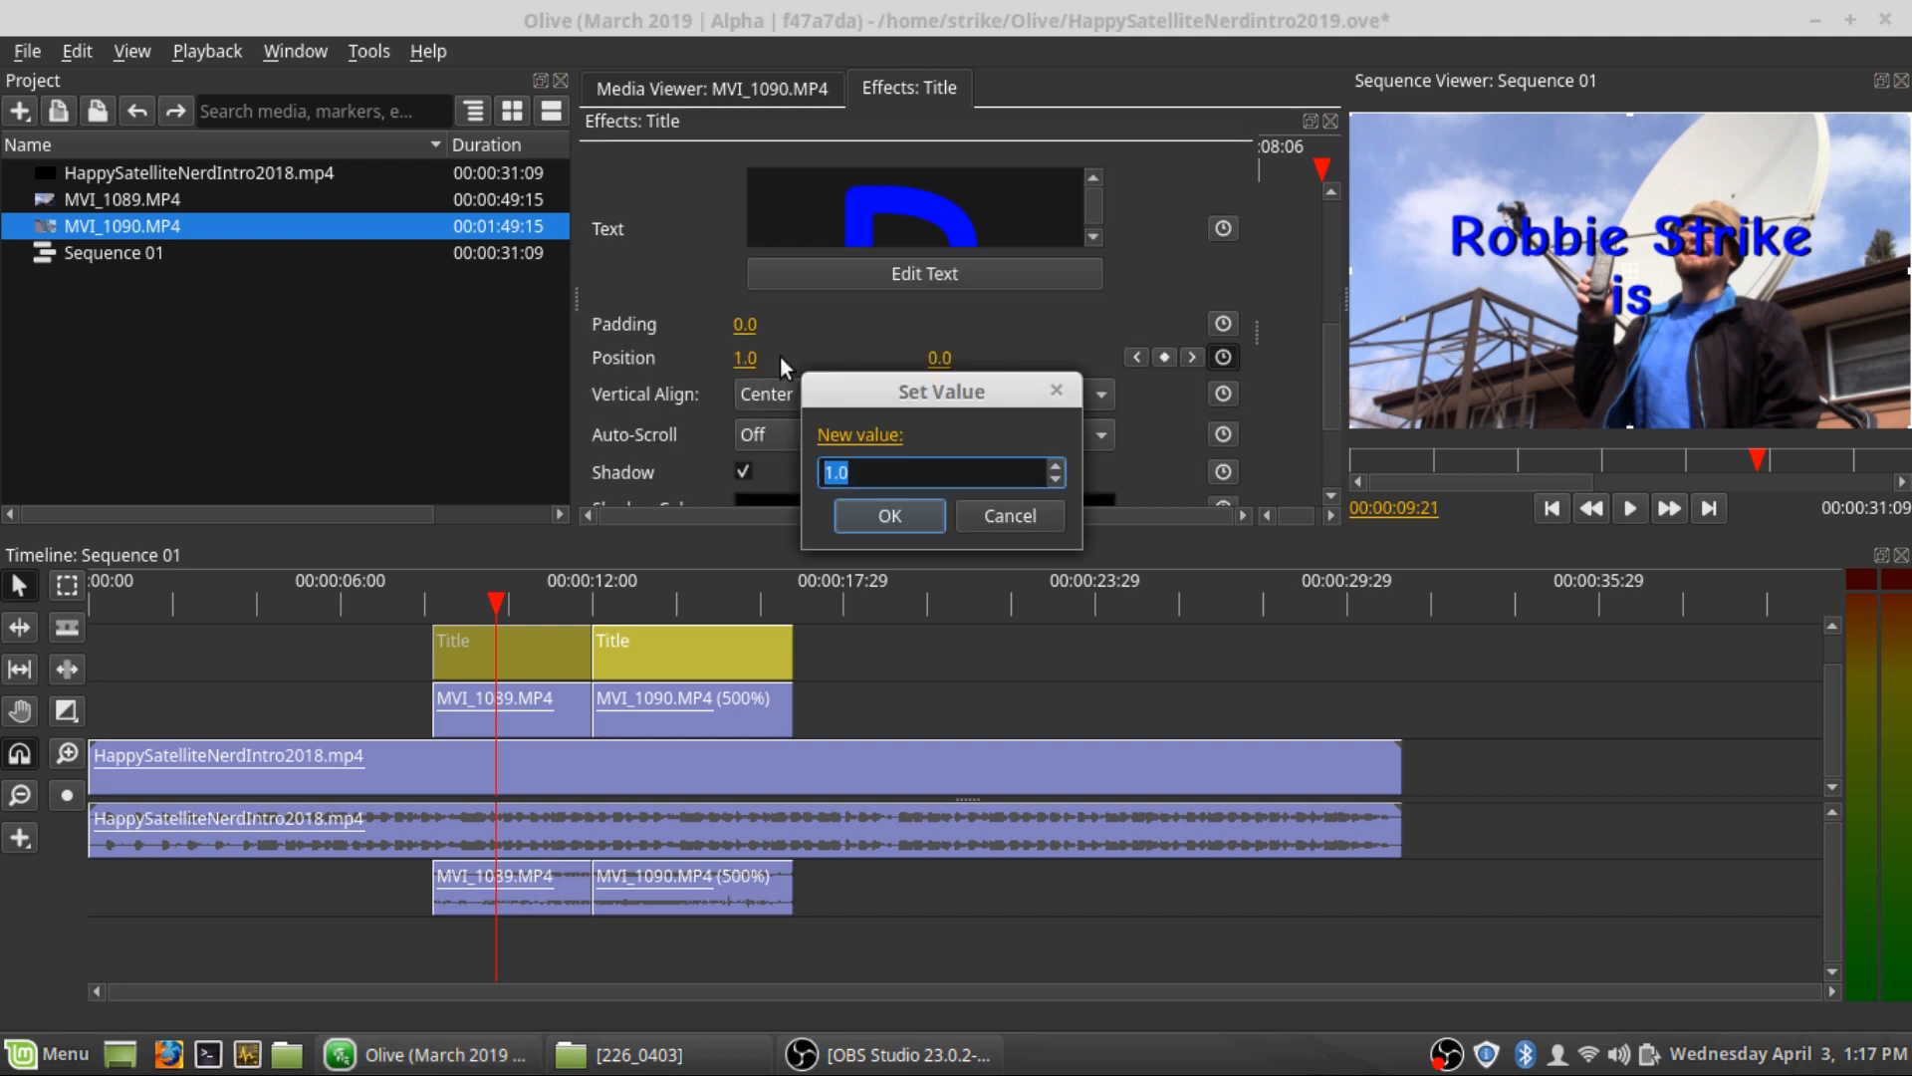
type("20")
key("Return")
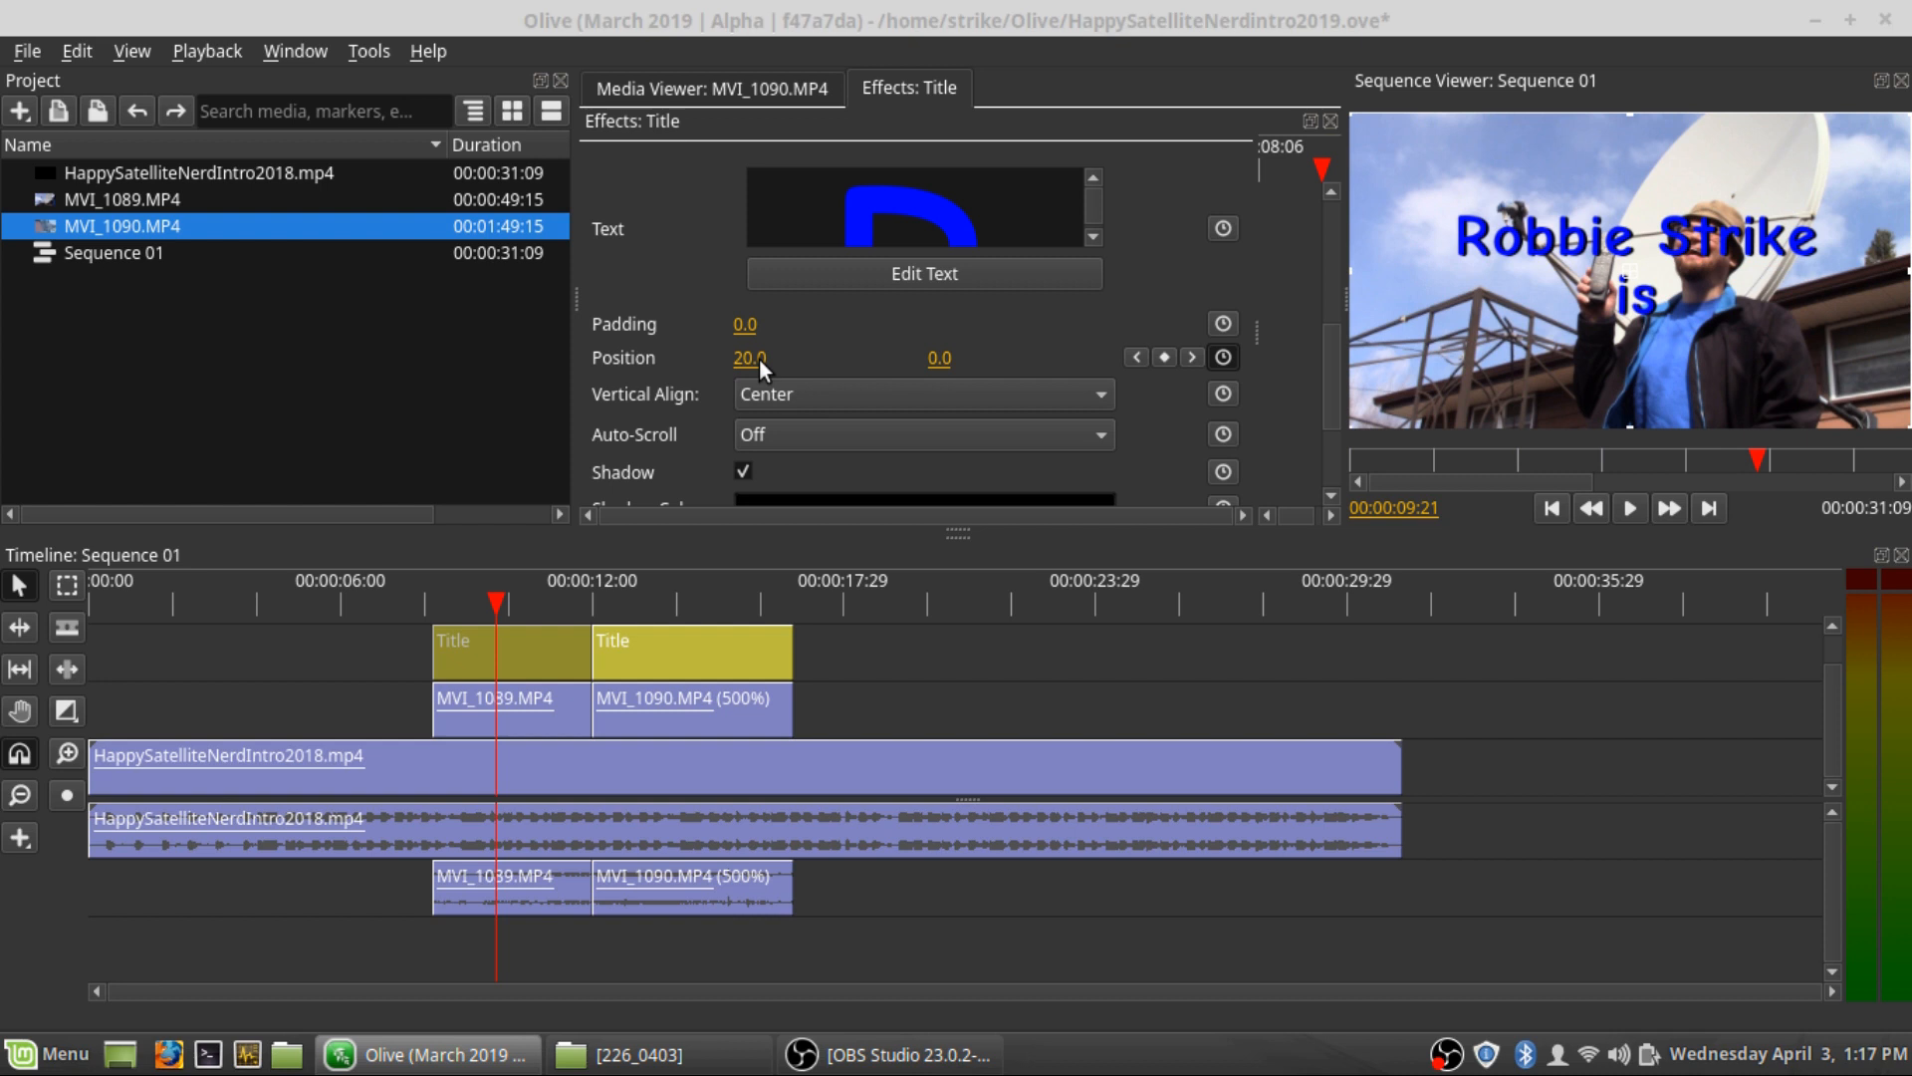
left_click(759, 357)
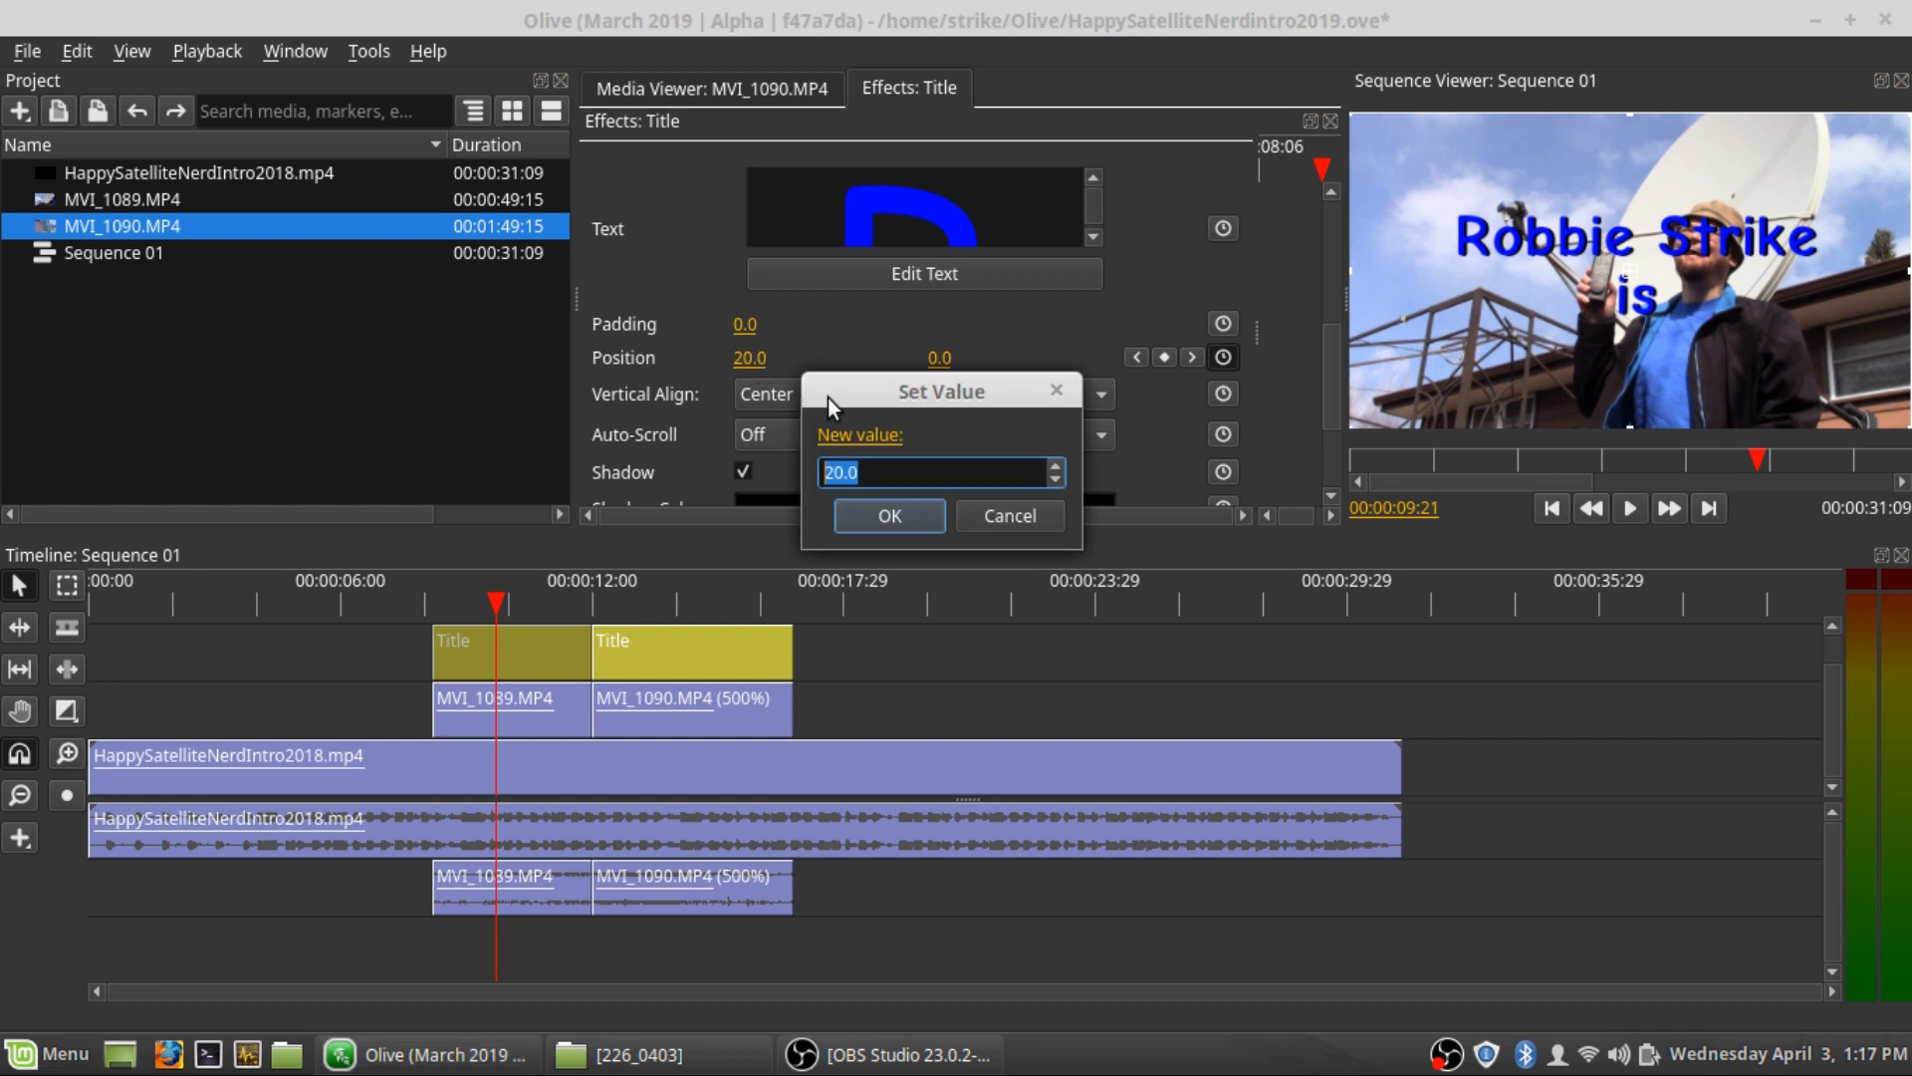
type("-")
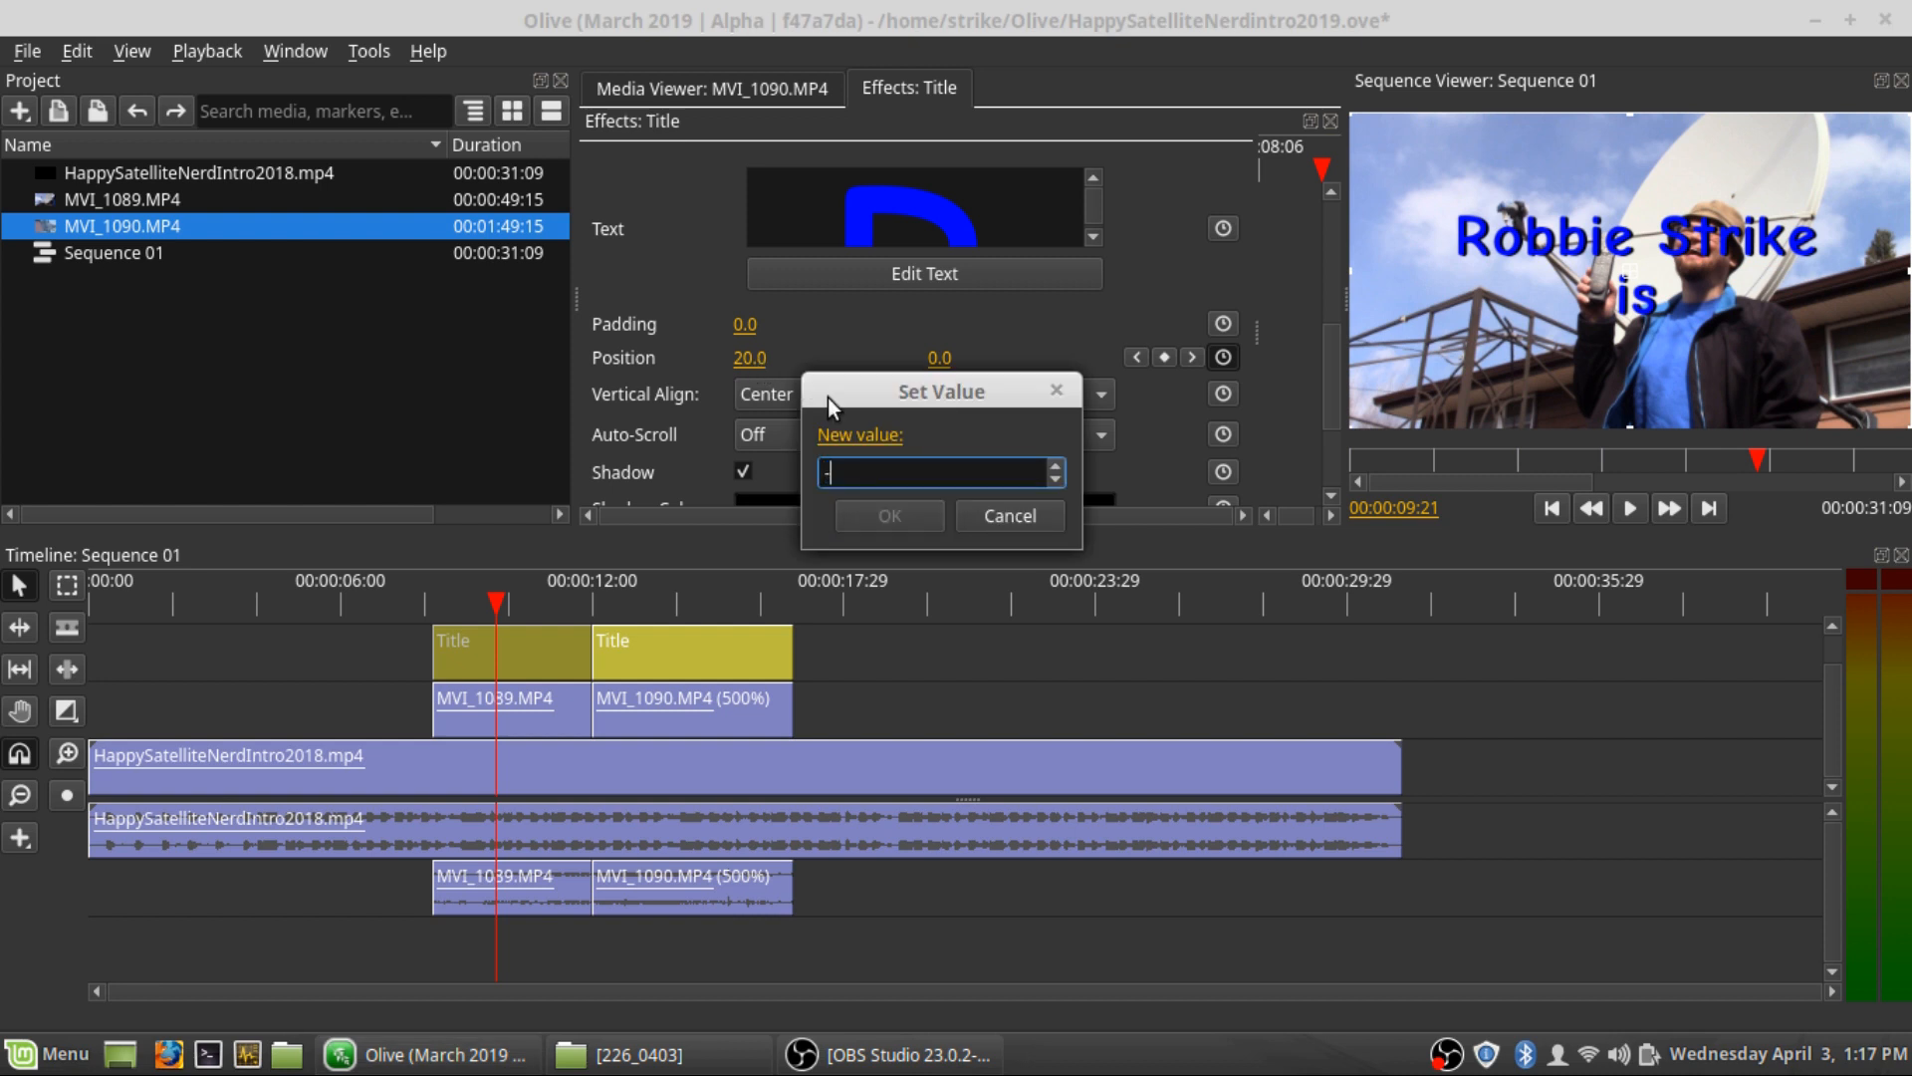
type("50")
key("Return")
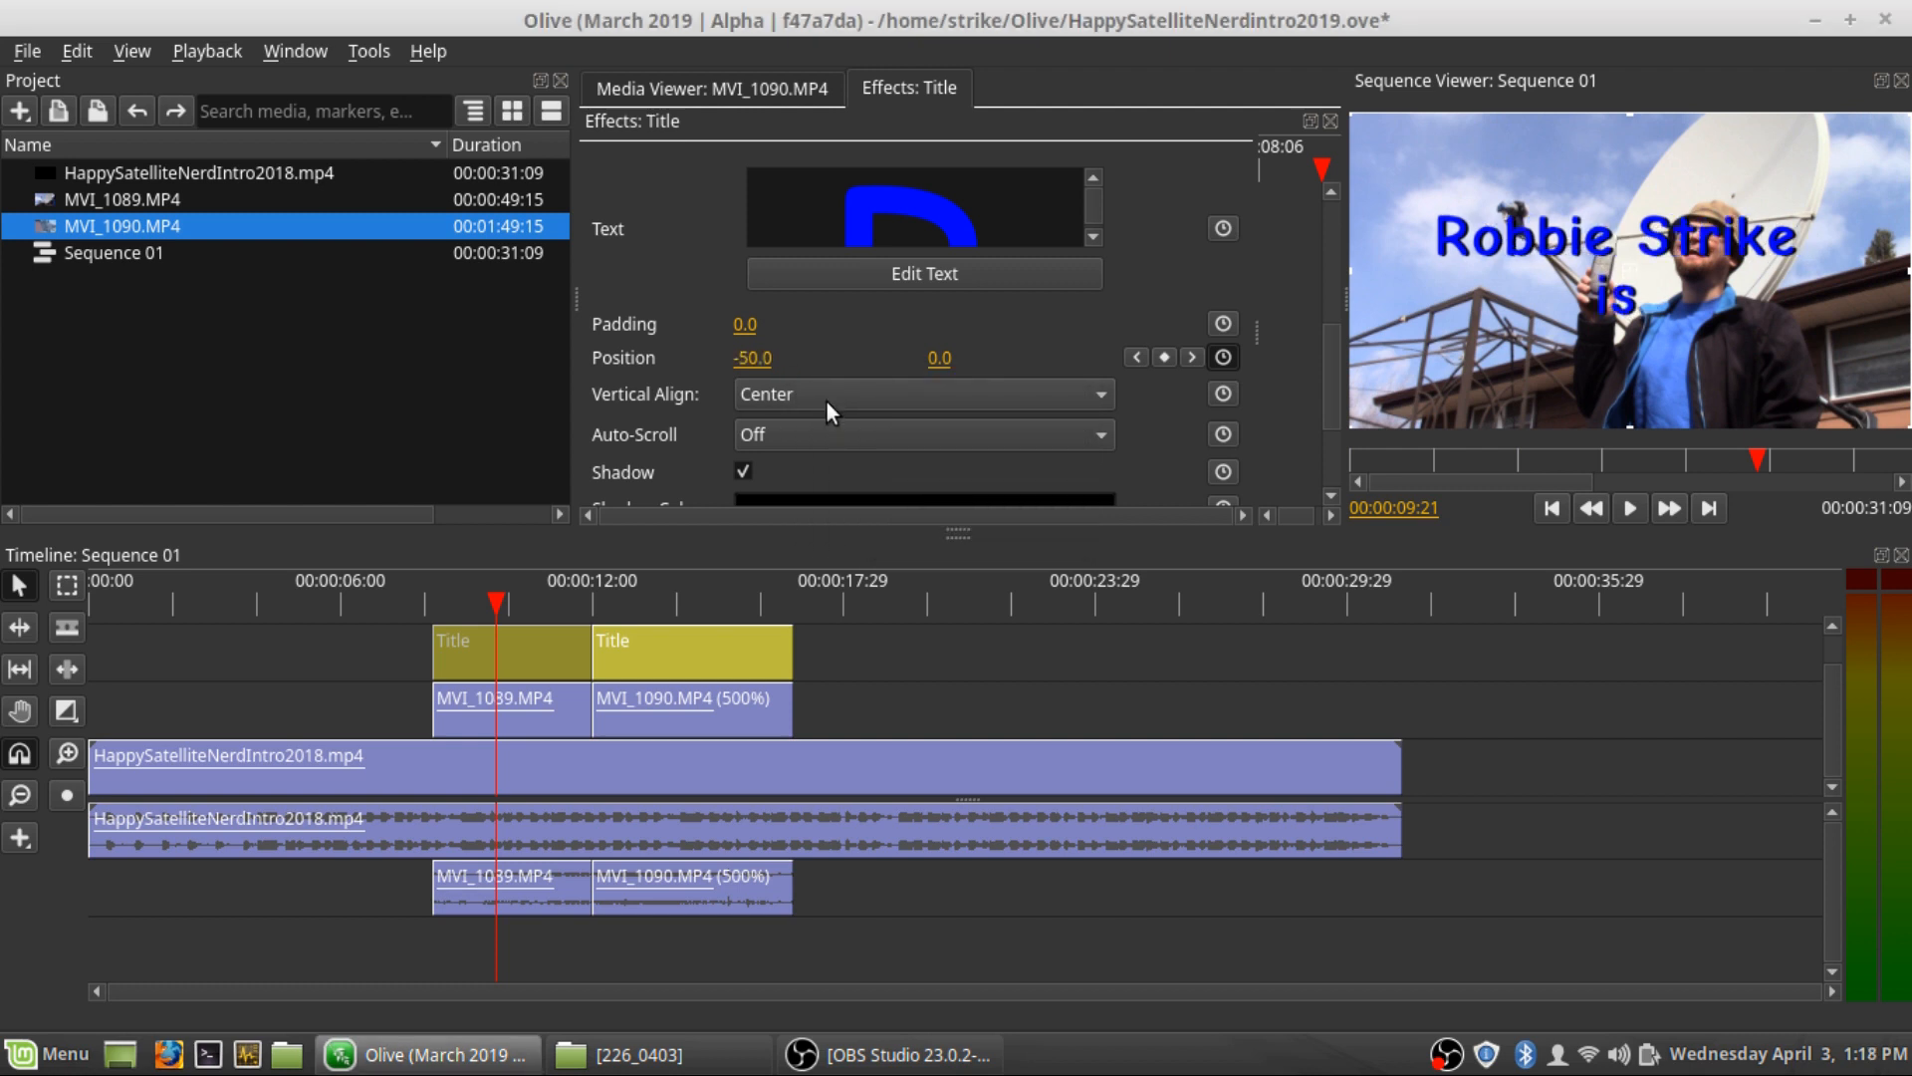
Try horizontal positions of 90 and -90 for the title
left_click(753, 357)
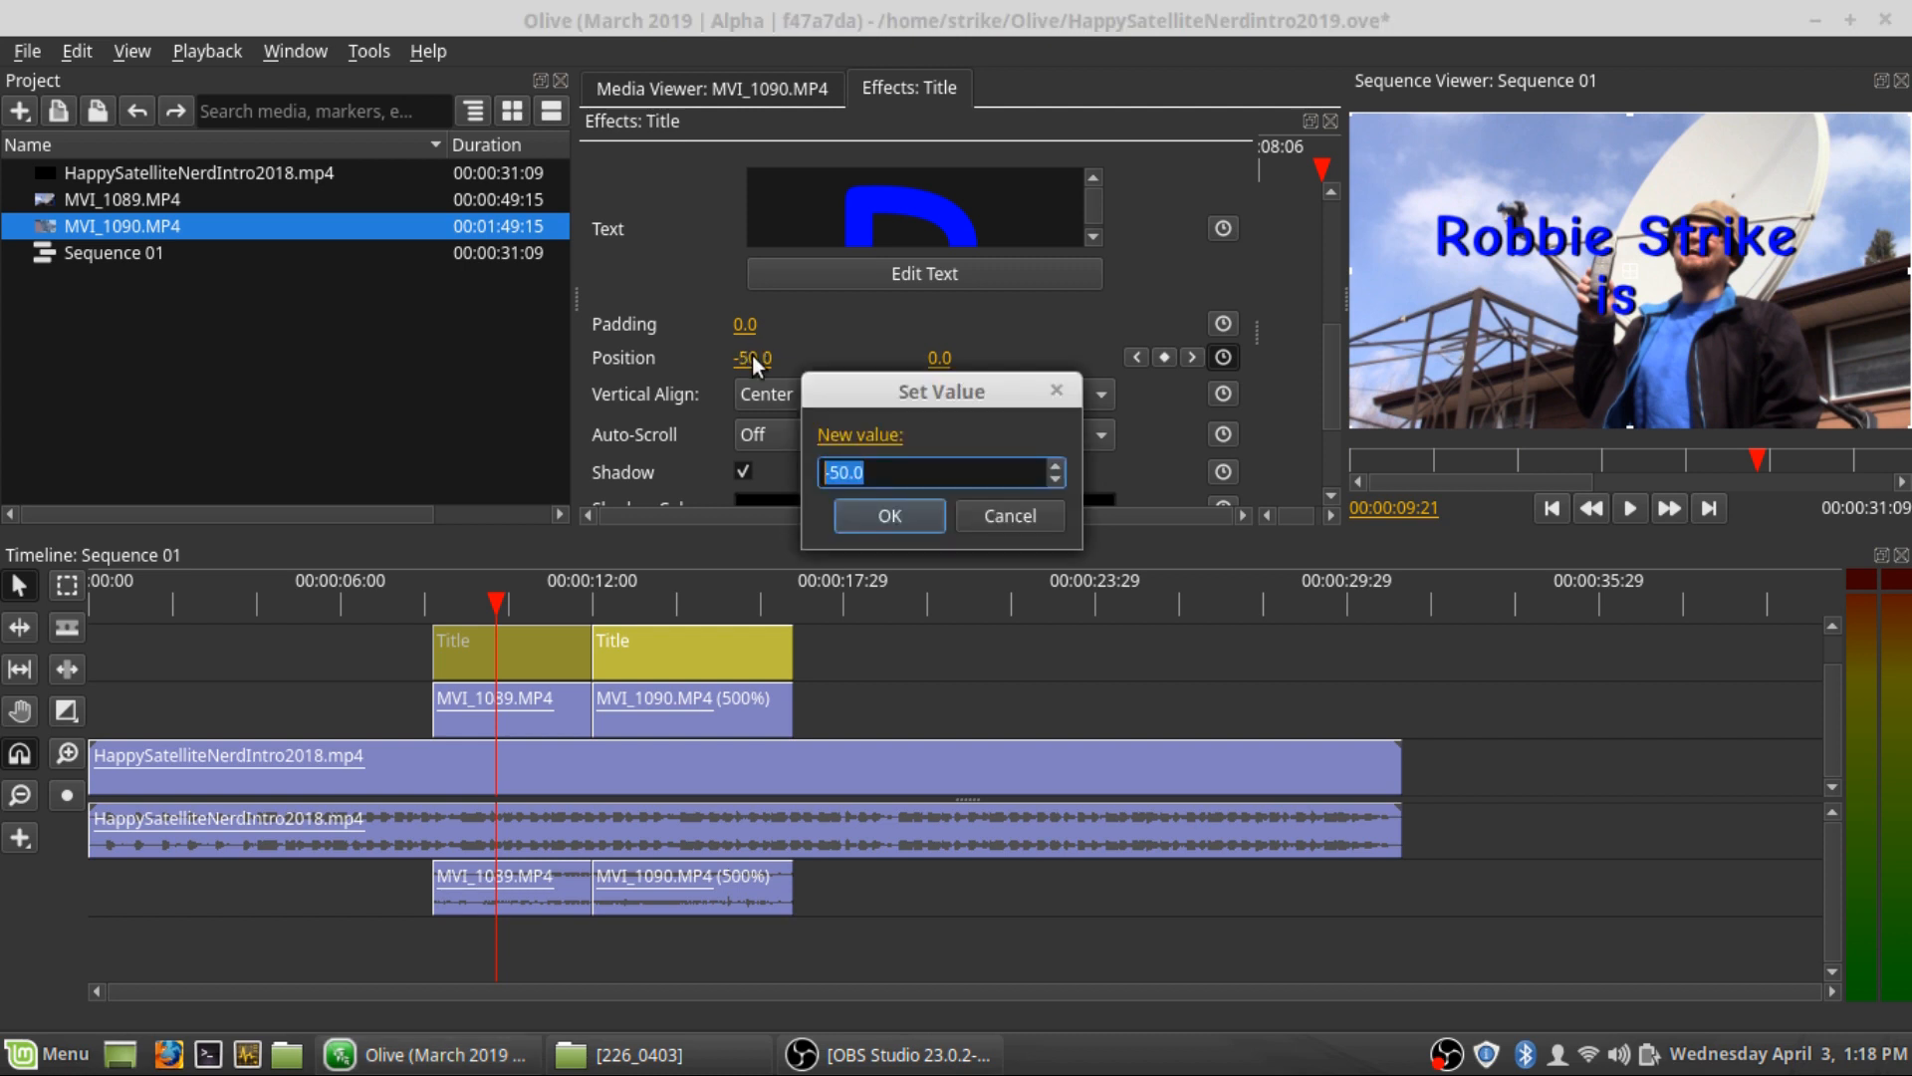
type("90")
key("Return")
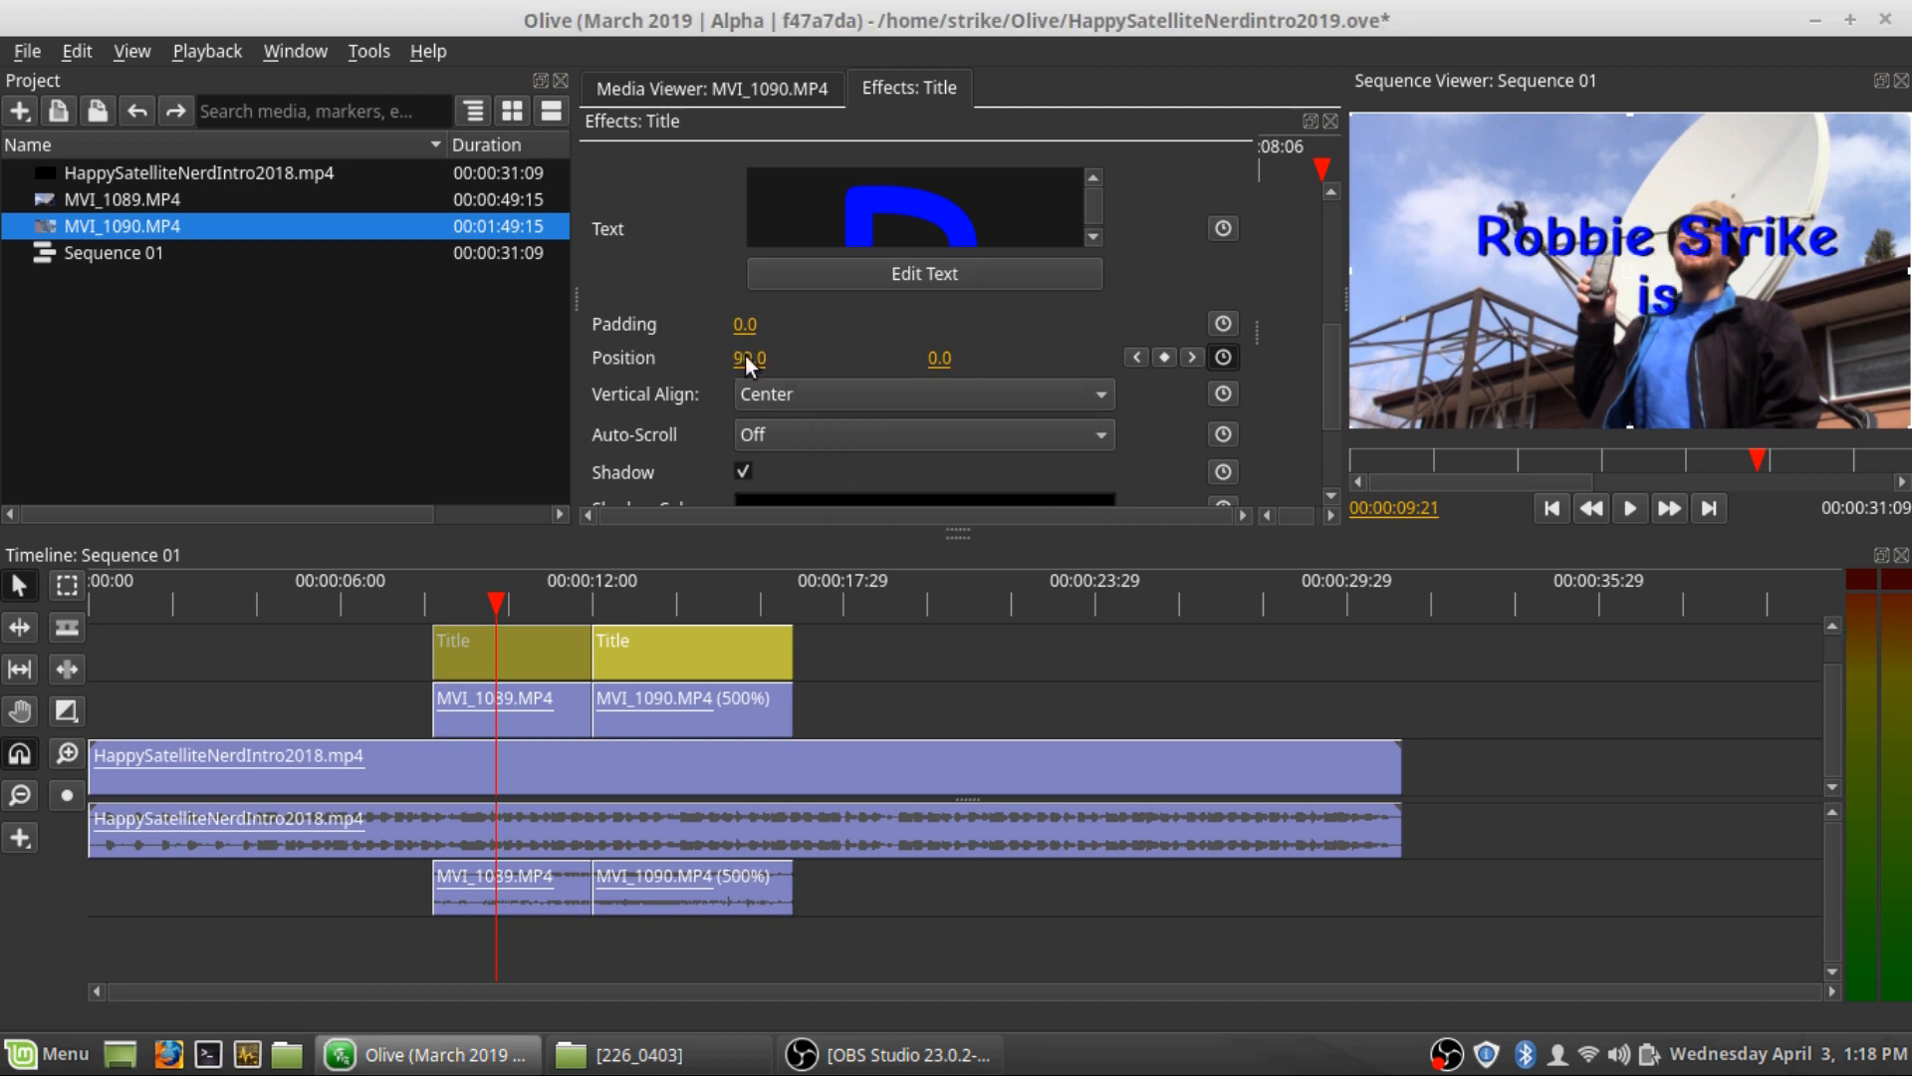
left_click(748, 359)
key("Home")
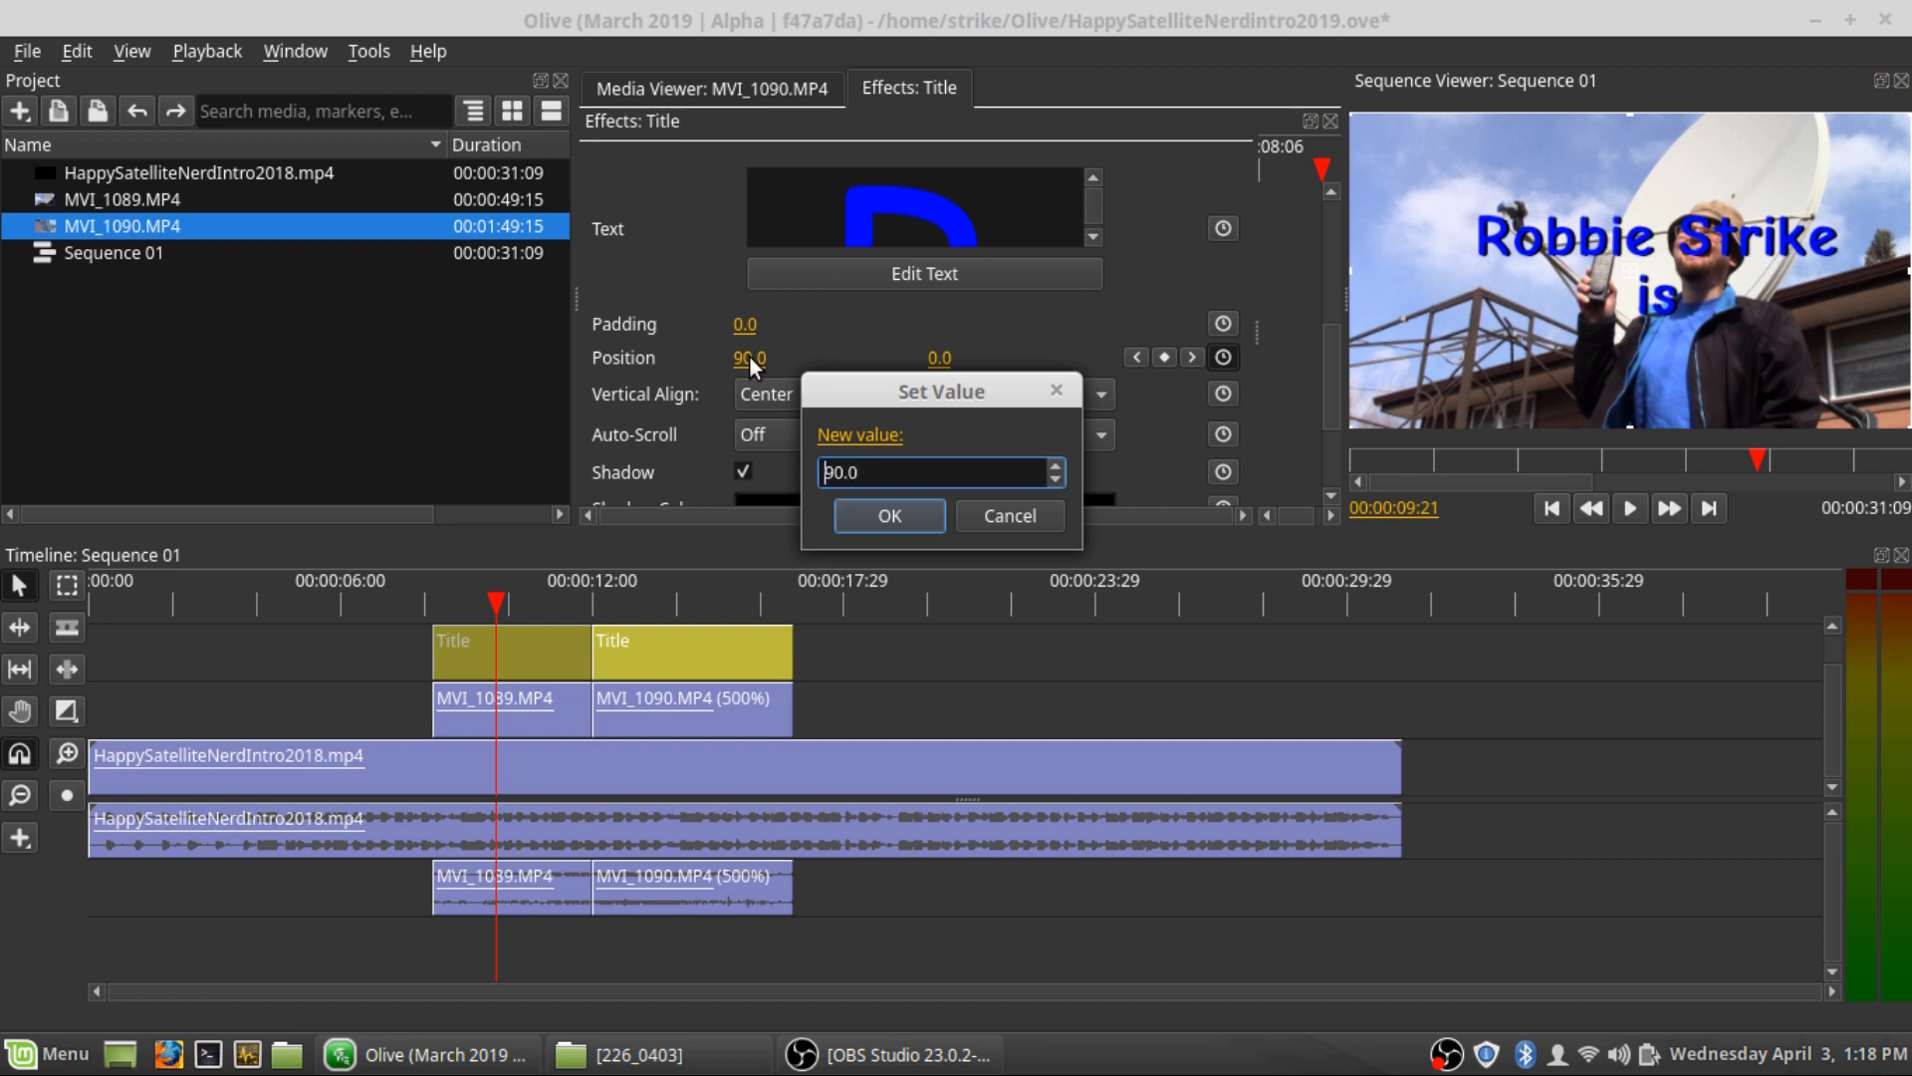
type("-")
key("Return")
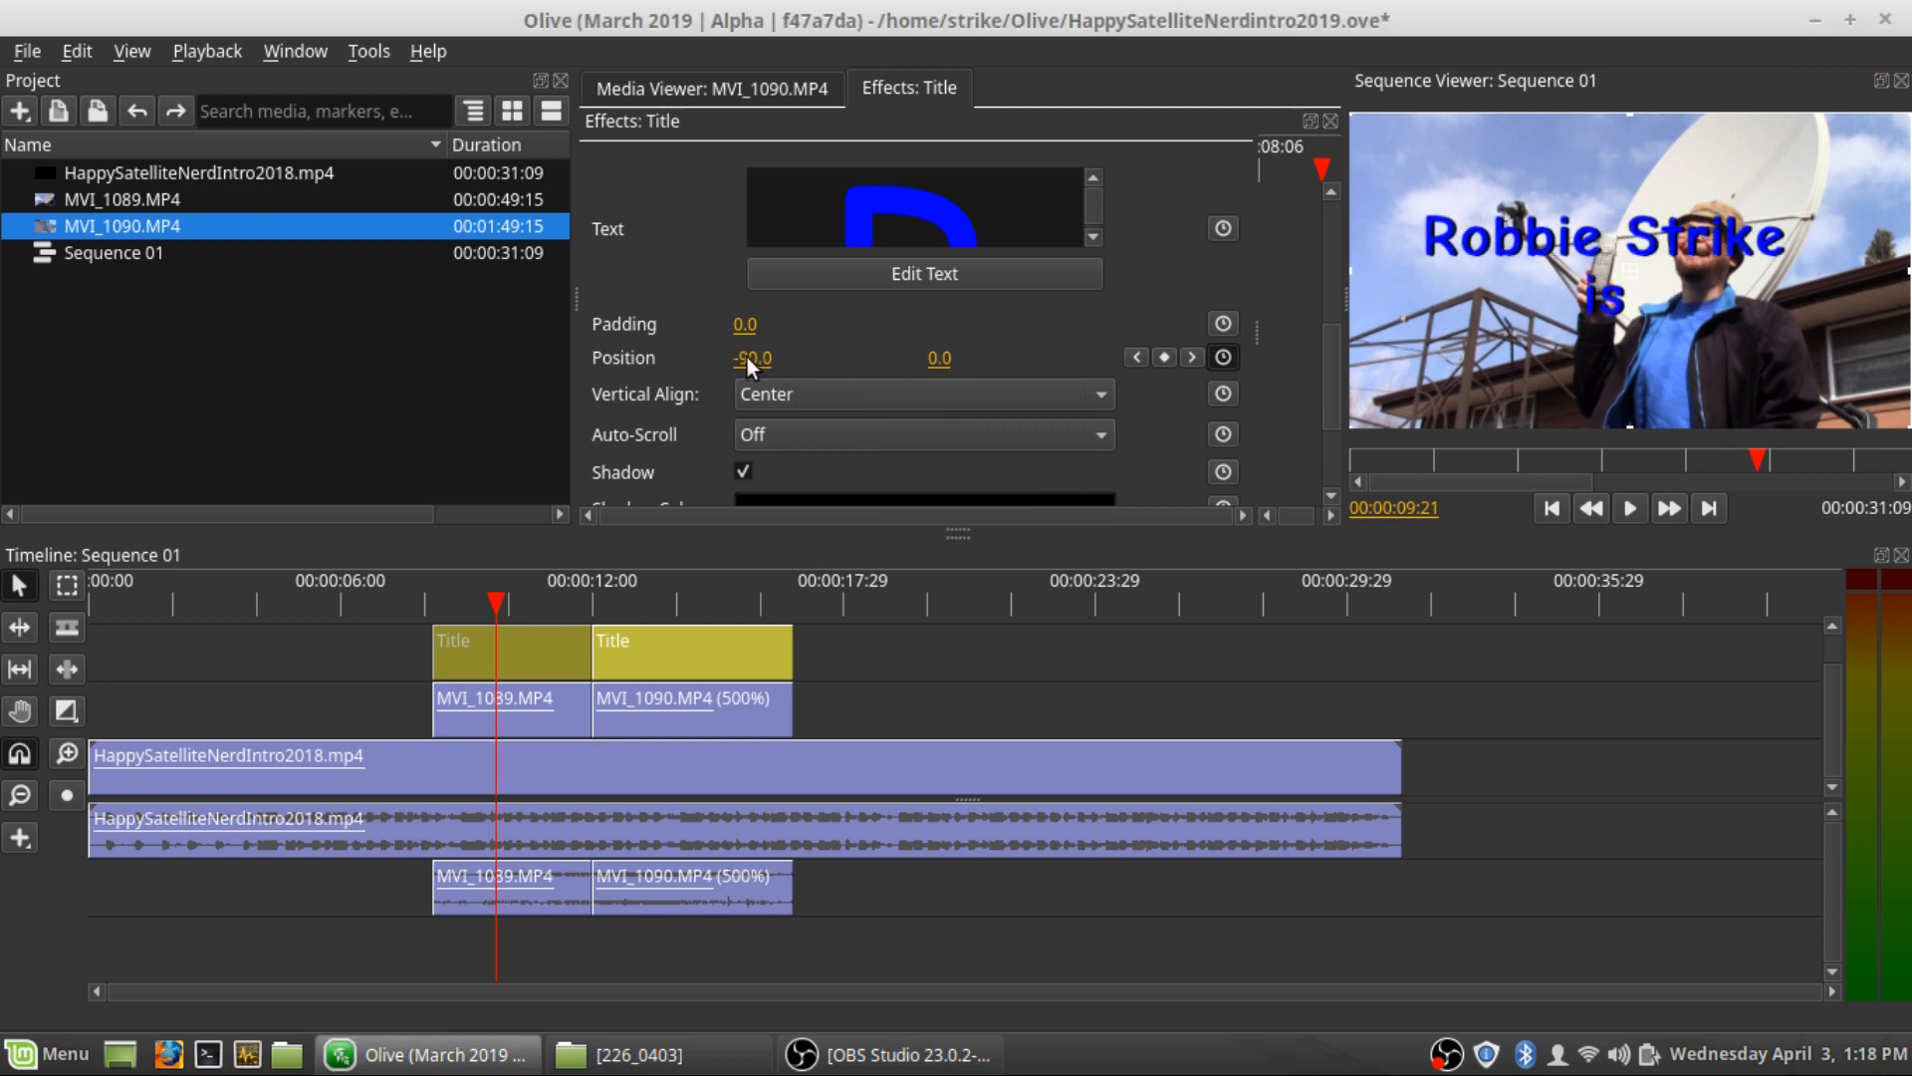
Set the title's horizontal position to -158 and its vertical position to -200
left_click(748, 359)
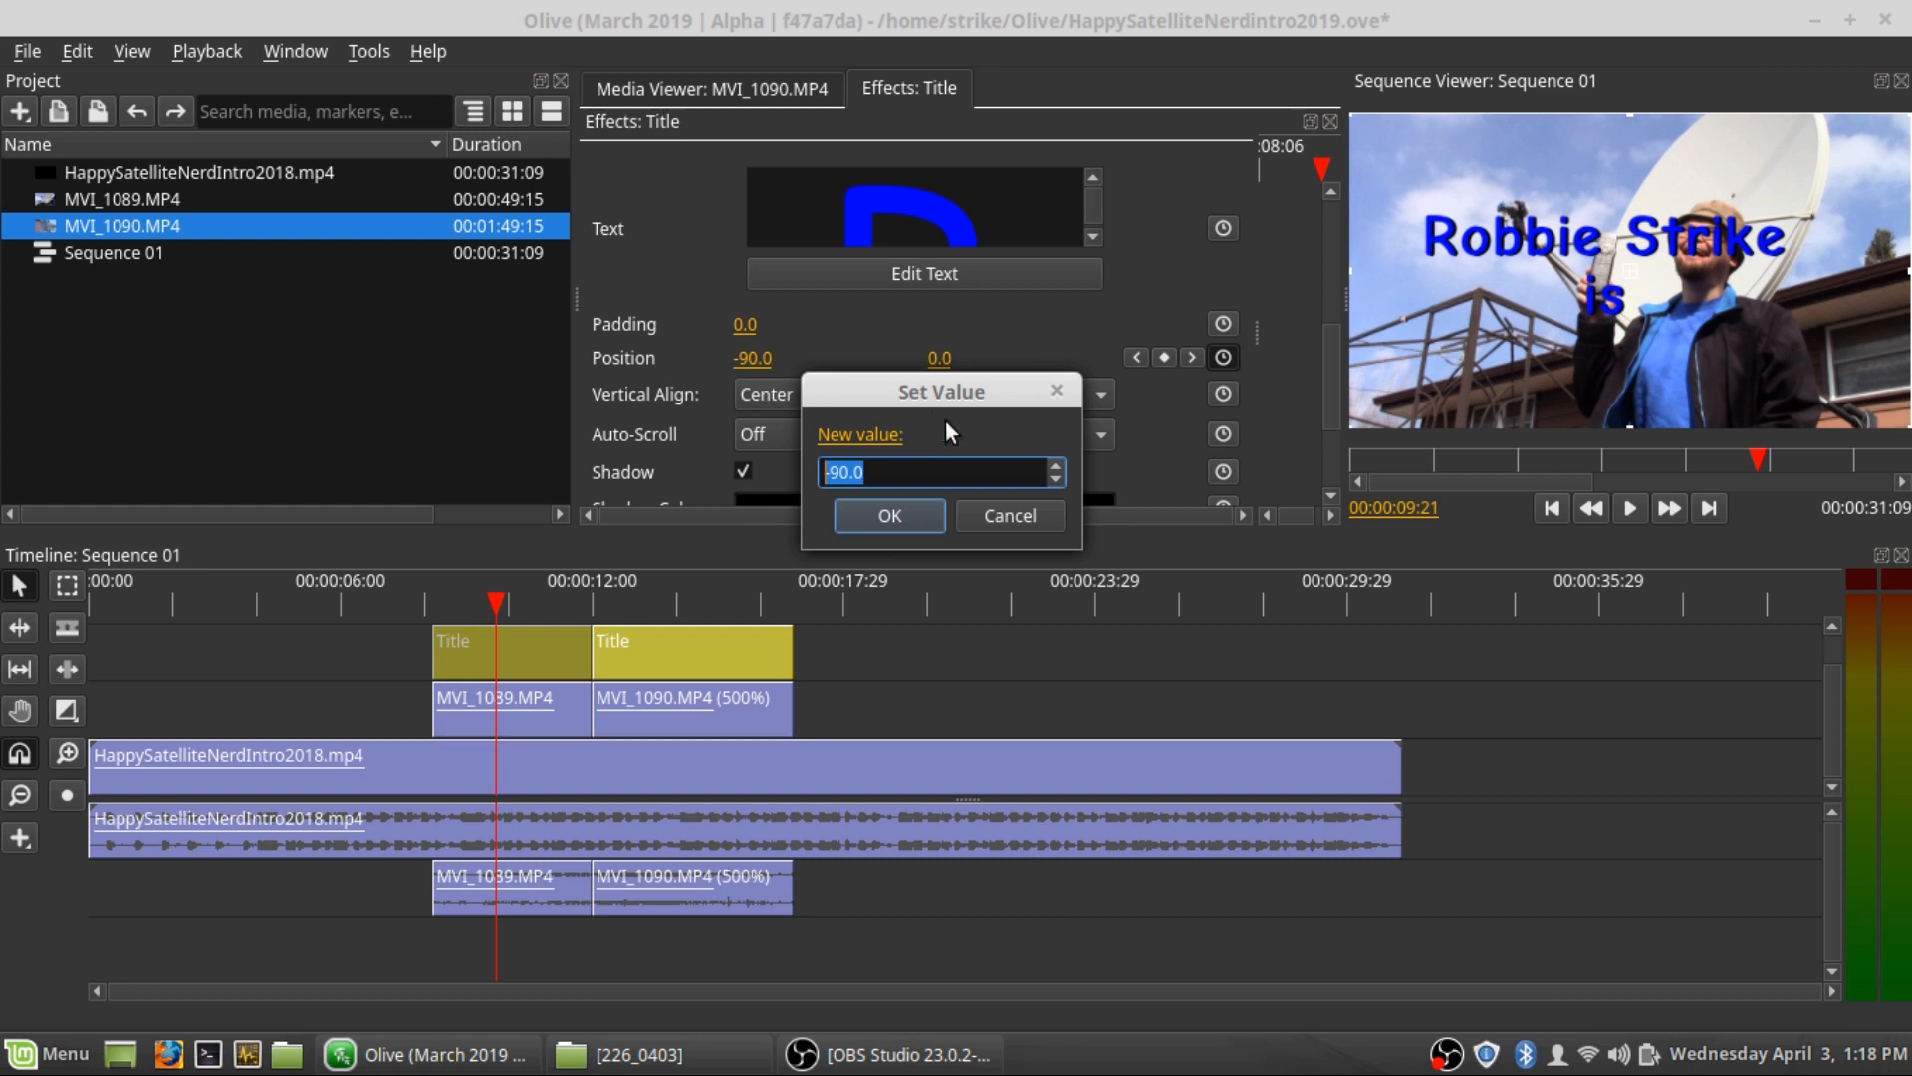
type("-")
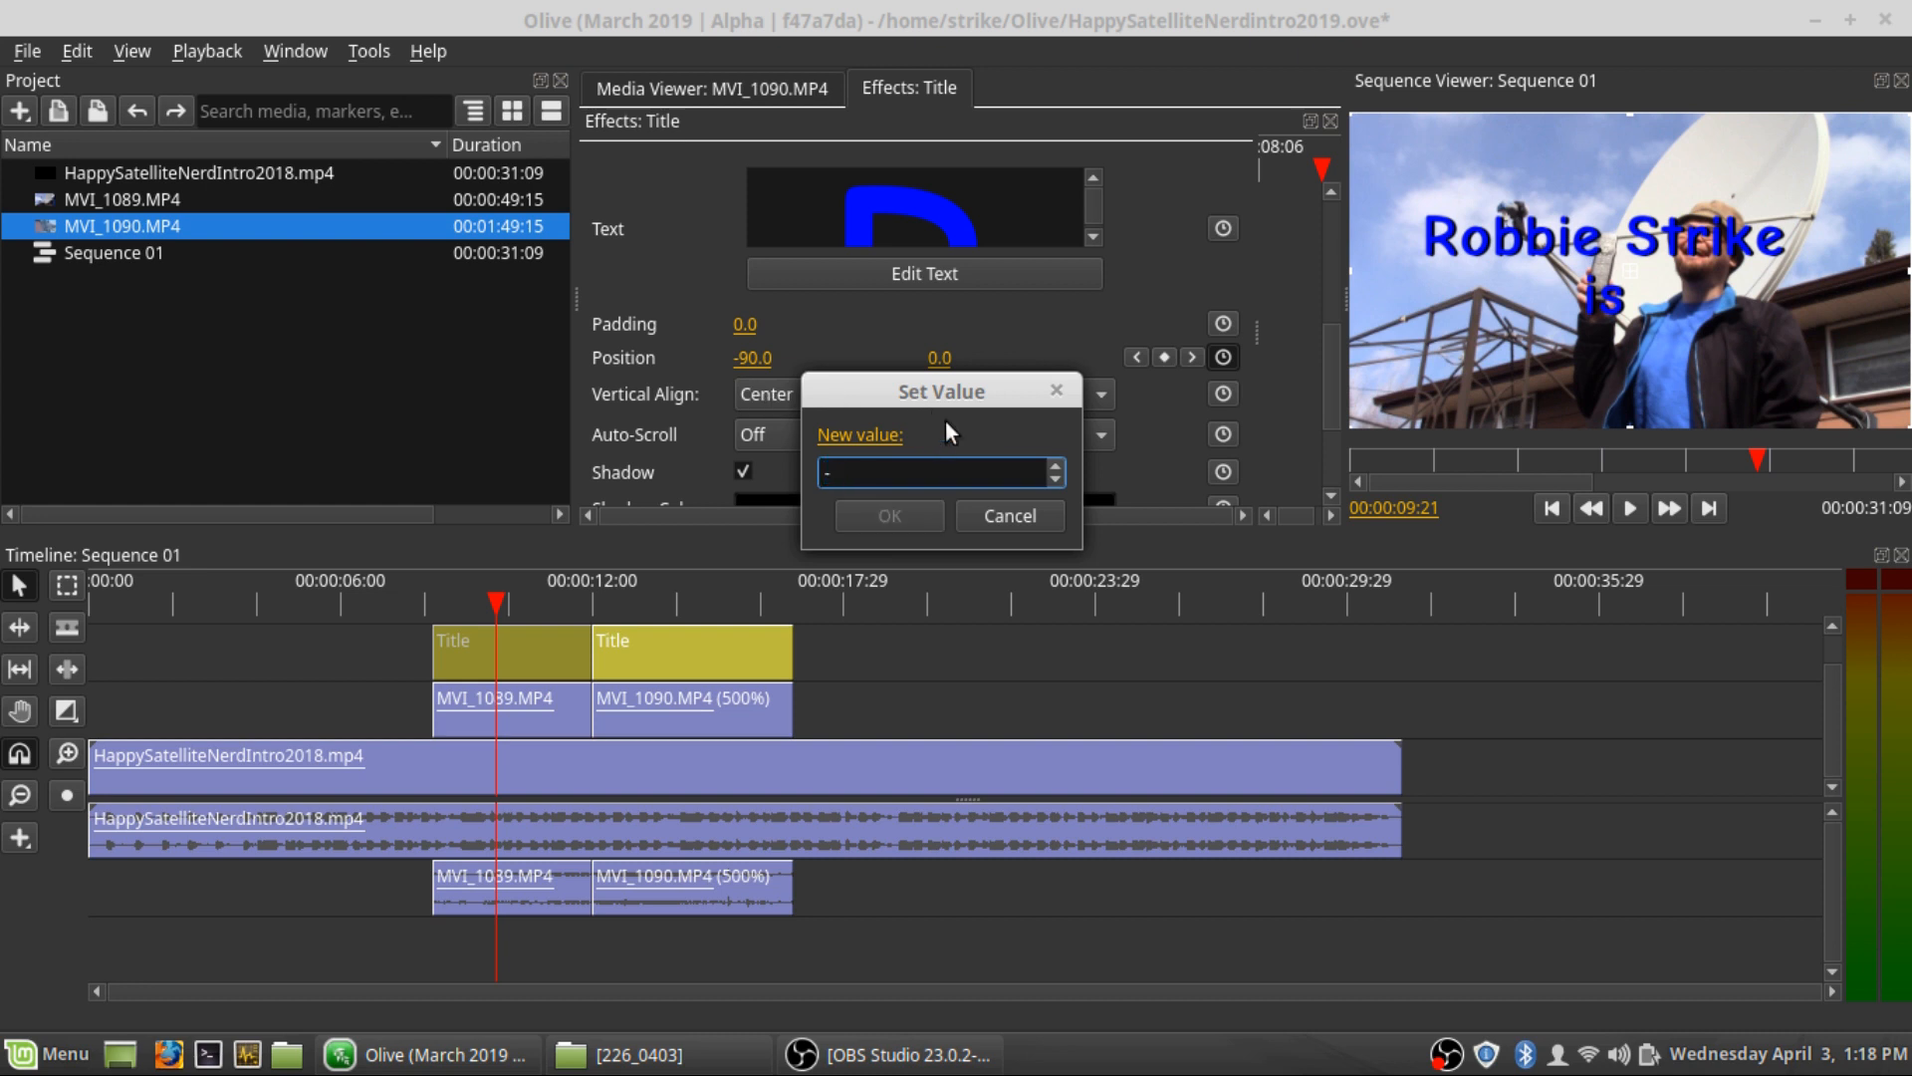
type("158")
key("Return")
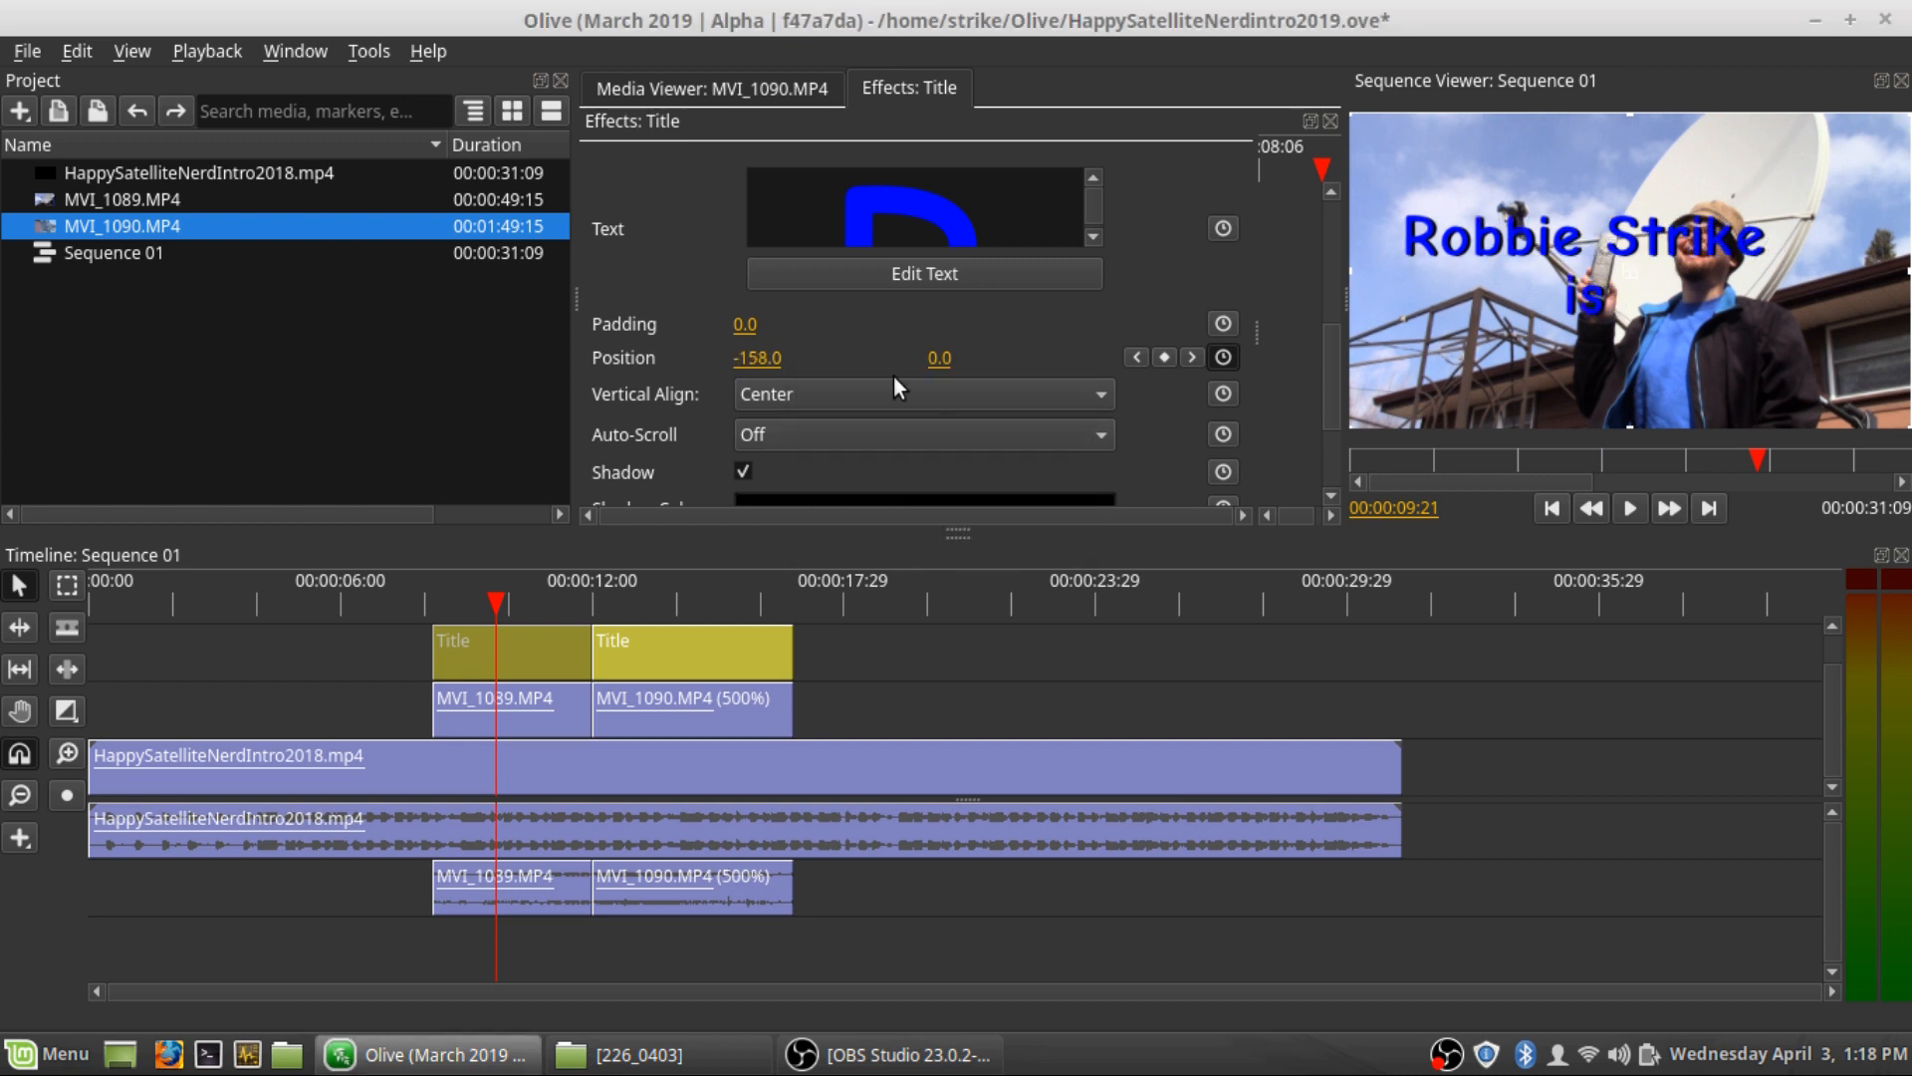
left_click(938, 358)
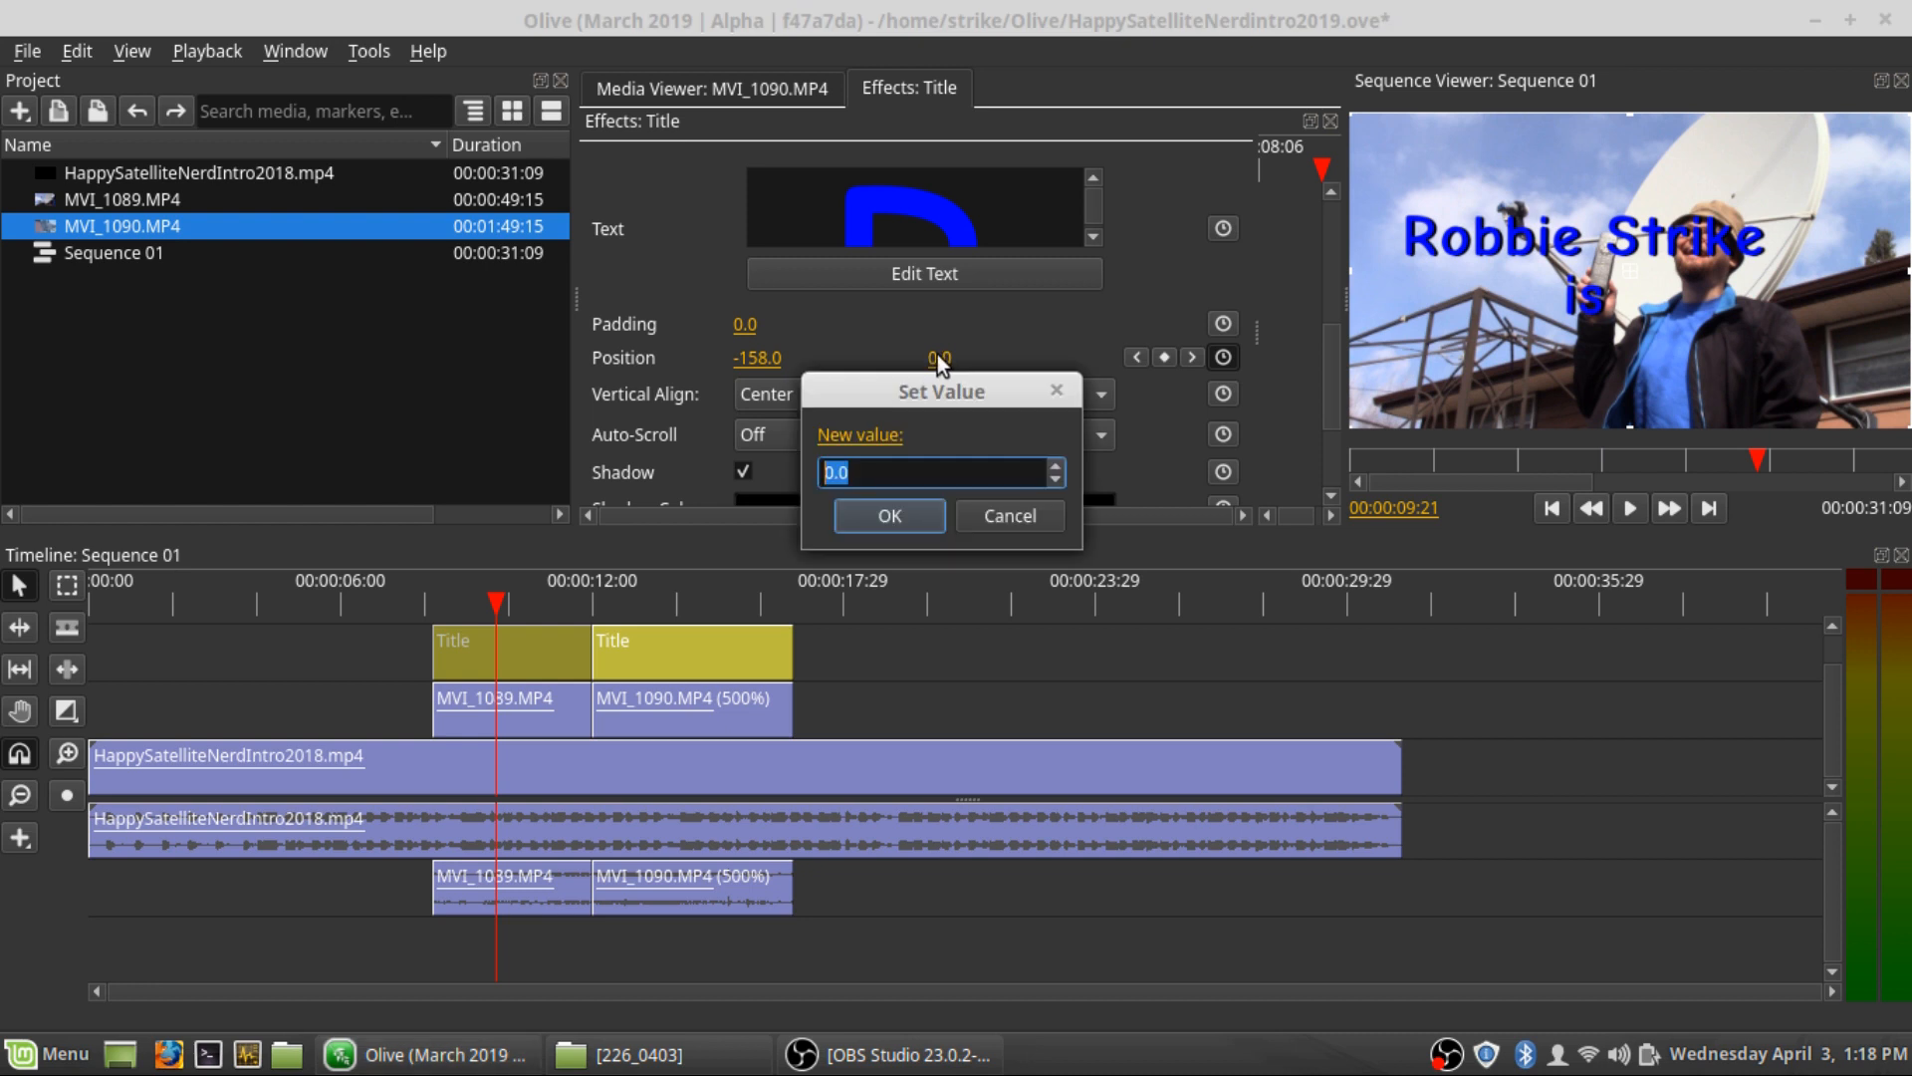
type("-")
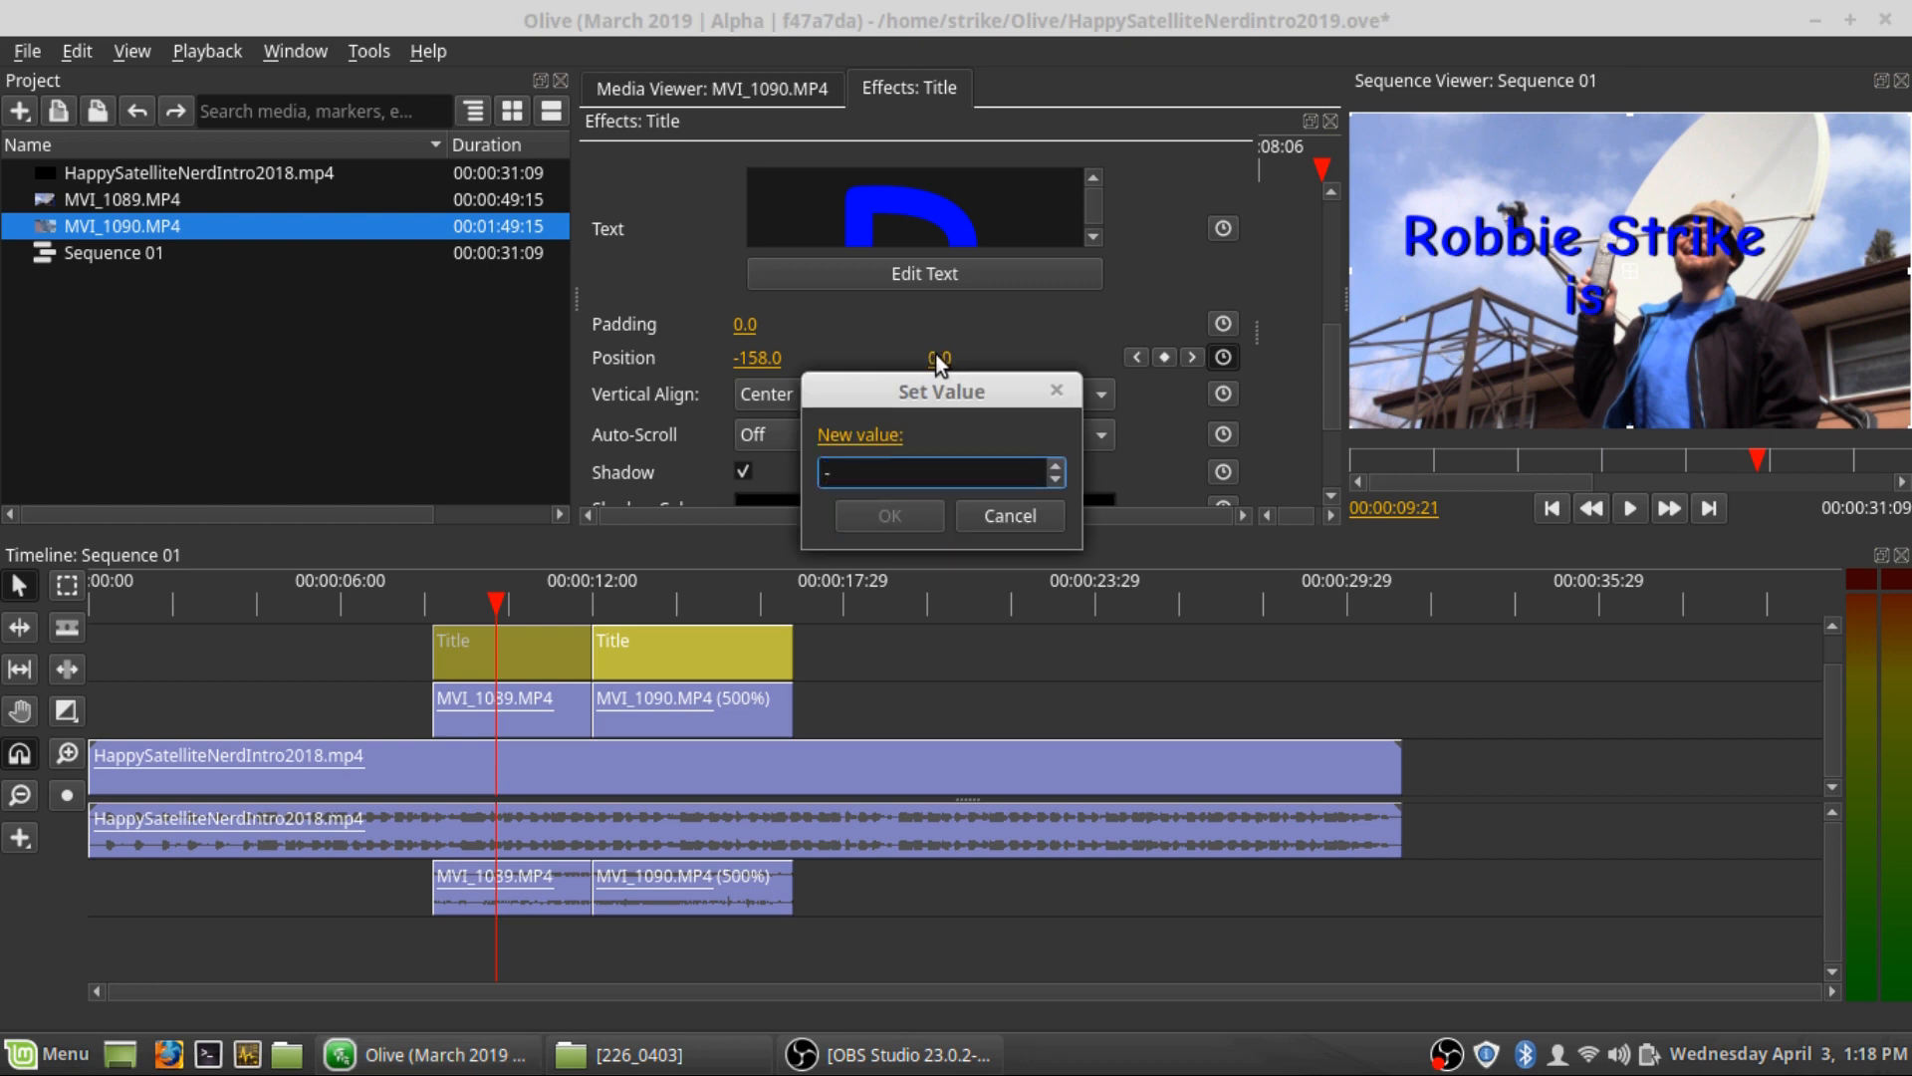
type("200")
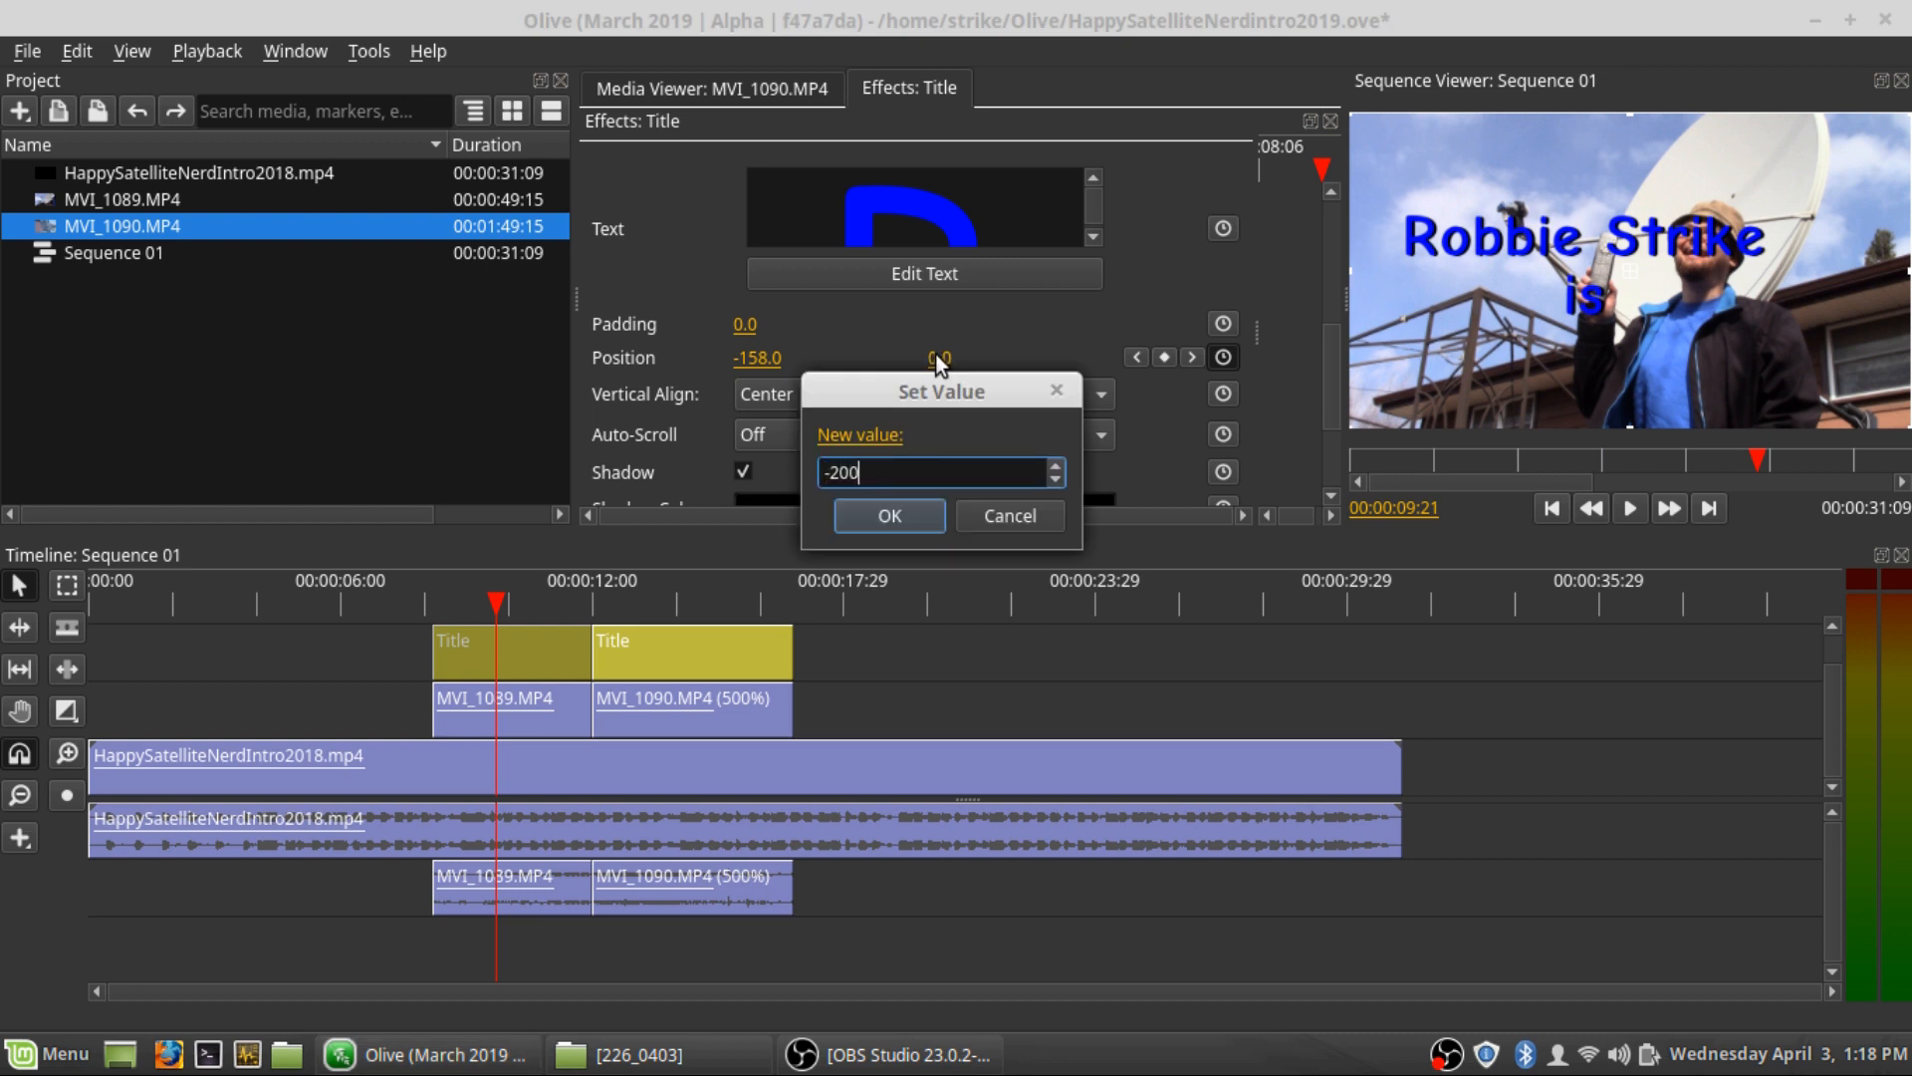
key("Return")
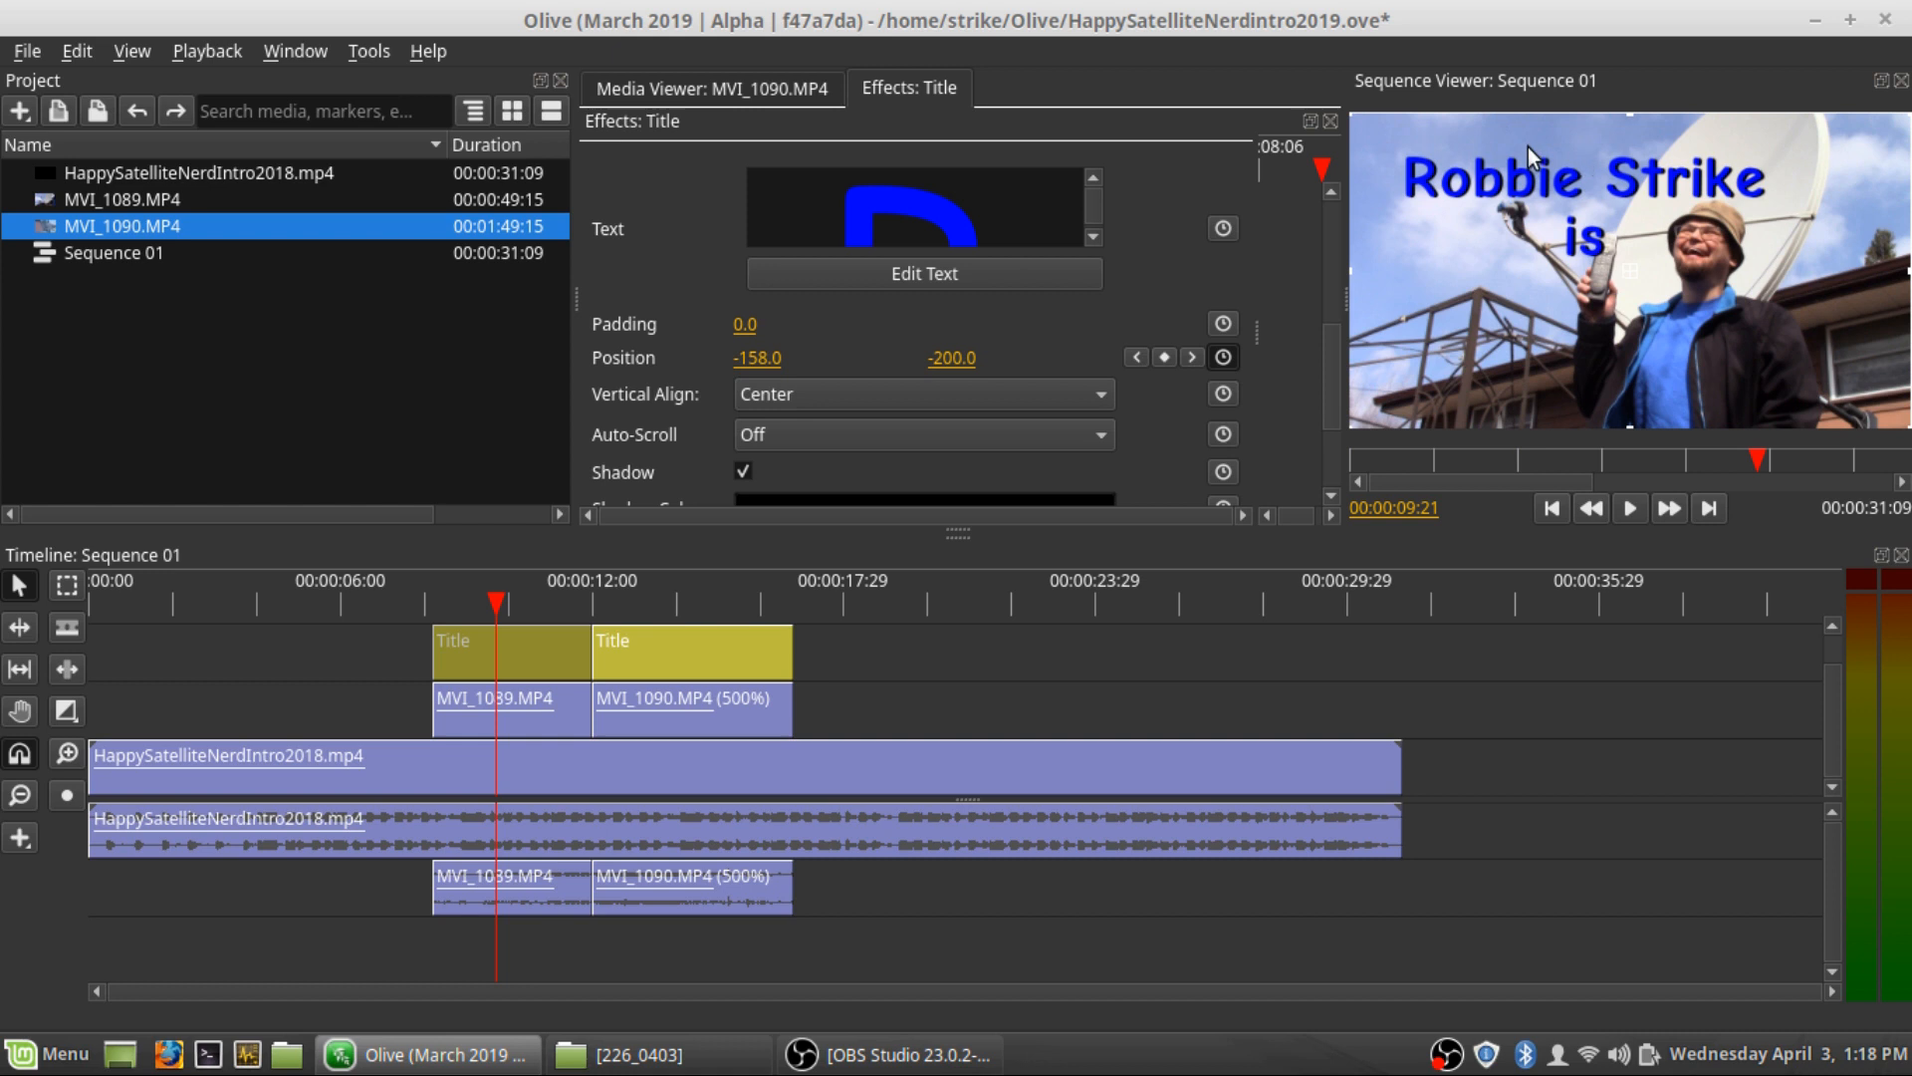
Fine-tune the title's vertical position value in small increments
left_click(940, 360)
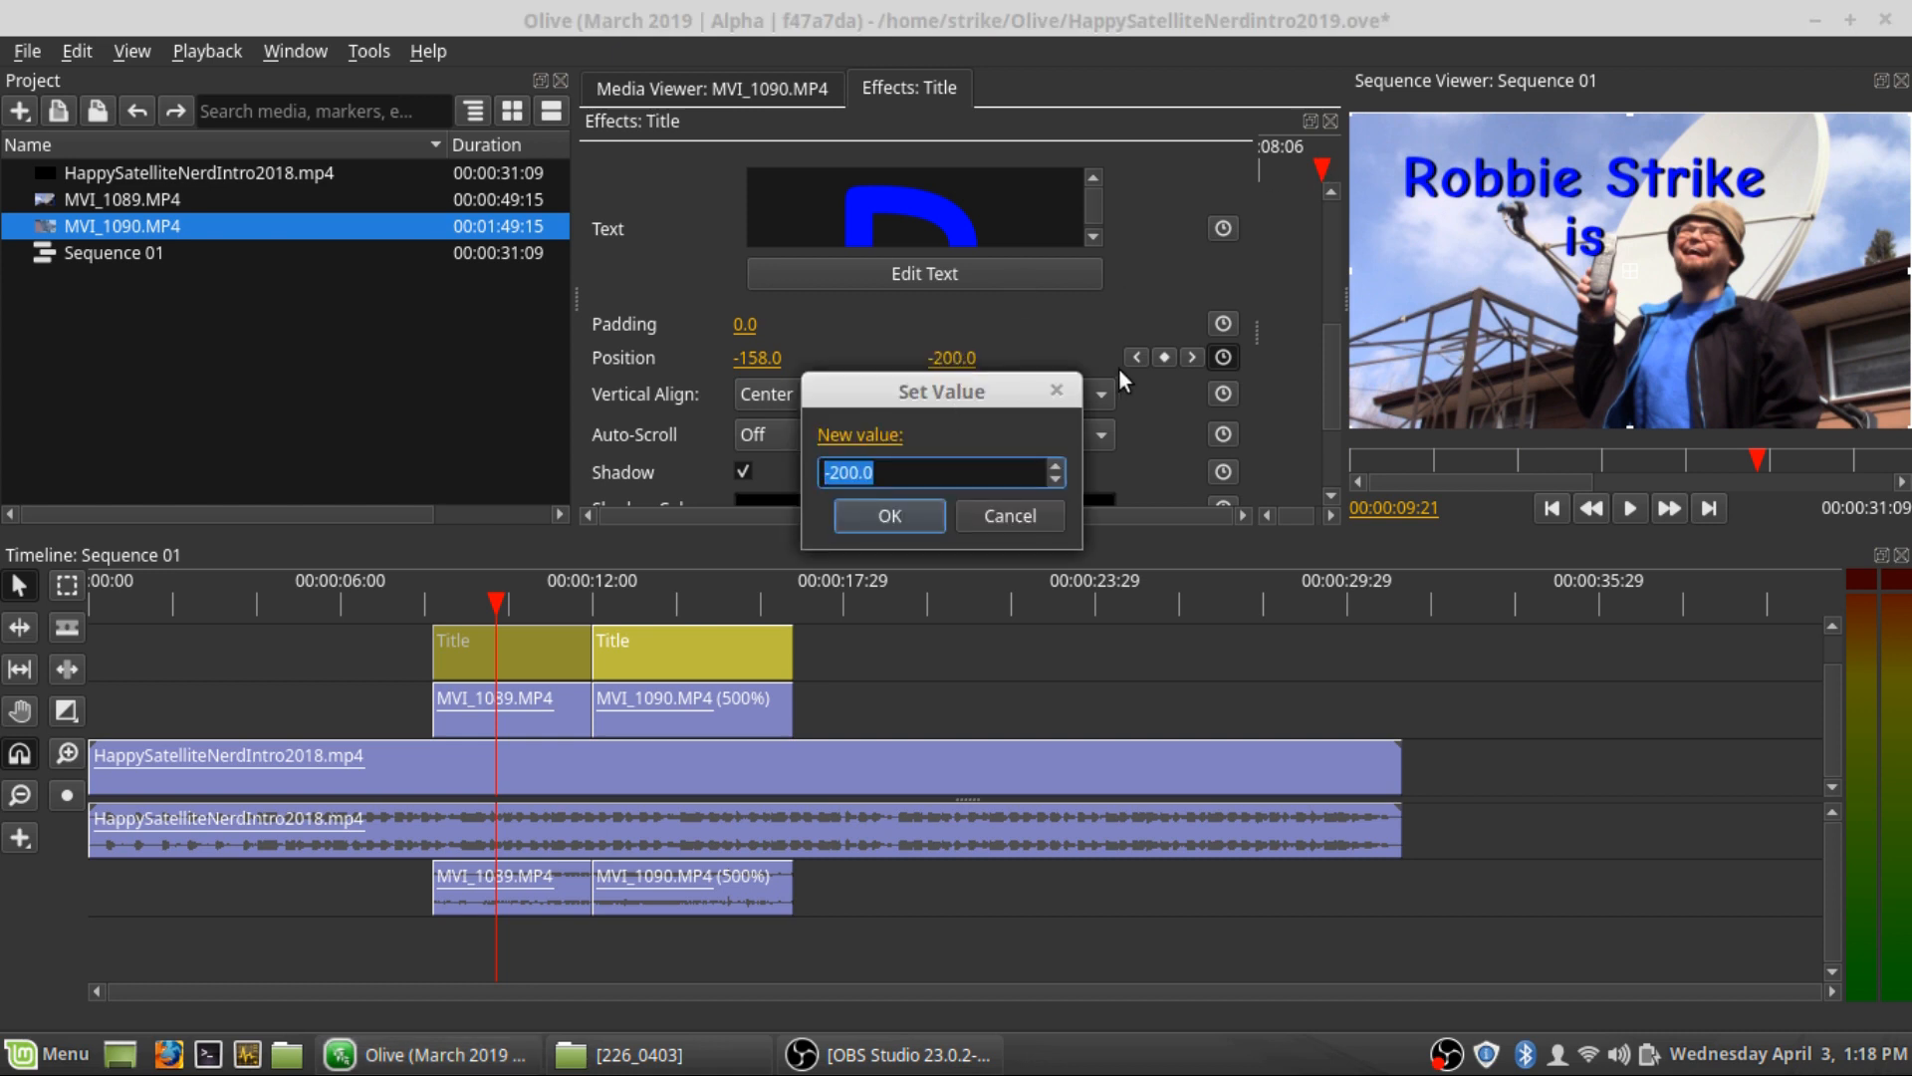
left_click(1055, 466)
left_click(1060, 477)
left_click_drag(1060, 475, 1059, 476)
left_click(898, 511)
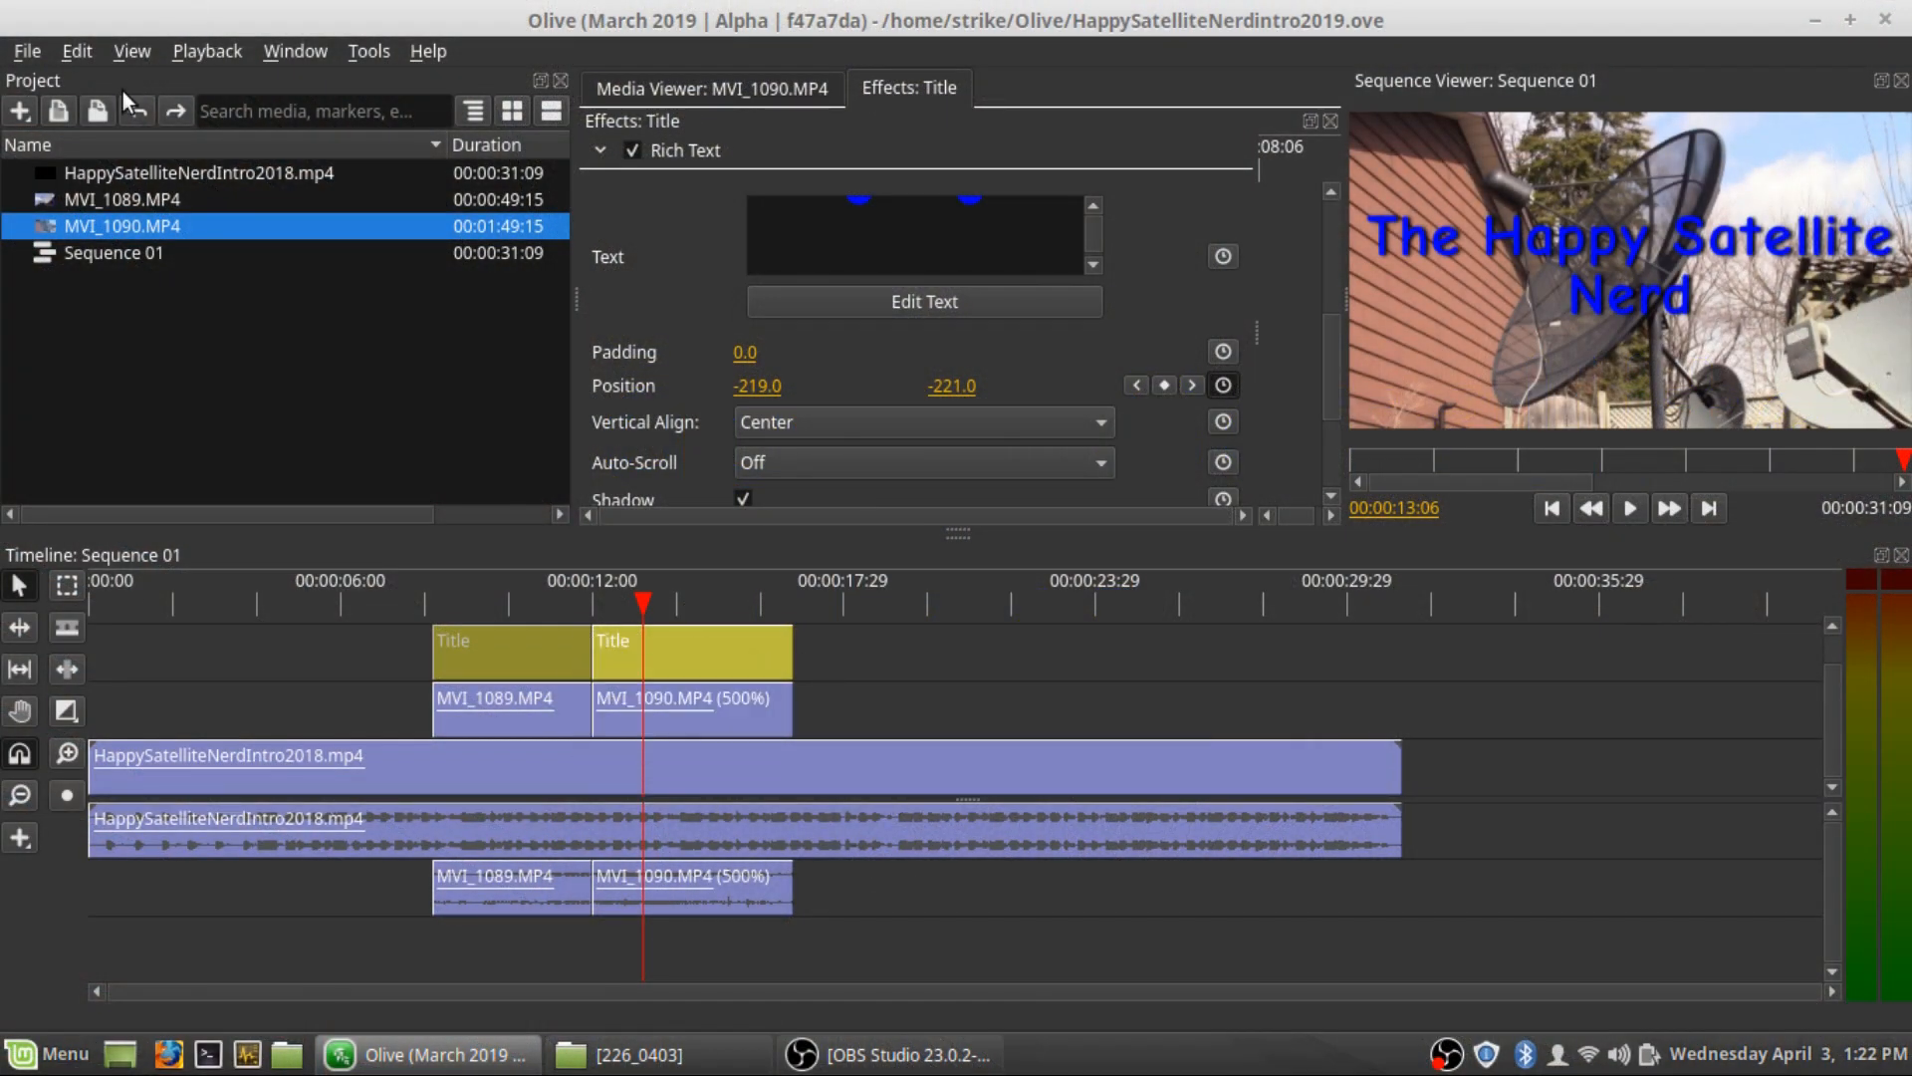
Open the export settings for Sequence 01 and review the H.264 codec choice and the advanced video settings without changing them
left_click(28, 53)
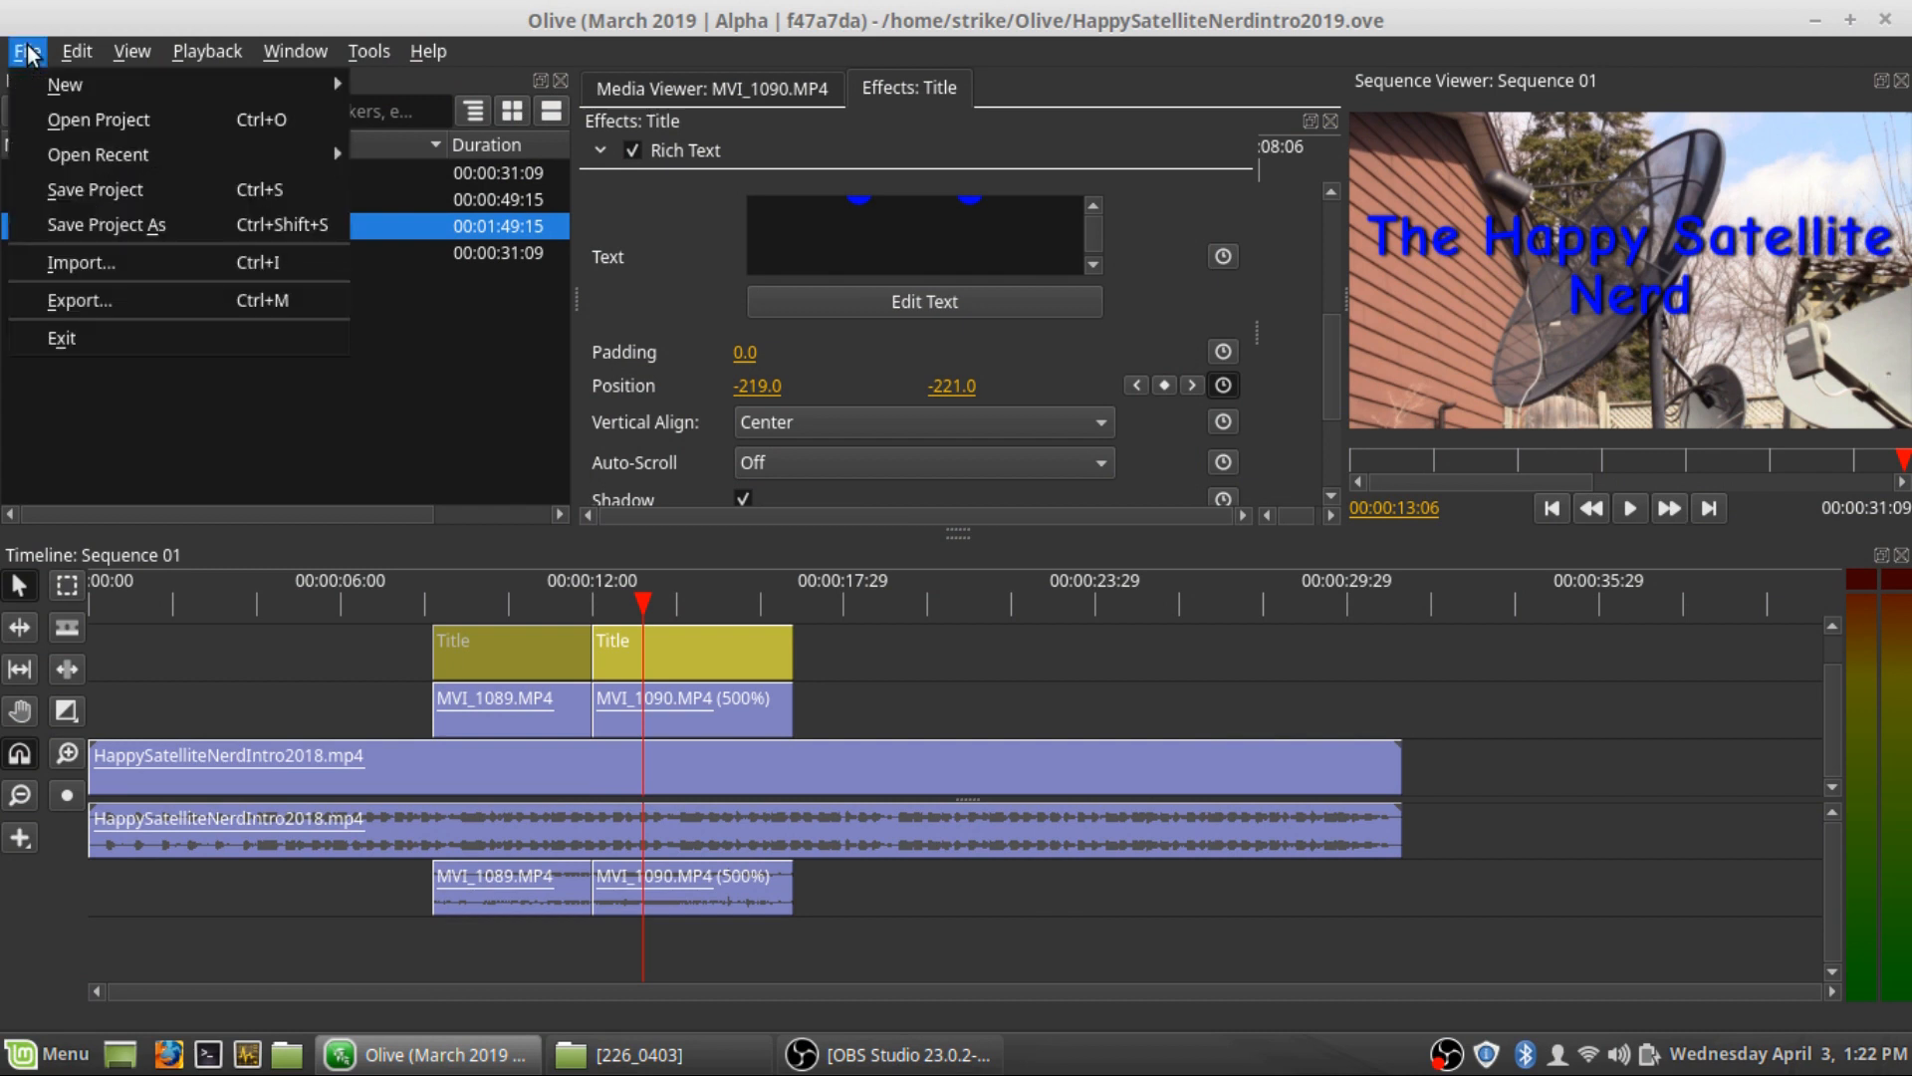
left_click(159, 301)
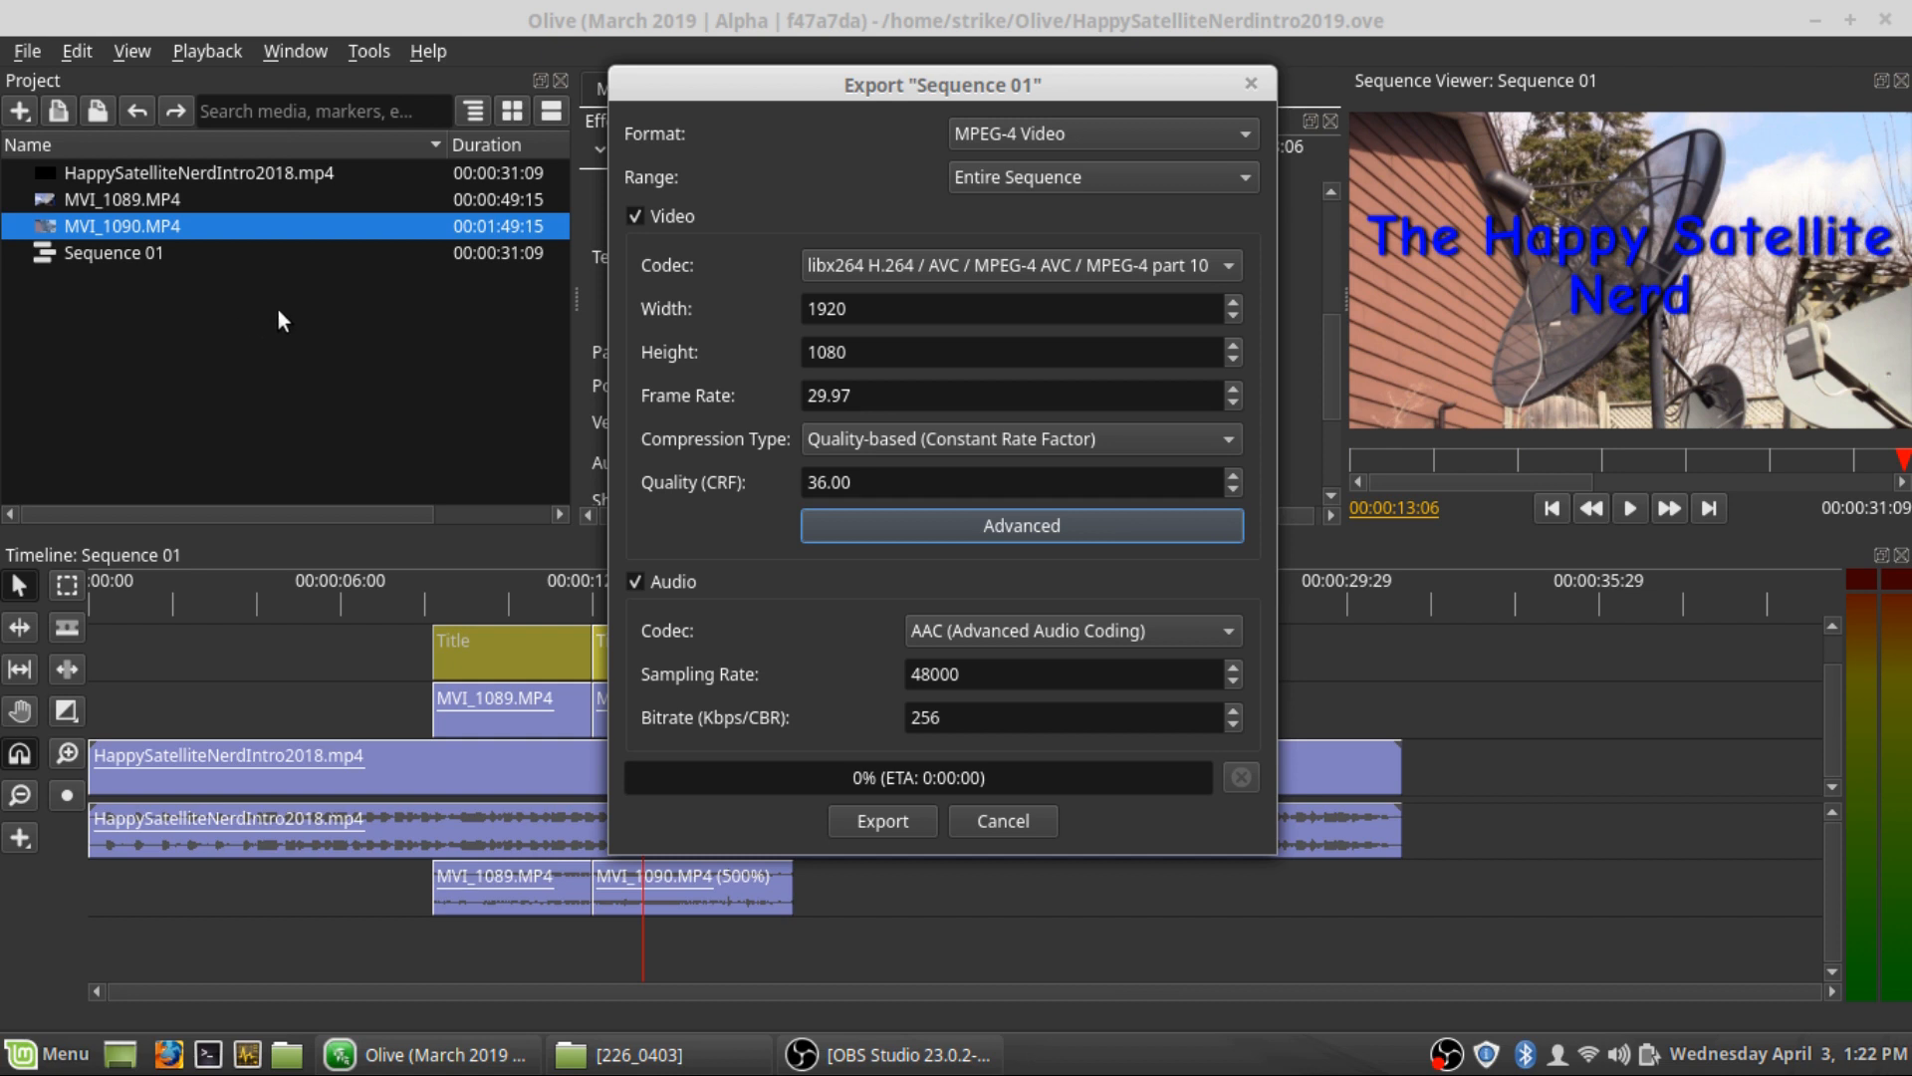
left_click(1085, 267)
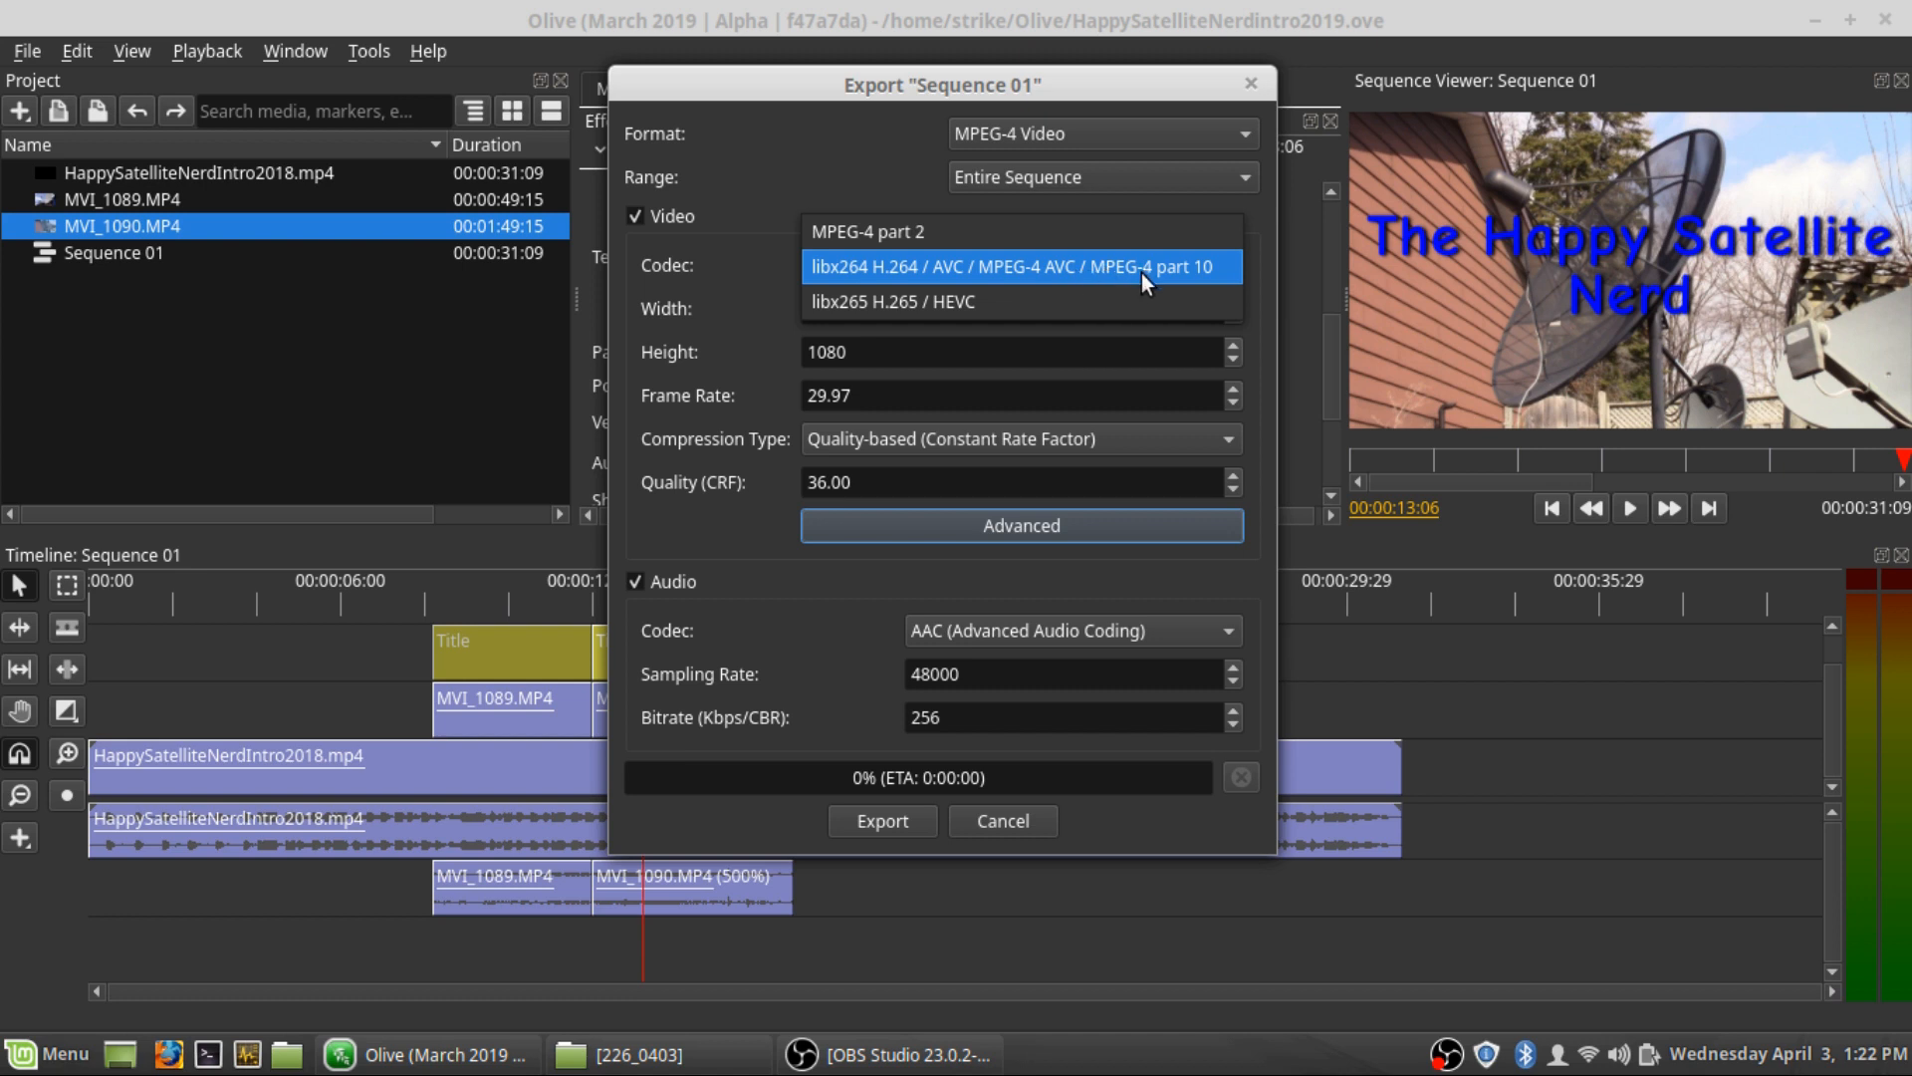
left_click(1072, 271)
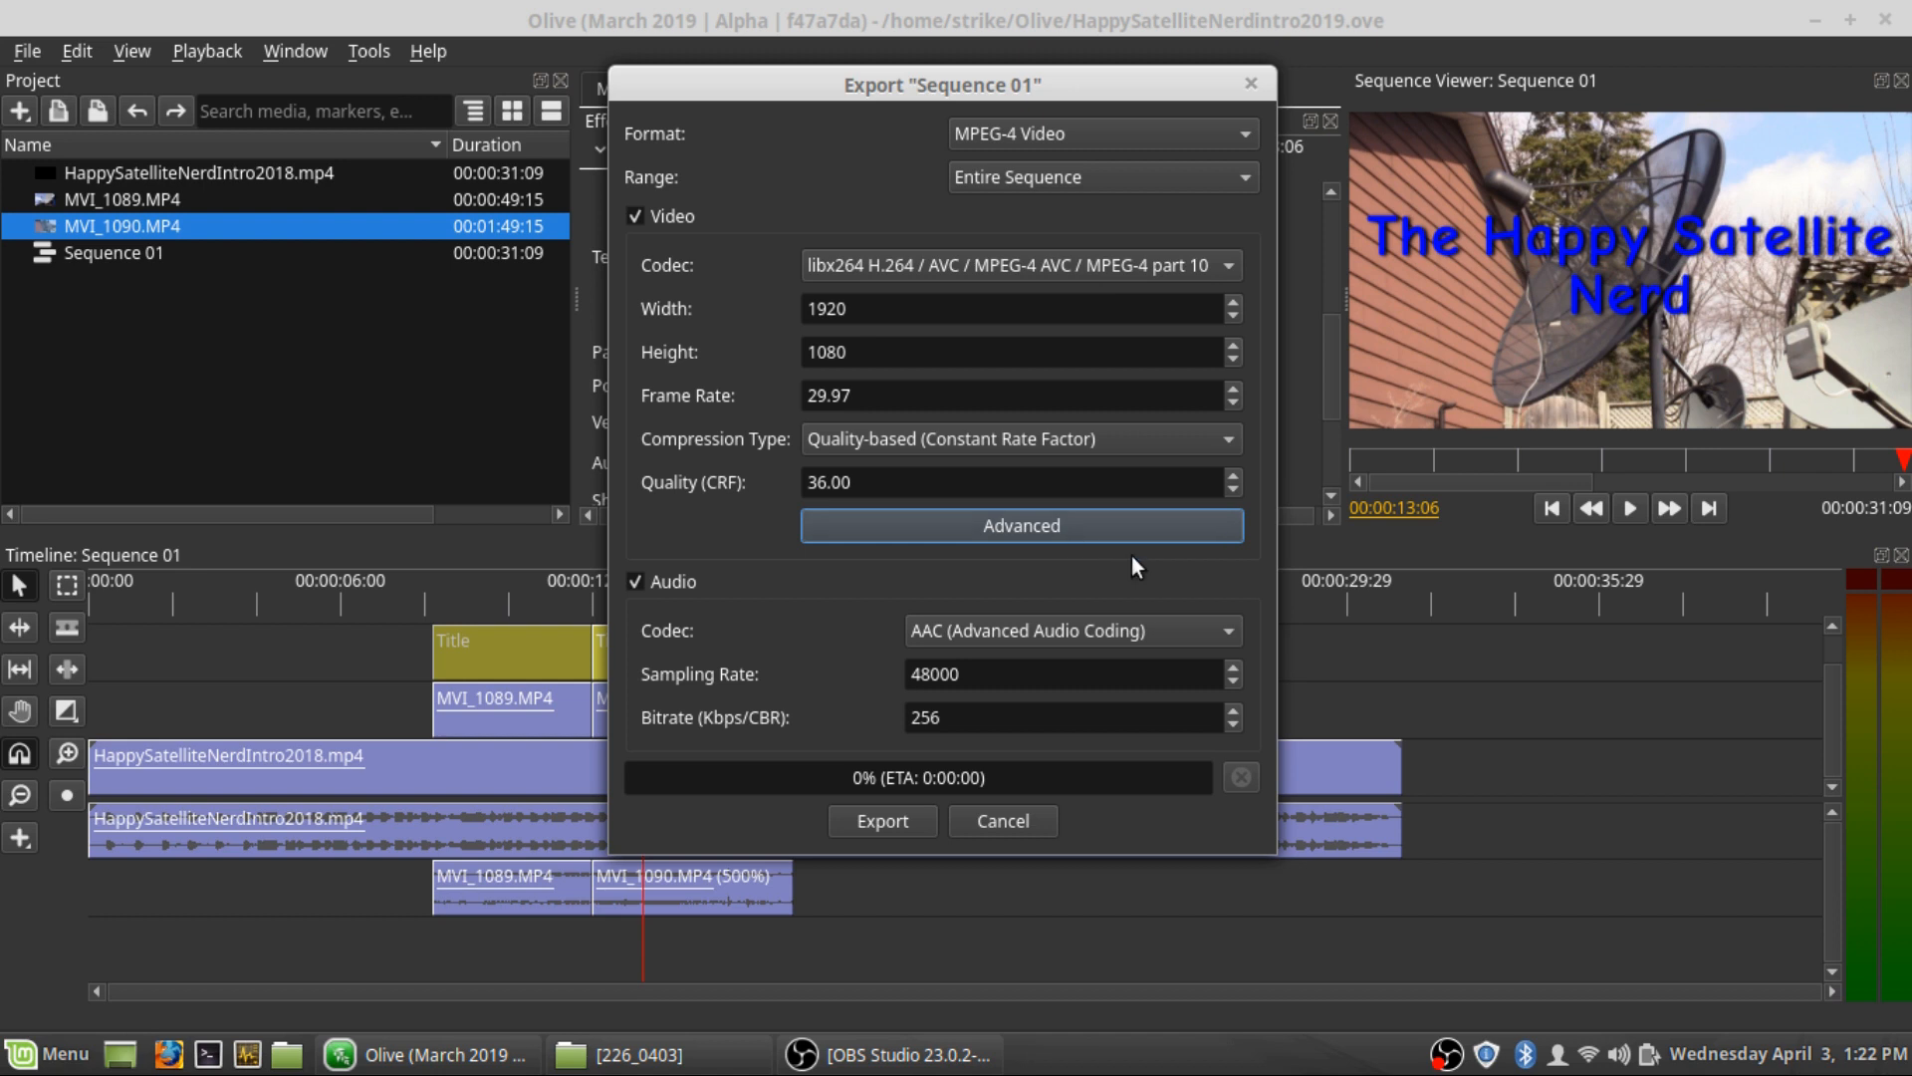
left_click(1114, 526)
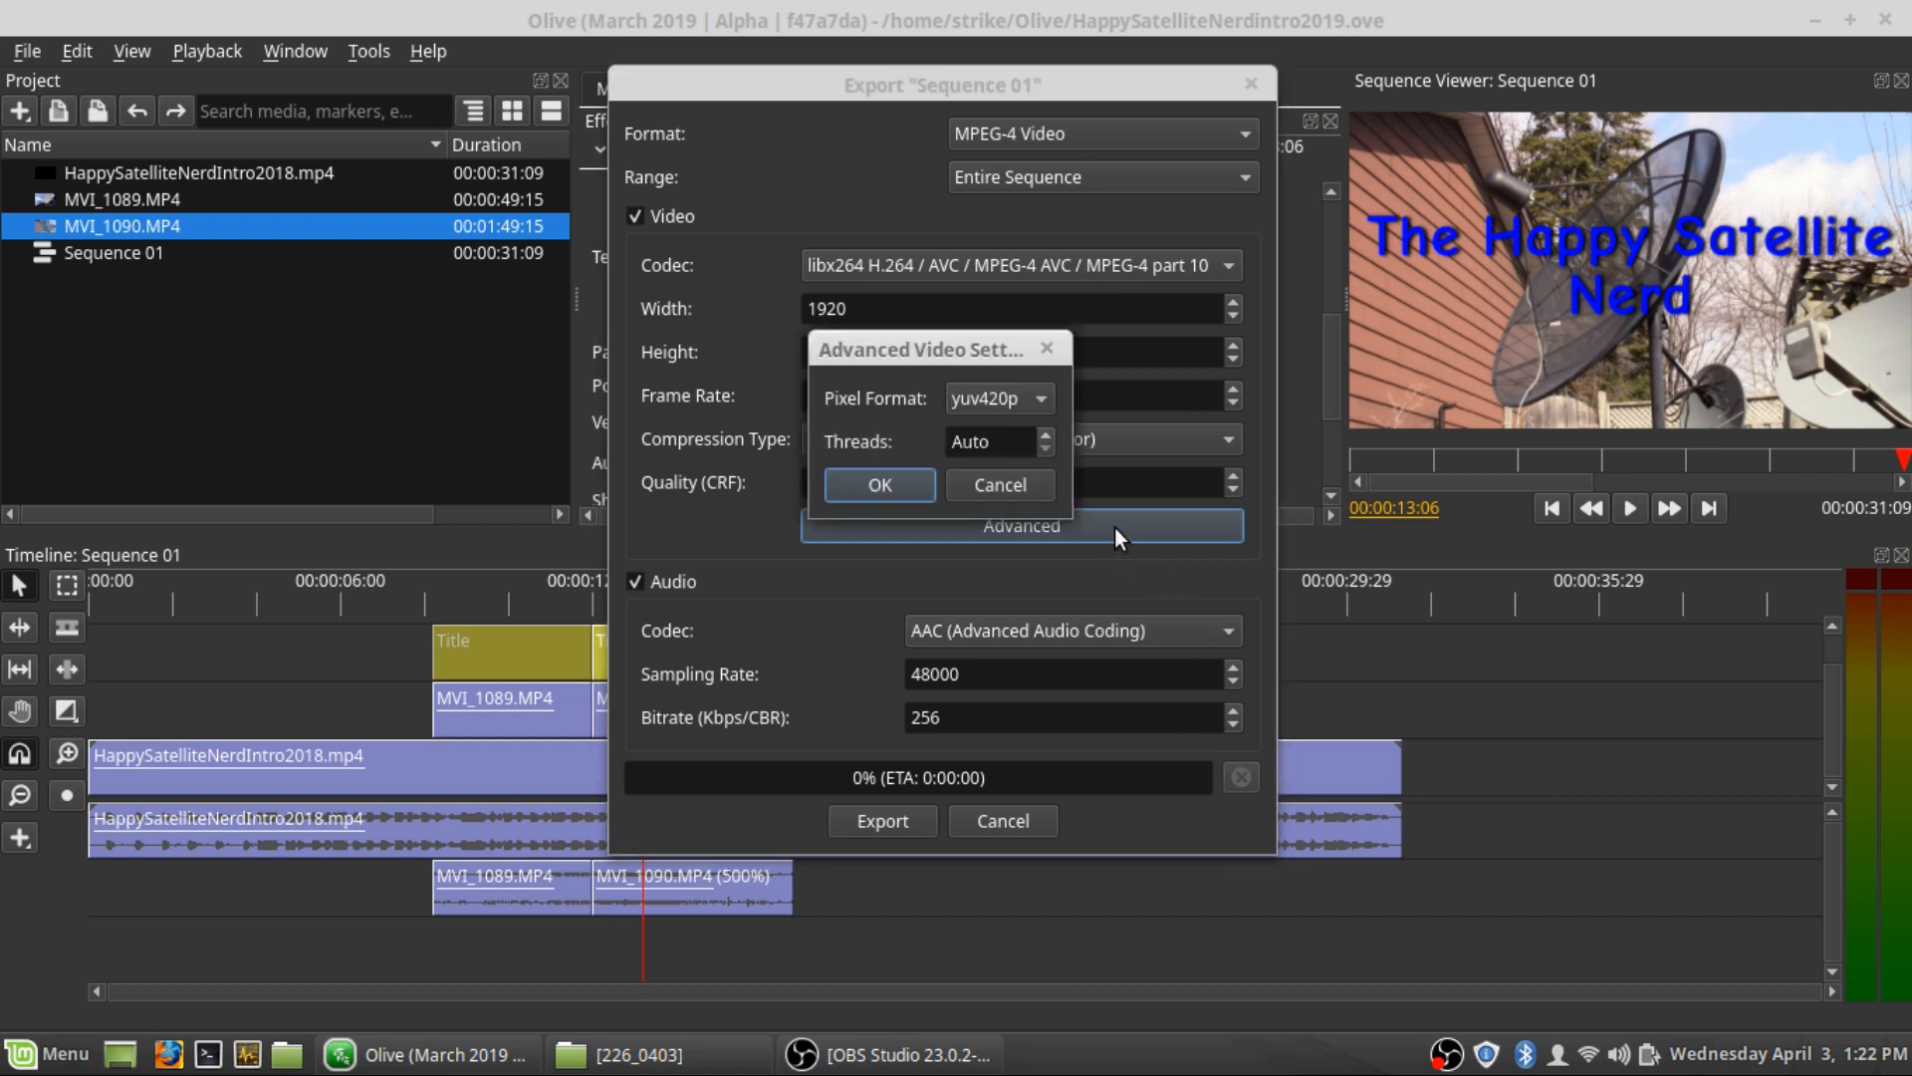
left_click(1022, 488)
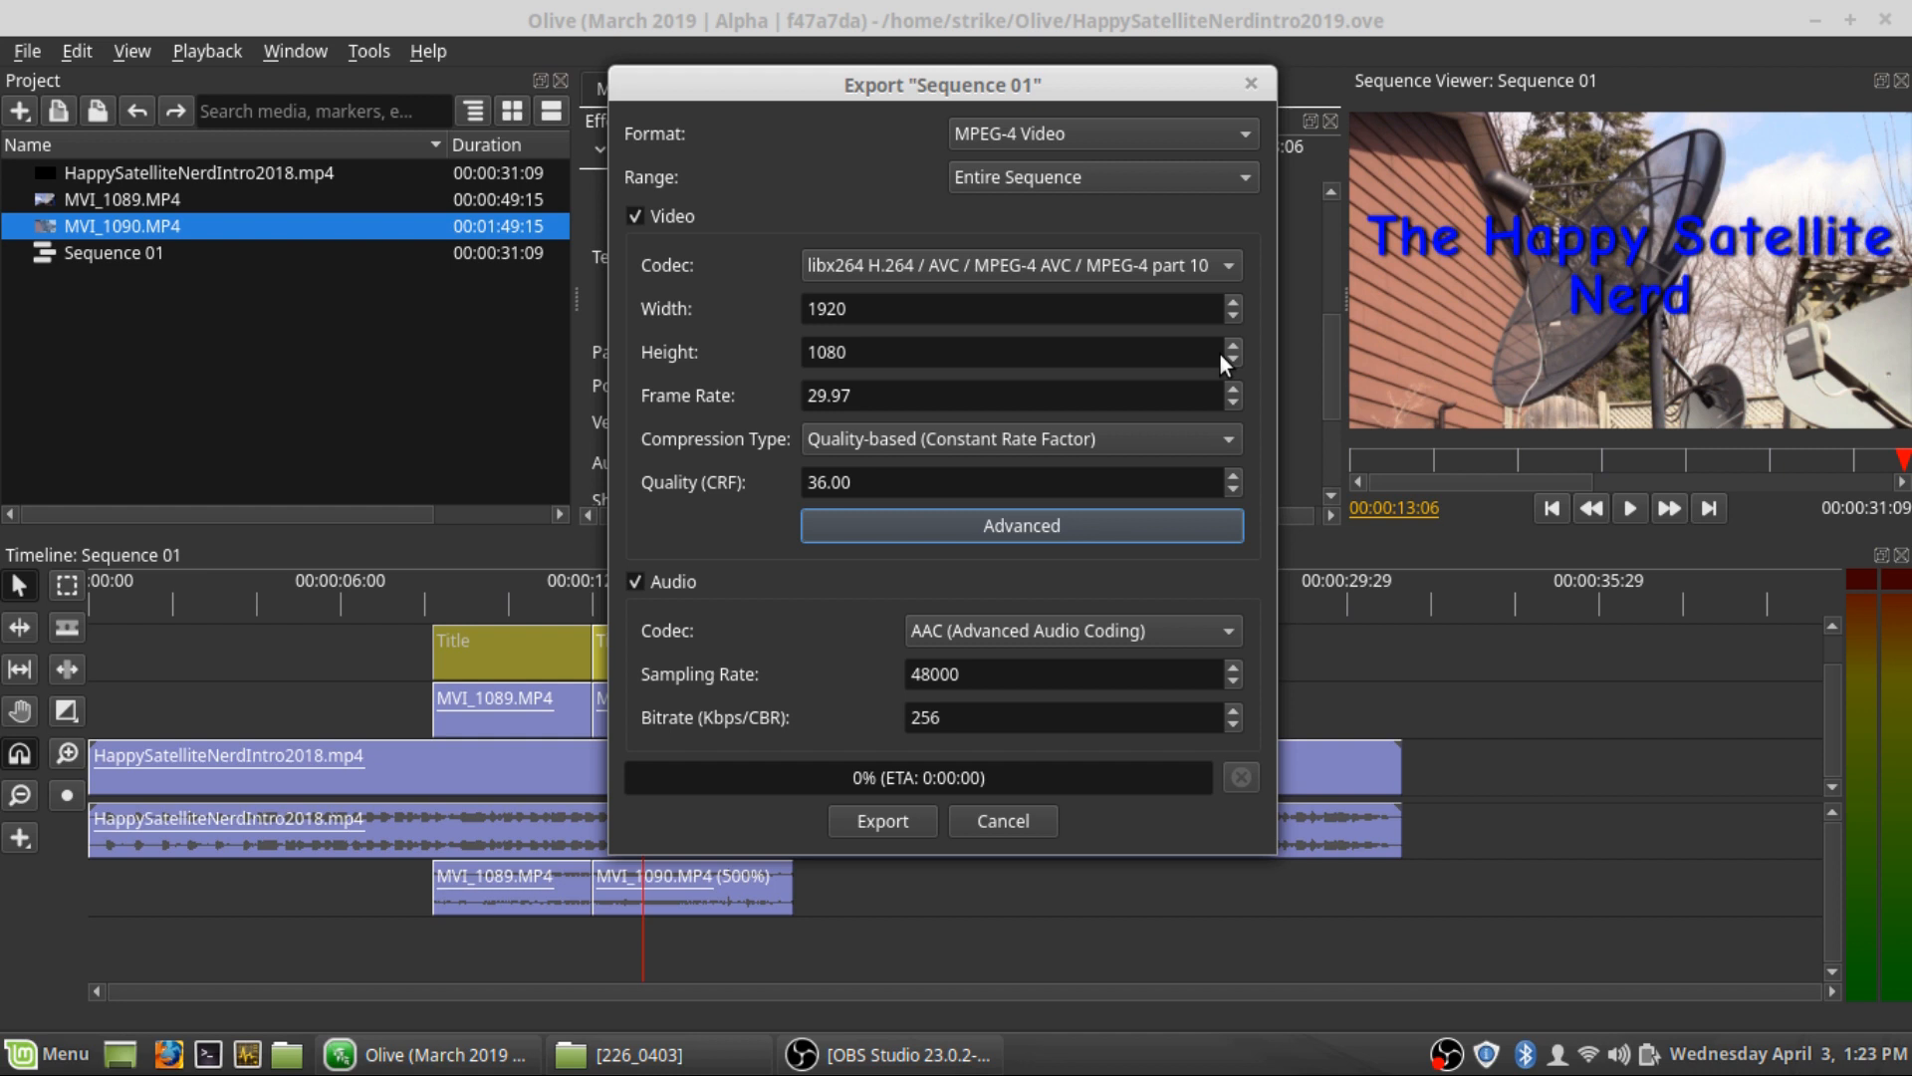
Set the export's video codec to MPEG-4 part 2 with a bitrate of 4 Mbps
left_click(1177, 265)
left_click(1180, 265)
left_click(1182, 265)
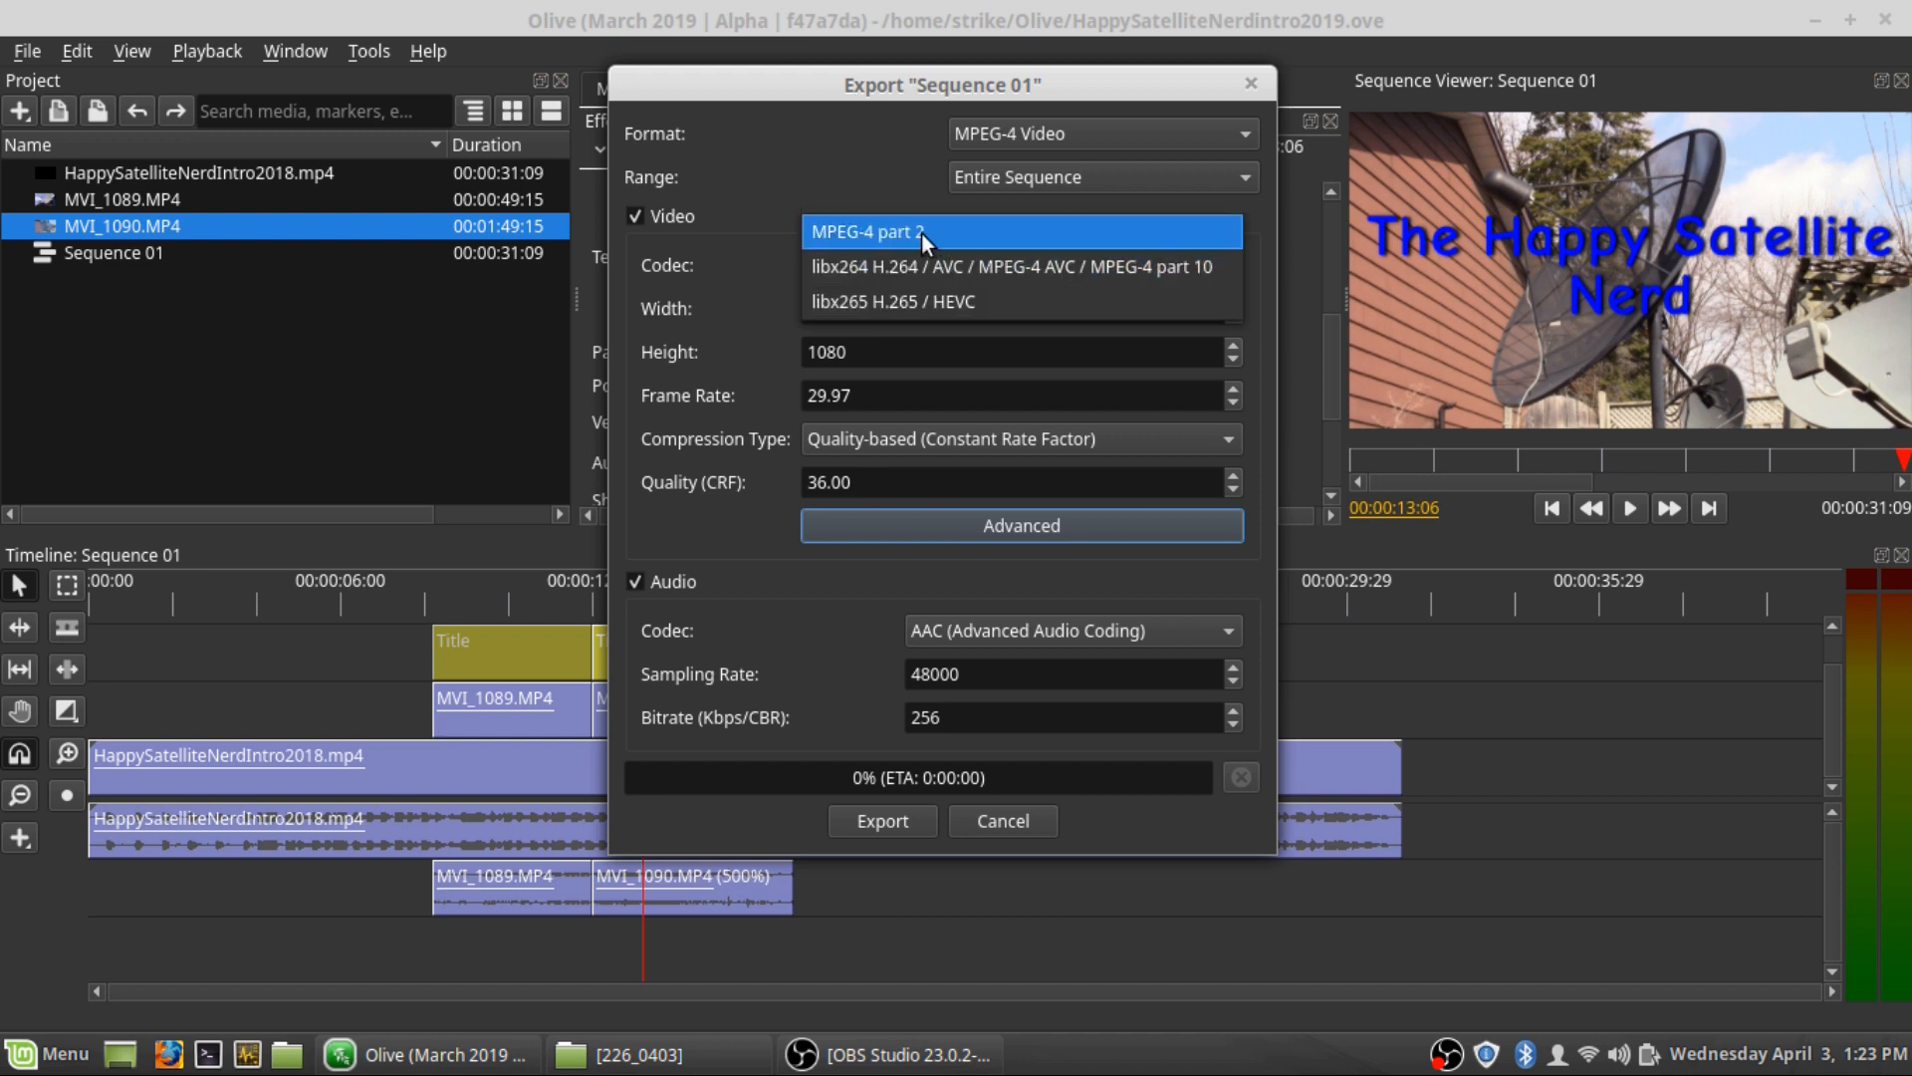
left_click(868, 237)
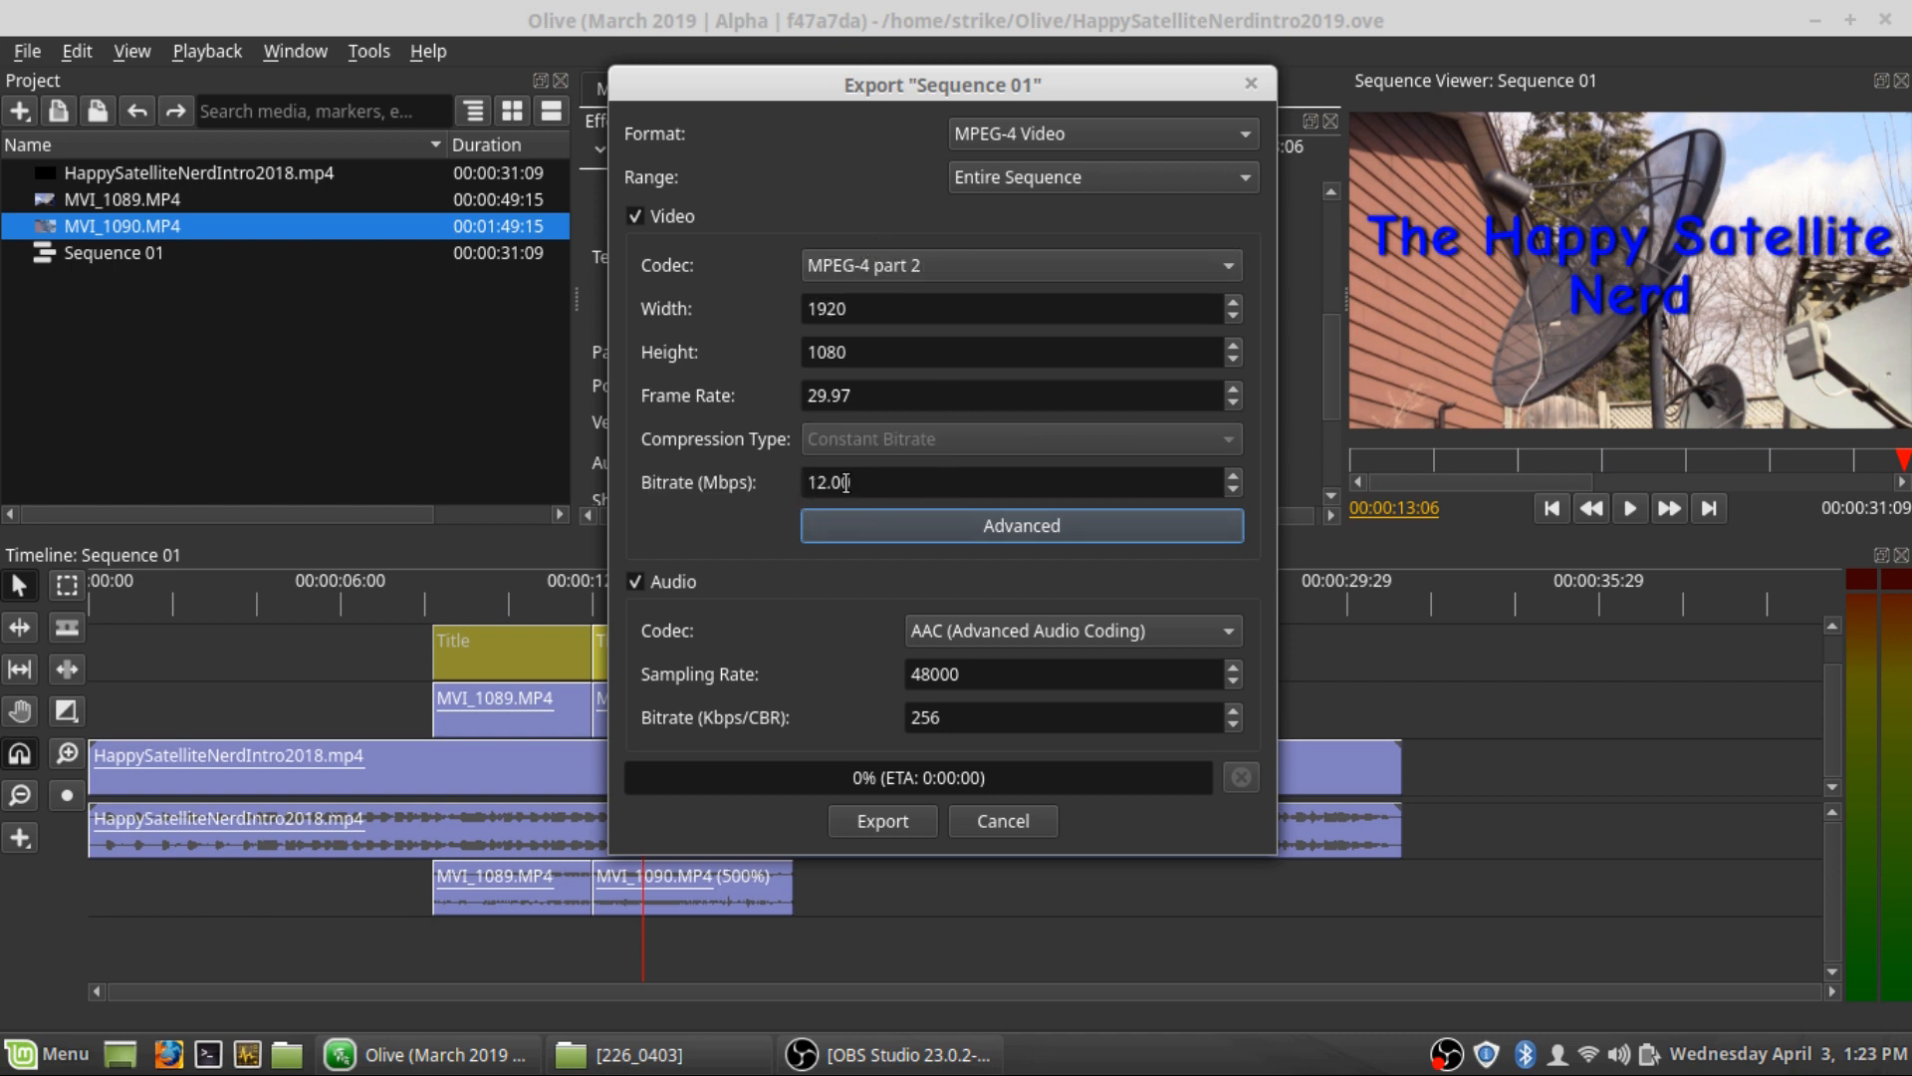
left_click_drag(859, 481, 771, 478)
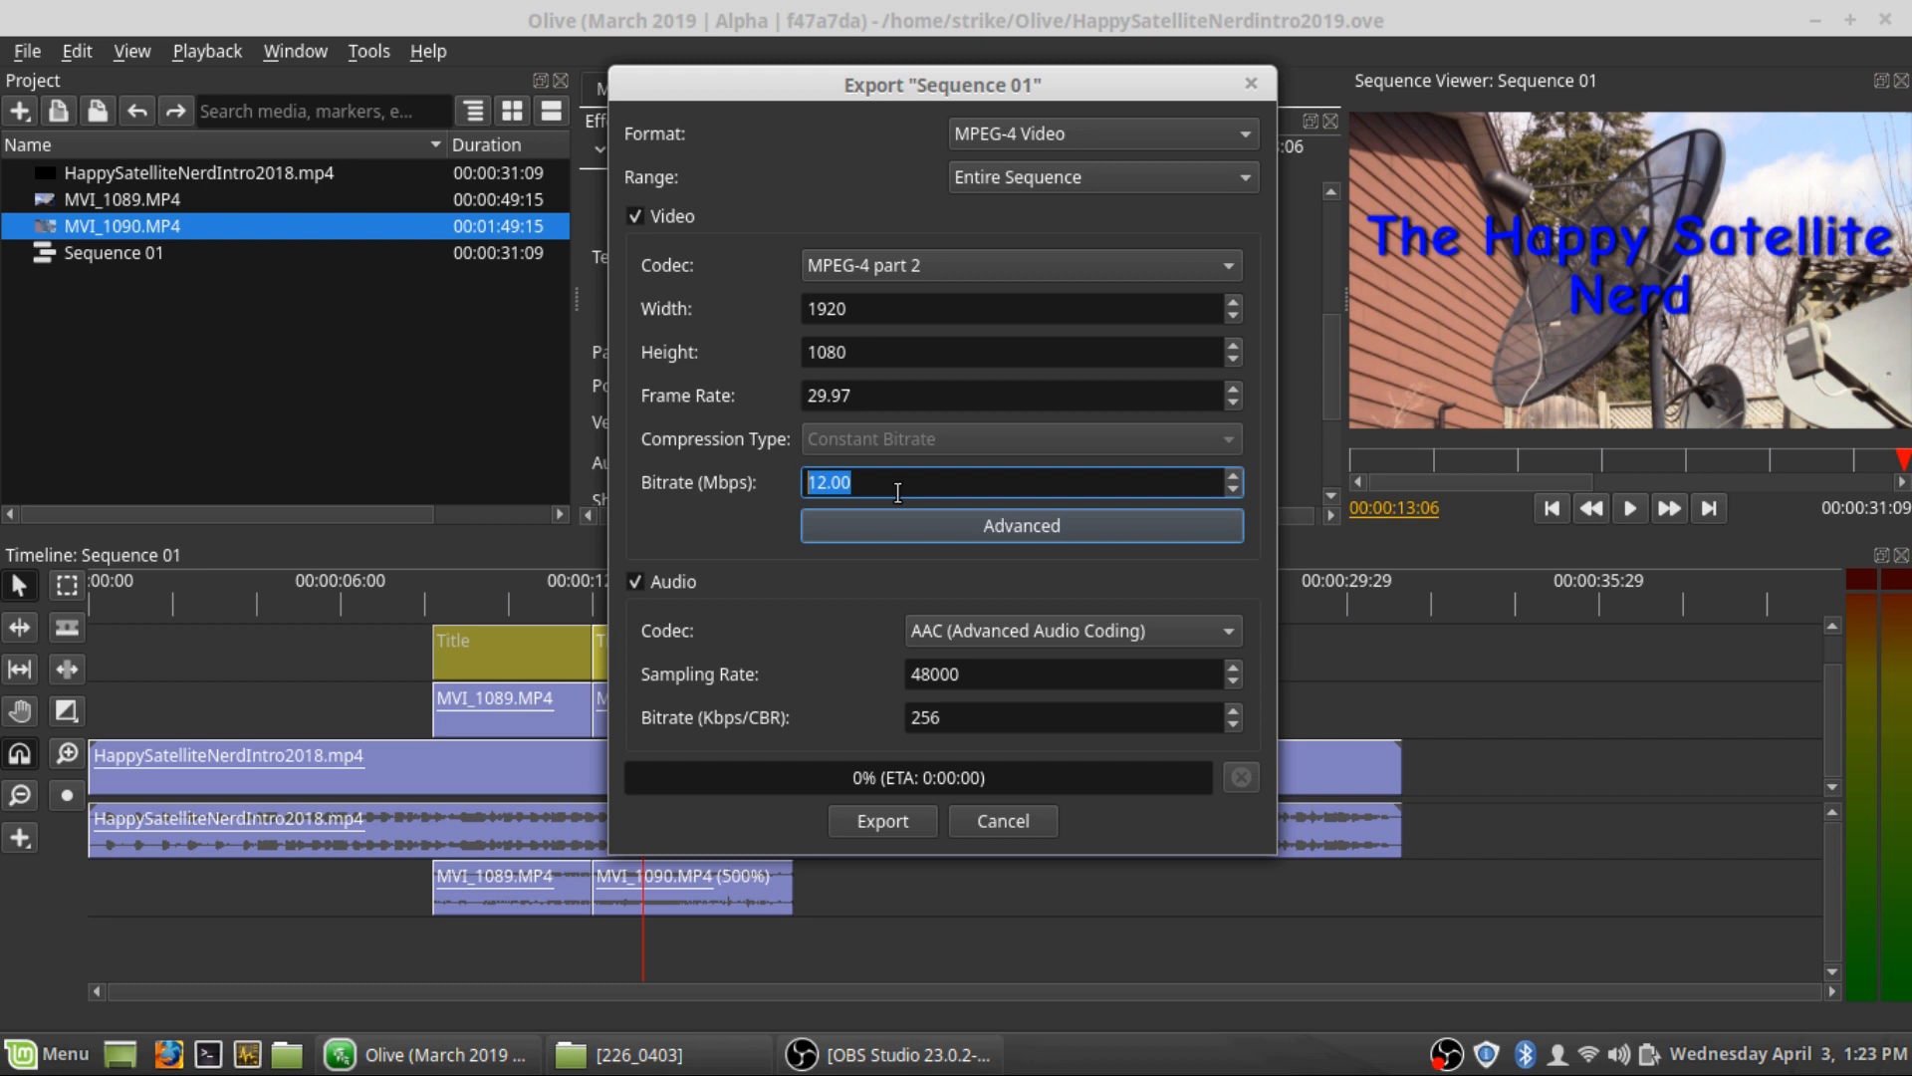
type("4")
key("BackSpace")
type("4")
left_click(1041, 171)
left_click(1044, 171)
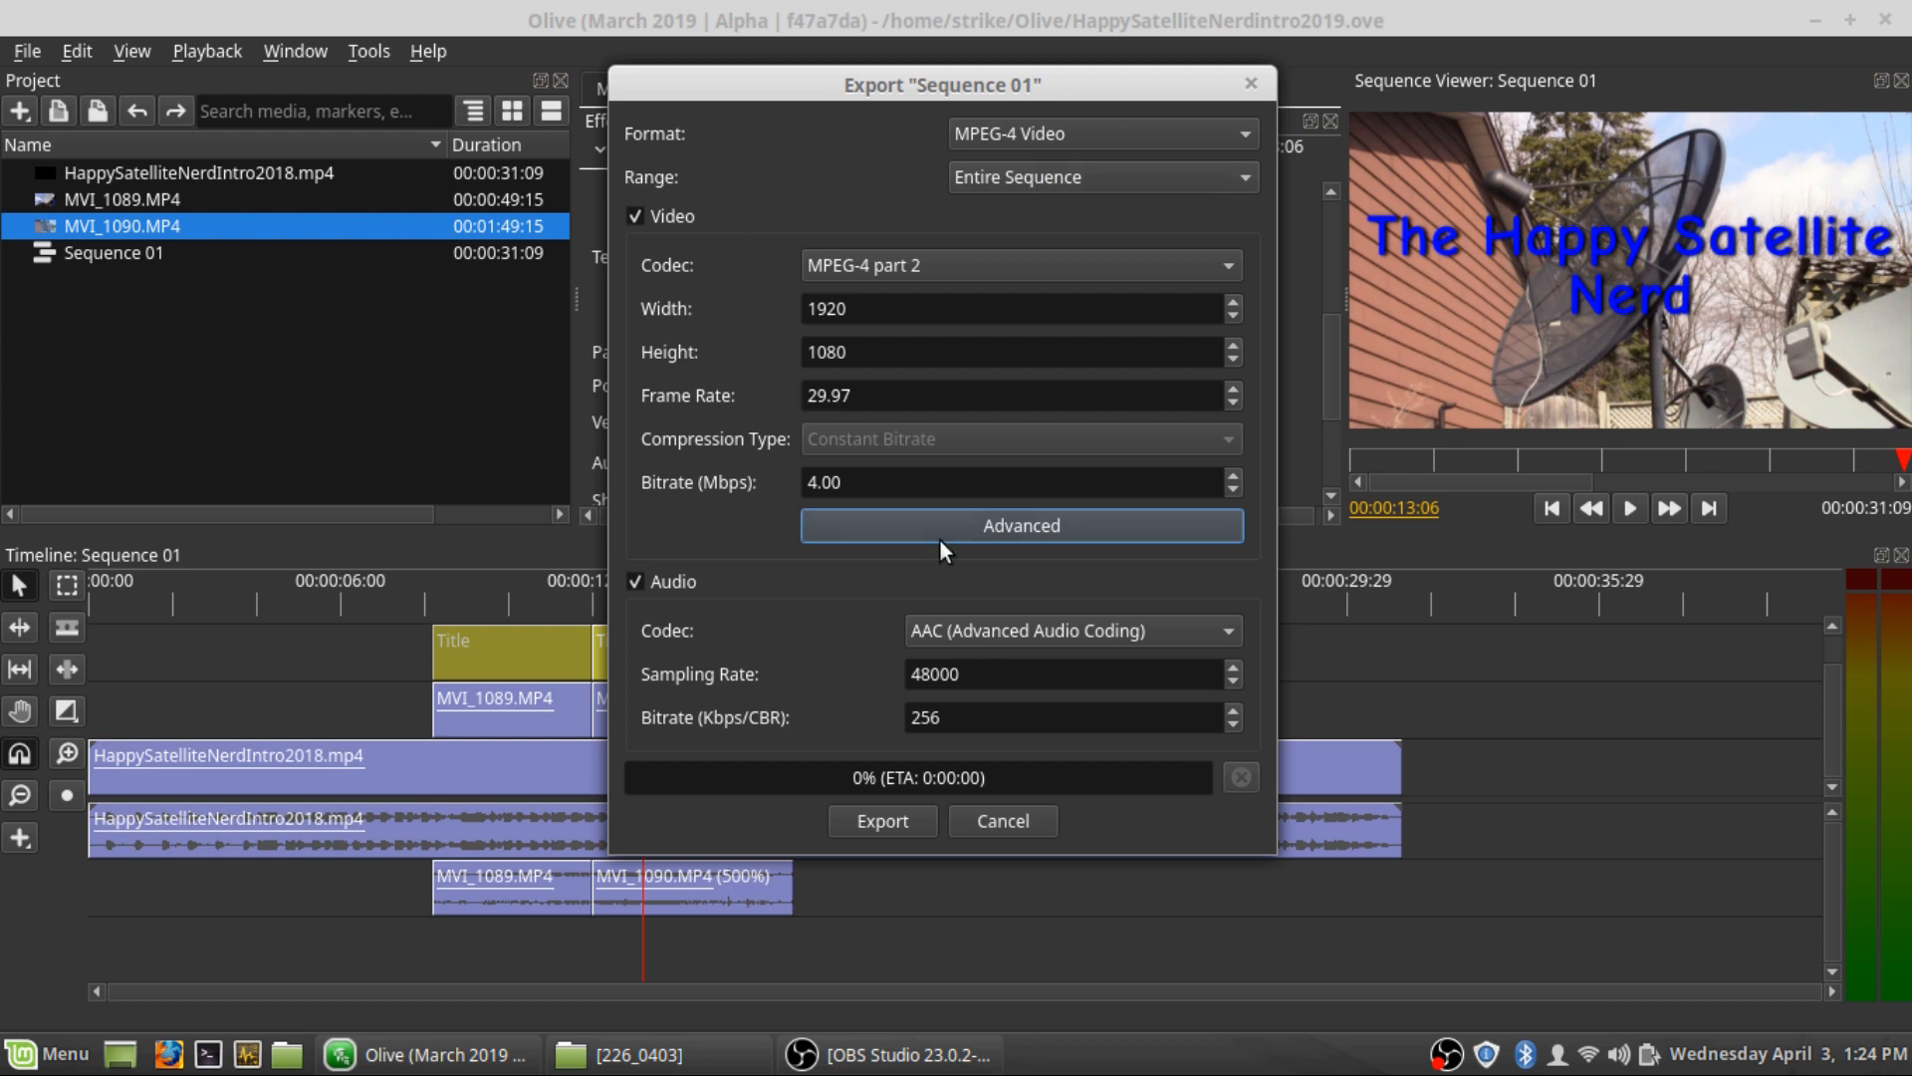
Export the sequence to the Olive folder as an MPEG-4 video named HappySatelliteNerdintro2019
left_click(879, 822)
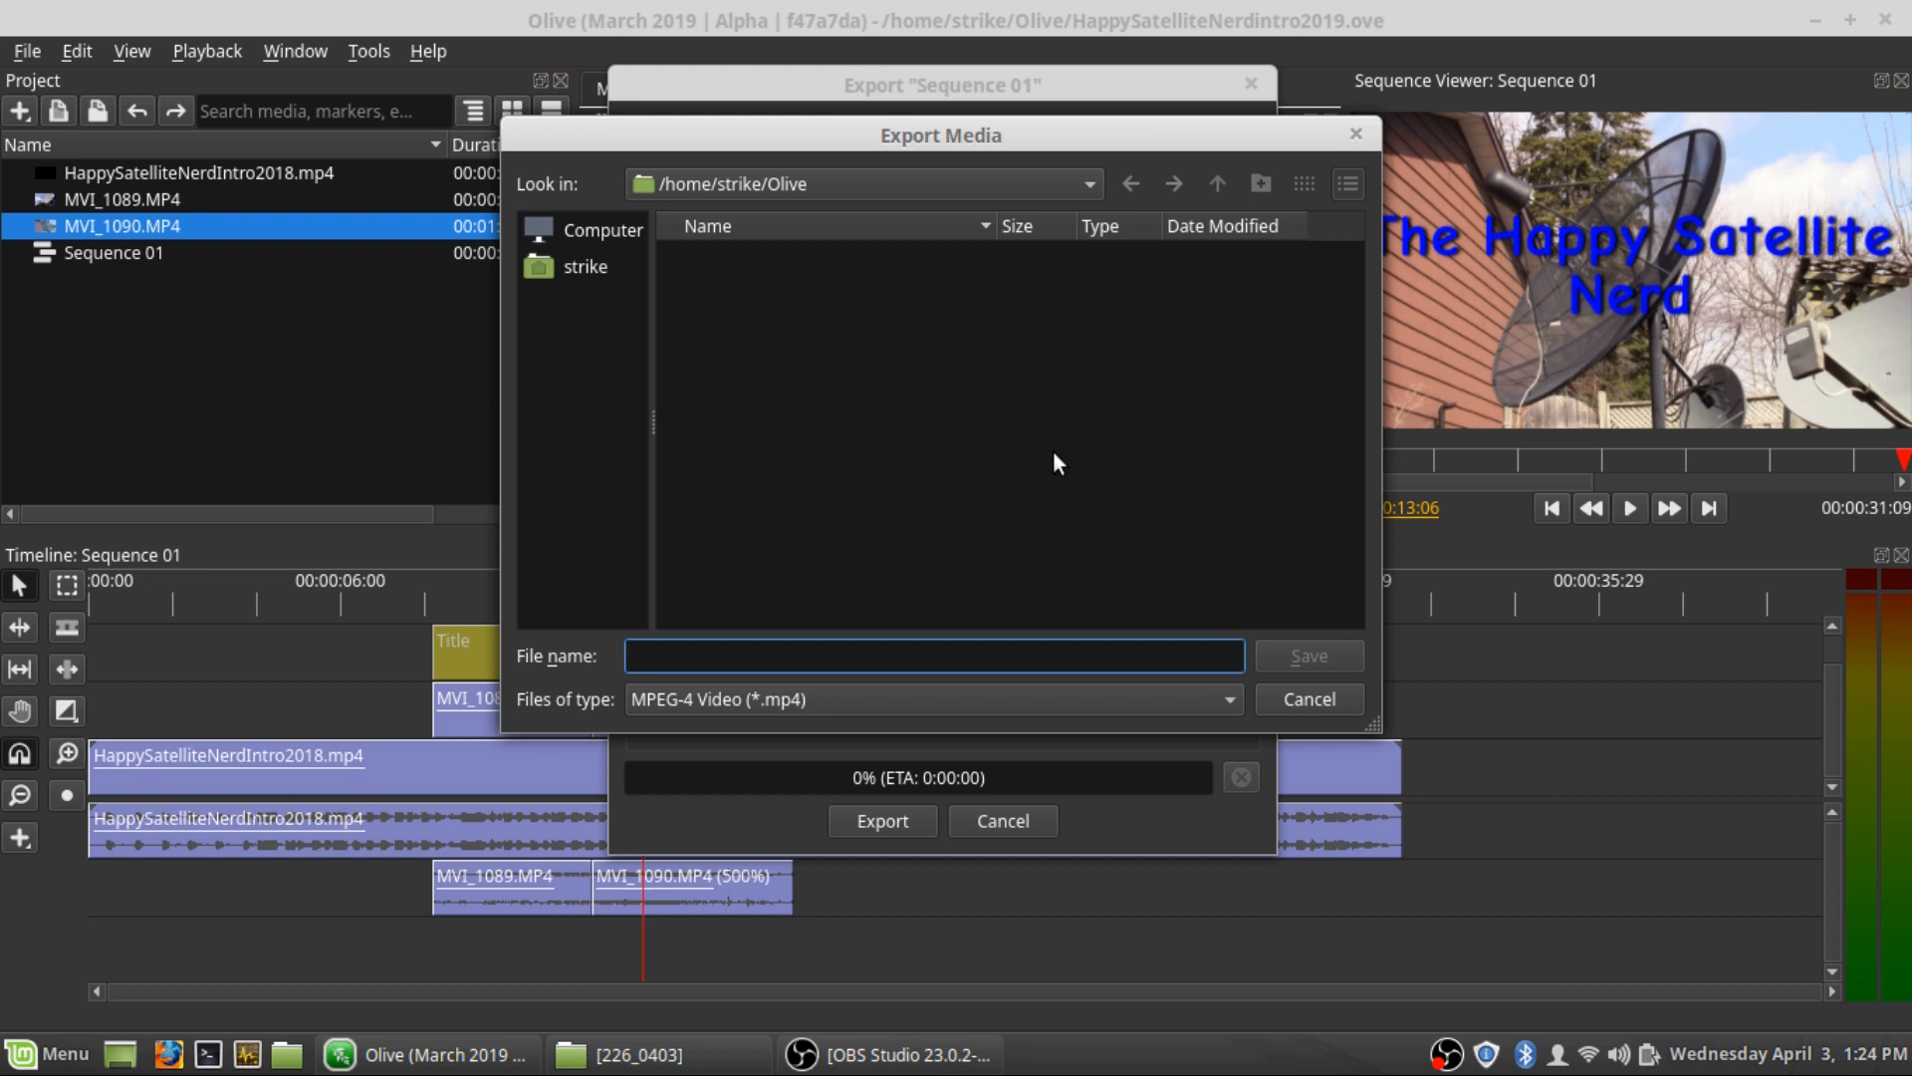
type("Happ")
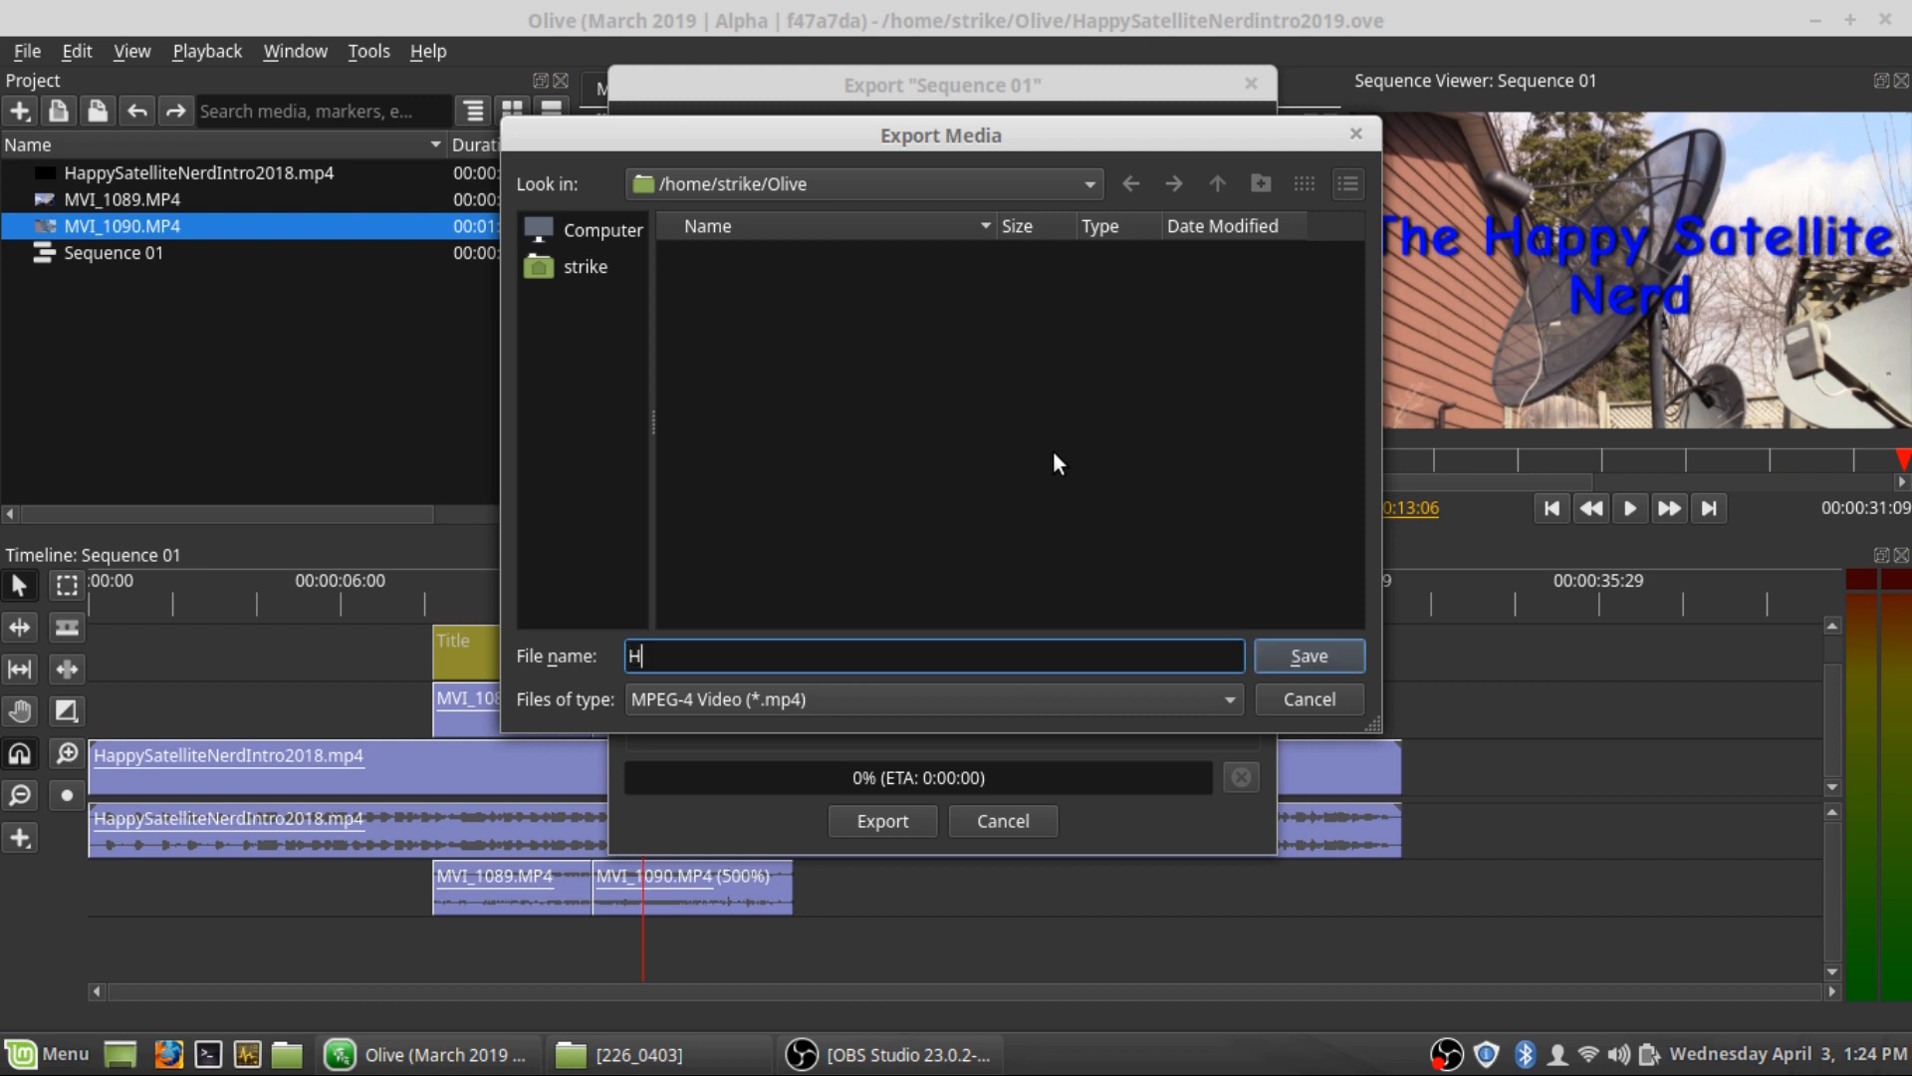
type("SatelliteNerdi")
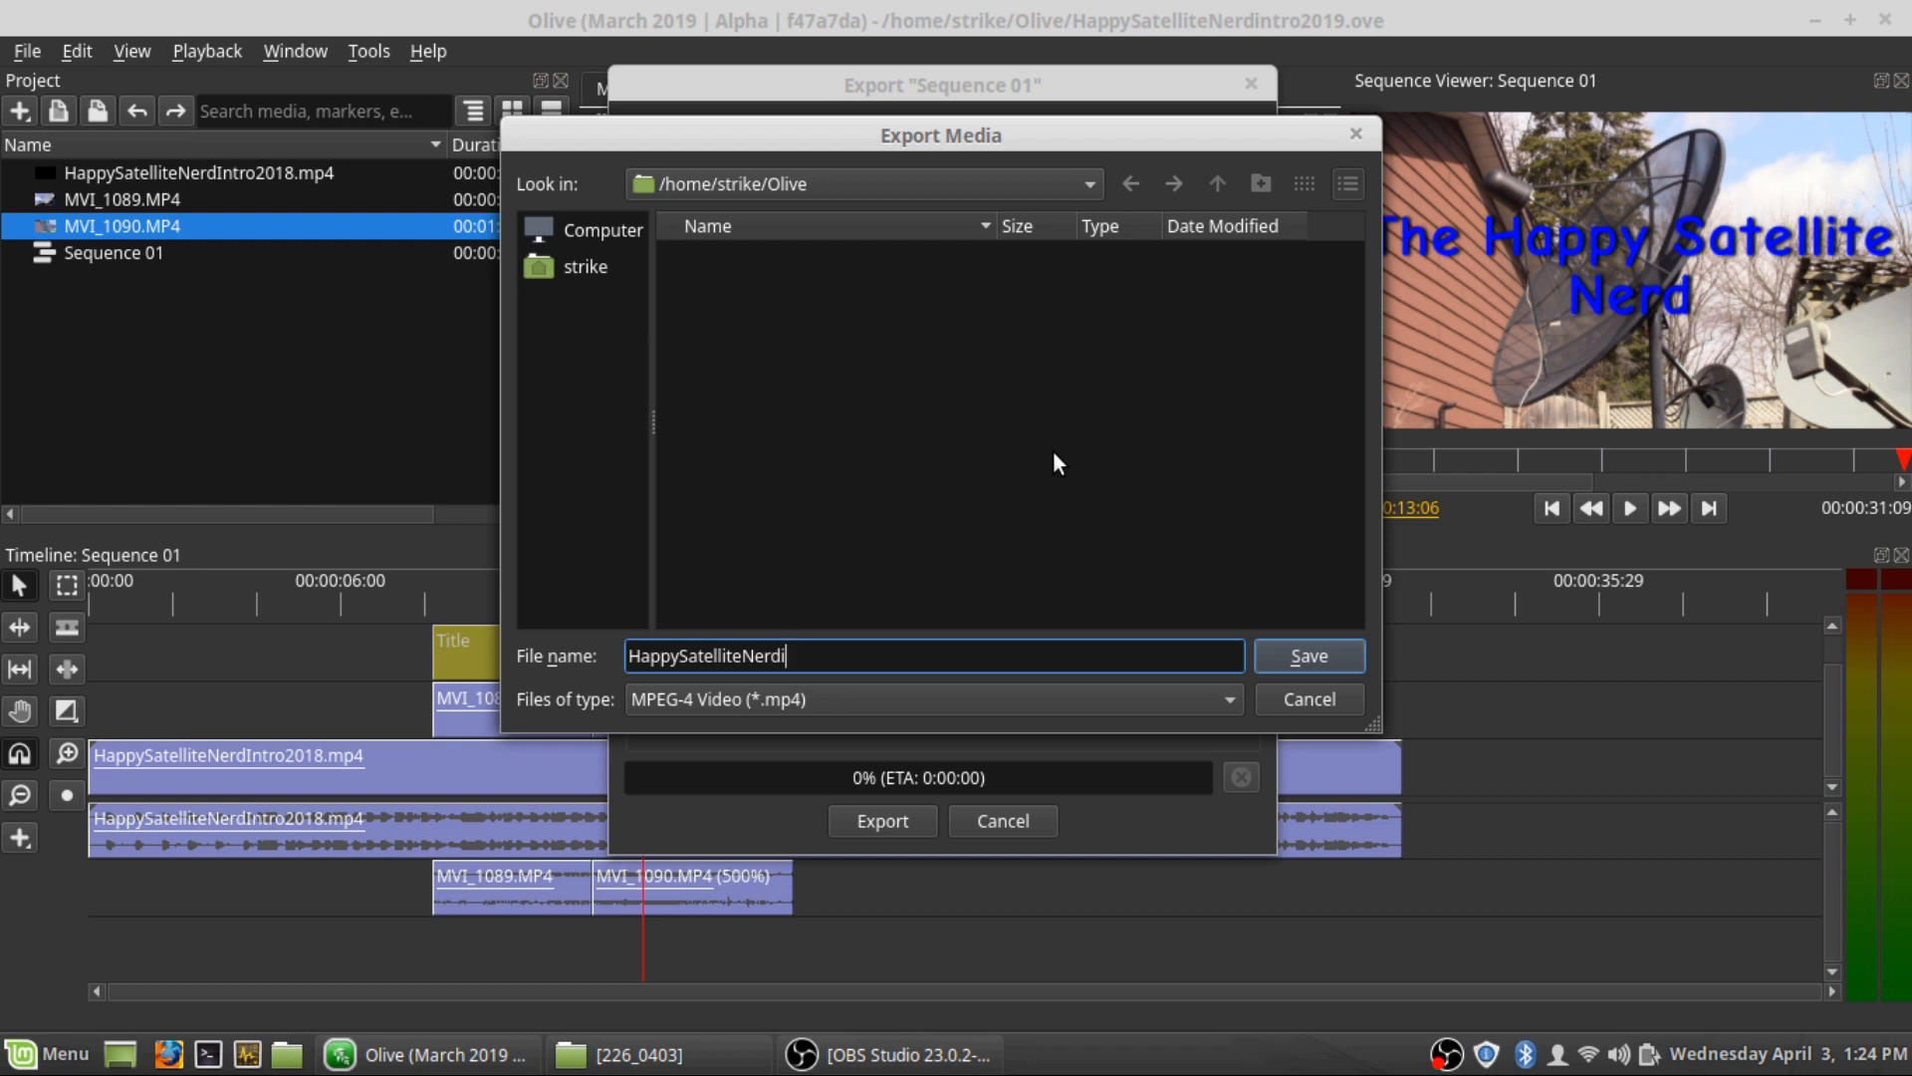
type("ntro2019")
left_click(1313, 660)
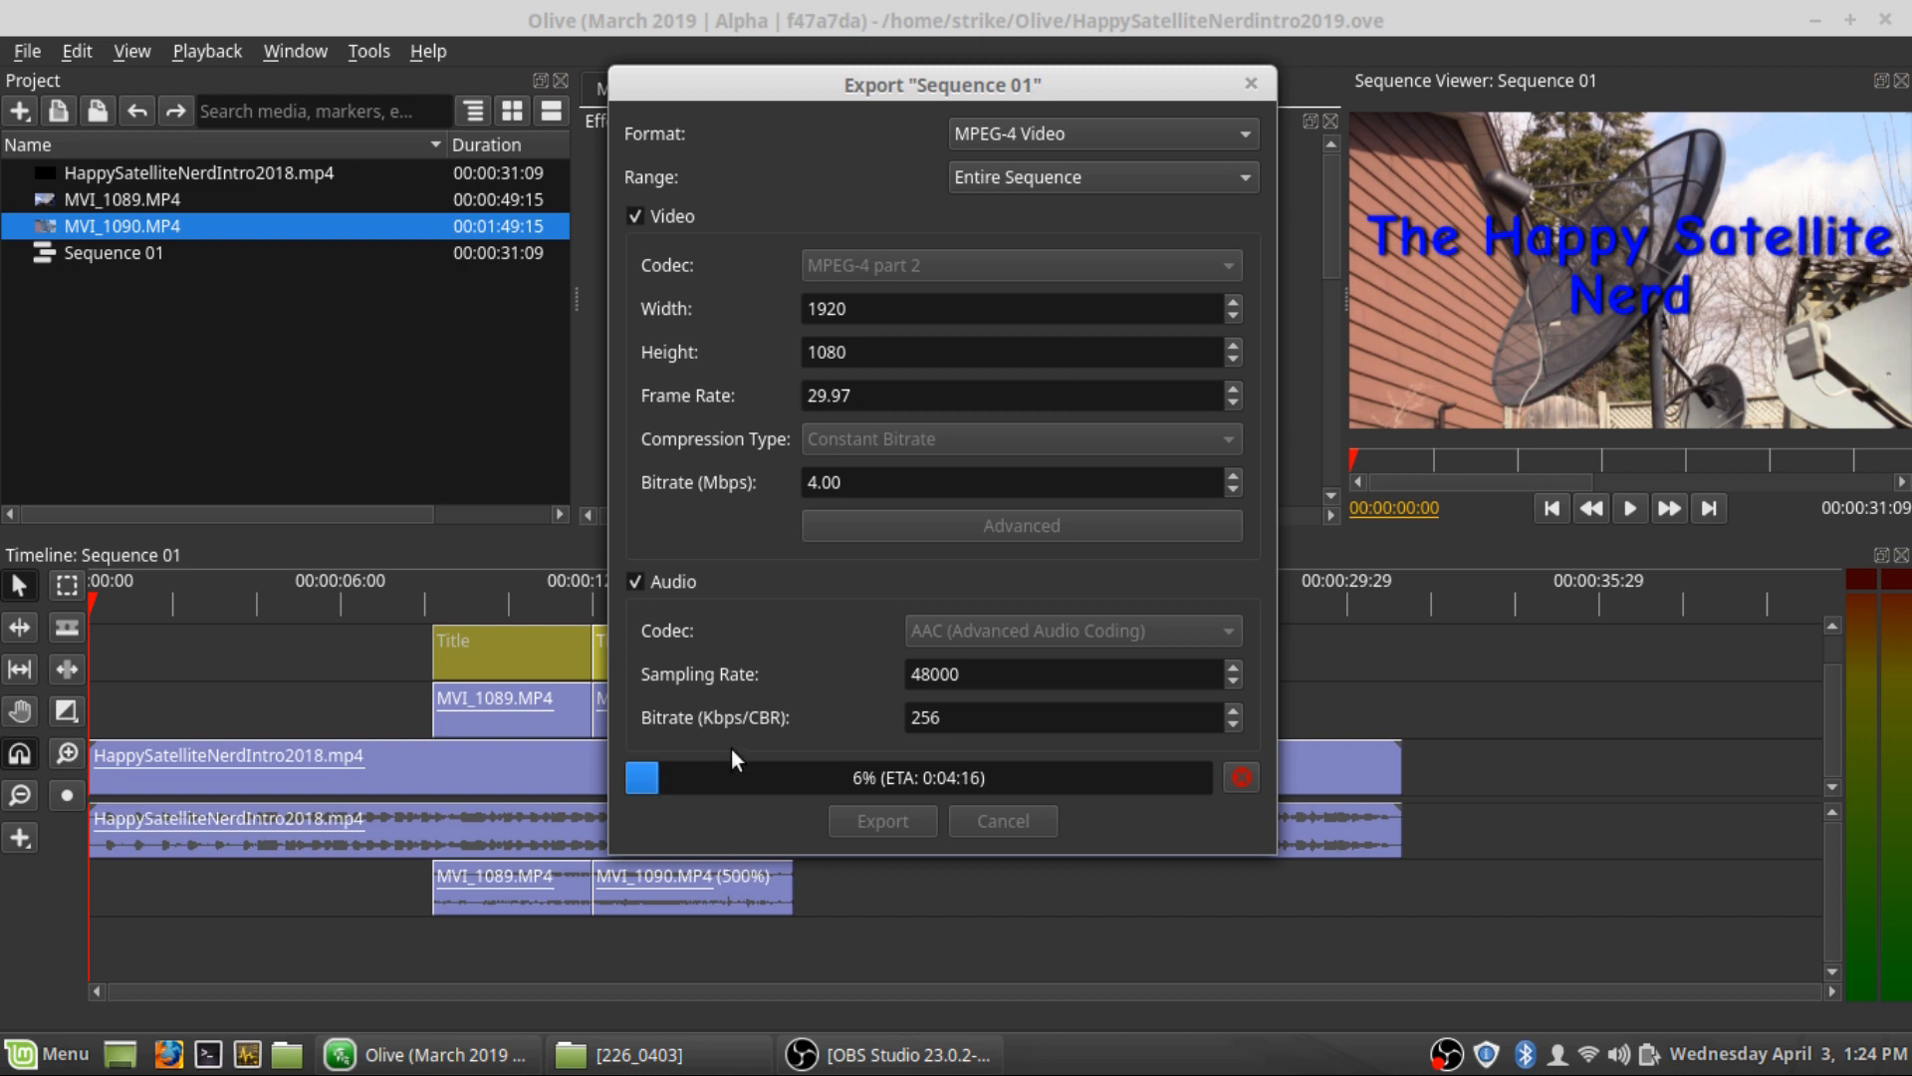
Open System Monitor and place its window beside the export progress to watch CPU and memory usage during rendering
left_click(246, 1049)
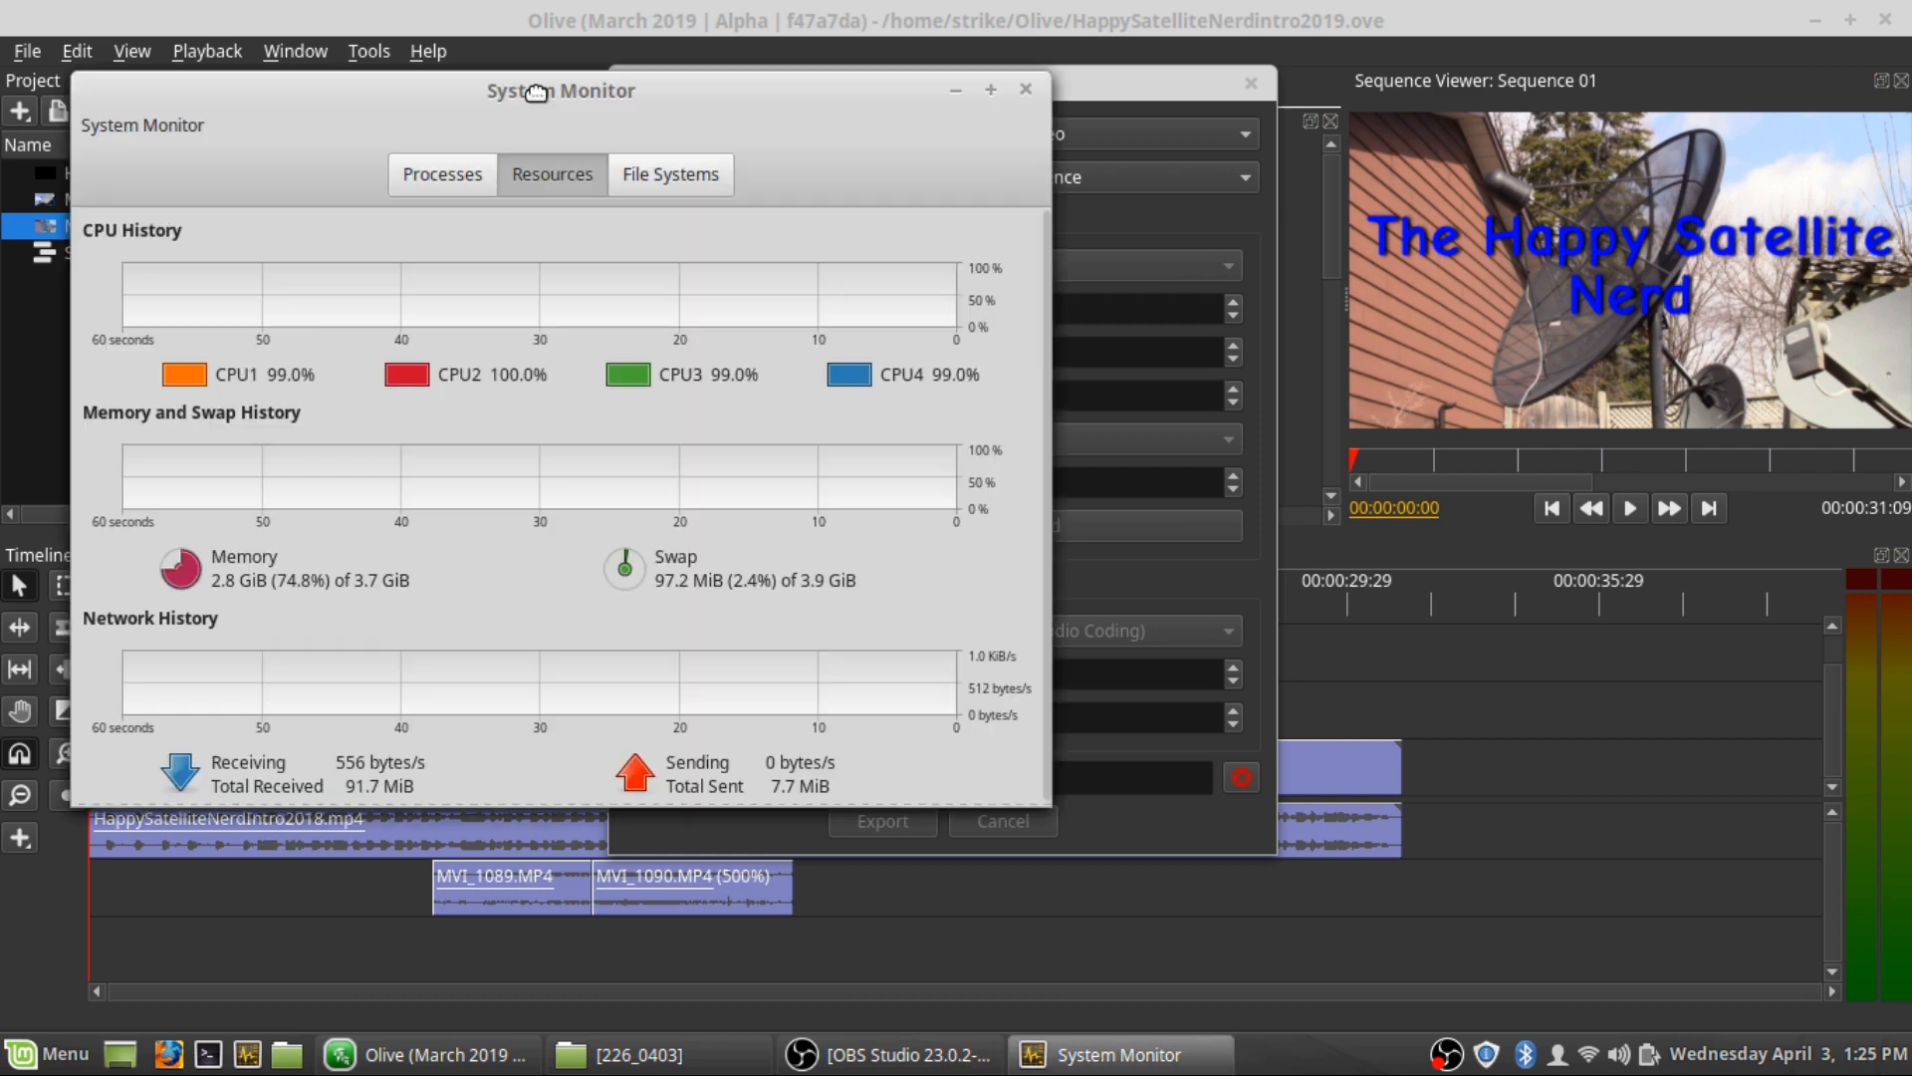
left_click_drag(536, 93, 218, 103)
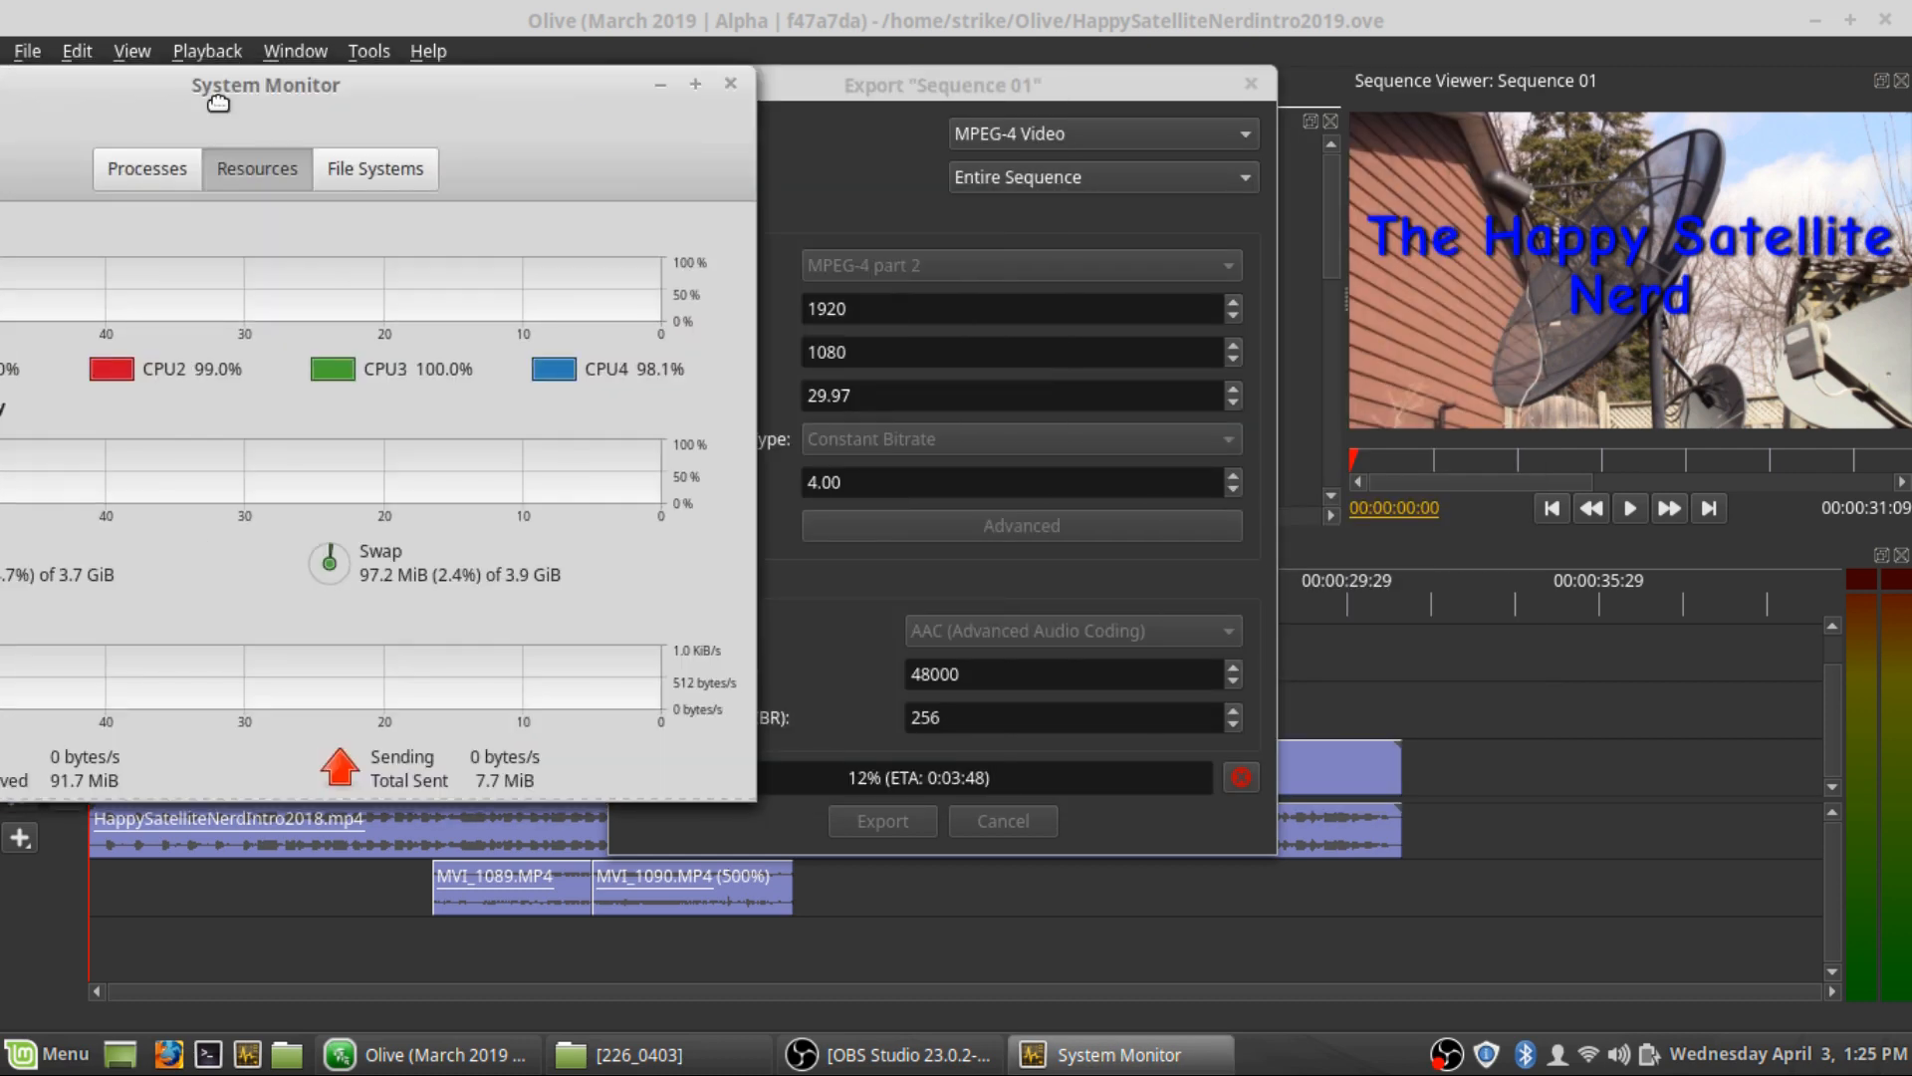
left_click_drag(217, 103, 128, 140)
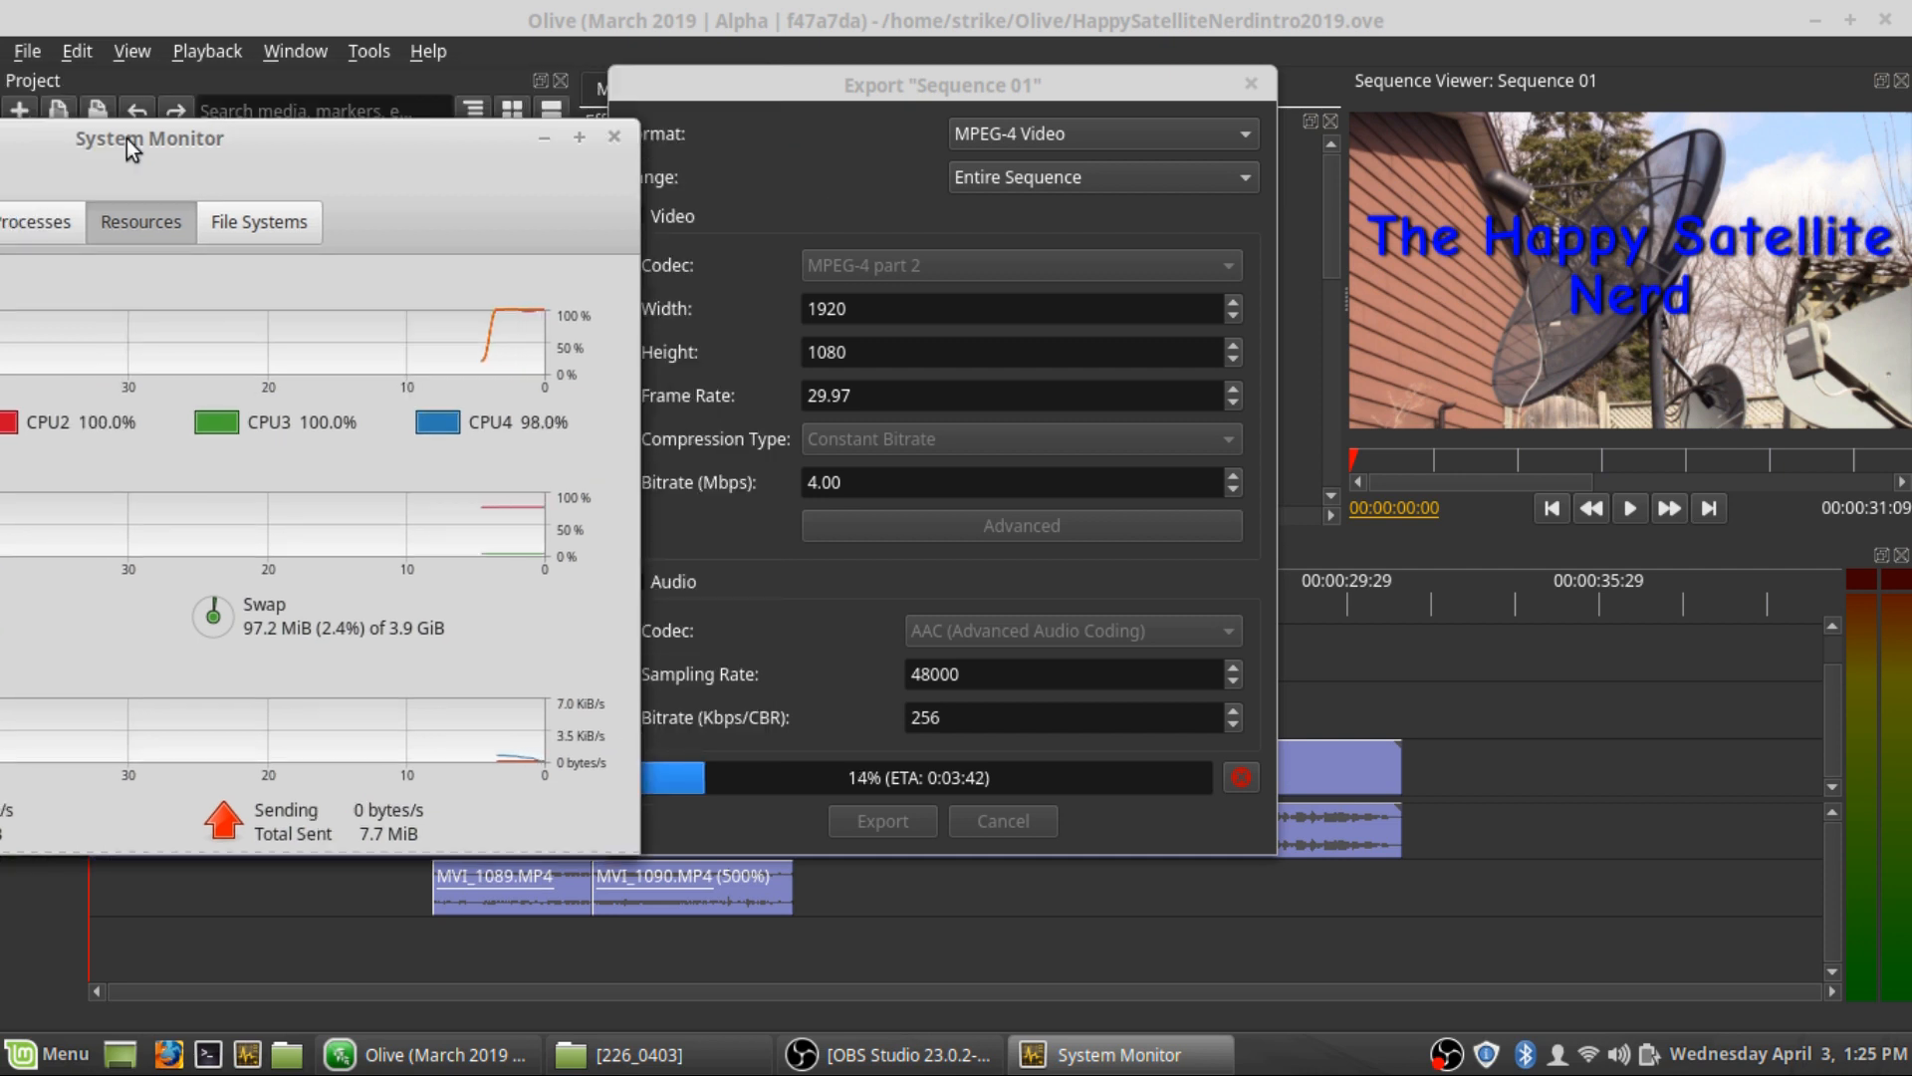
left_click_drag(128, 139, 257, 133)
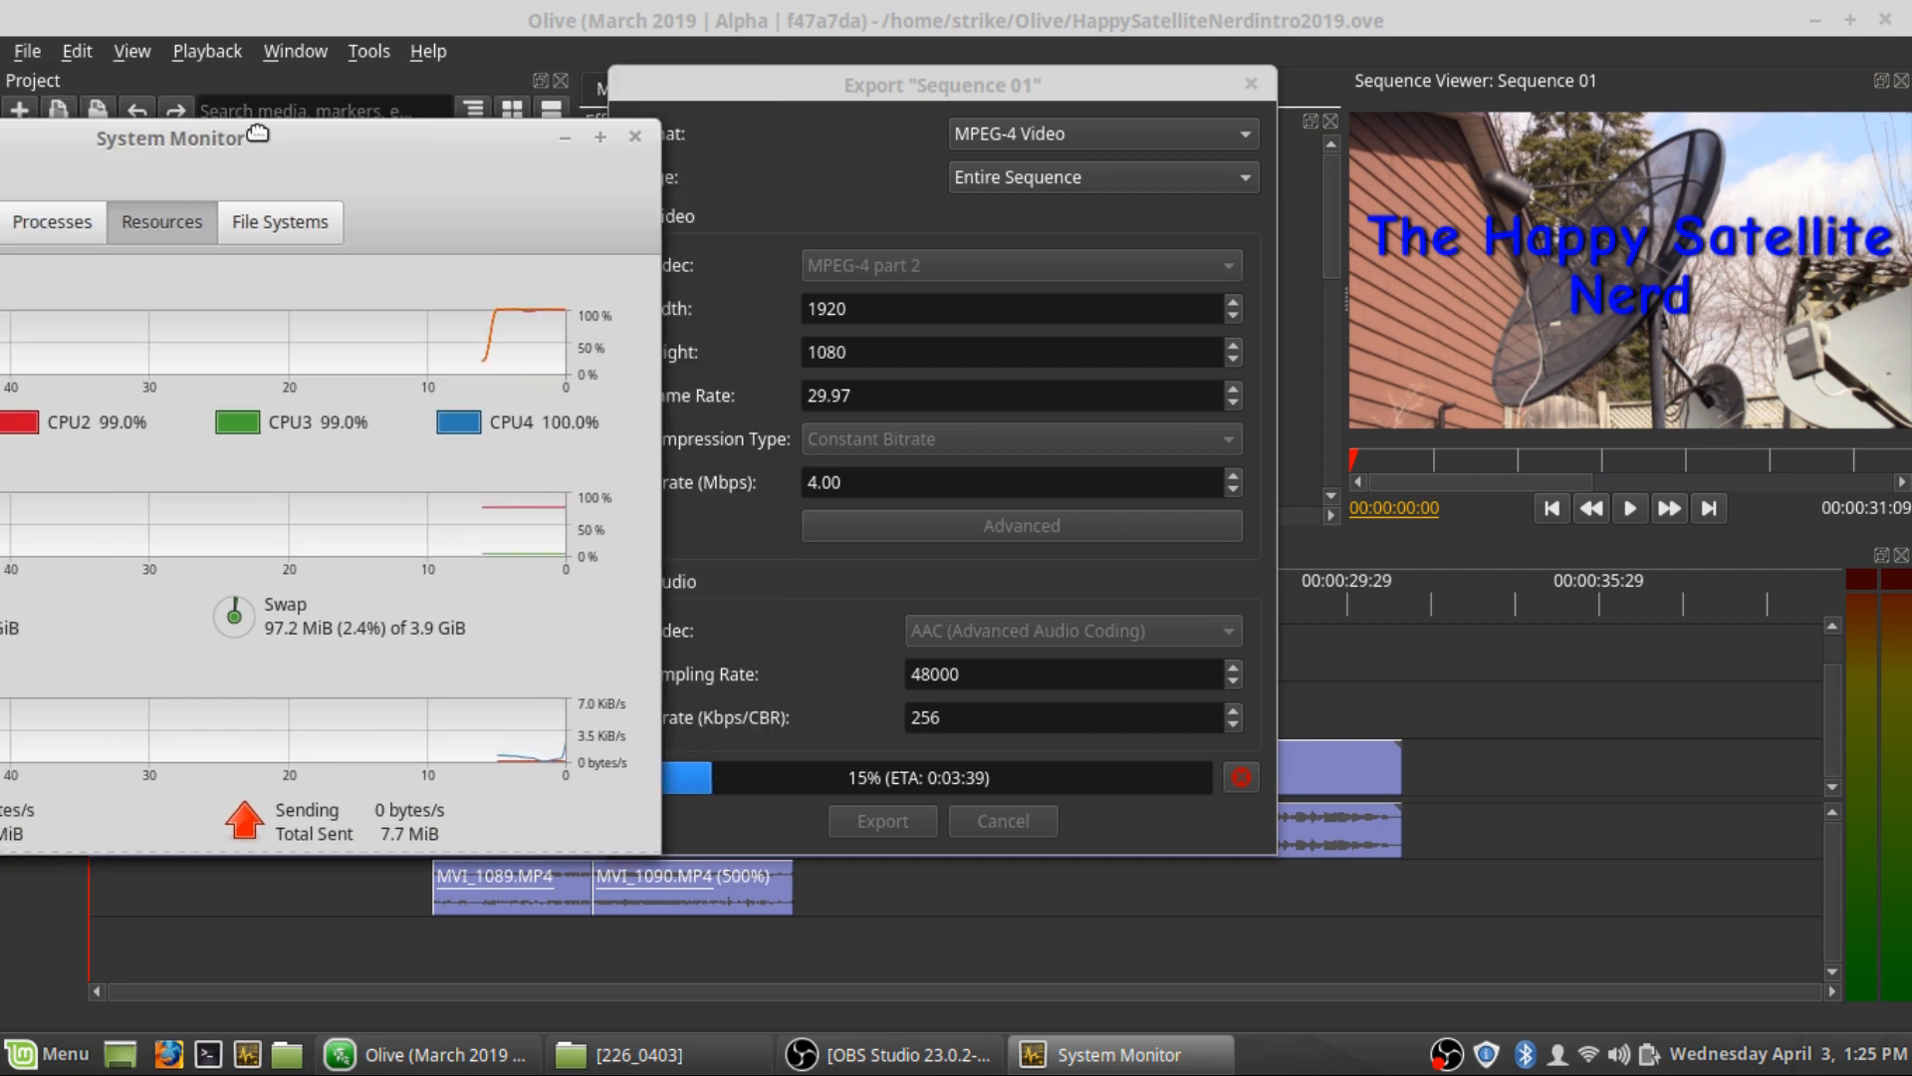
left_click_drag(257, 133, 502, 106)
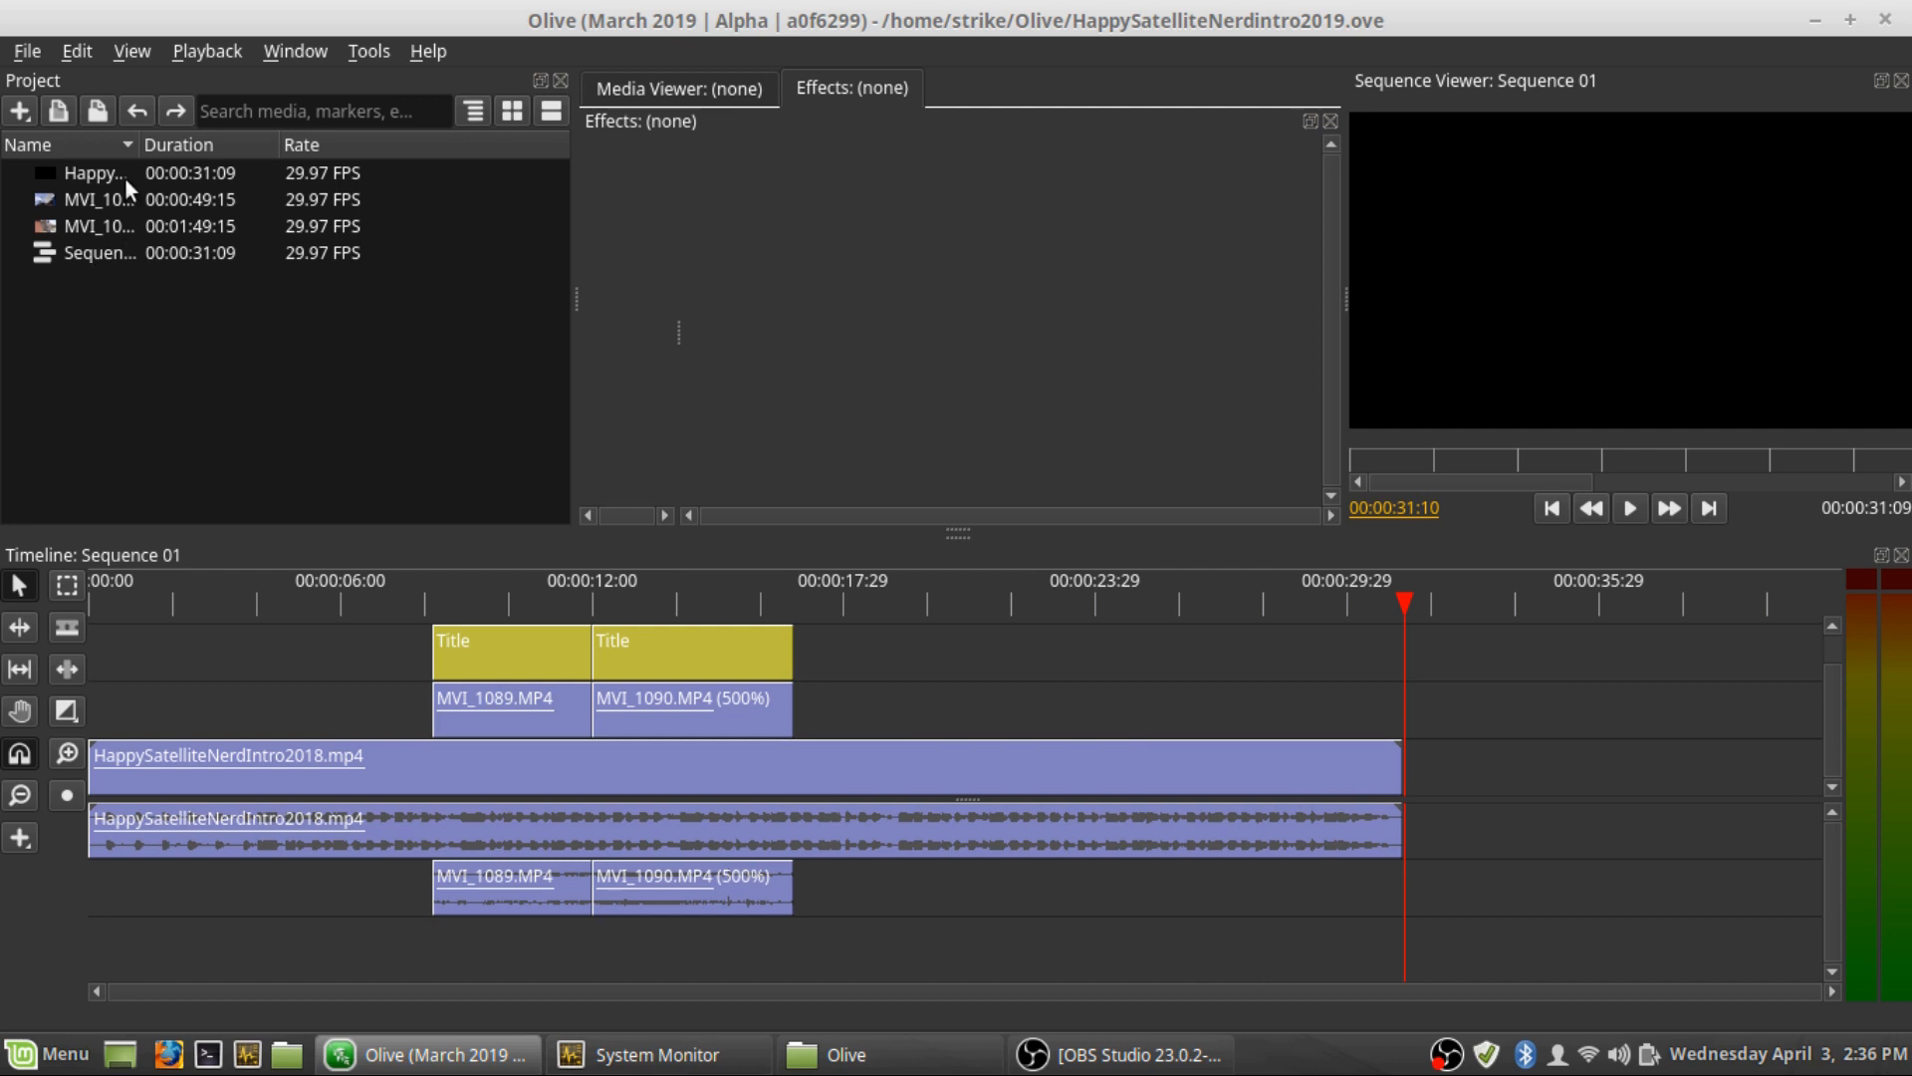
Reopen the export settings for Sequence 01, try the libx265 H.265 / HEVC codec and return to libx264 H.264
left_click(30, 50)
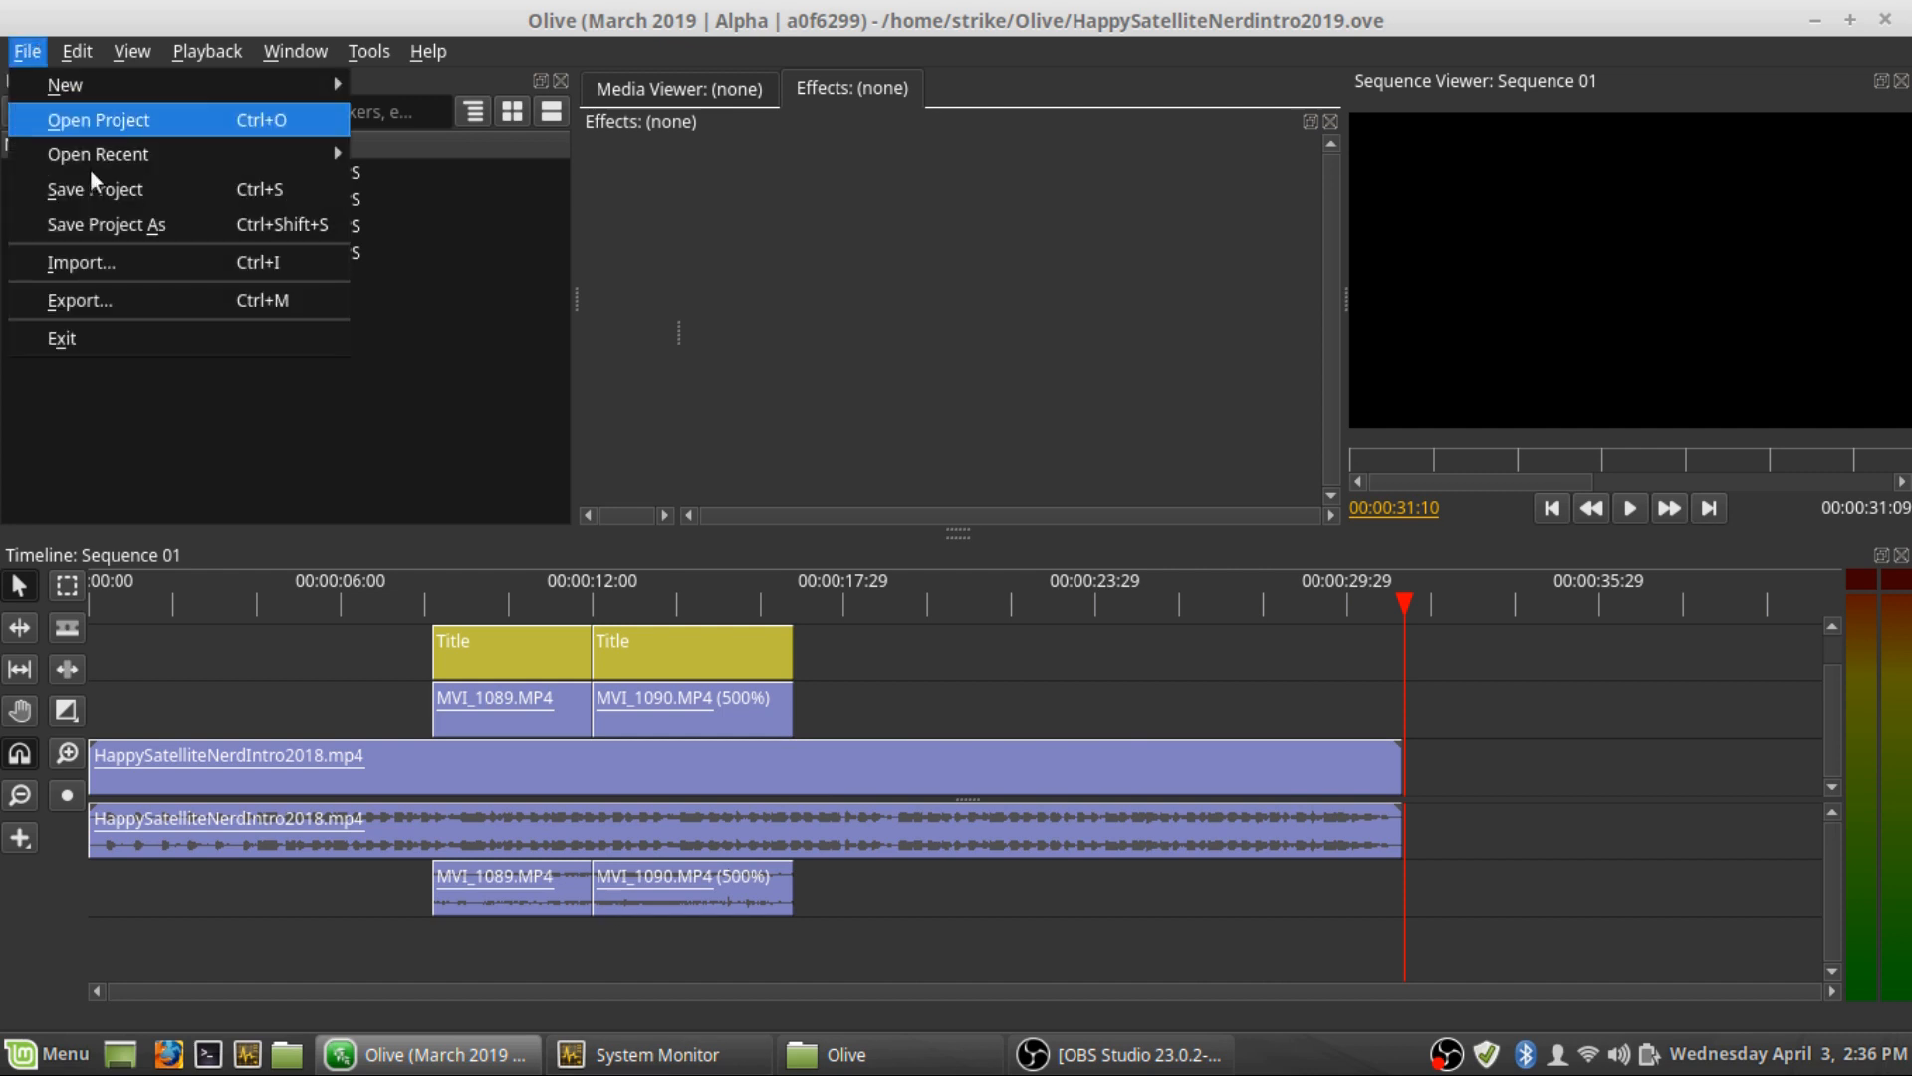
left_click(123, 292)
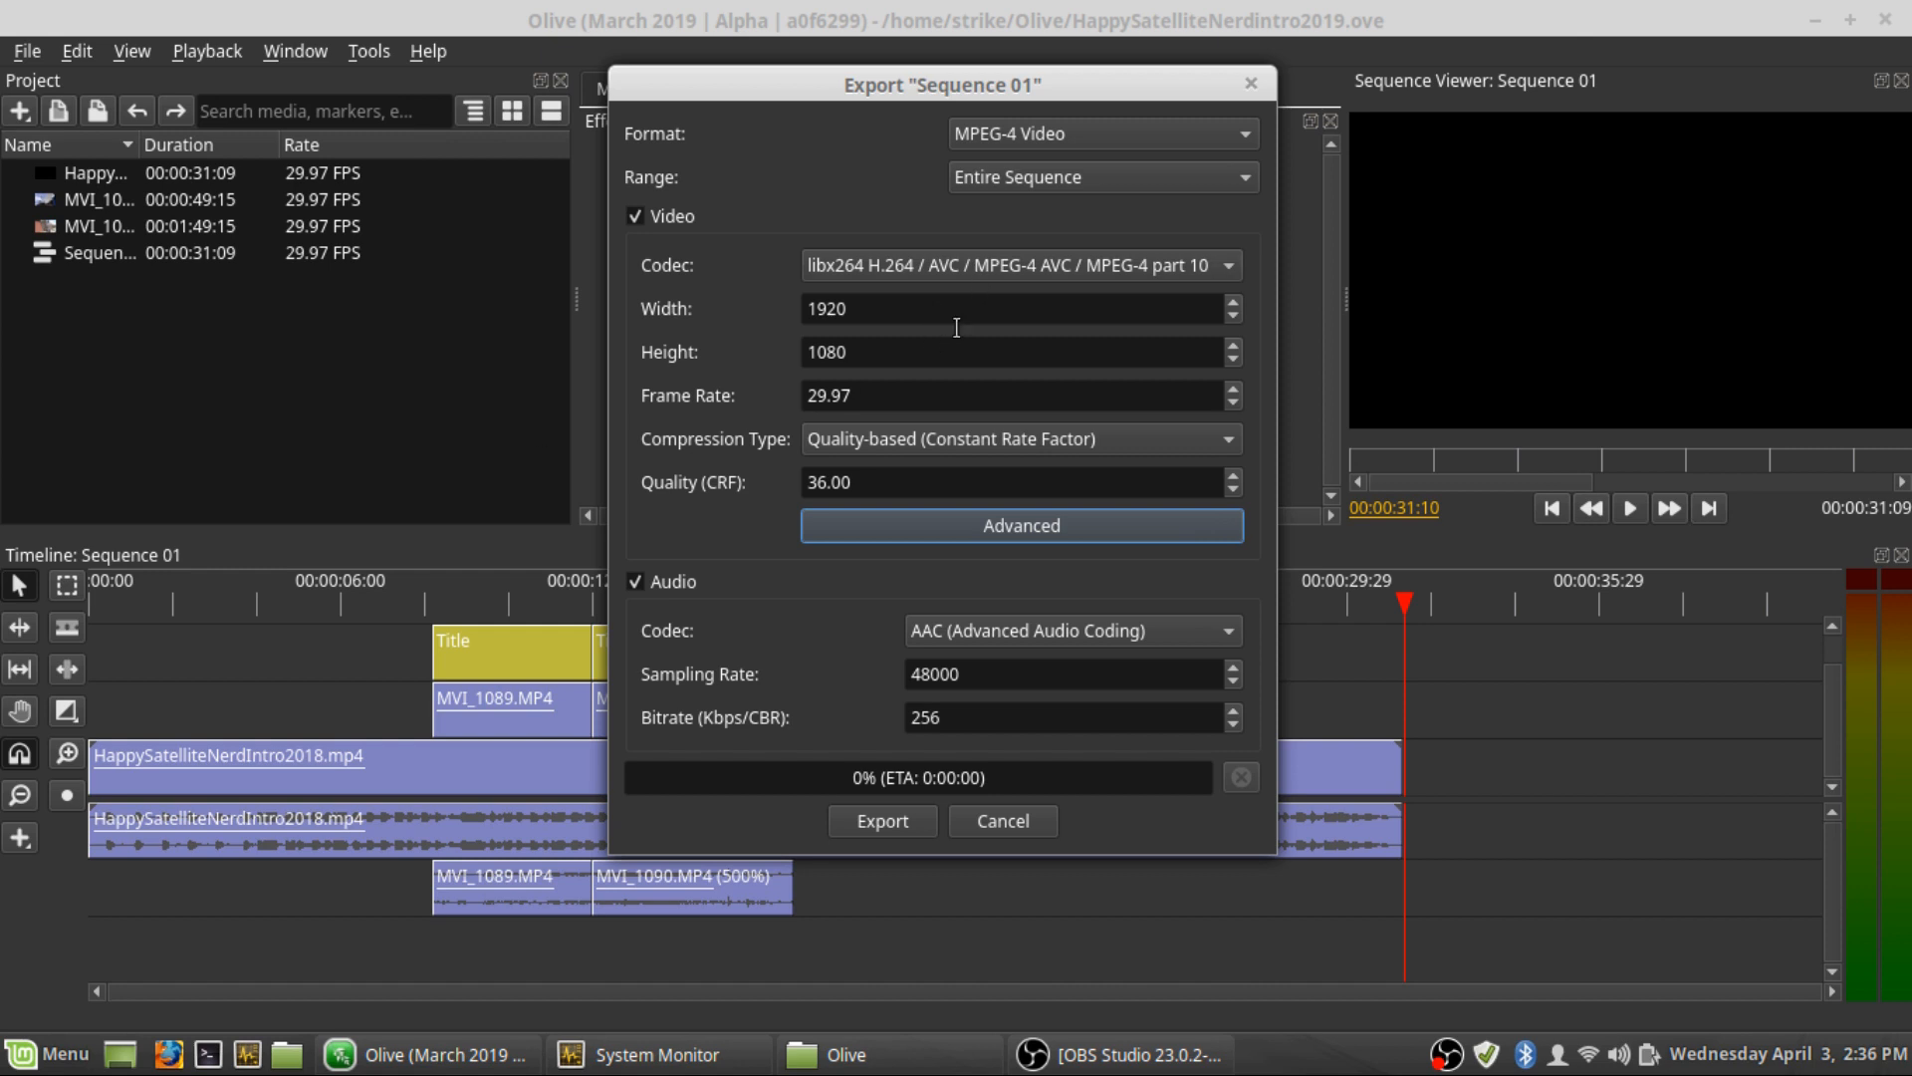
left_click(924, 265)
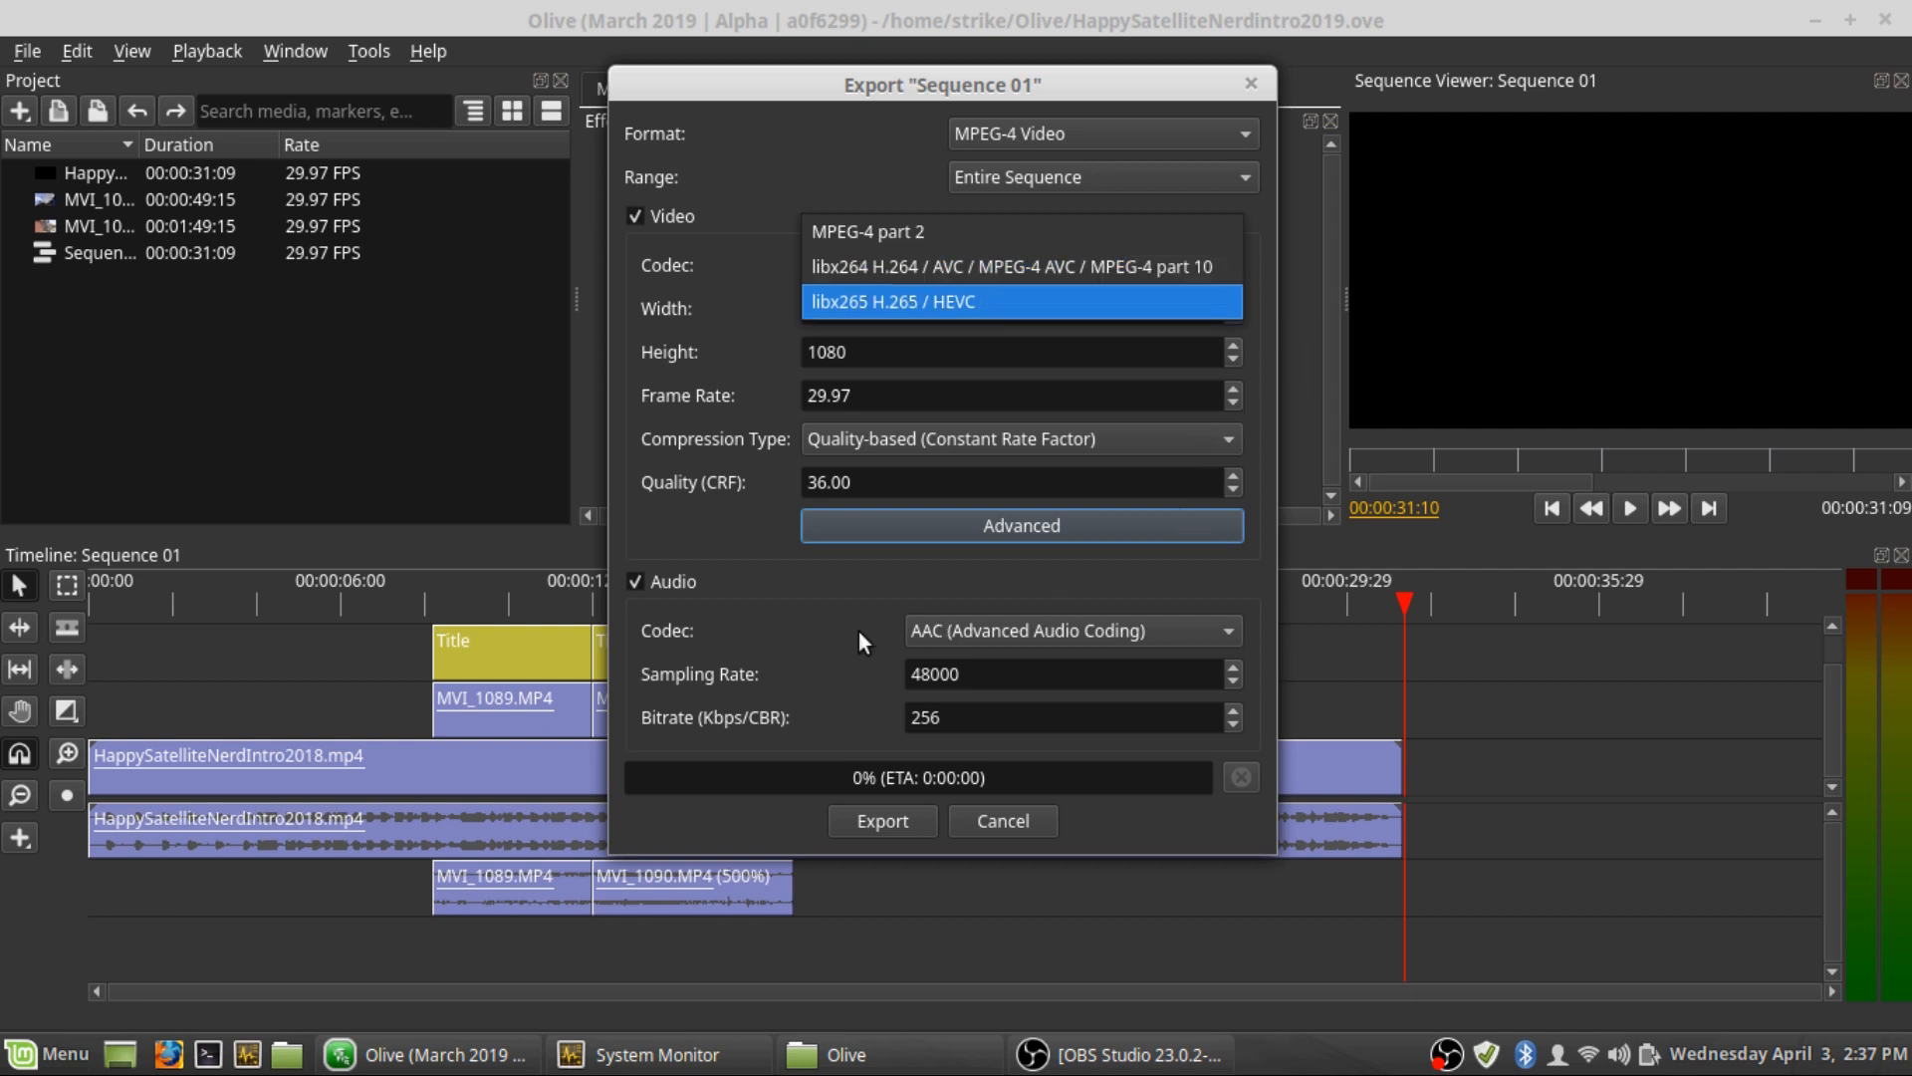
left_click(996, 299)
left_click(1018, 259)
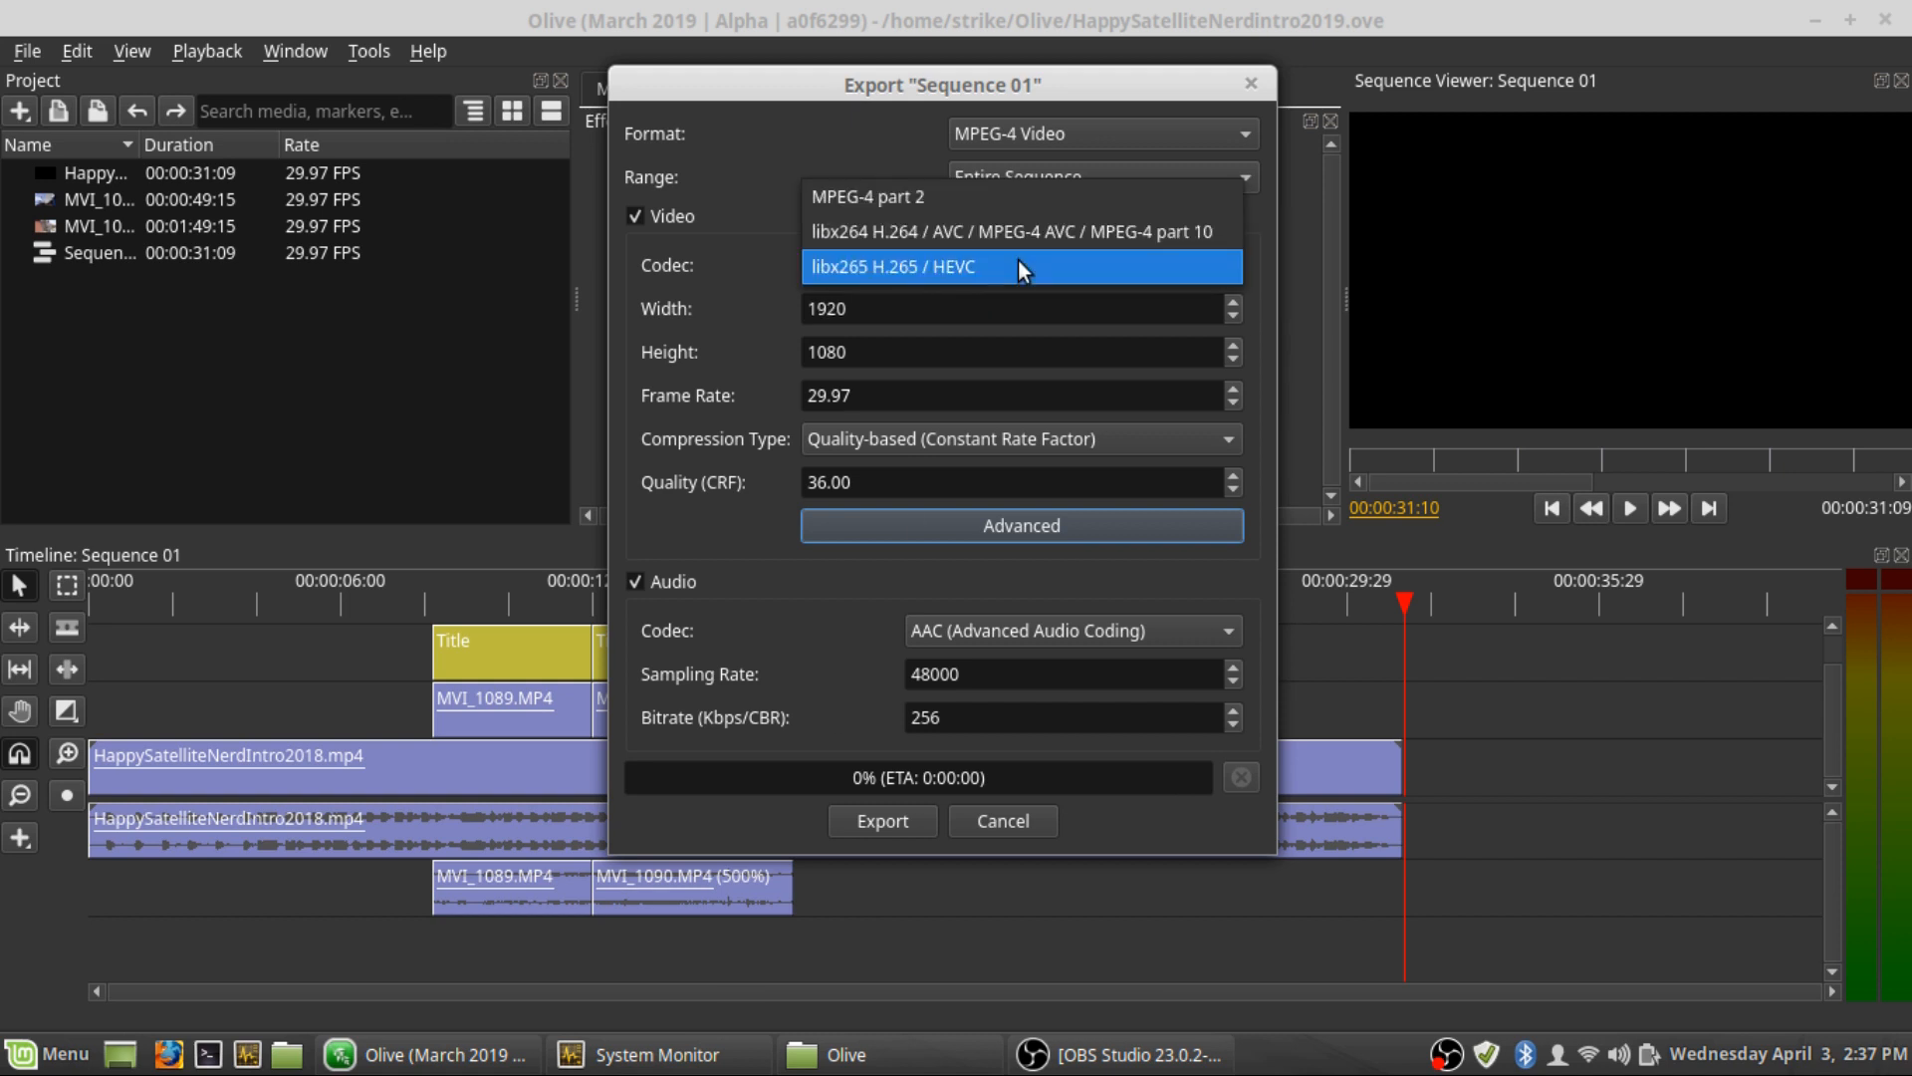
left_click(1014, 239)
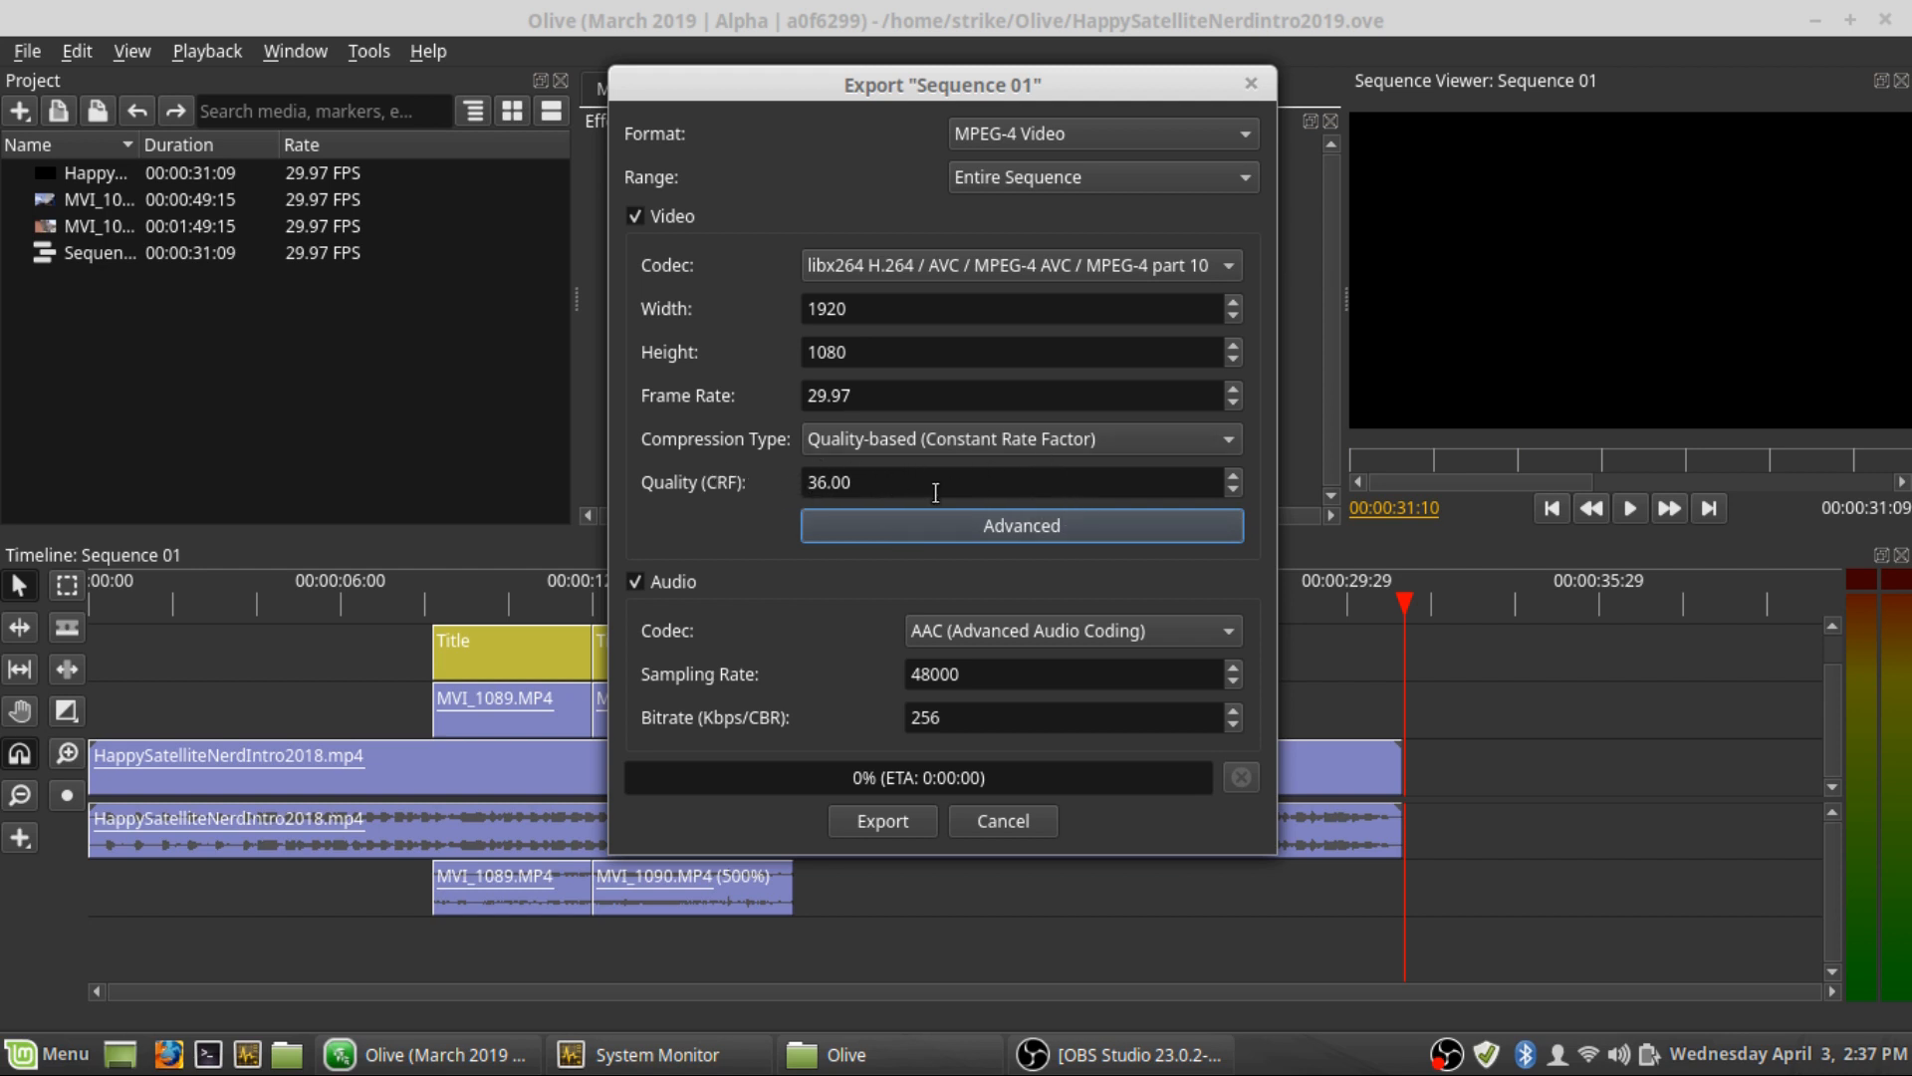
Check the advanced video settings without changing them, and raise the Quality (CRF) value to 51
left_click(876, 520)
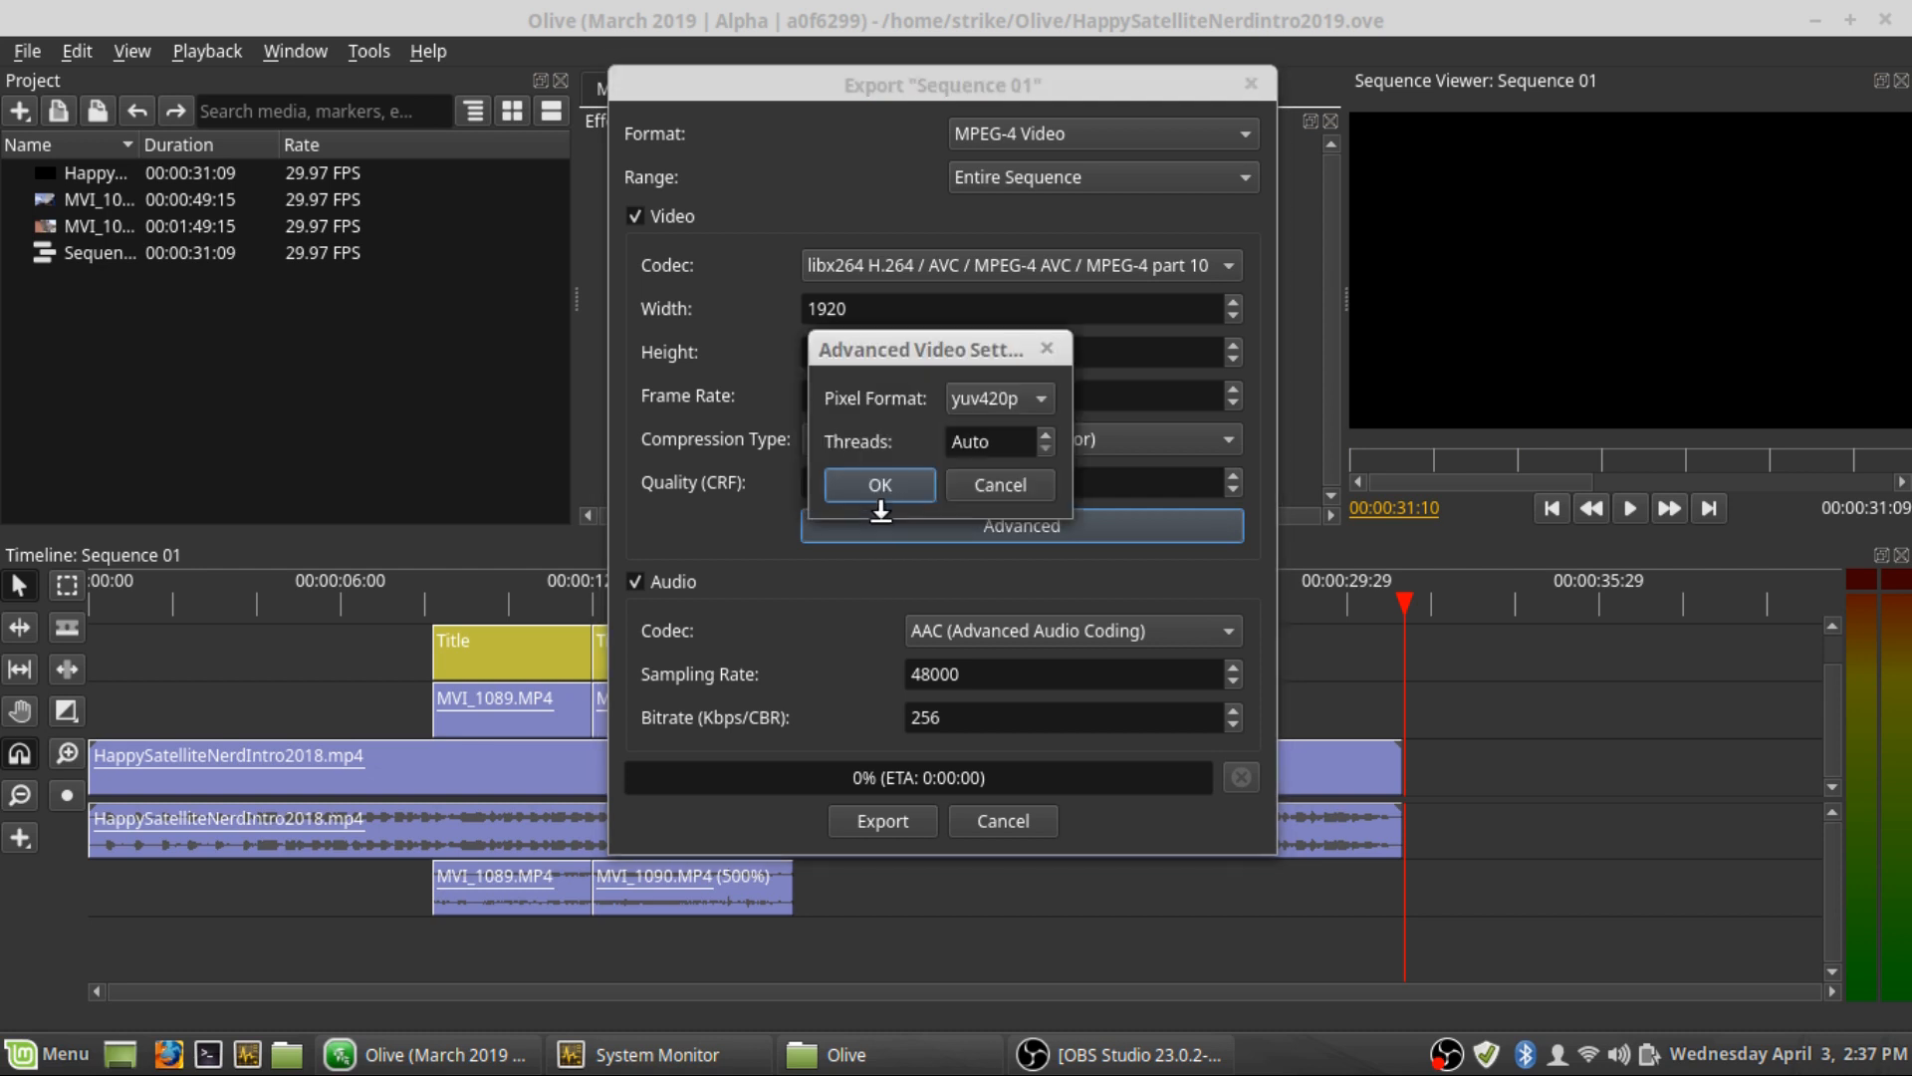
left_click(976, 486)
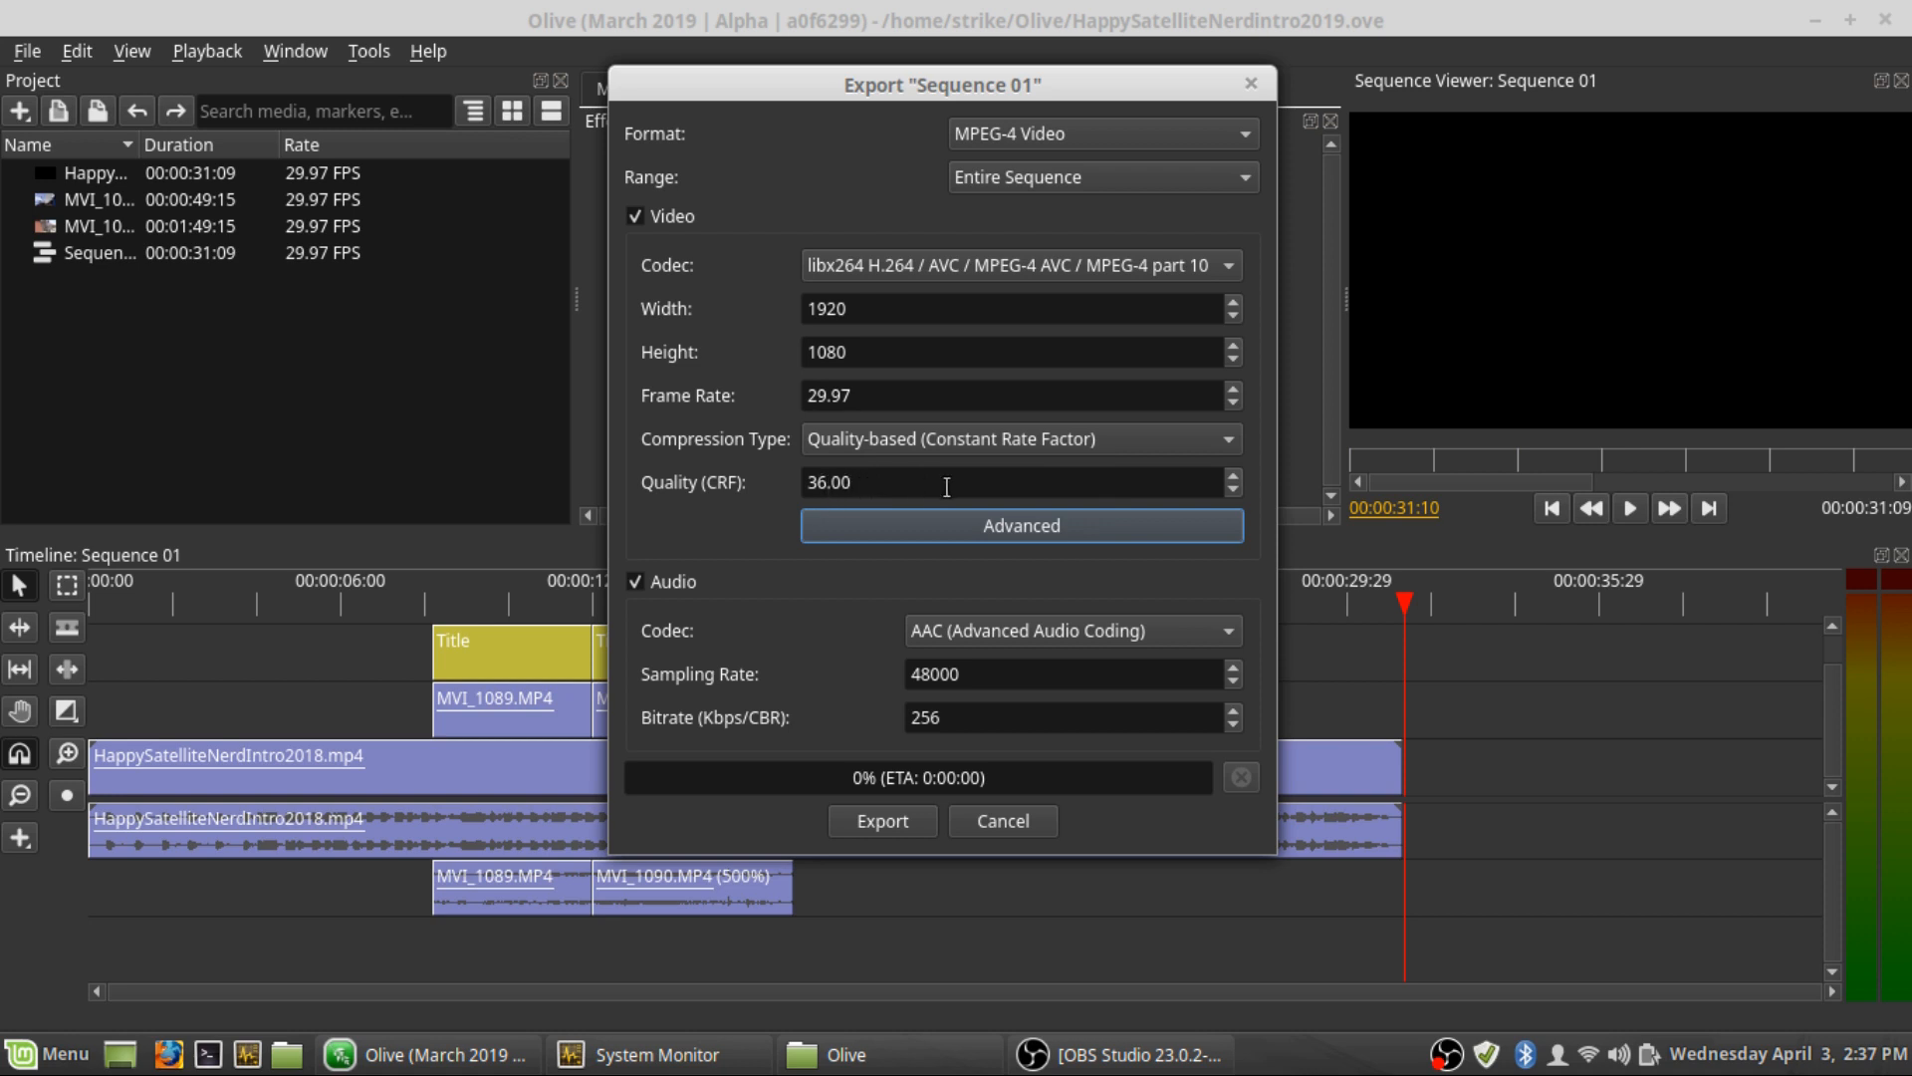
left_click(1239, 472)
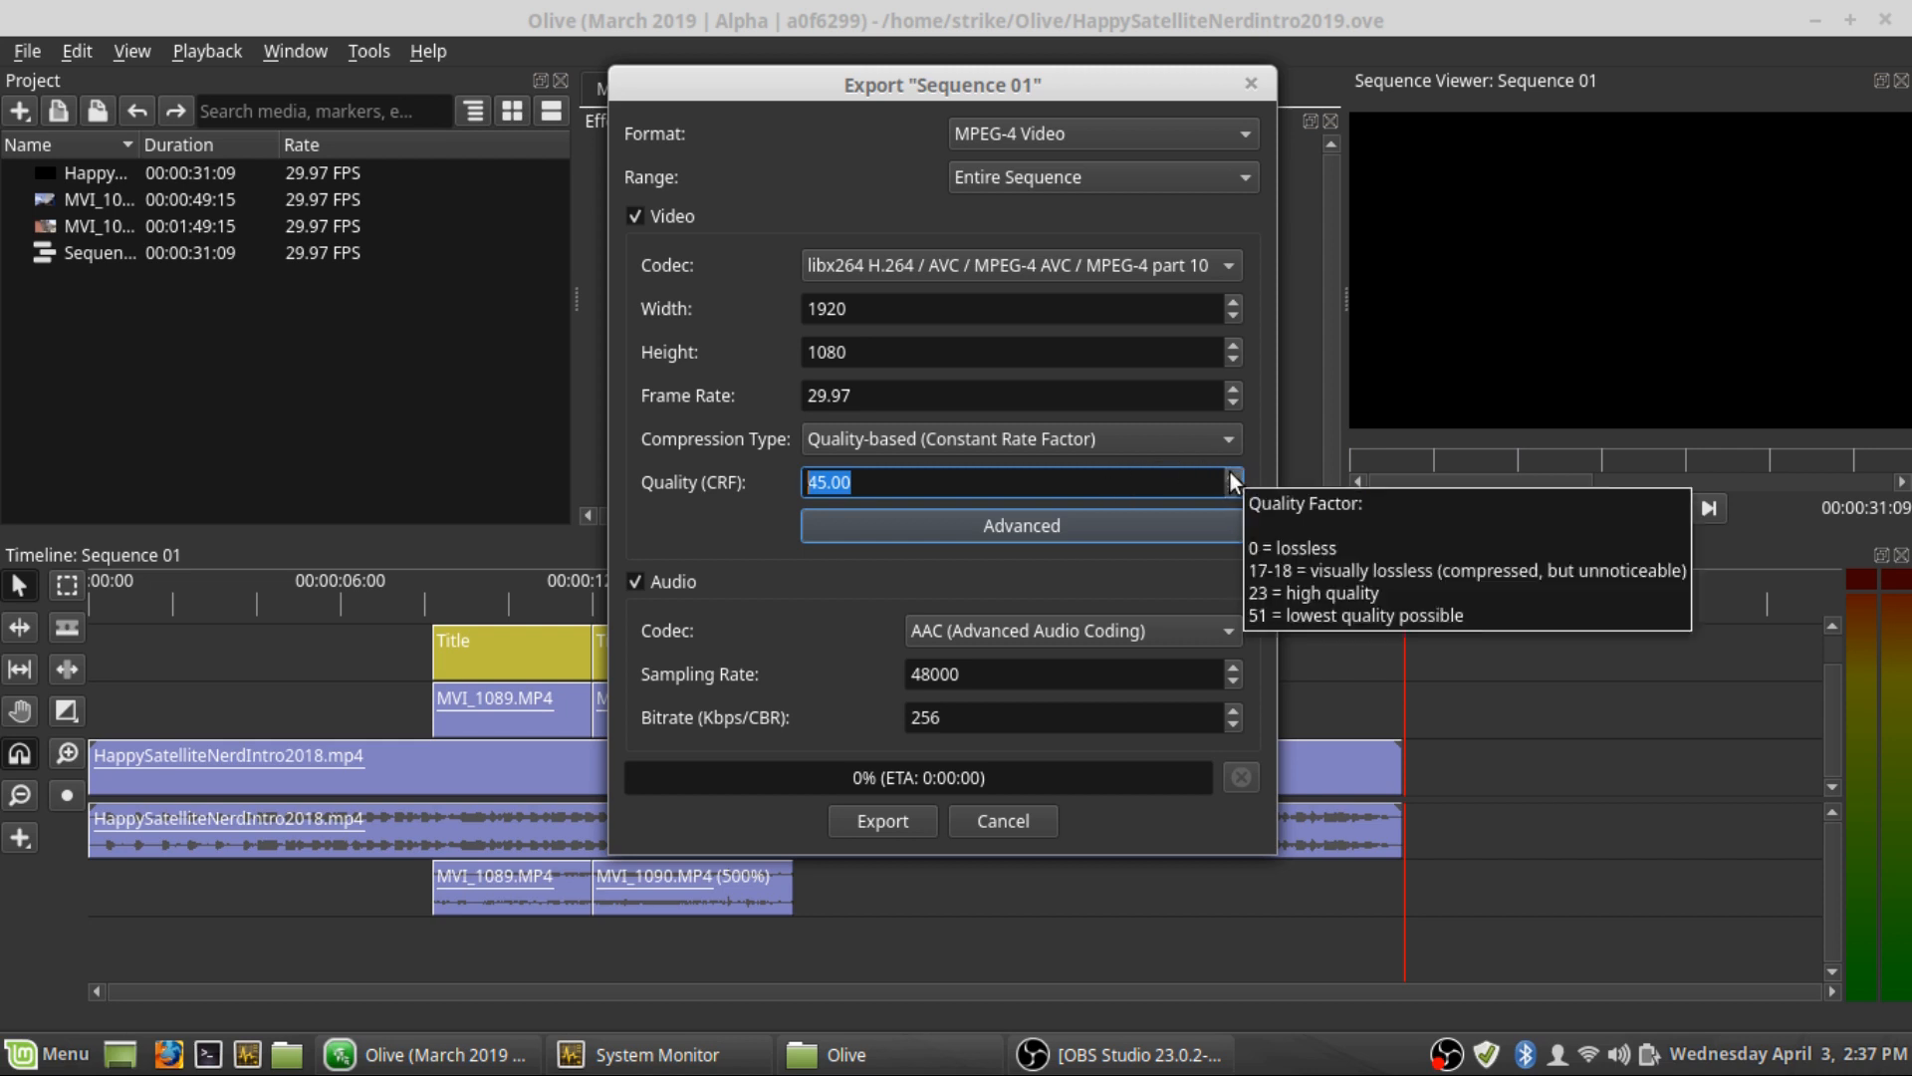
left_click(1231, 474)
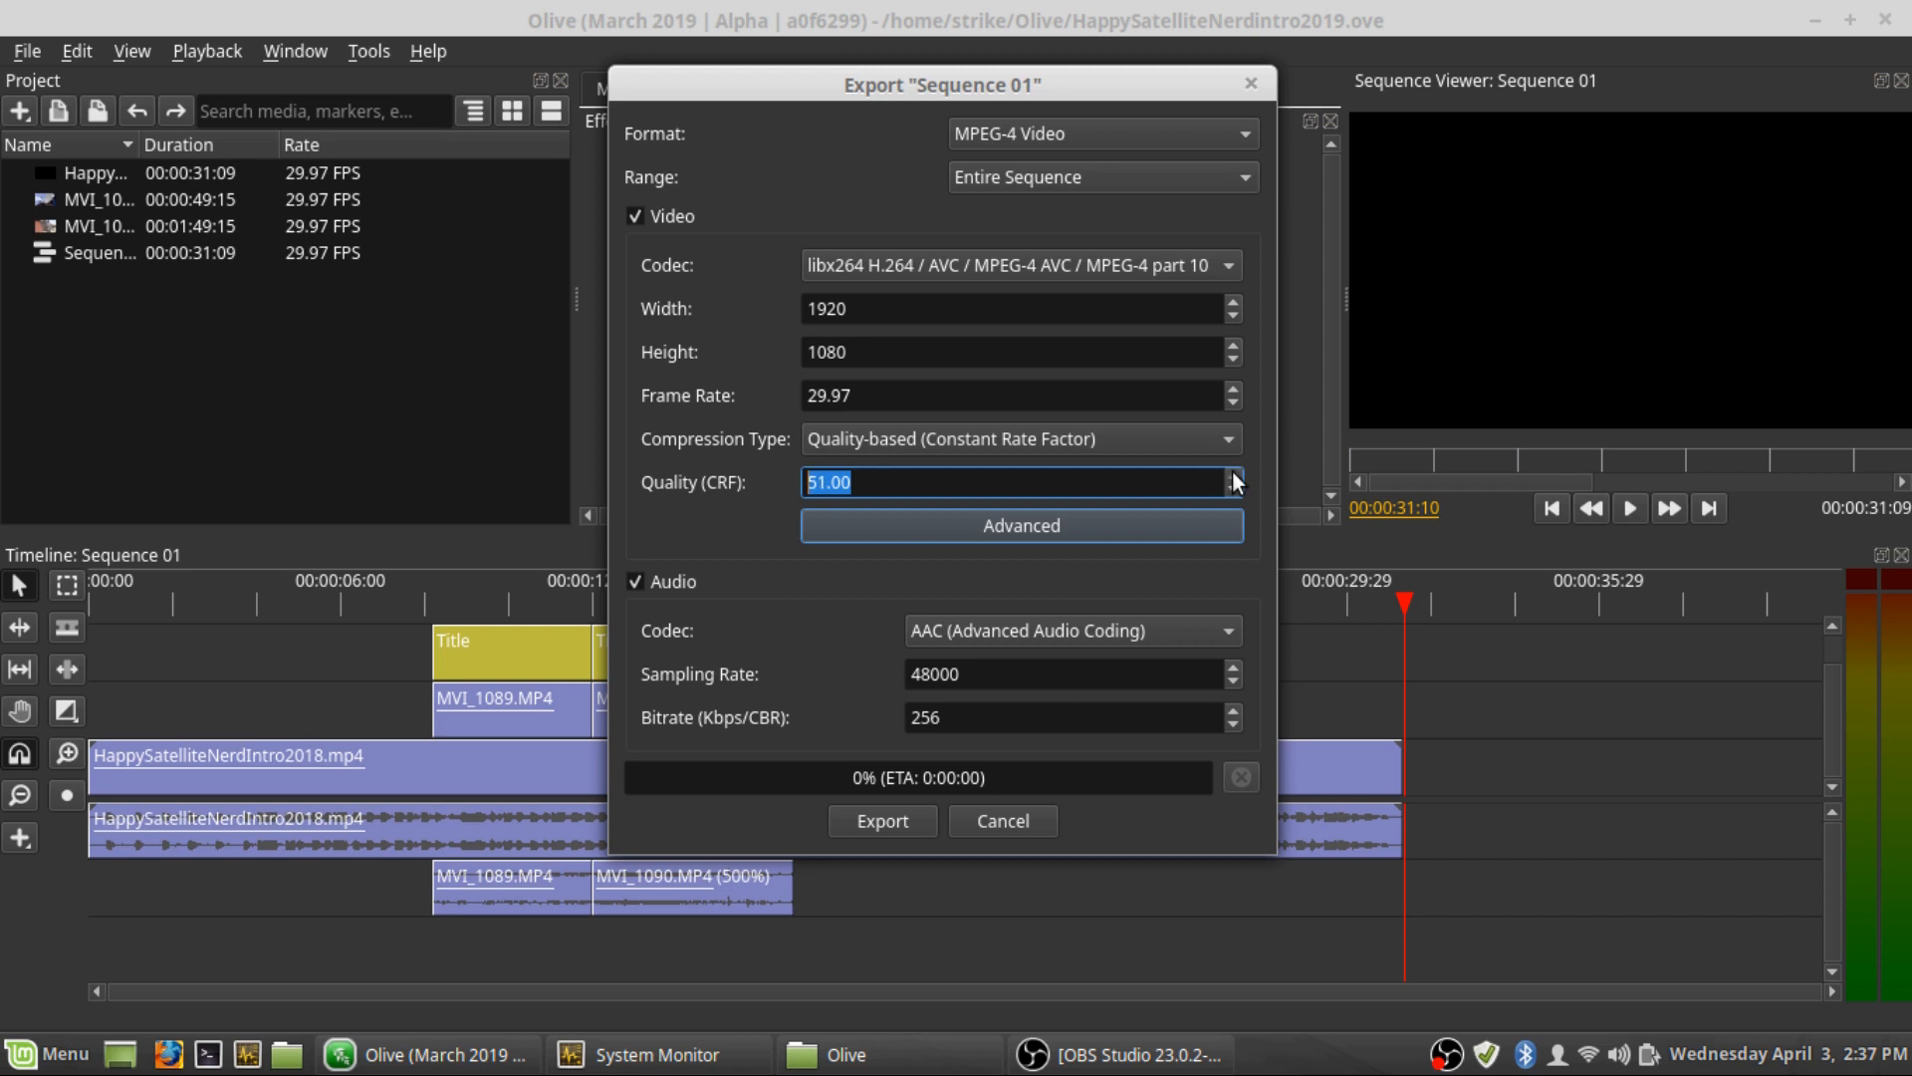
Switch to the Olive folder, play part4testCRF51.mp4 in VLC at reduced volume, check the size of part4testCRF1.mp4, and return to Olive
left_click(949, 1058)
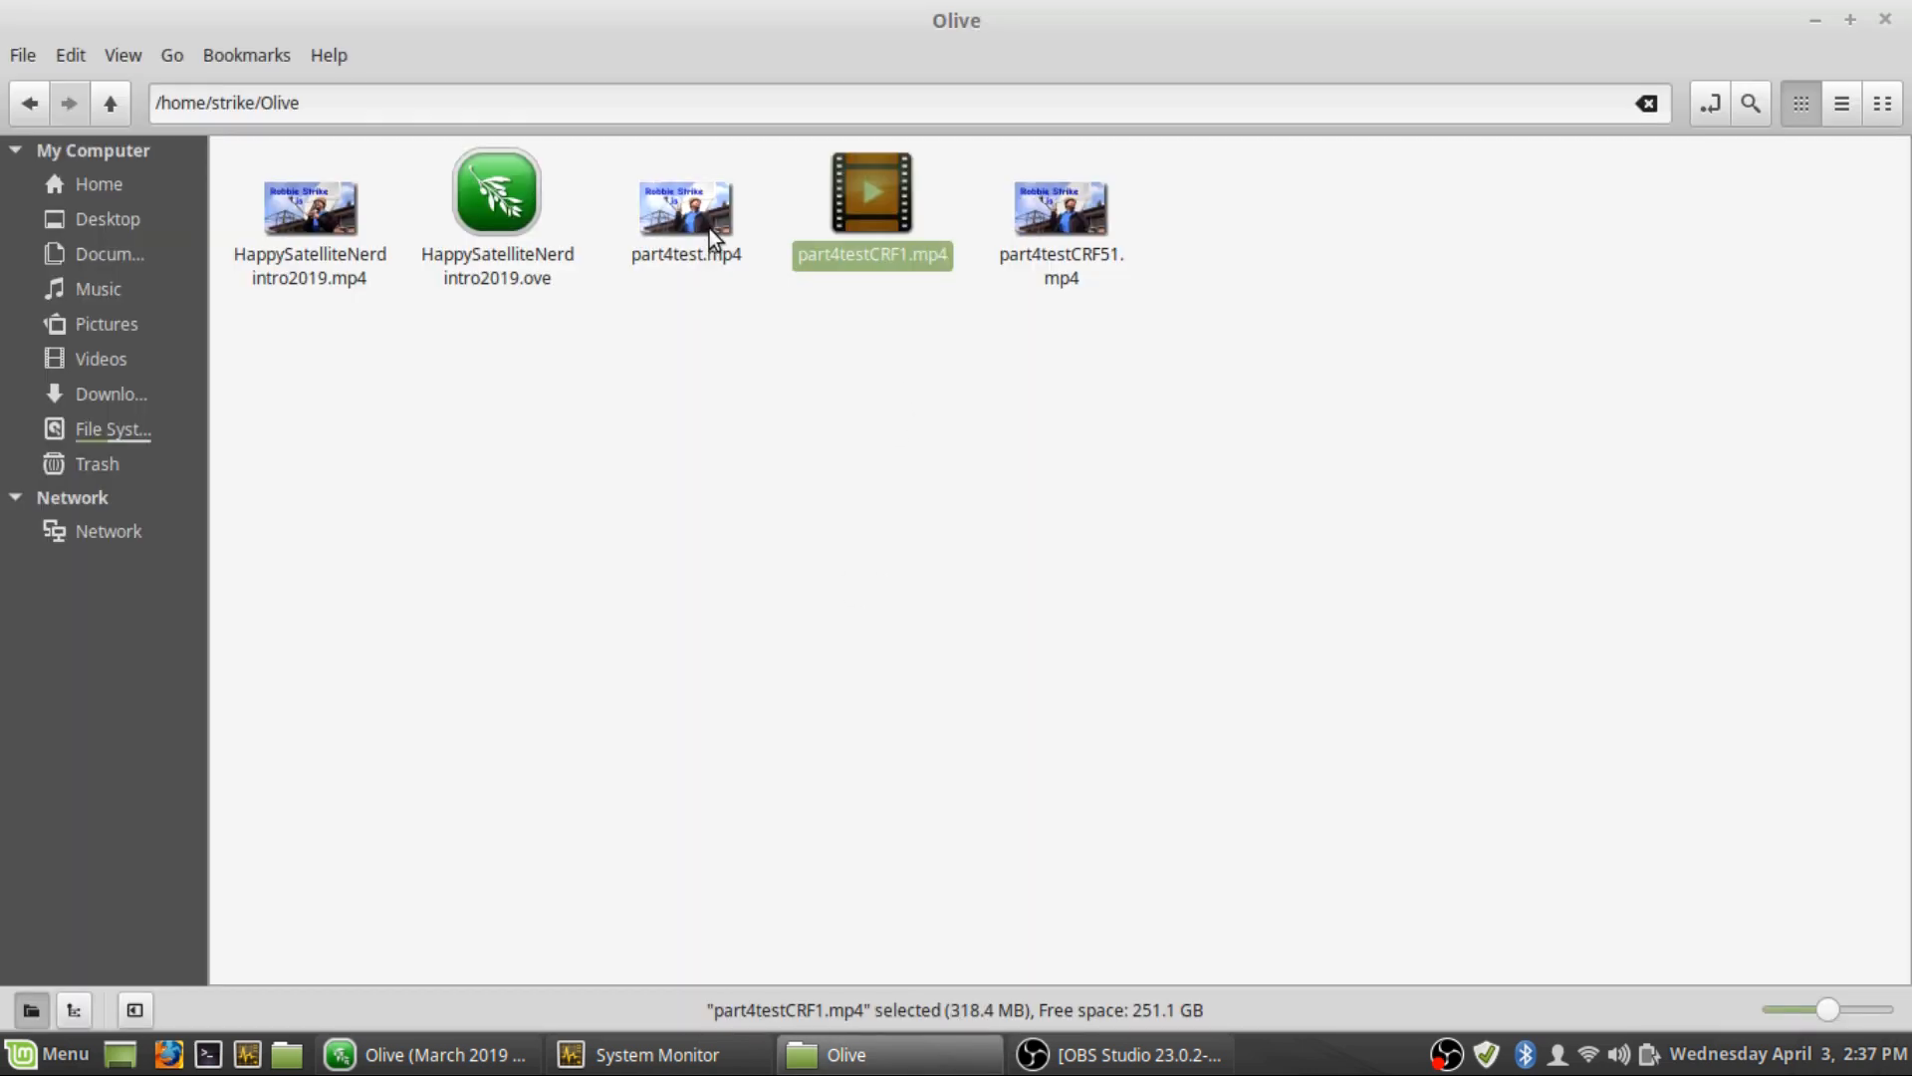
left_click(1093, 217)
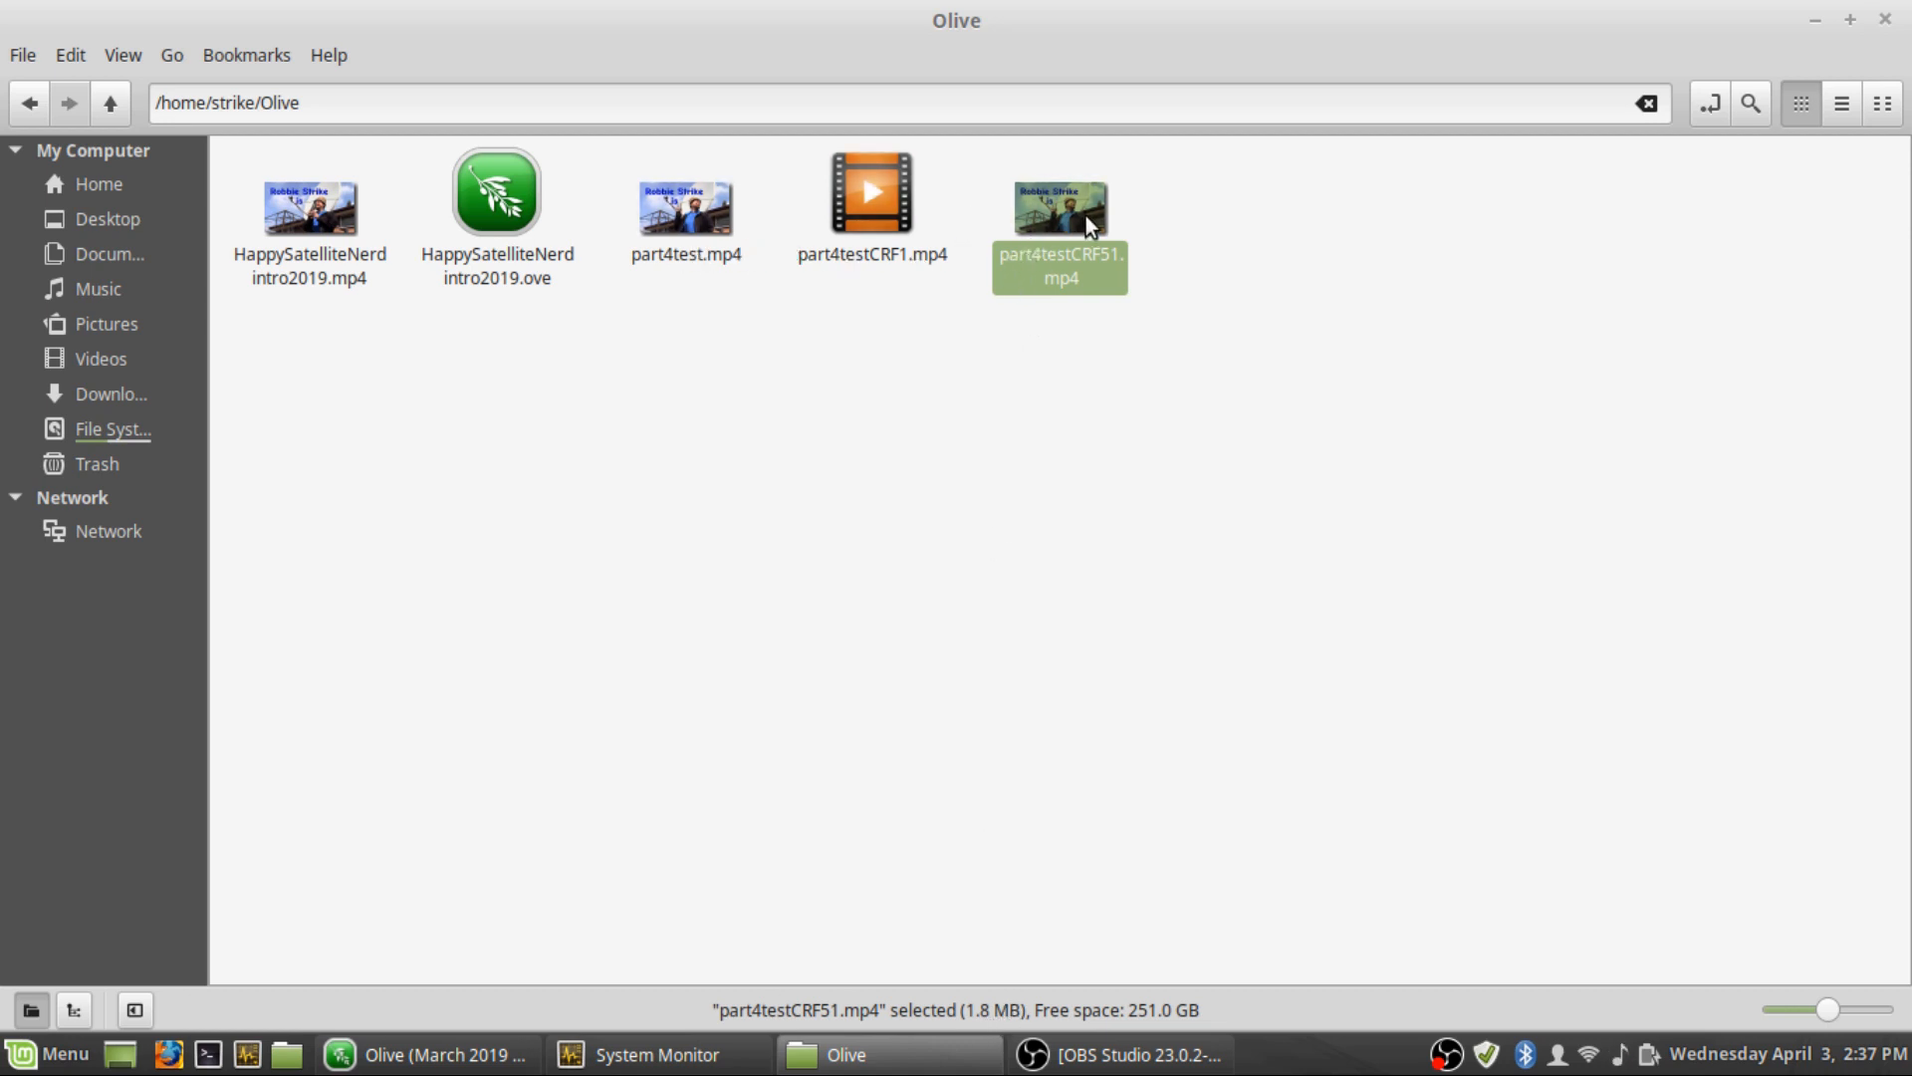
double_click(999, 251)
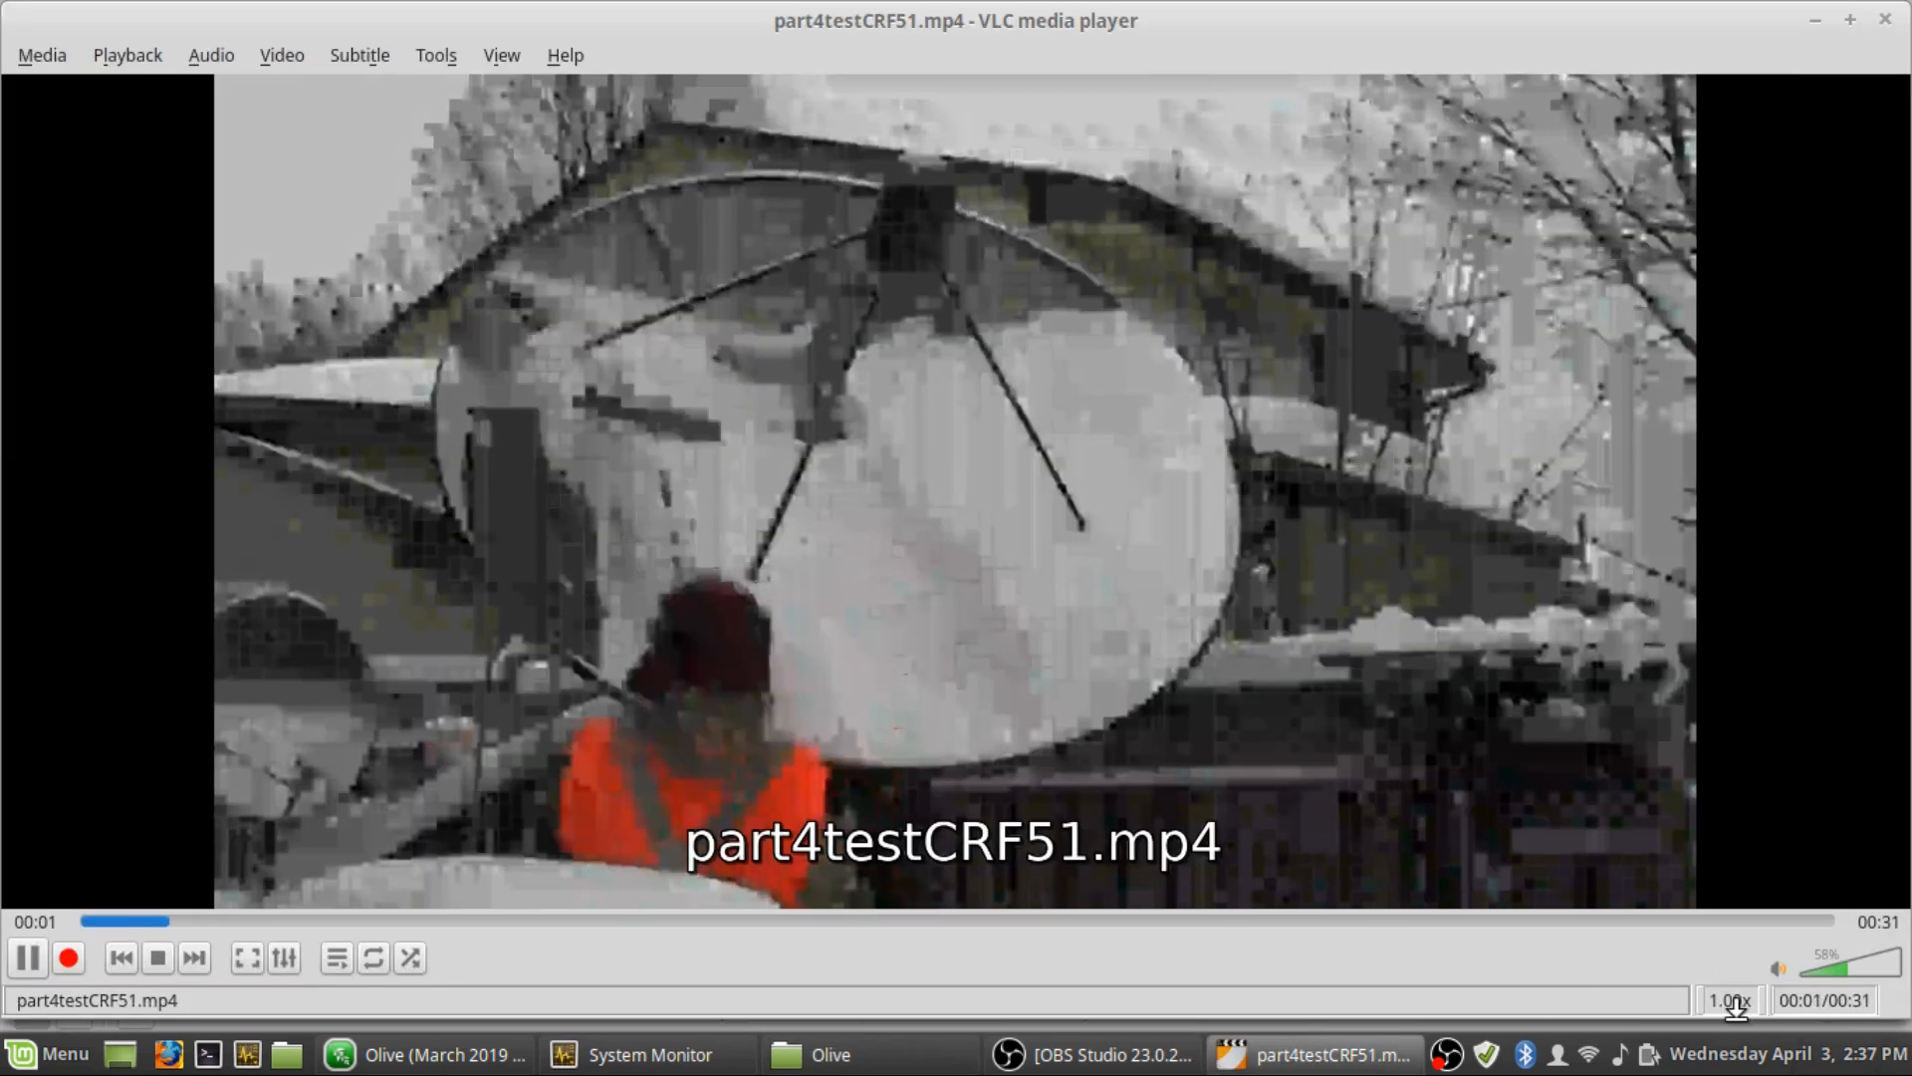
left_click(1827, 970)
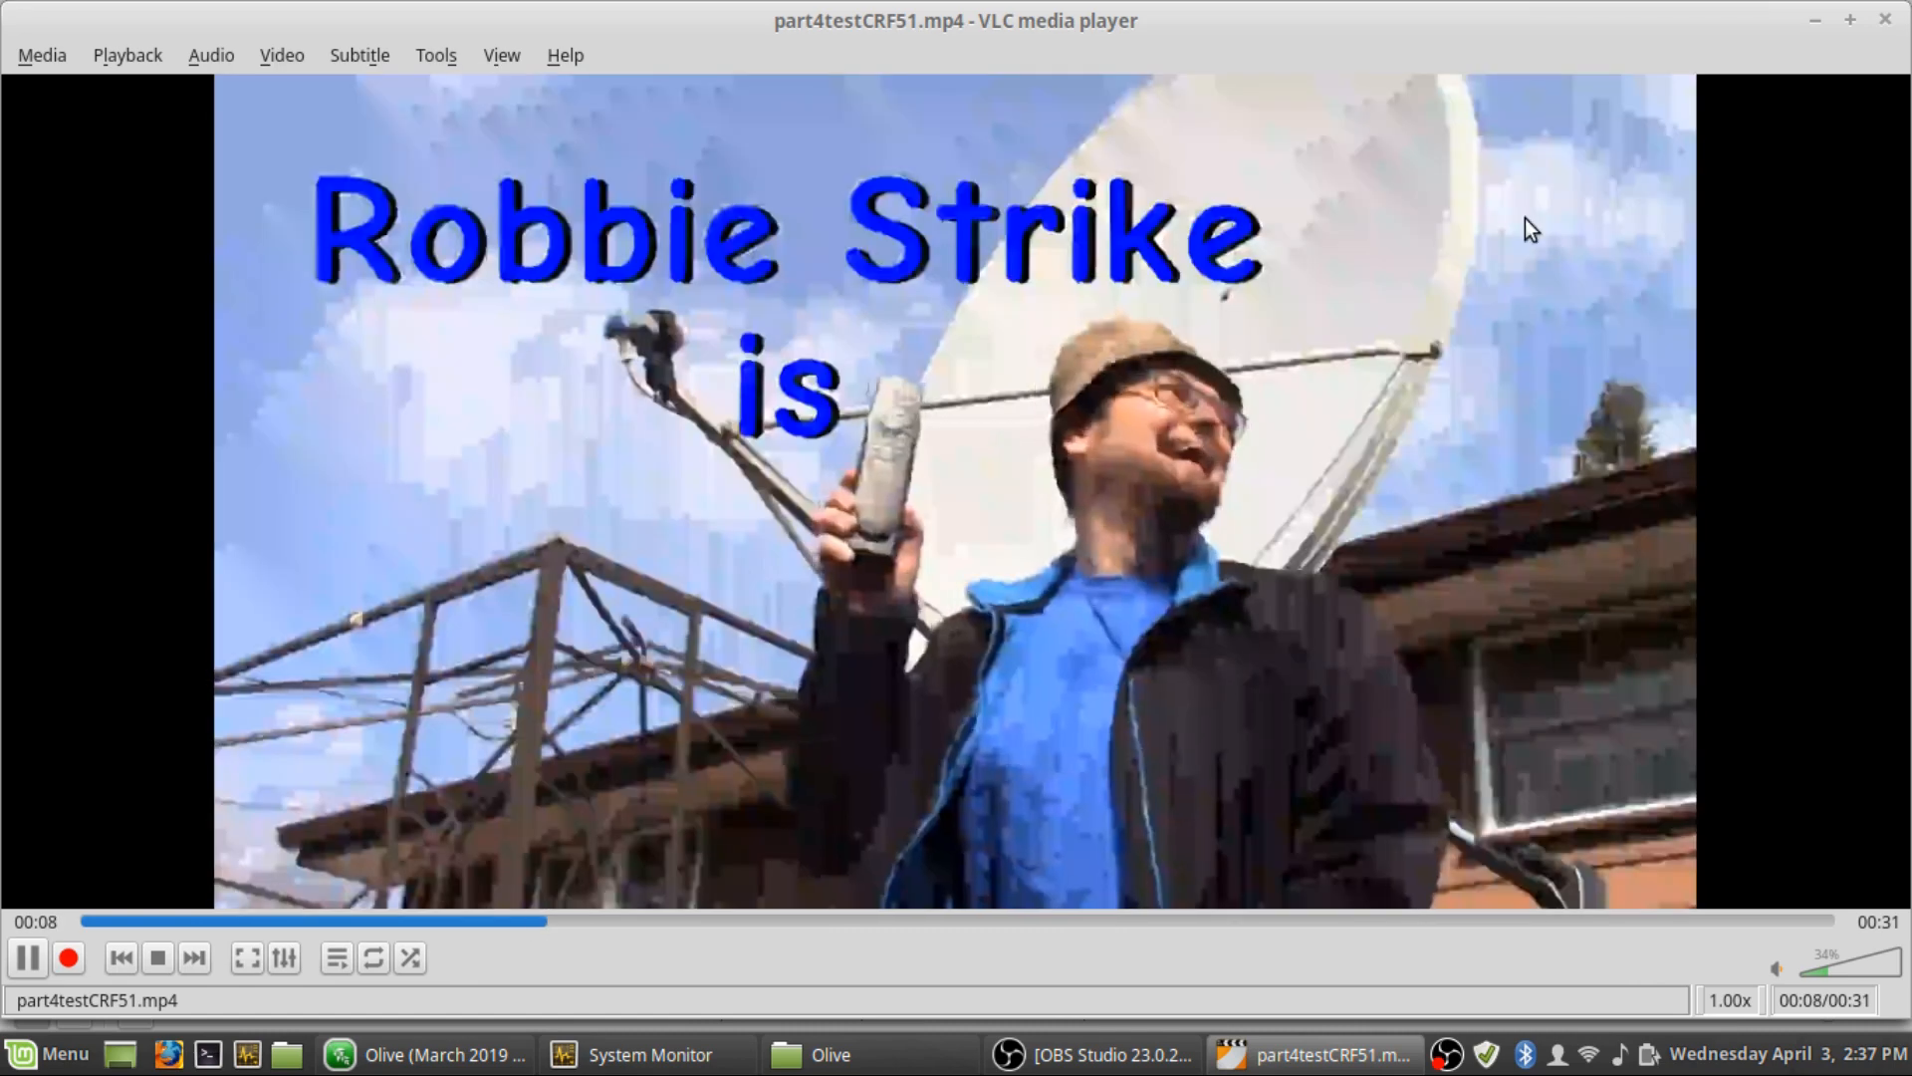
left_click(1883, 20)
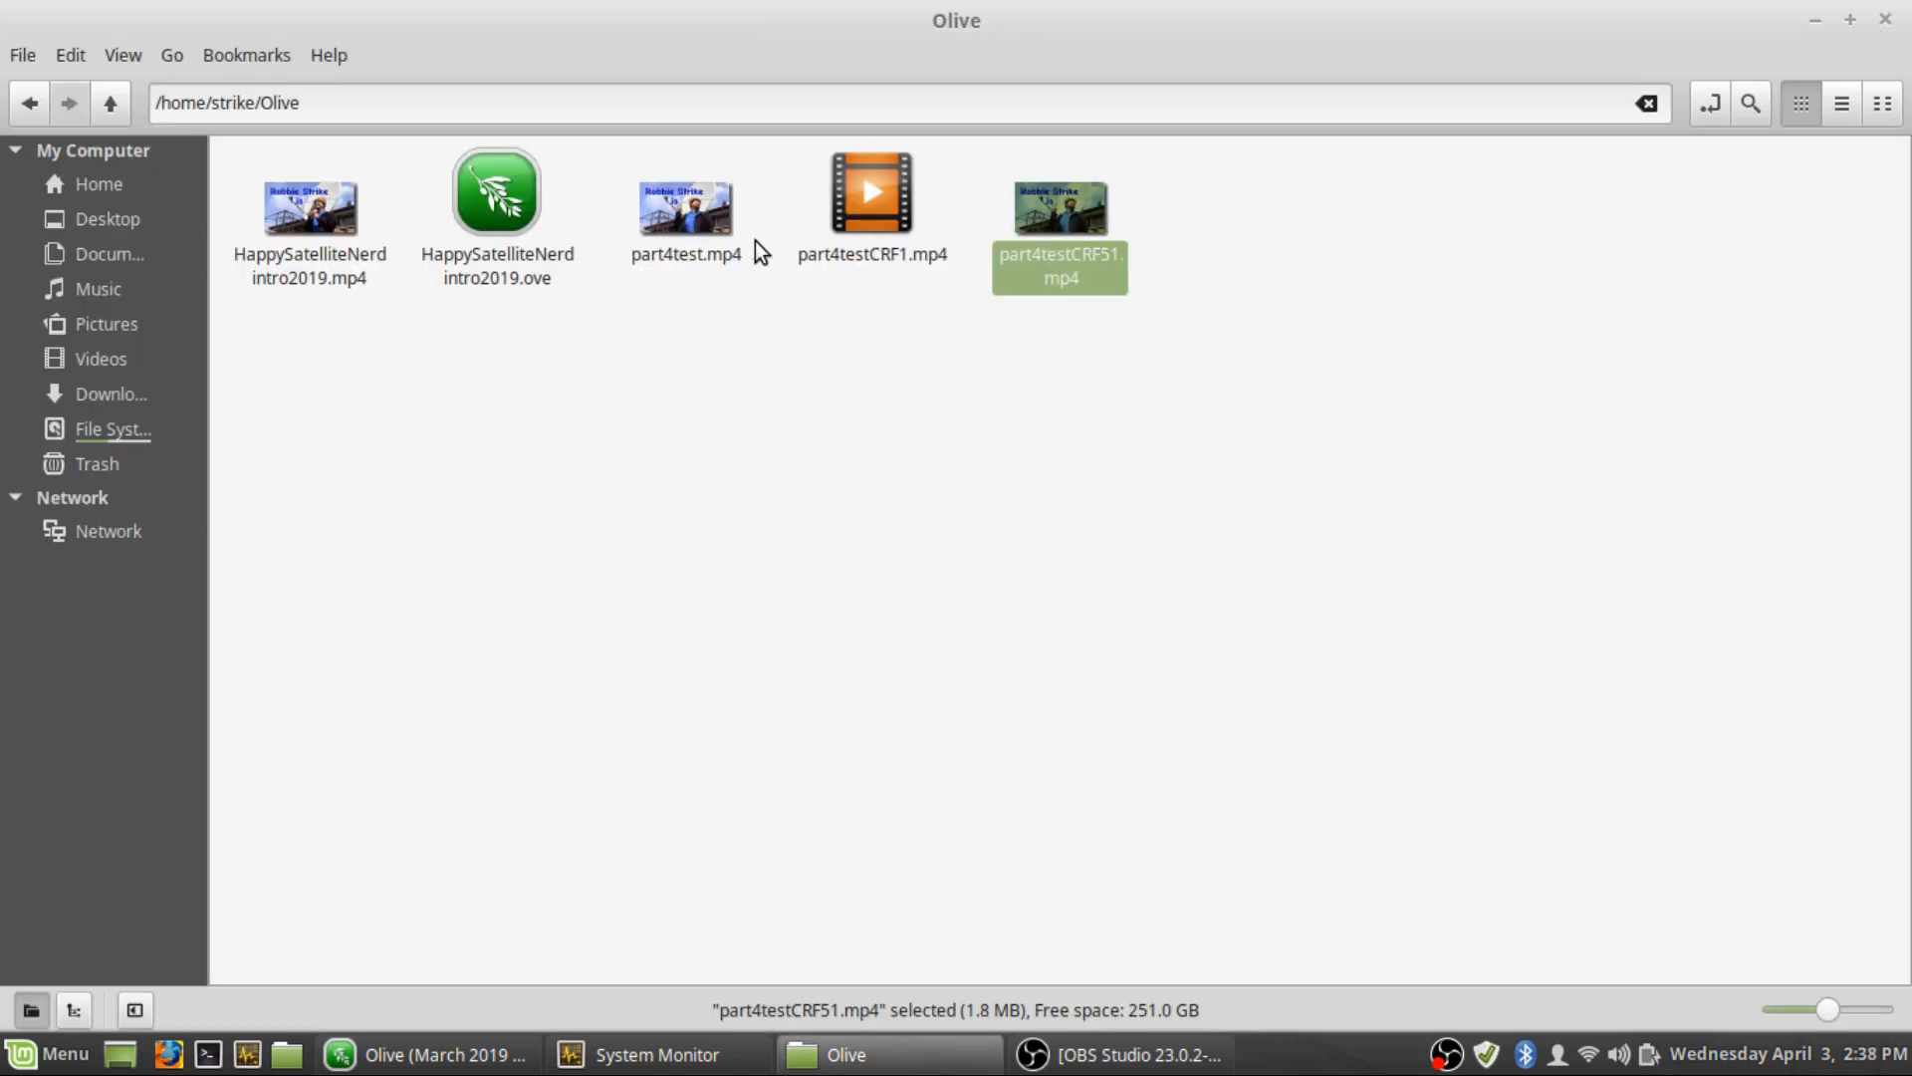
left_click(868, 256)
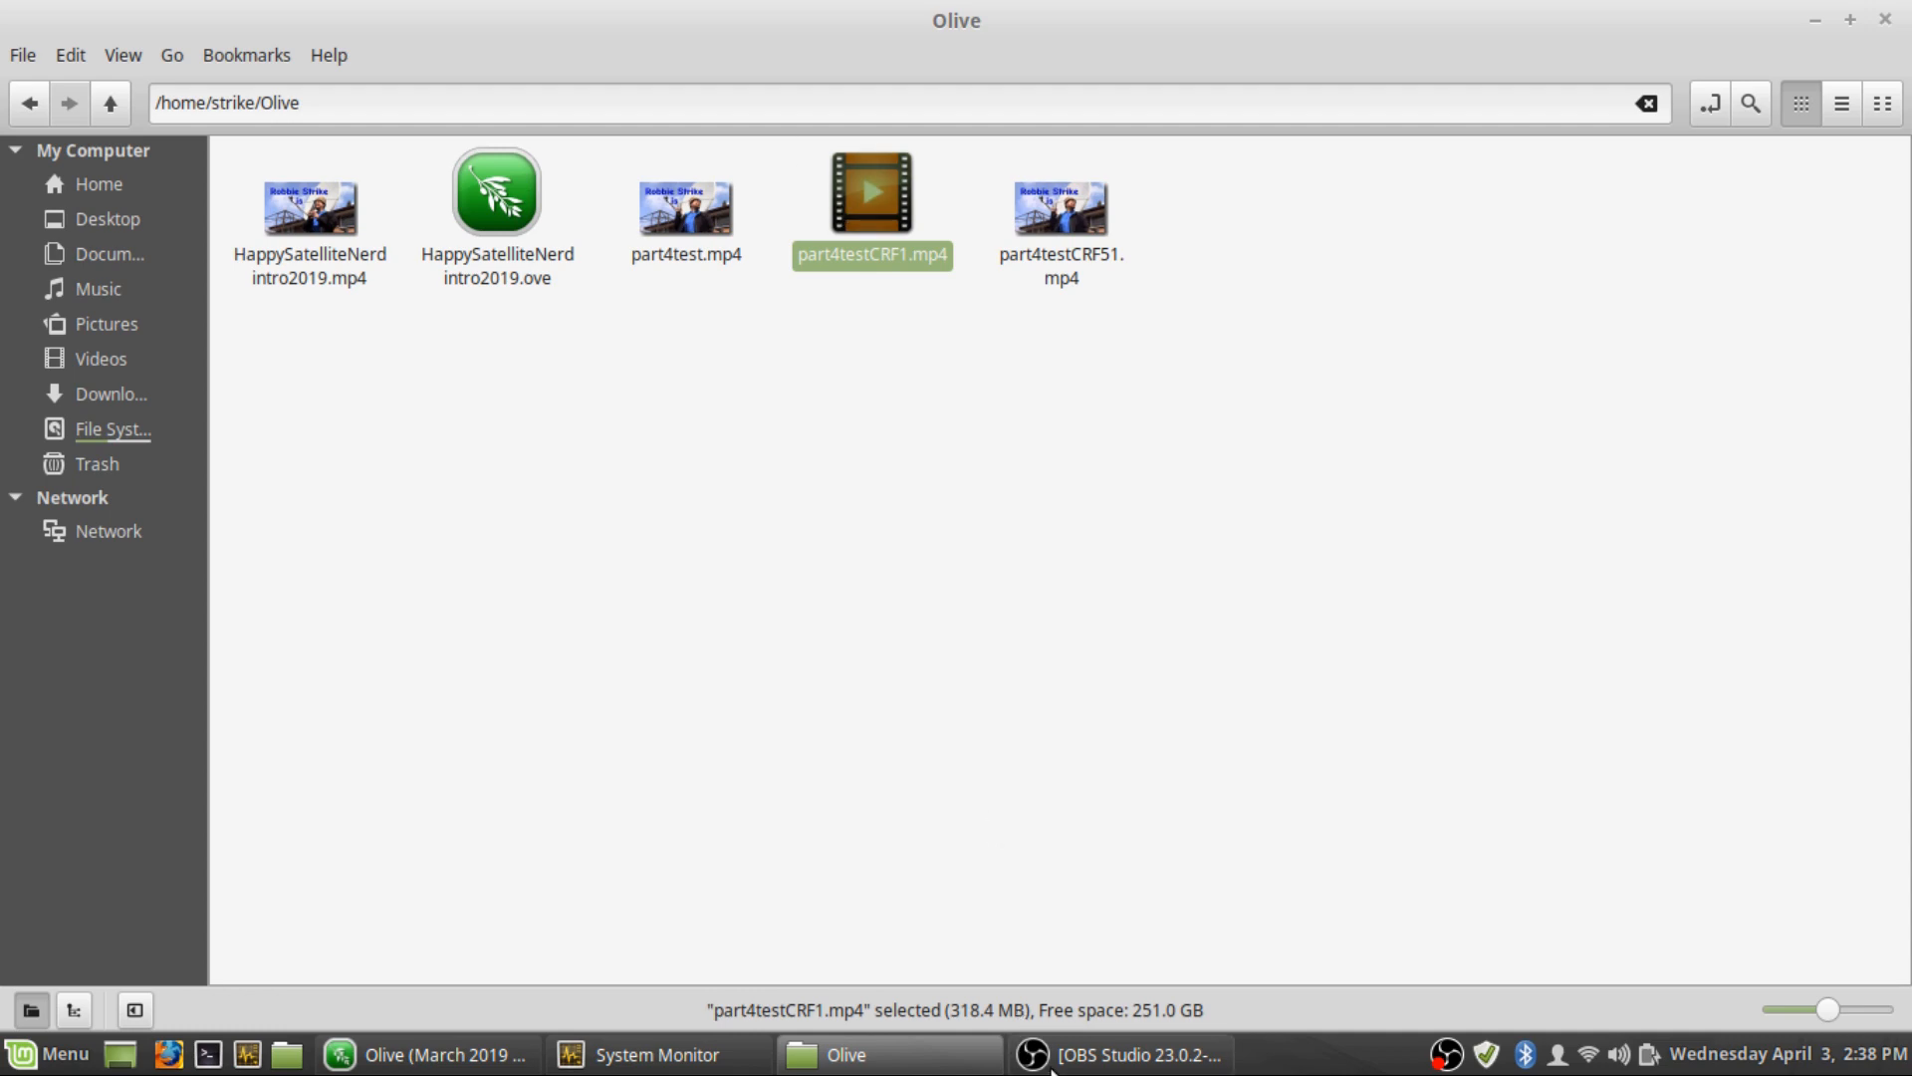
left_click(493, 1058)
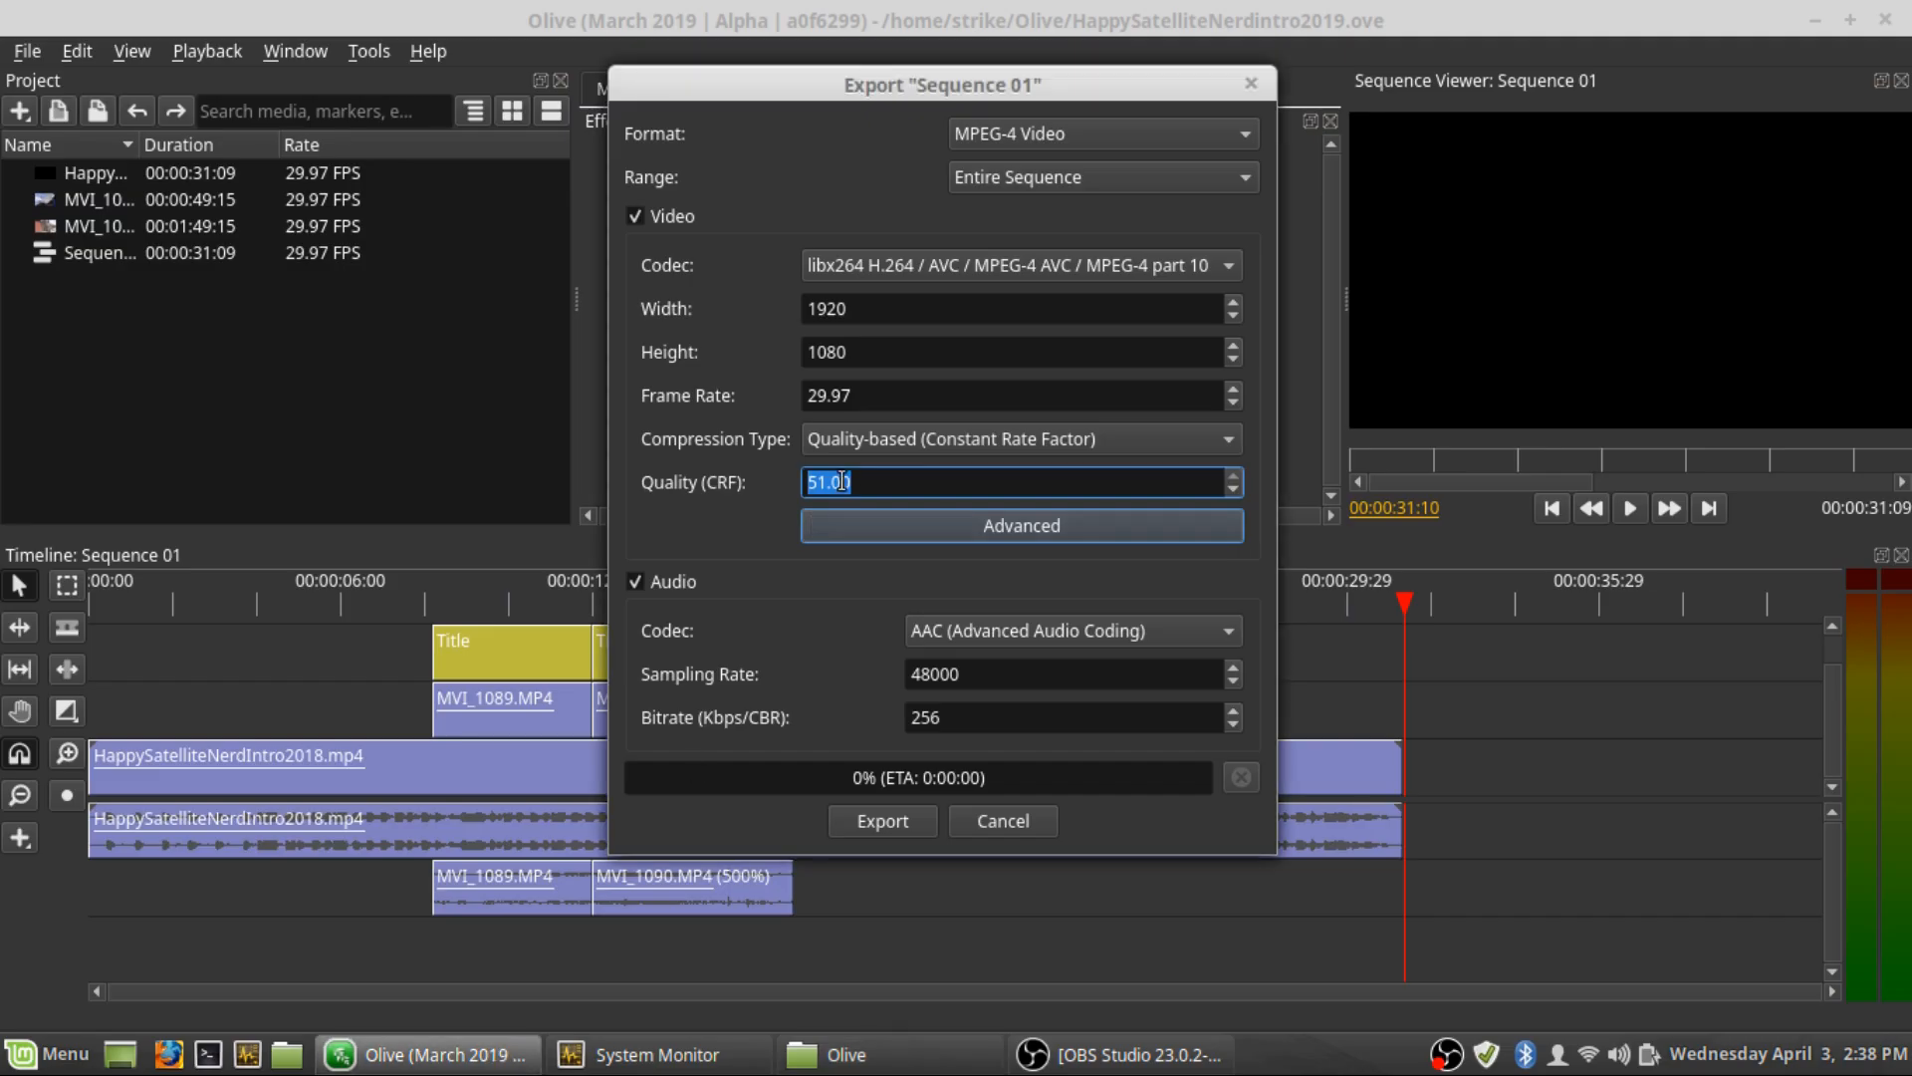
Set the Quality (CRF) to 1, compare the sizes of part4test.mp4 and part4testCRF1.mp4 in the Olive folder, and return to Olive
type("1")
left_click(901, 1053)
left_click(713, 219)
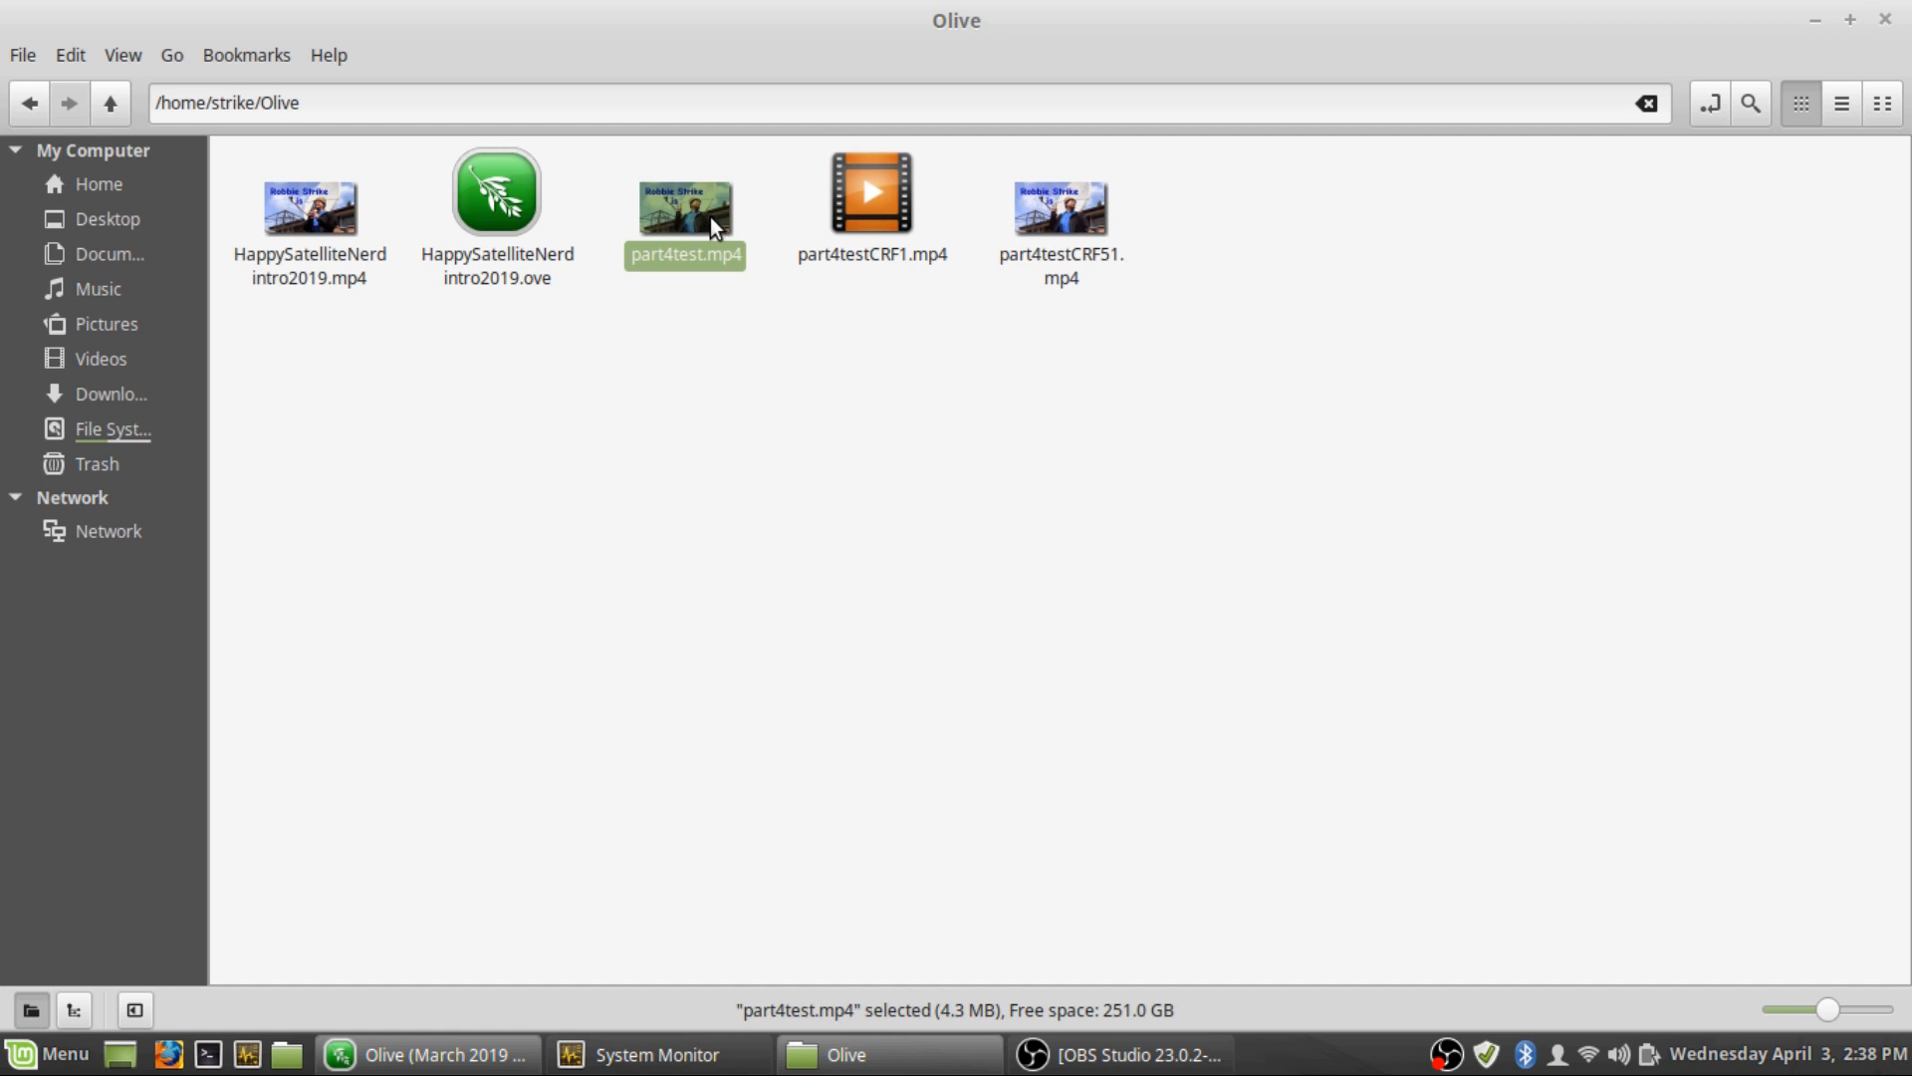
left_click(887, 213)
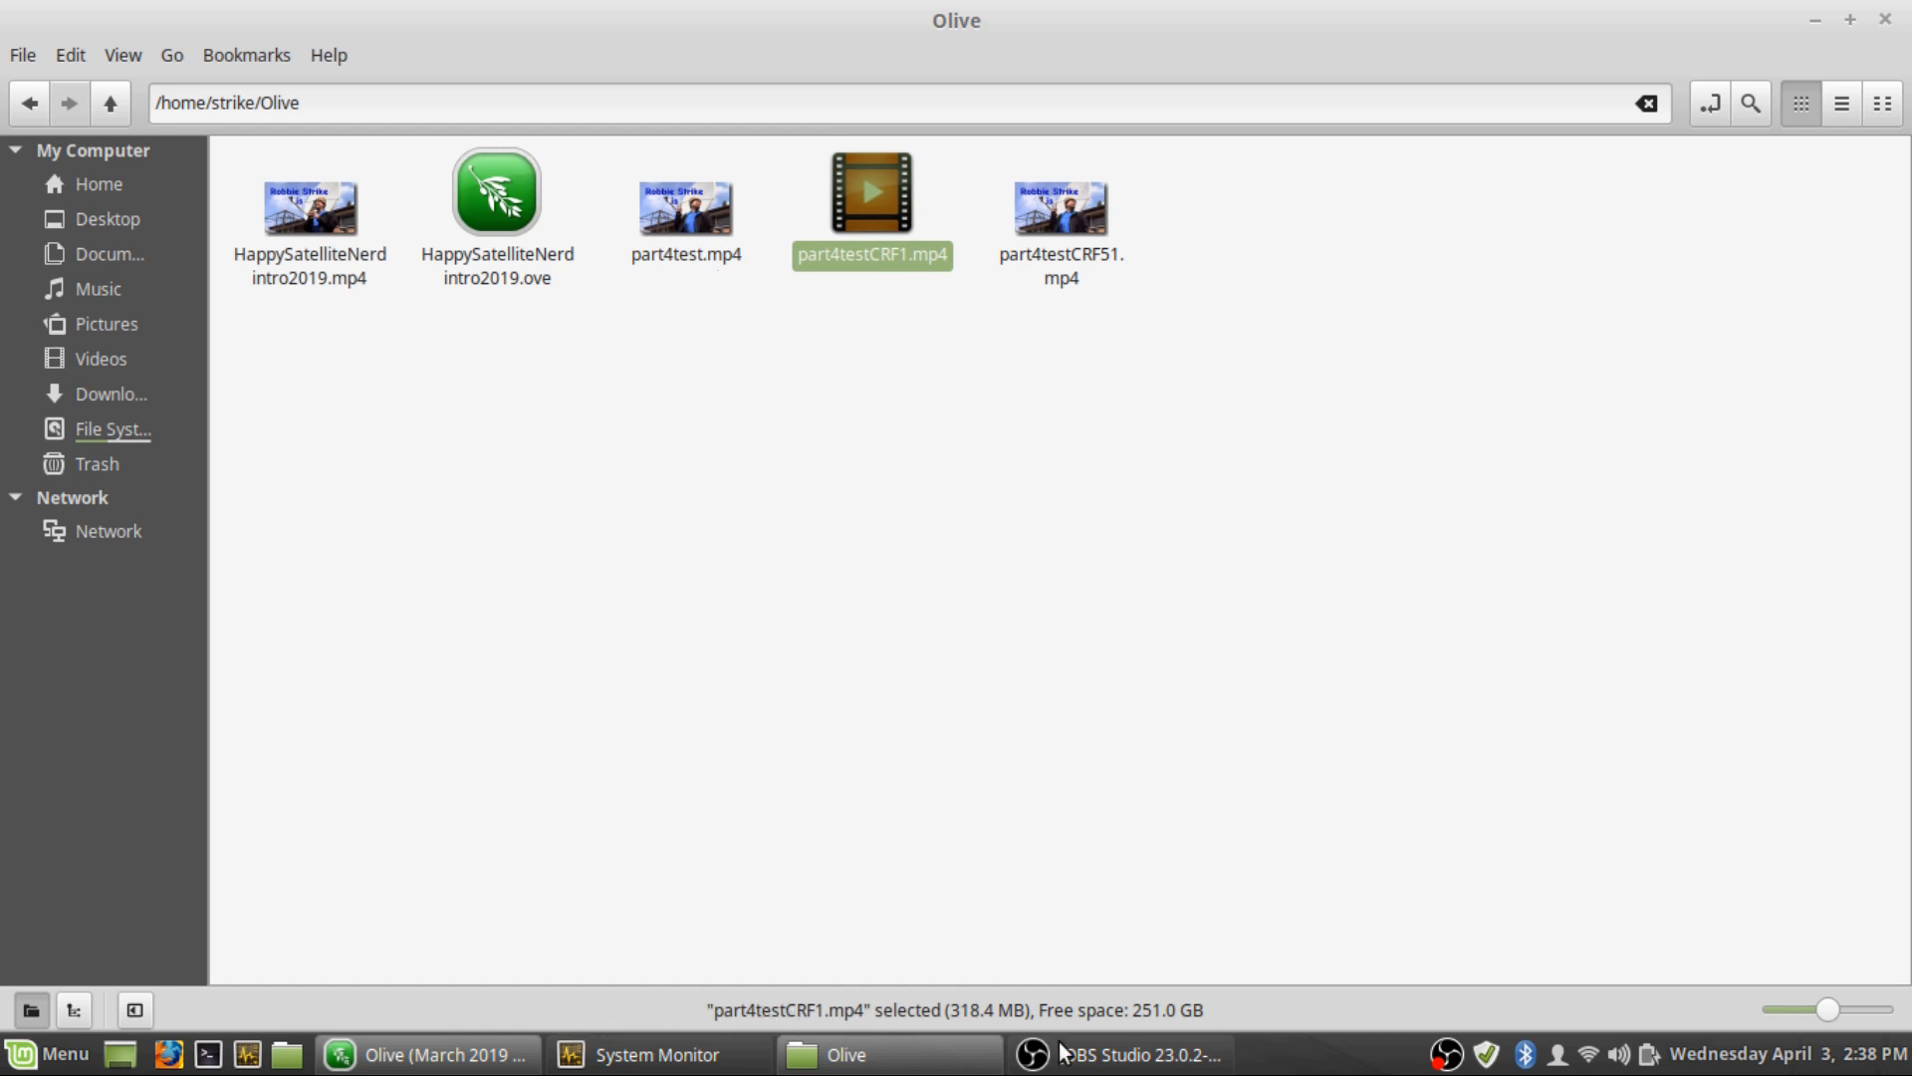
mouse_move(1106, 1069)
left_click(438, 1053)
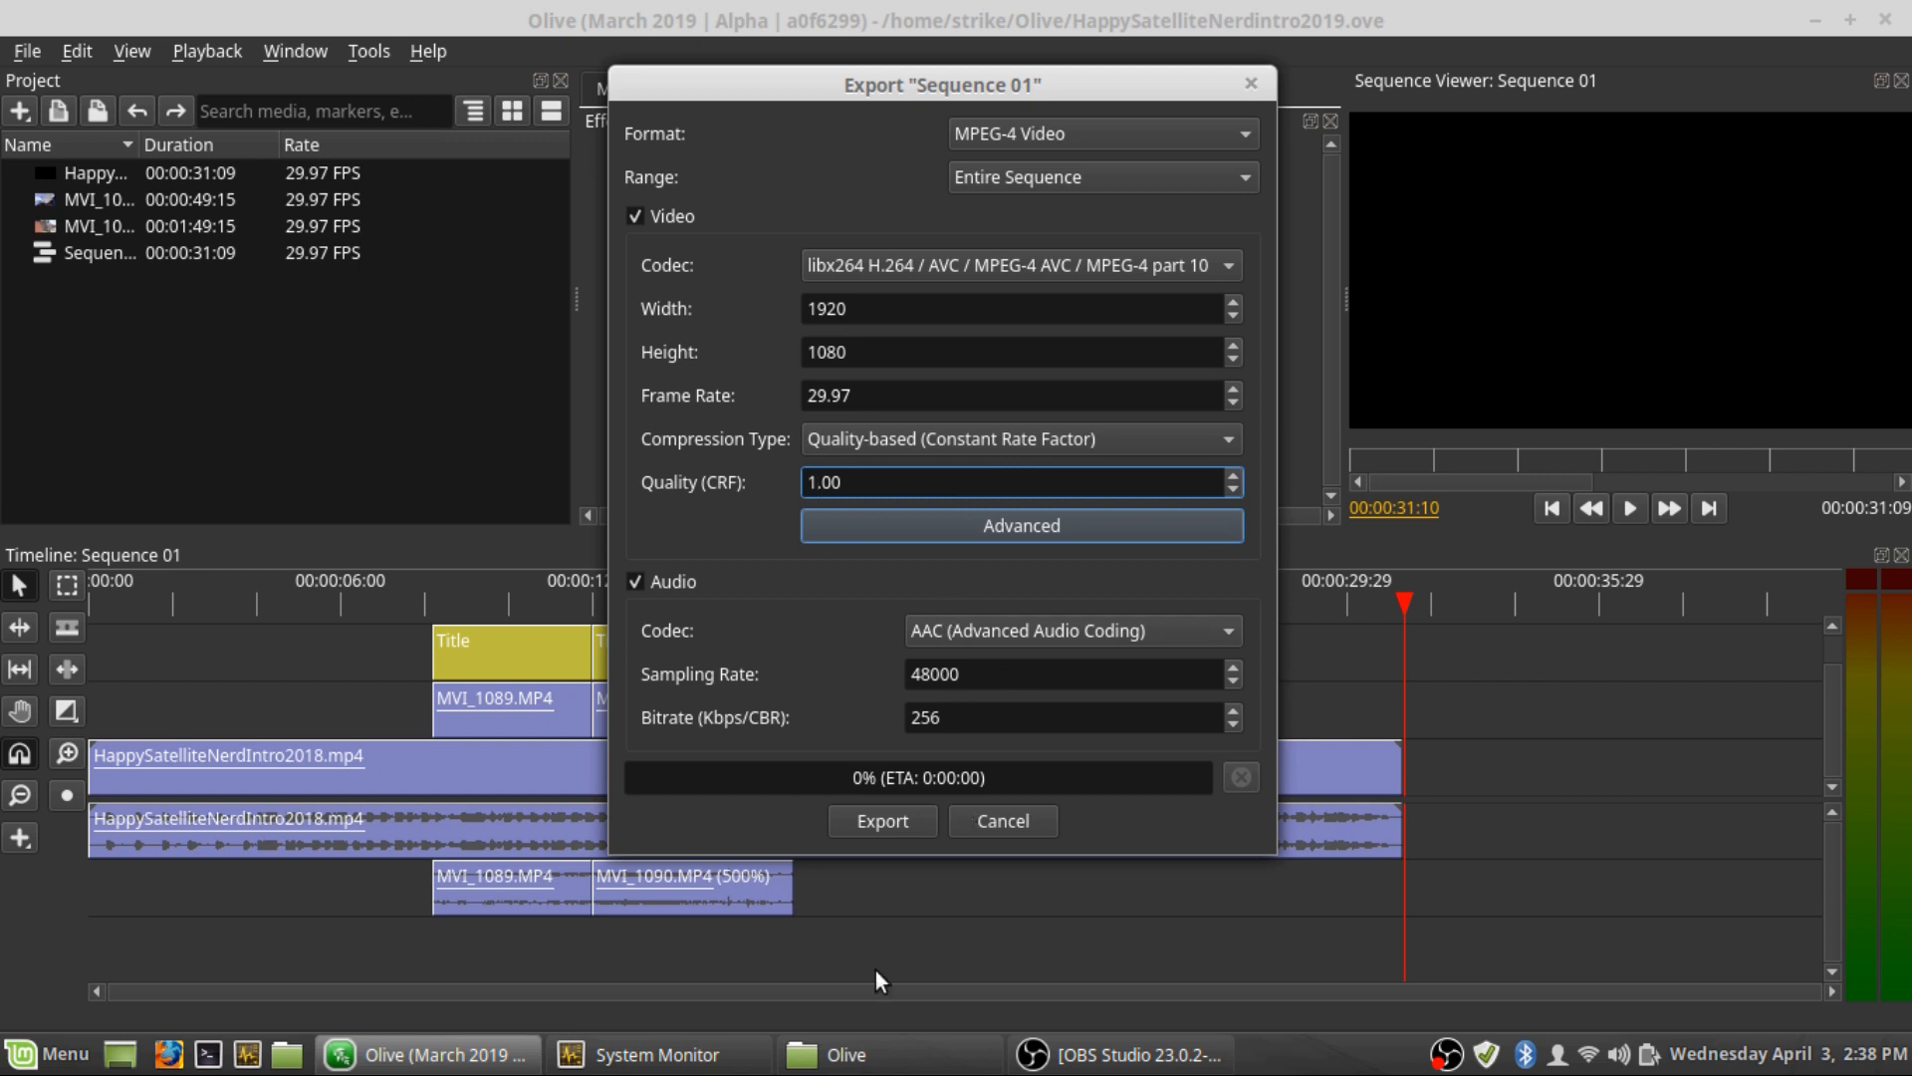
Check the file sizes of part4test.mp4, part4testCRF1.mp4 and HappySatelliteNerdintro2019.mp4 in the Olive folder against the export settings
left_click(885, 1057)
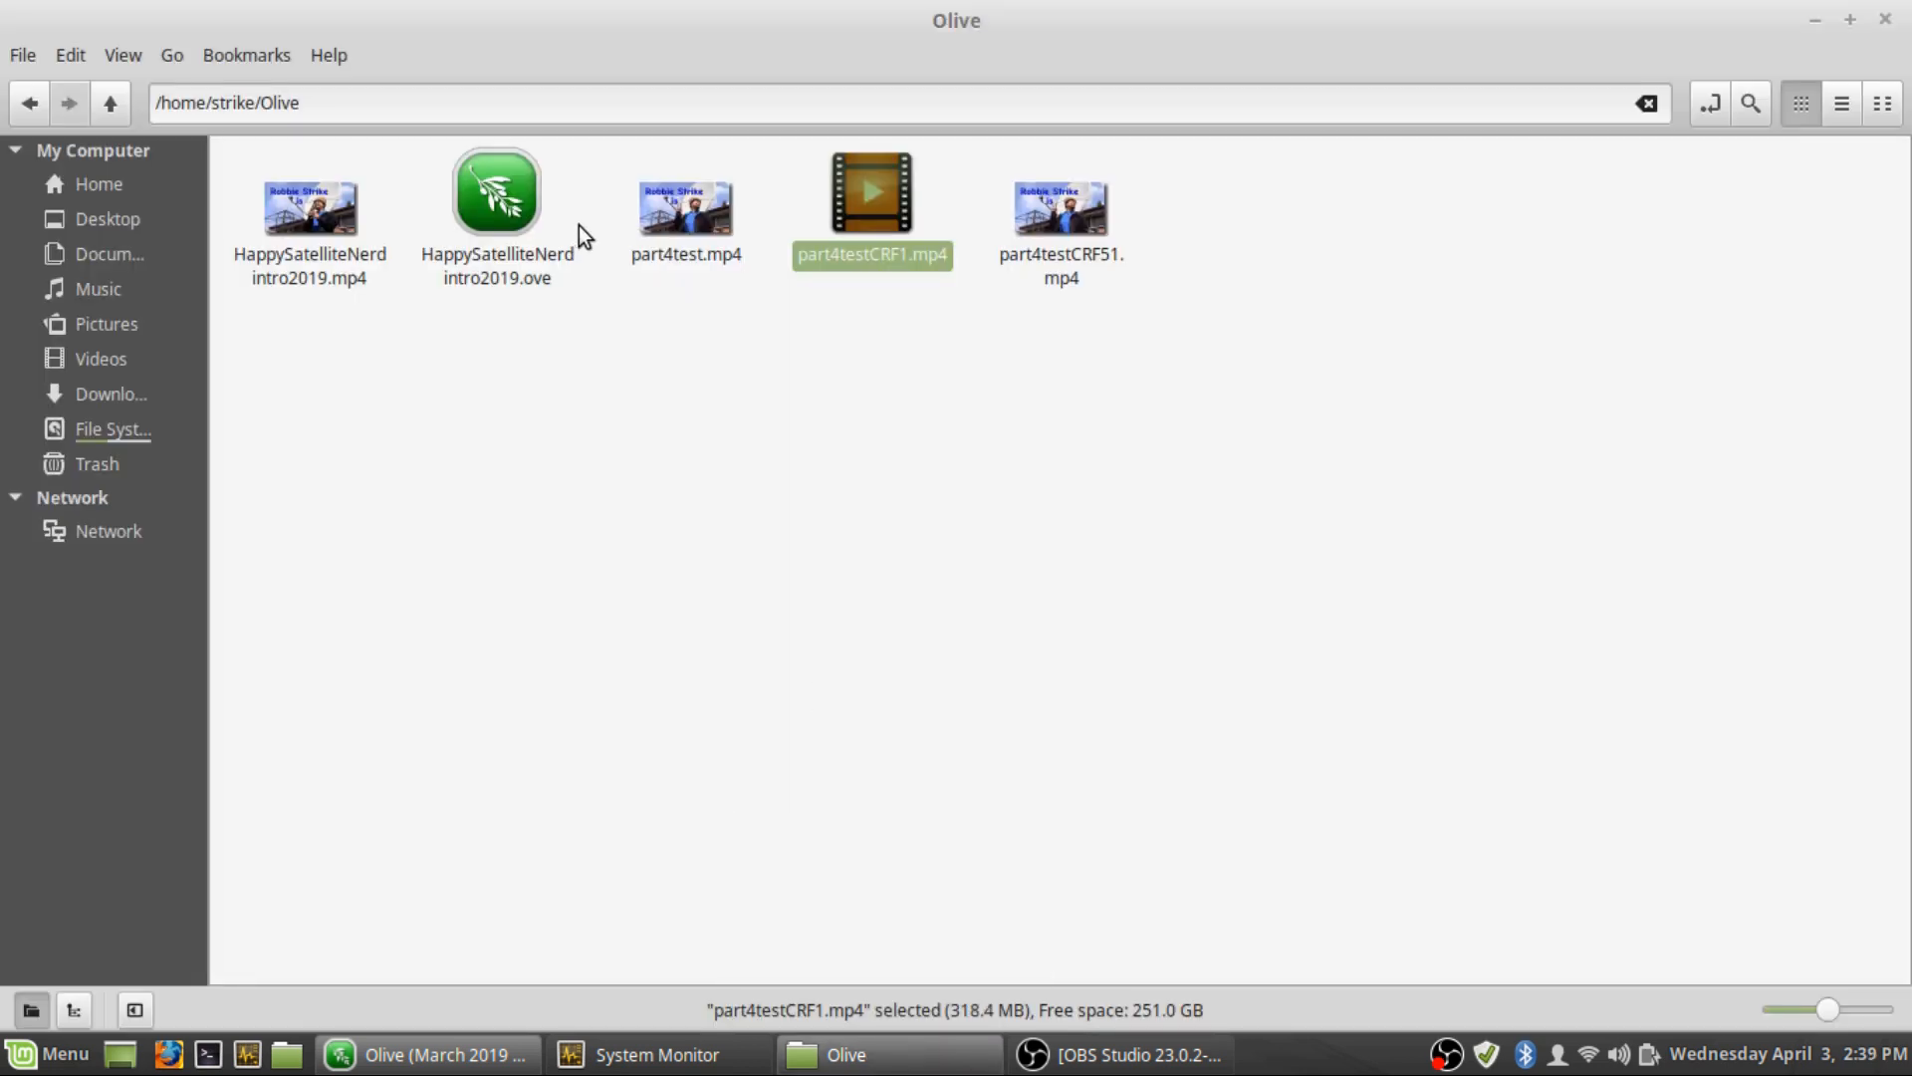
left_click(672, 213)
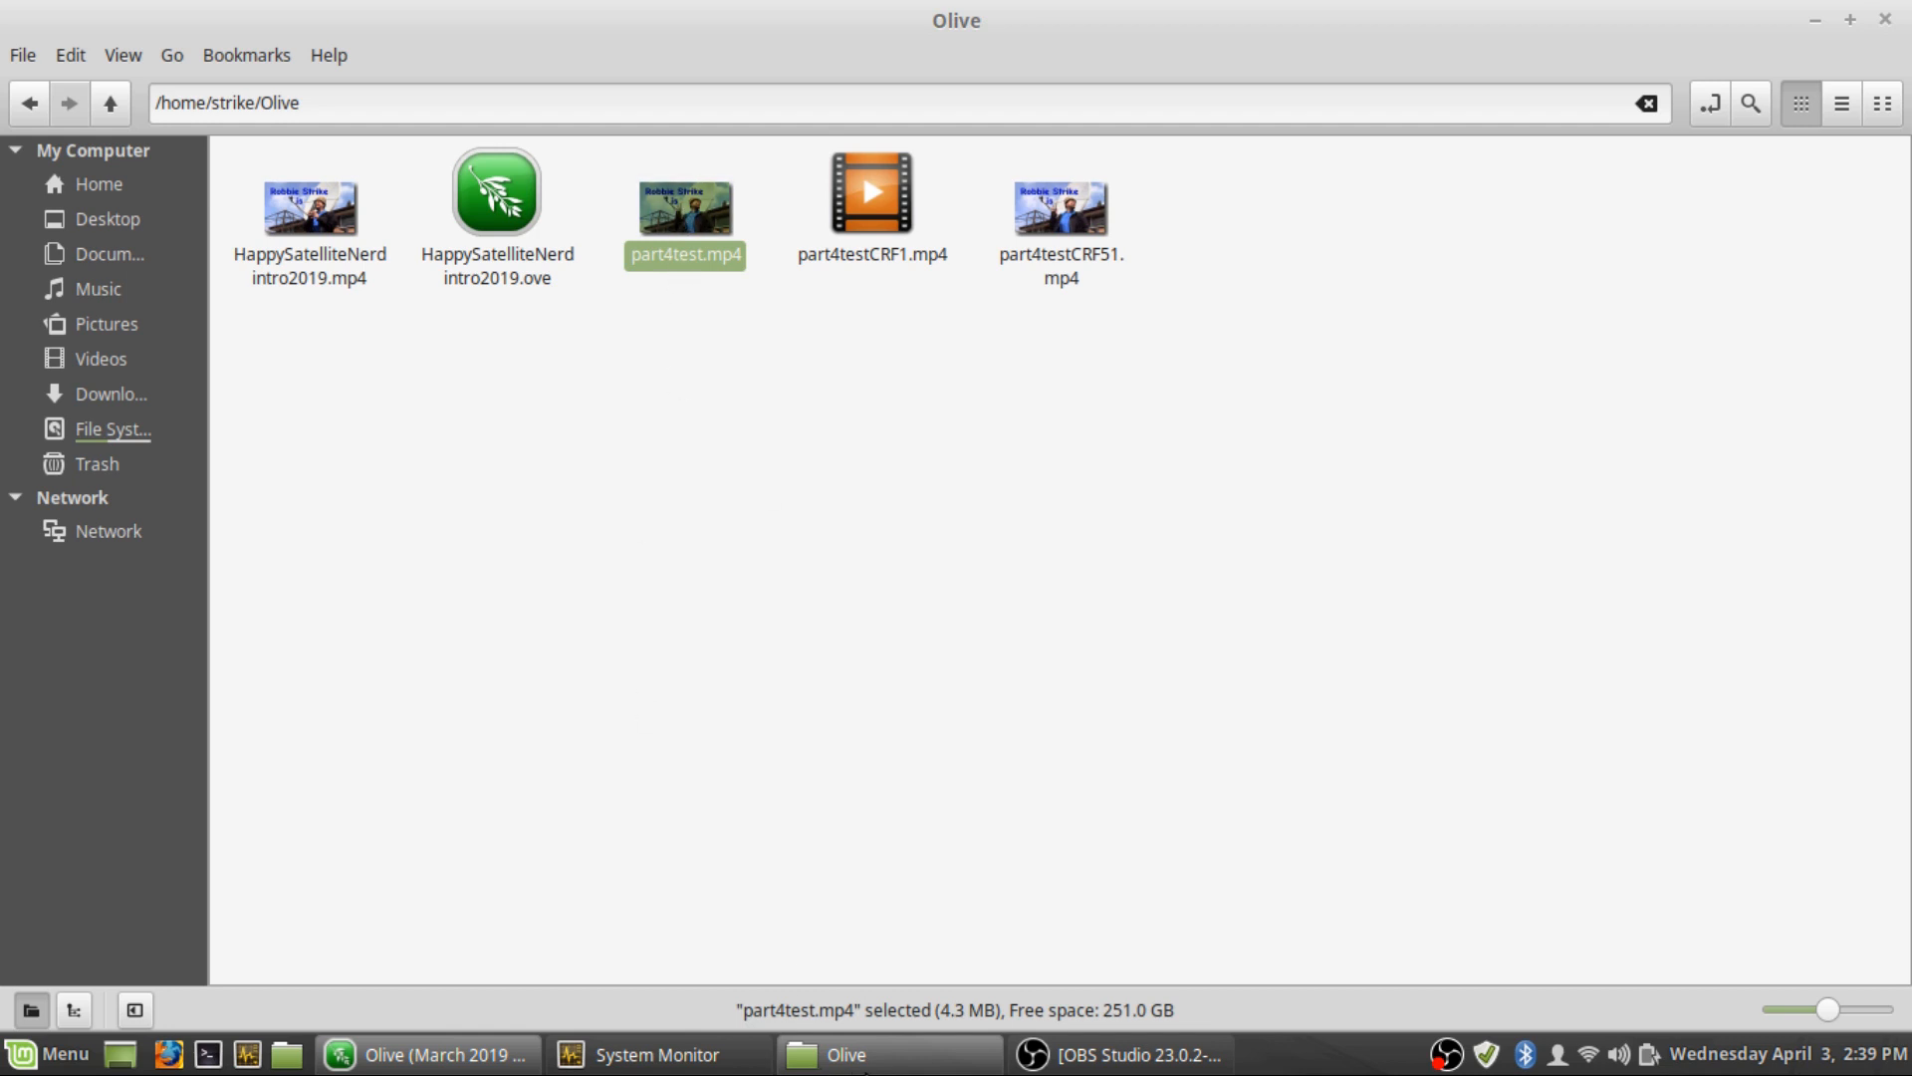
left_click(377, 1051)
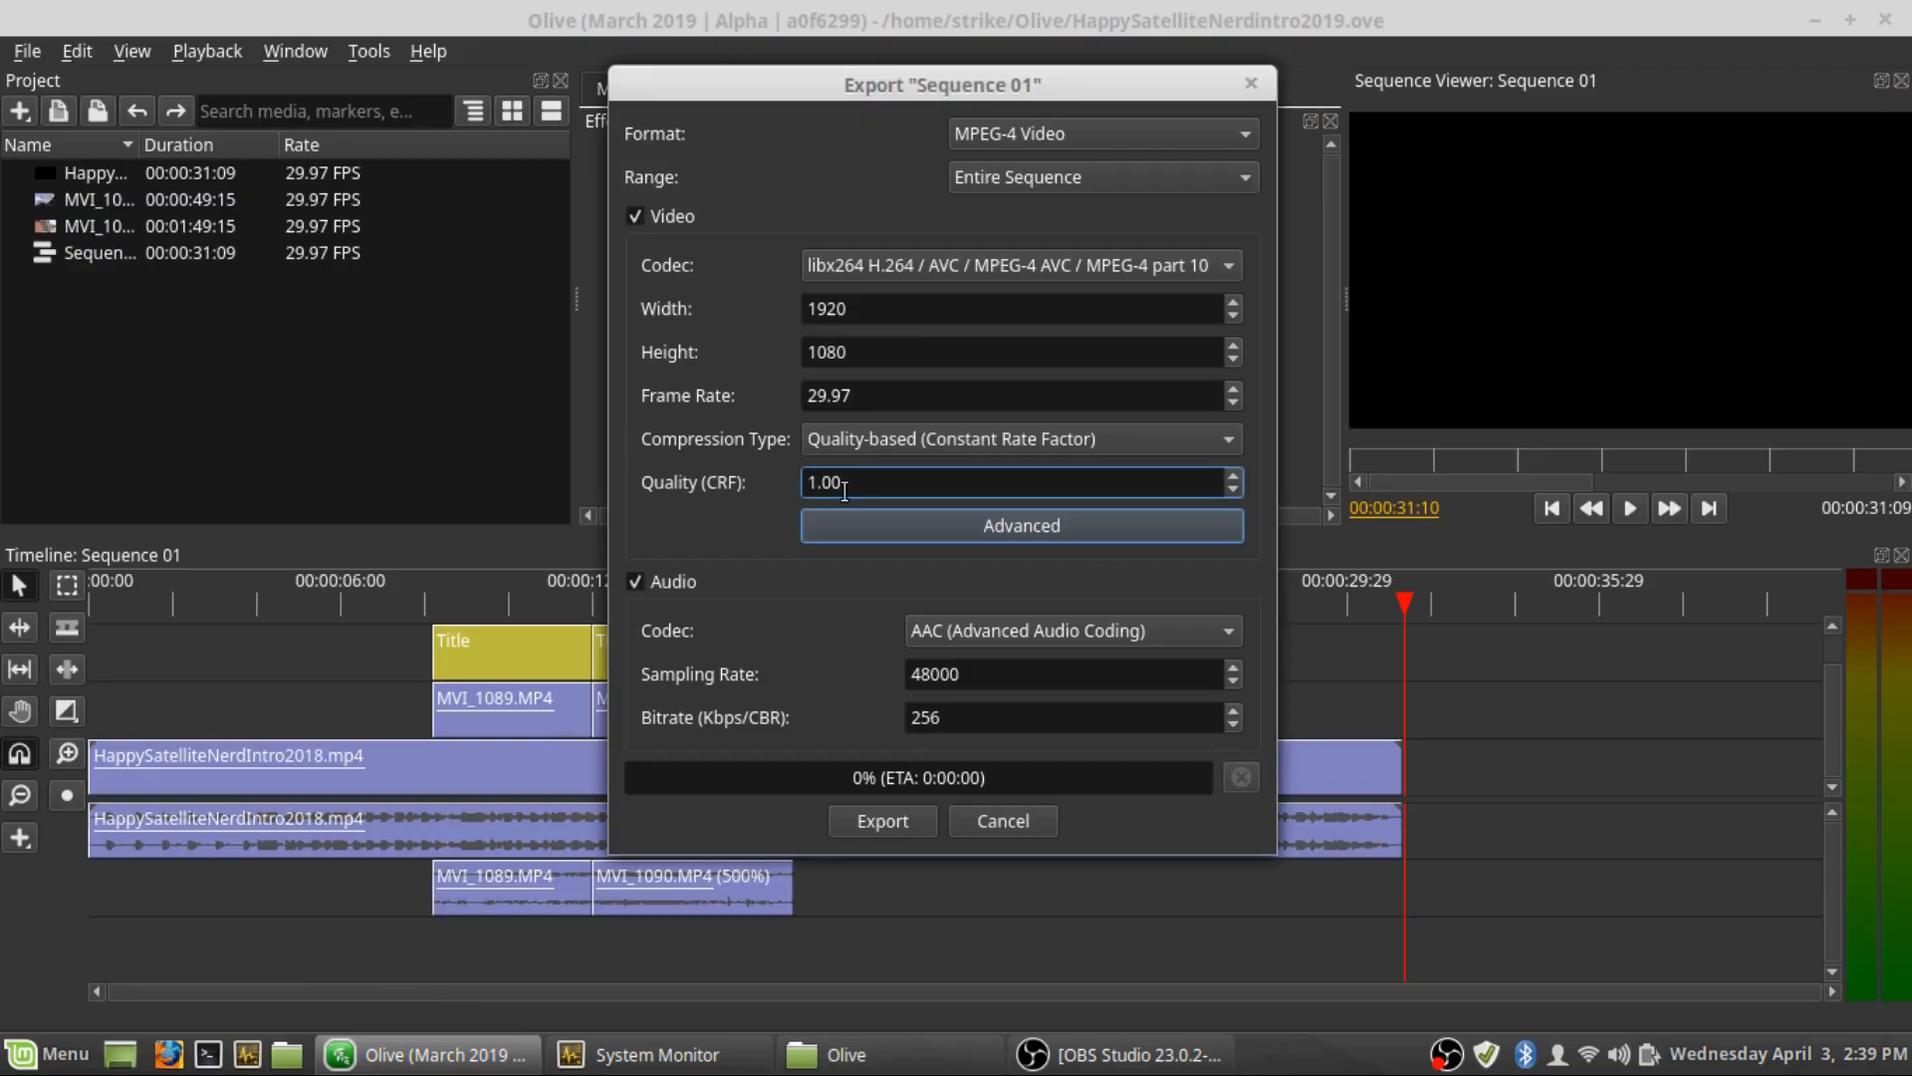
mouse_move(845, 1056)
left_click(926, 1066)
left_click(870, 198)
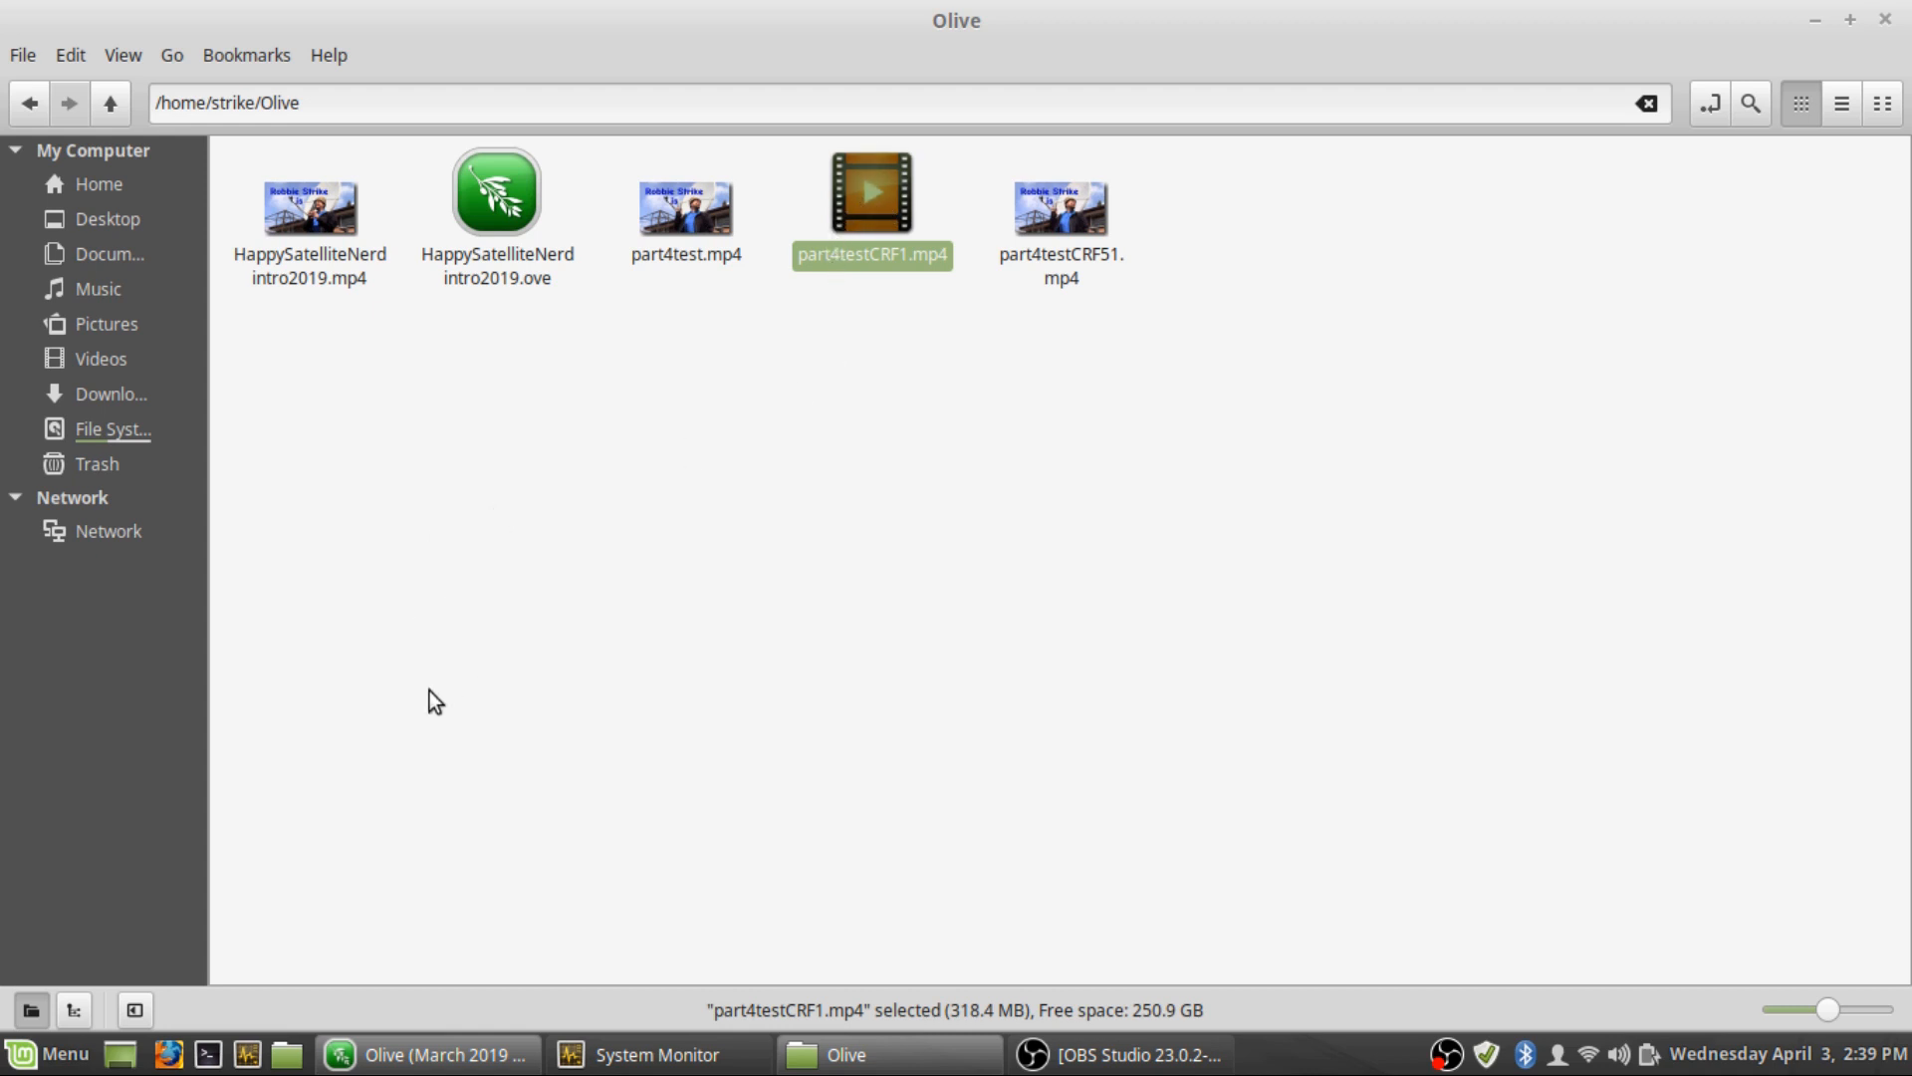
left_click(331, 209)
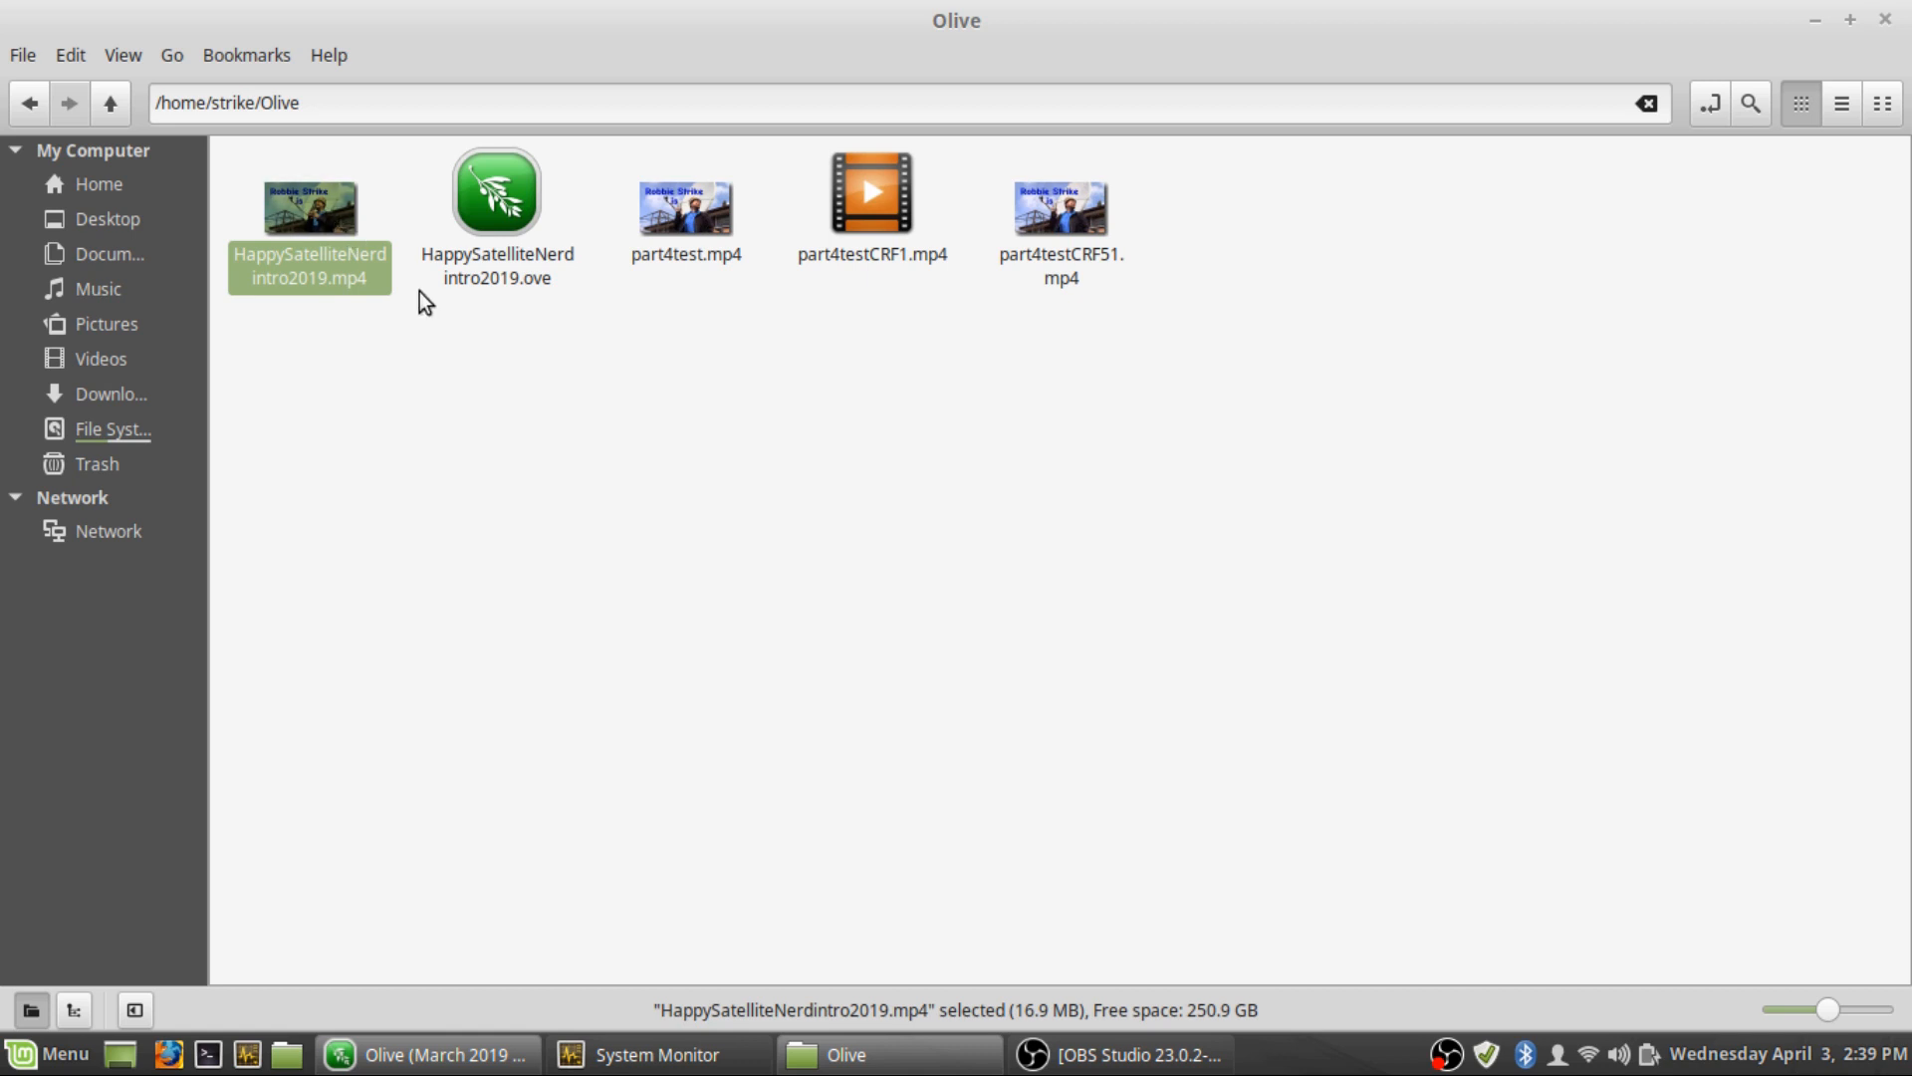
left_click(1158, 1052)
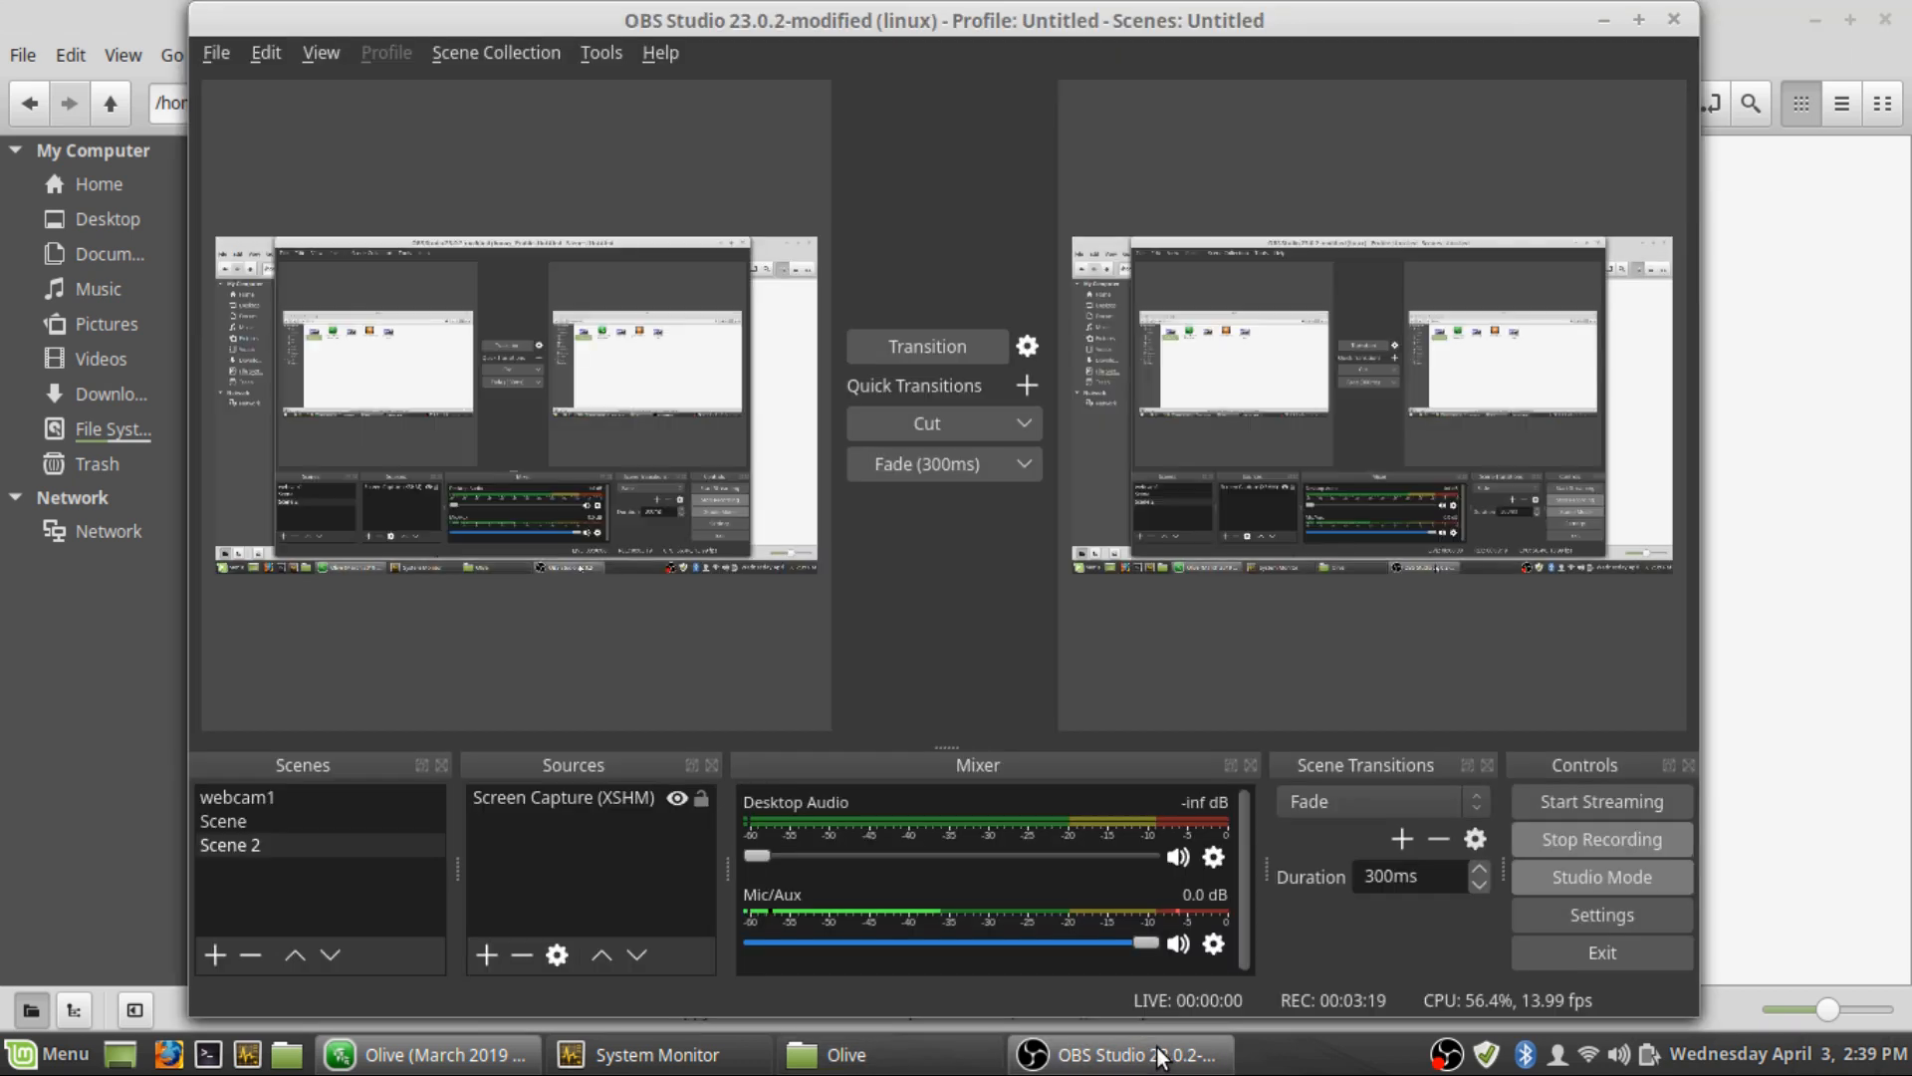
left_click(1158, 1053)
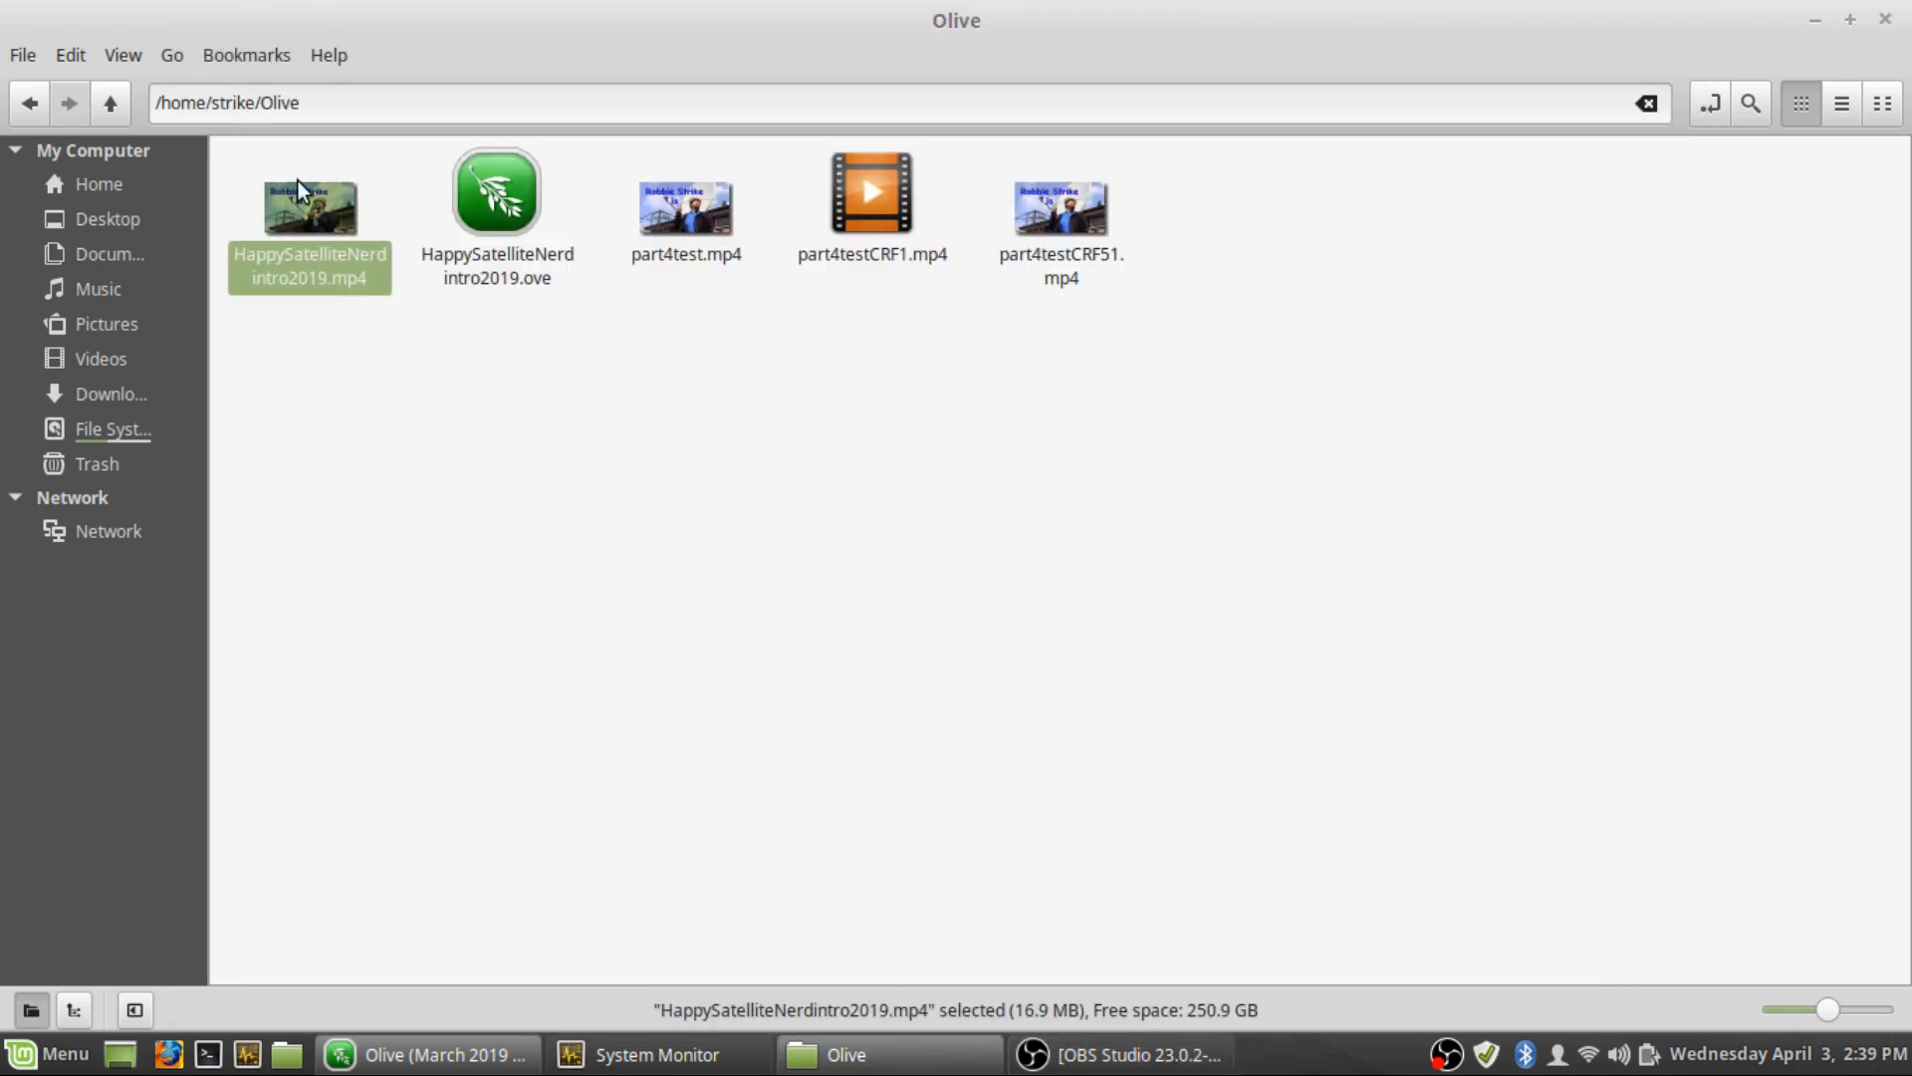
Return to Olive, change the export video codec to MPEG-4 part 2 and examine its bitrate setting
left_click(495, 1060)
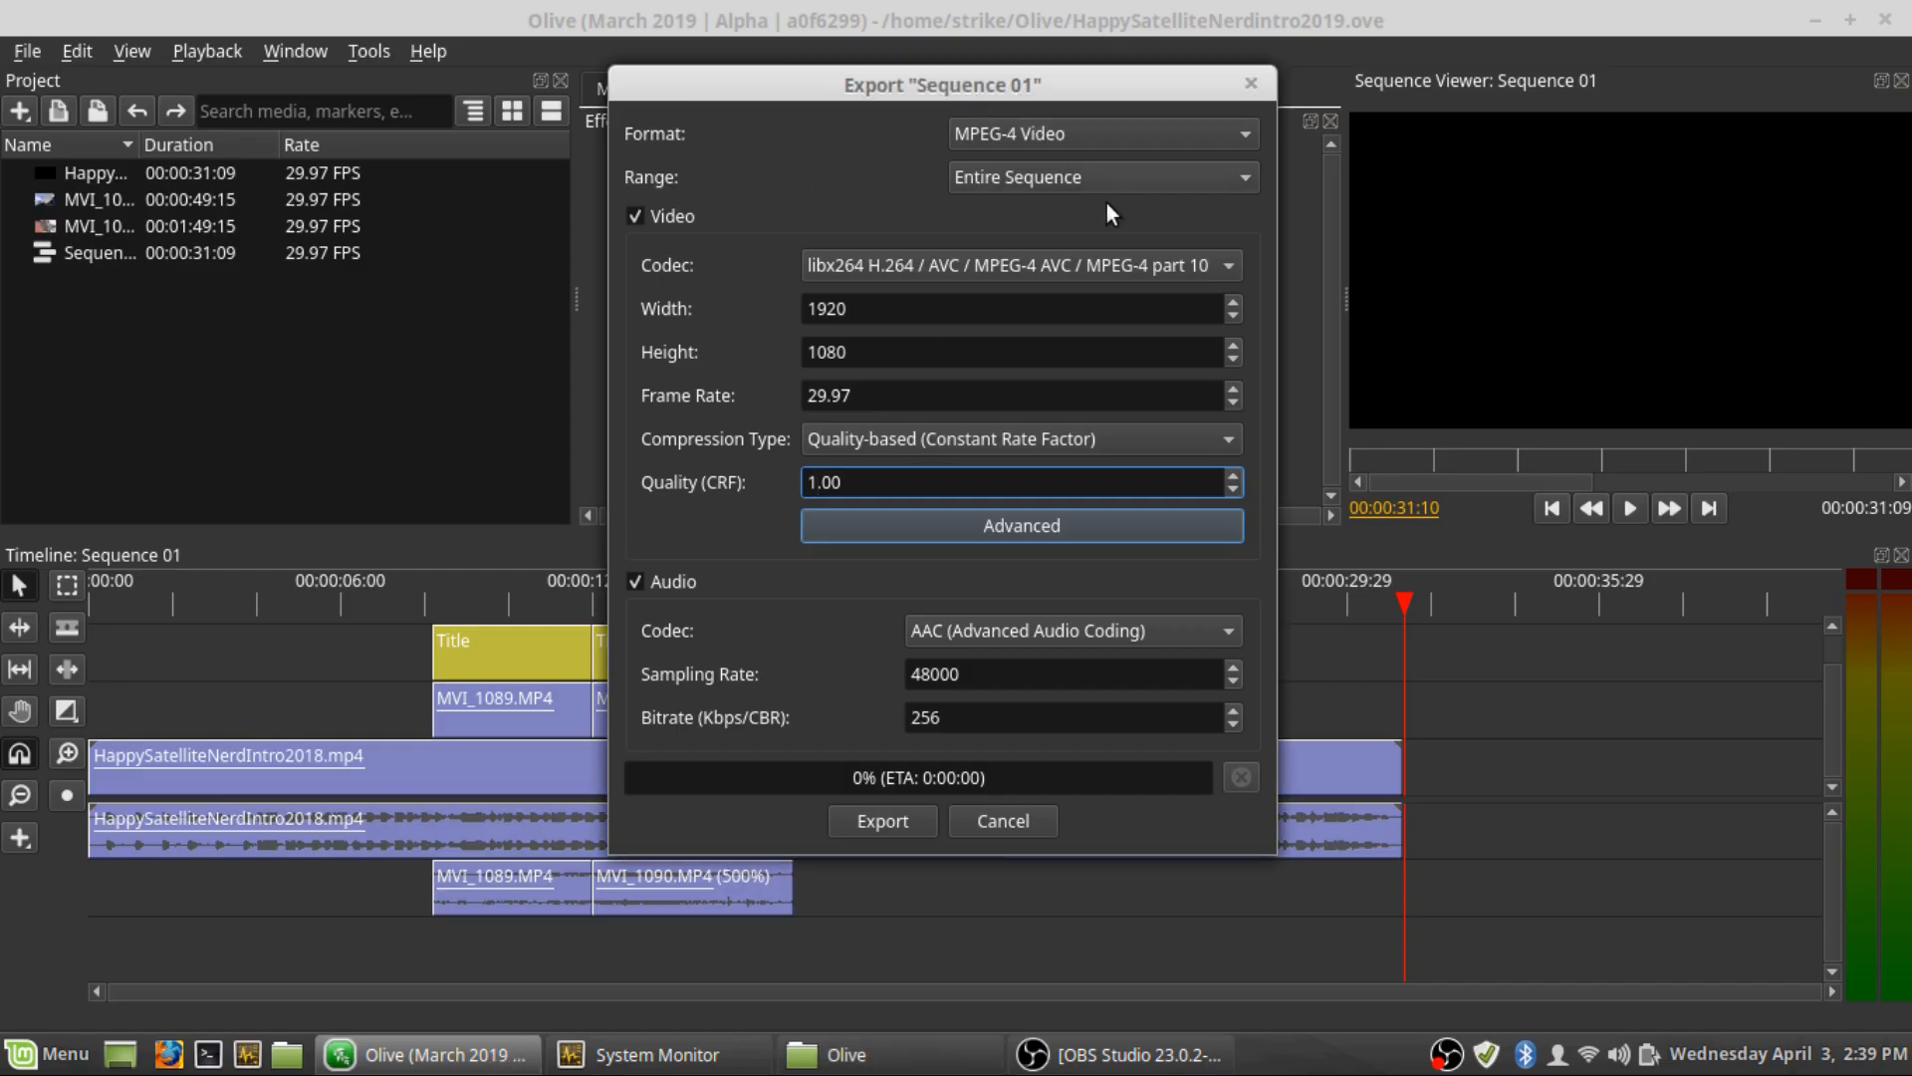
left_click(1138, 268)
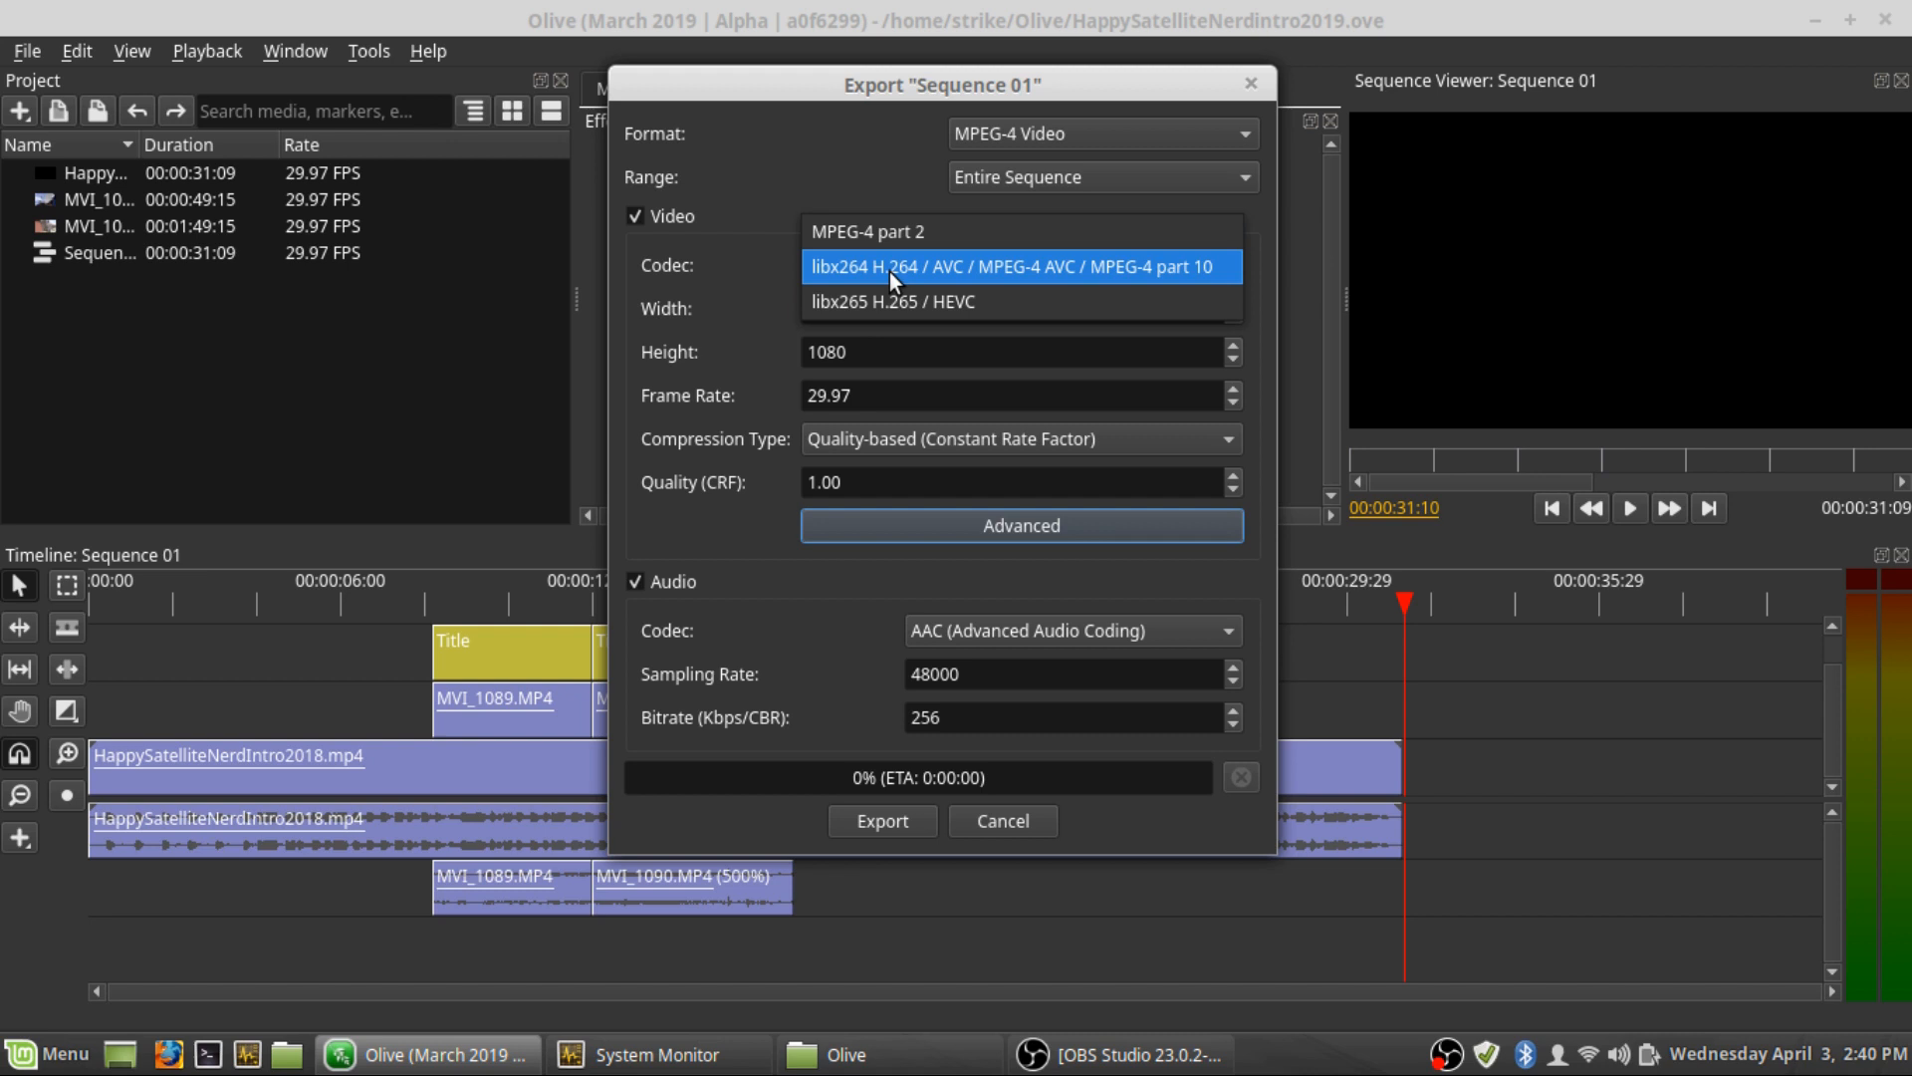
left_click(886, 235)
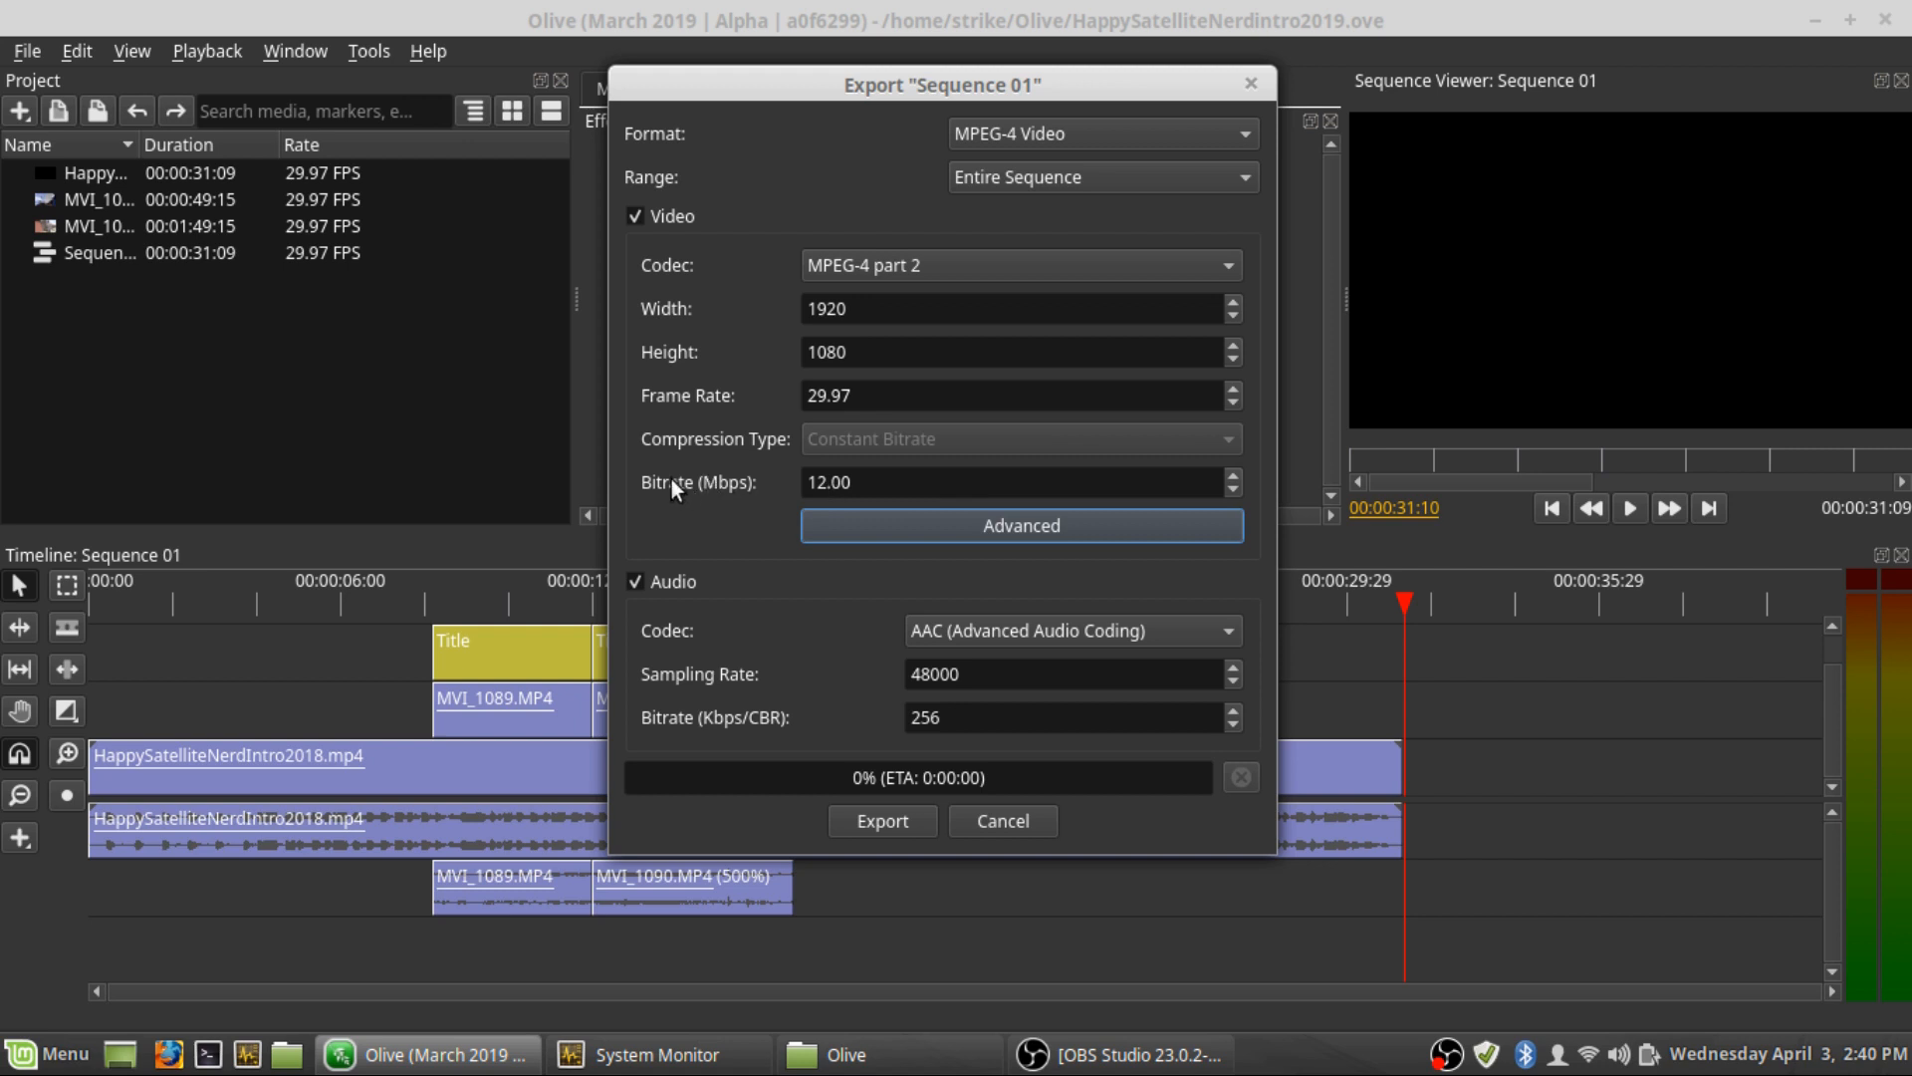
left_click_drag(807, 482, 846, 482)
left_click(809, 478)
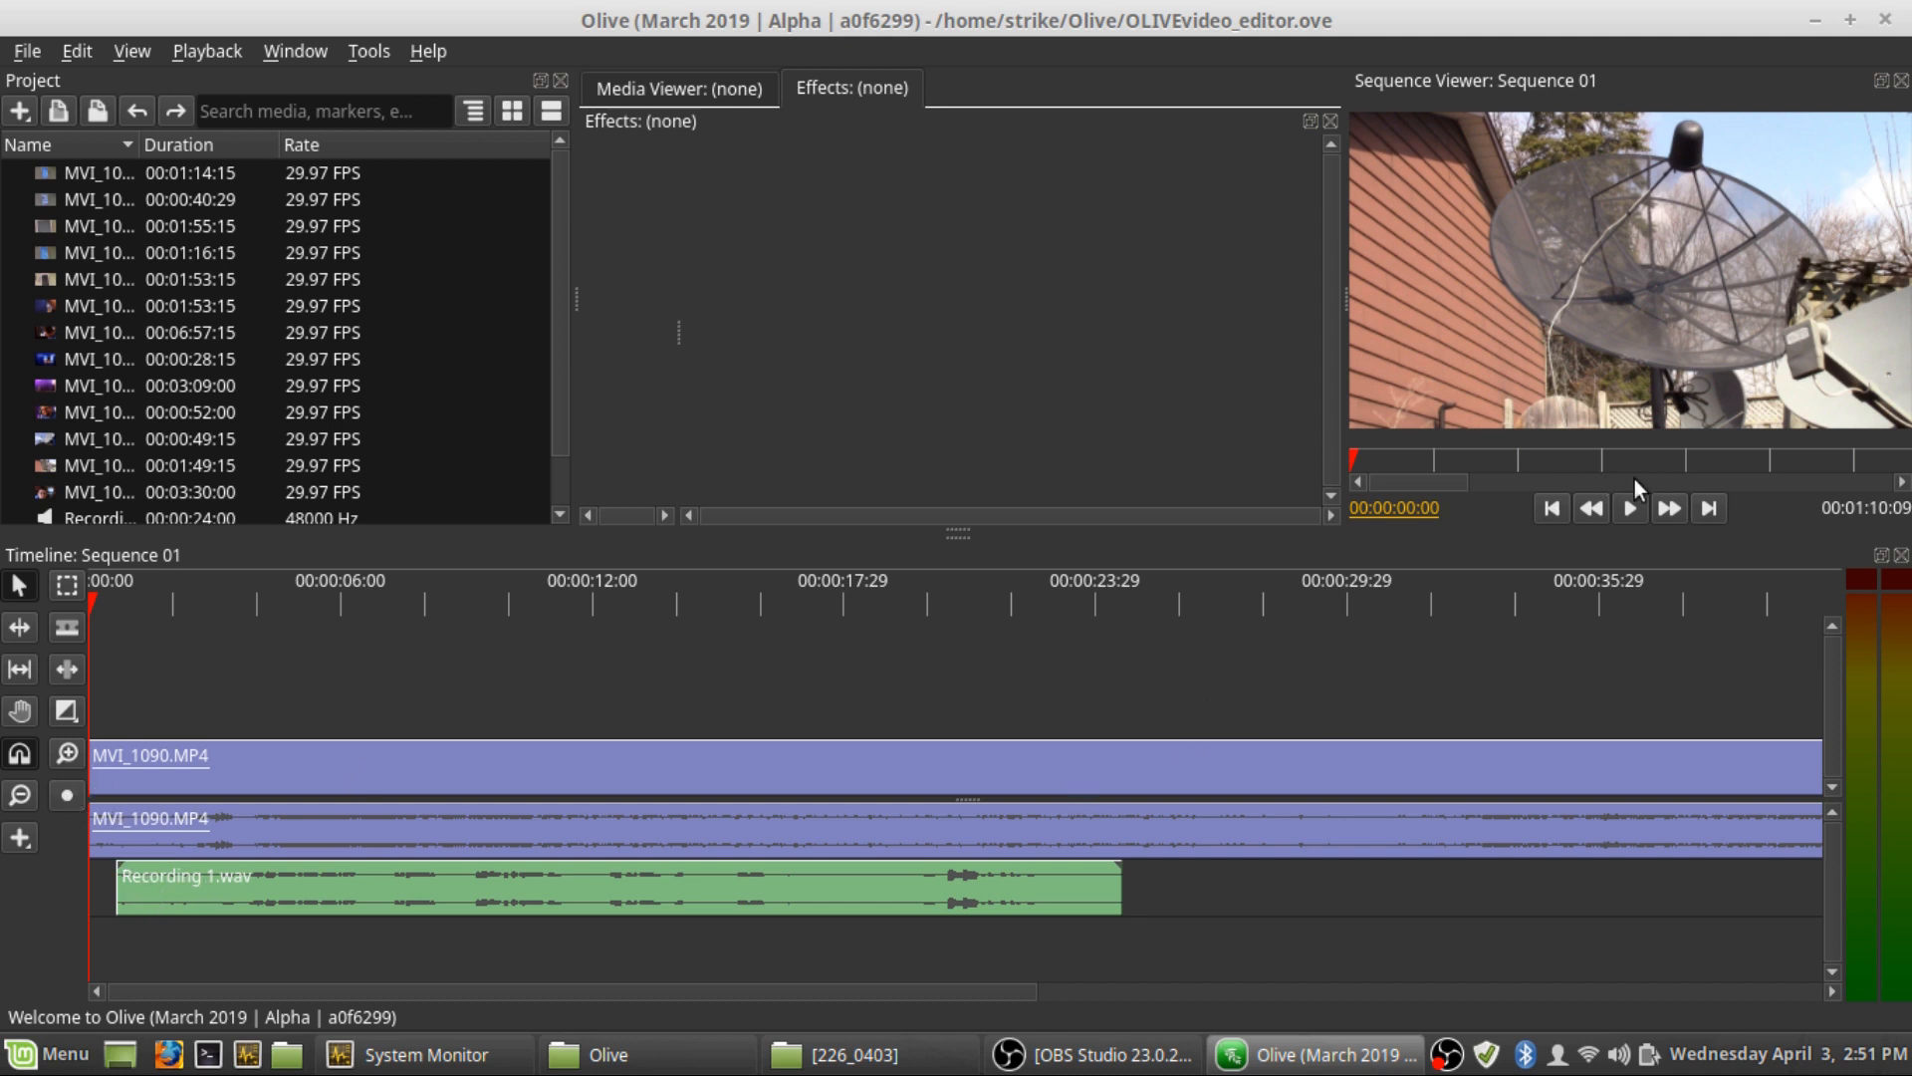
Move the playhead to 00:00:30:15 in the OLIVEvideo_editor sequence and preview the satellite dish clip there
left_click(1369, 650)
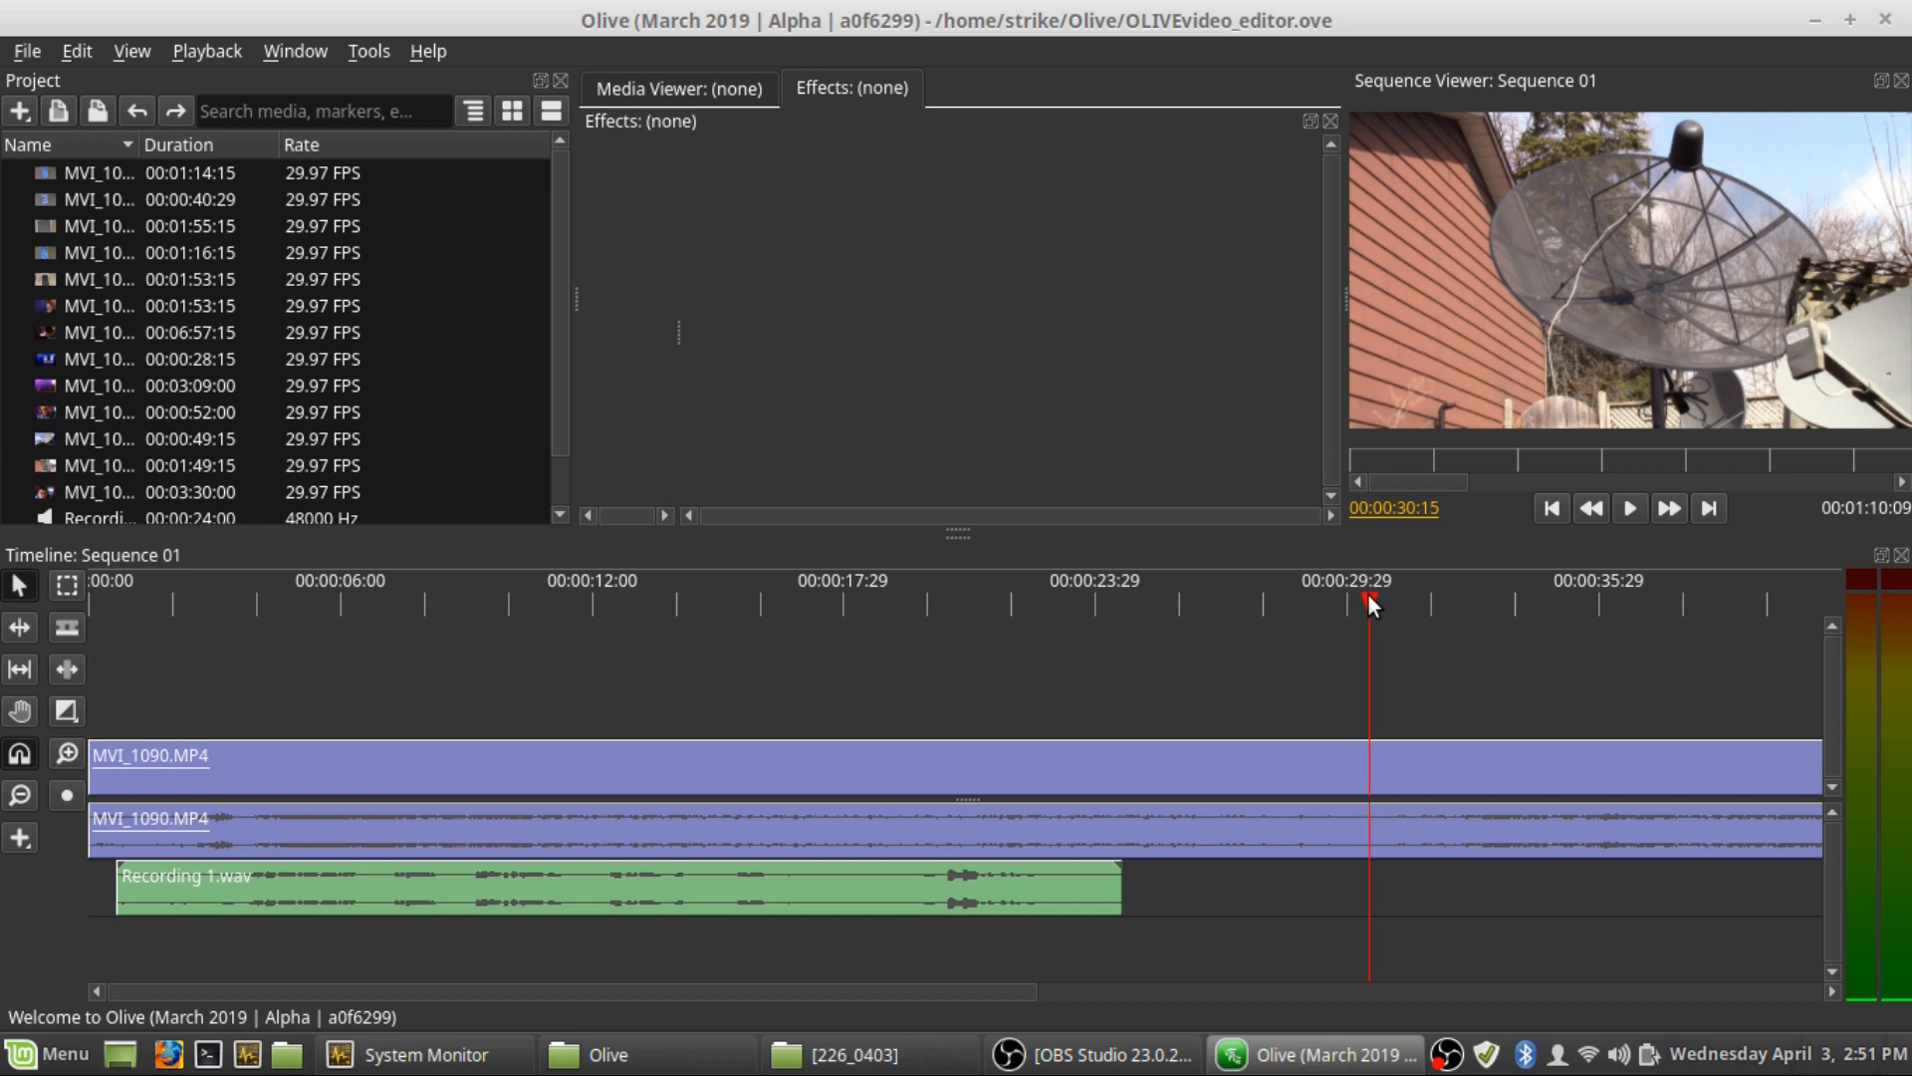
left_click(1627, 509)
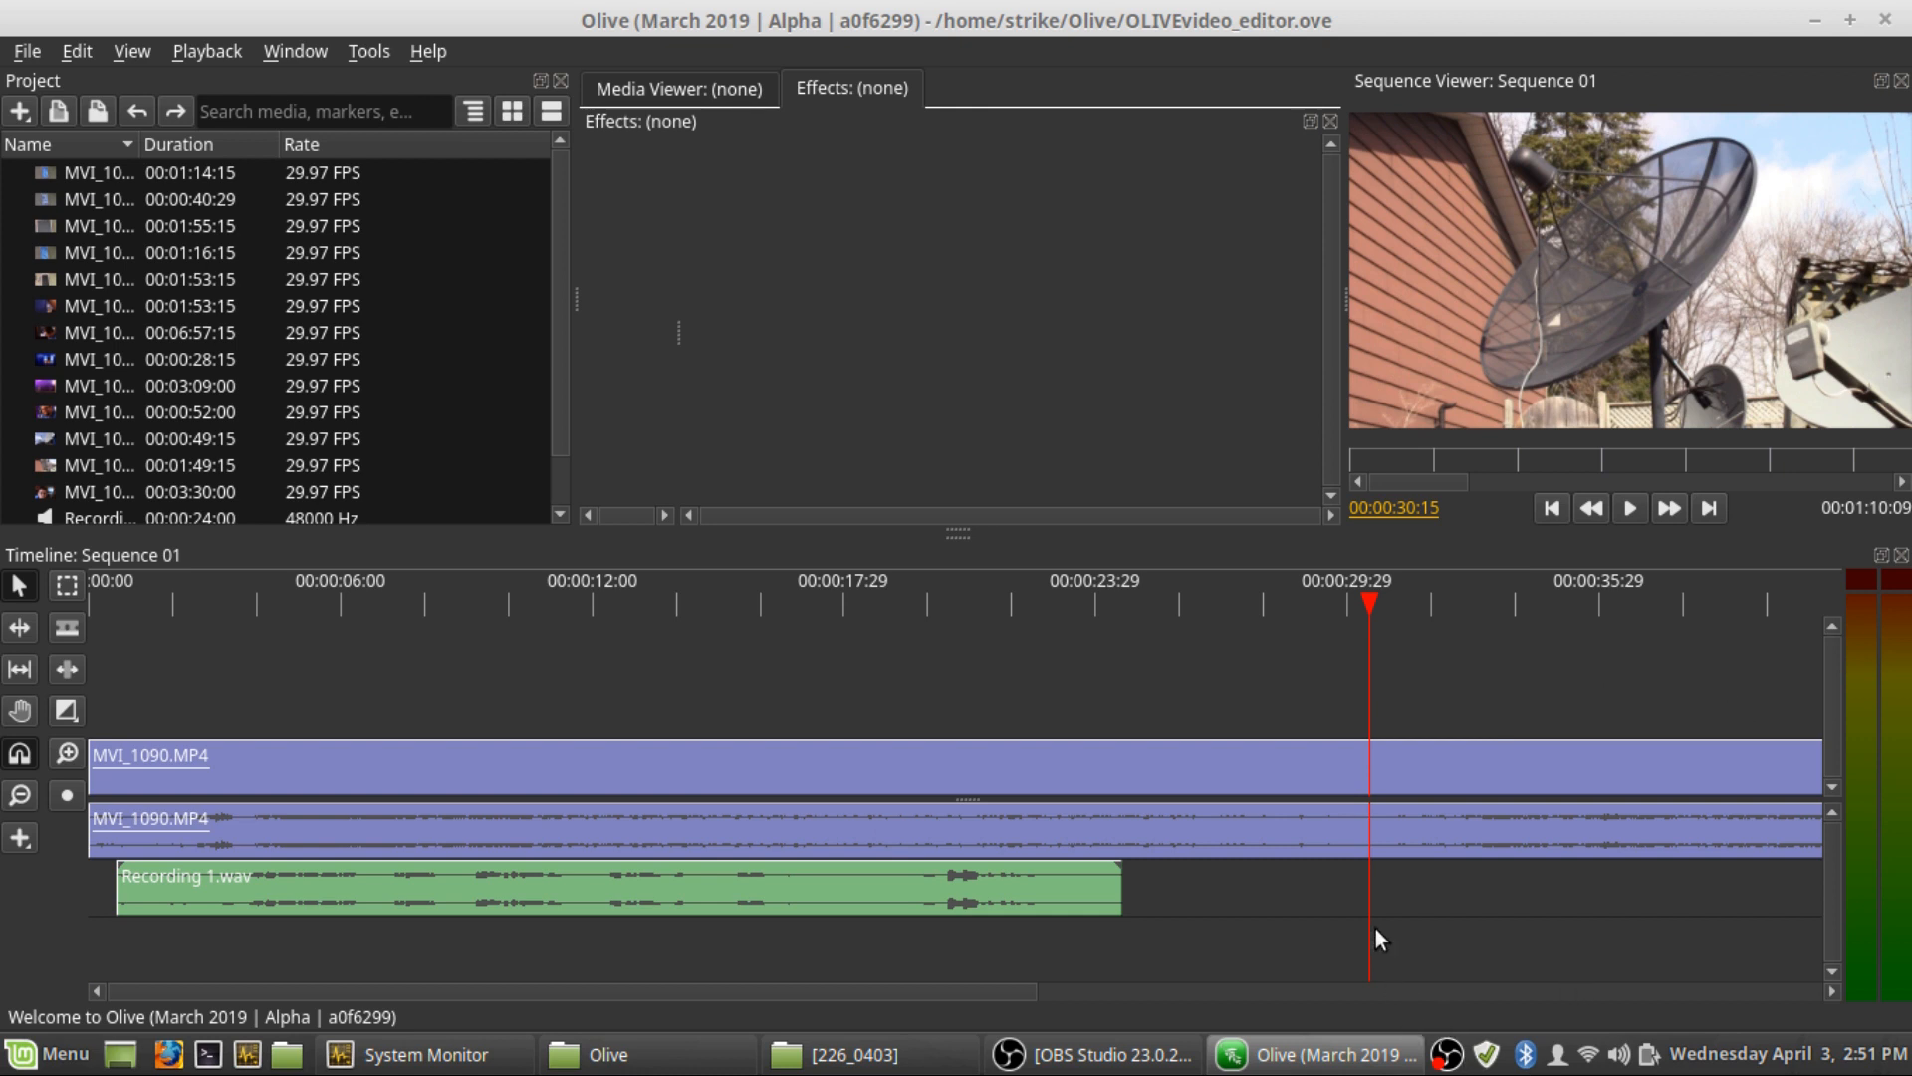
mouse_move(1360, 1050)
Set the volume of the Recording 1.wav clip to 7.0 dB
left_click(336, 887)
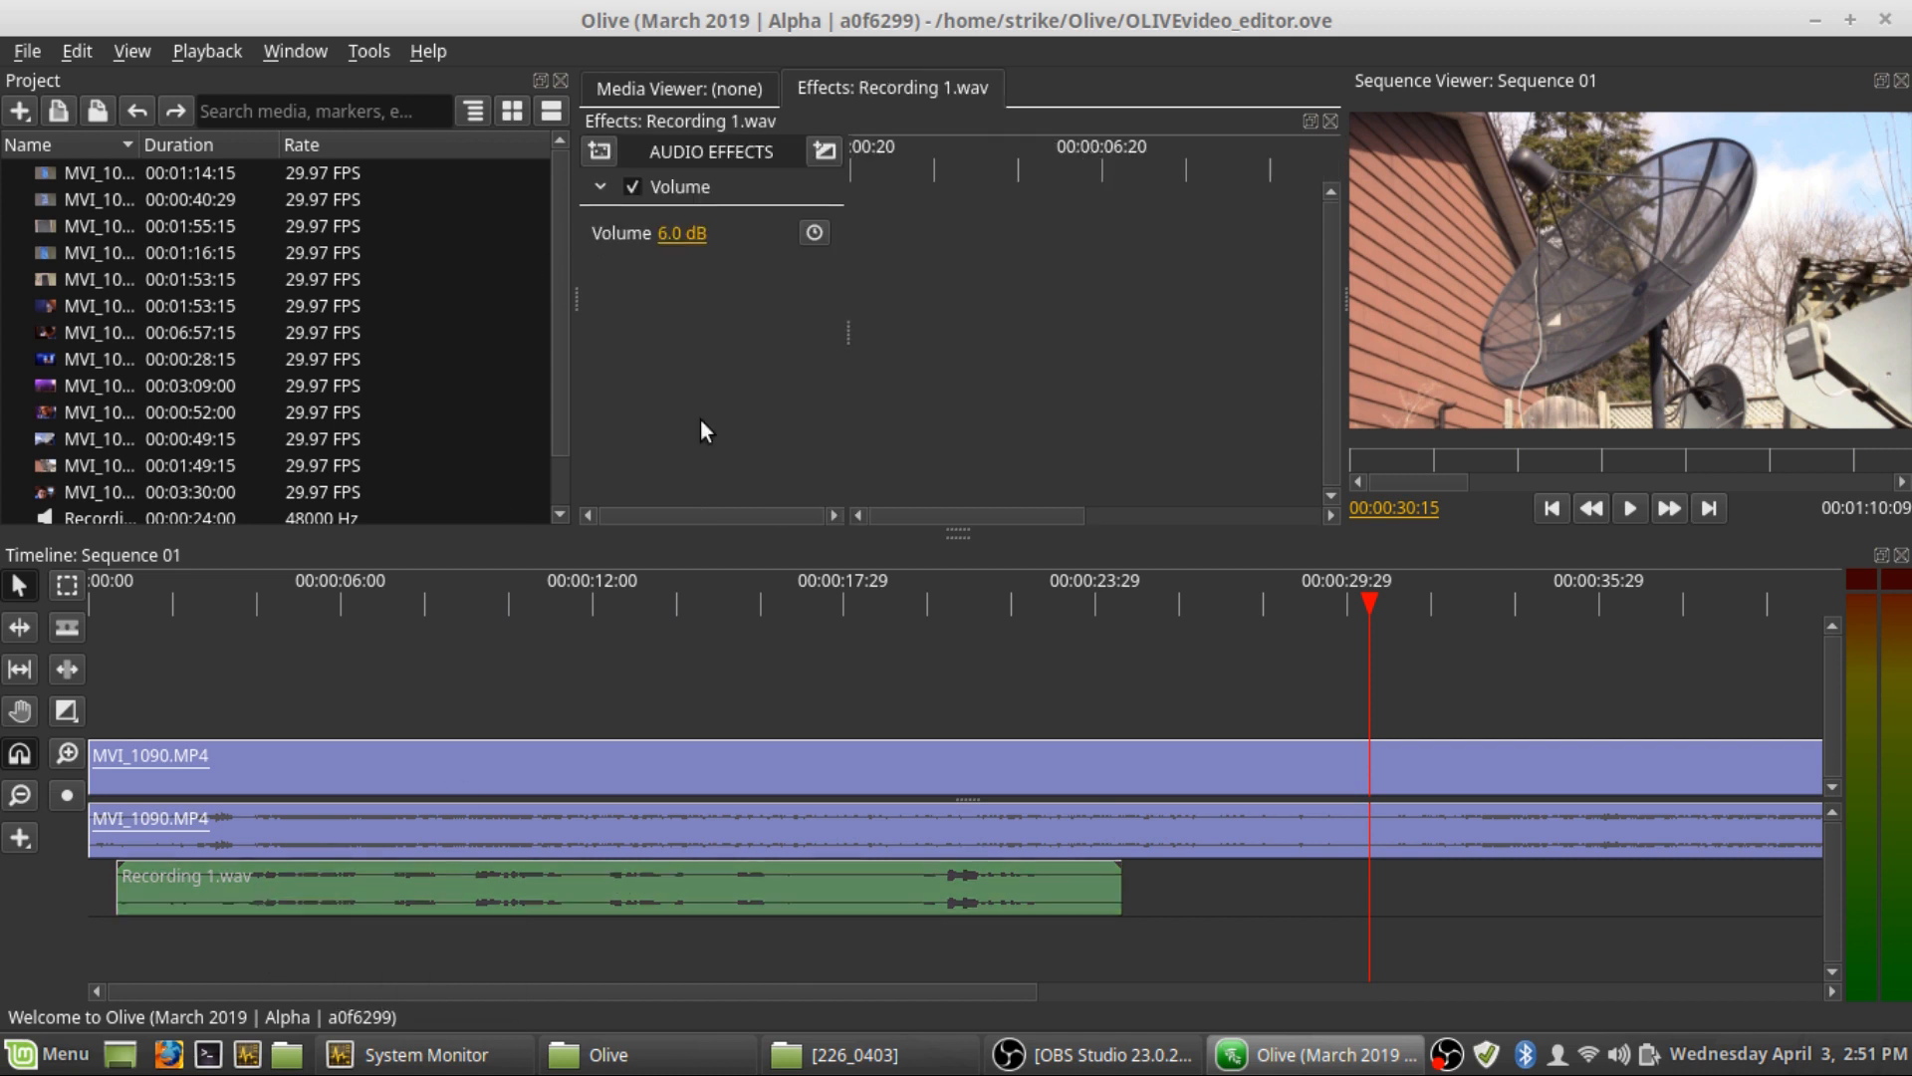
left_click(671, 231)
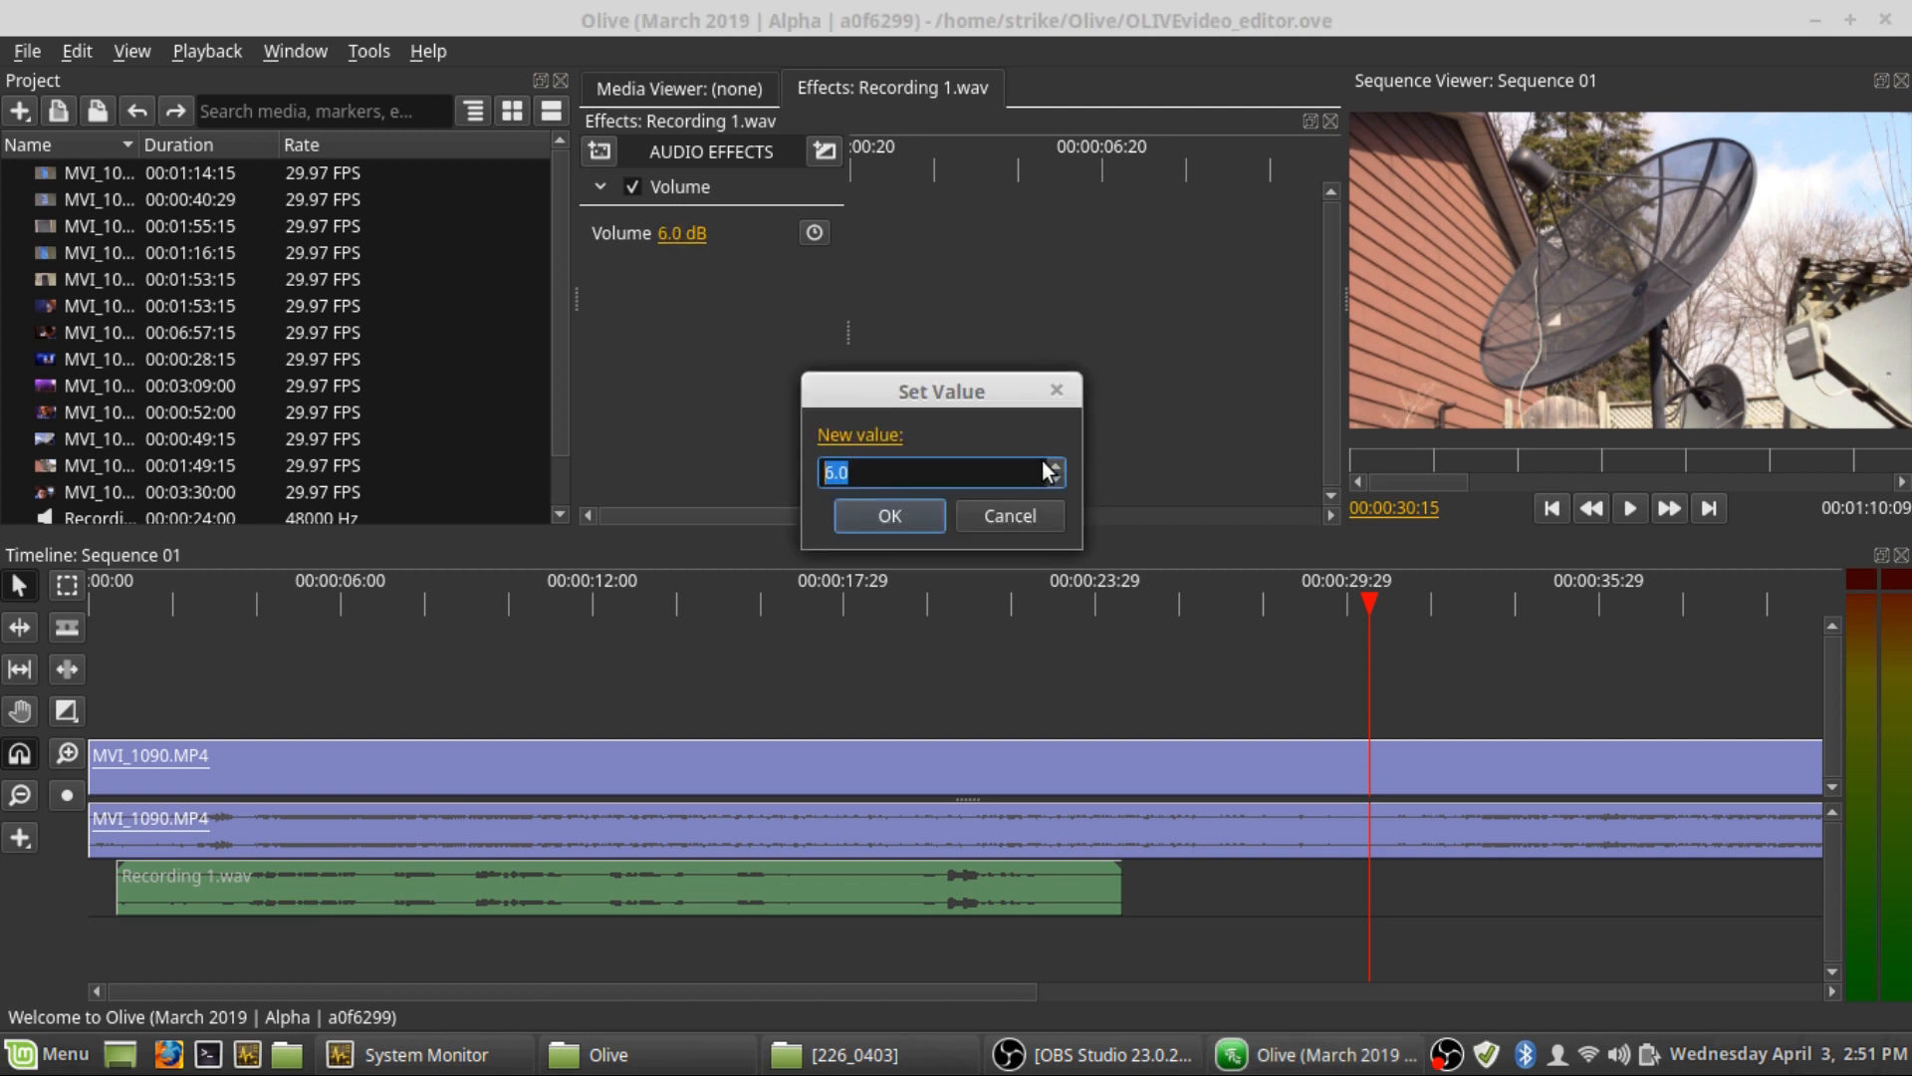
scroll(1050, 468, "up", 3)
scroll(1053, 476, "down", 2)
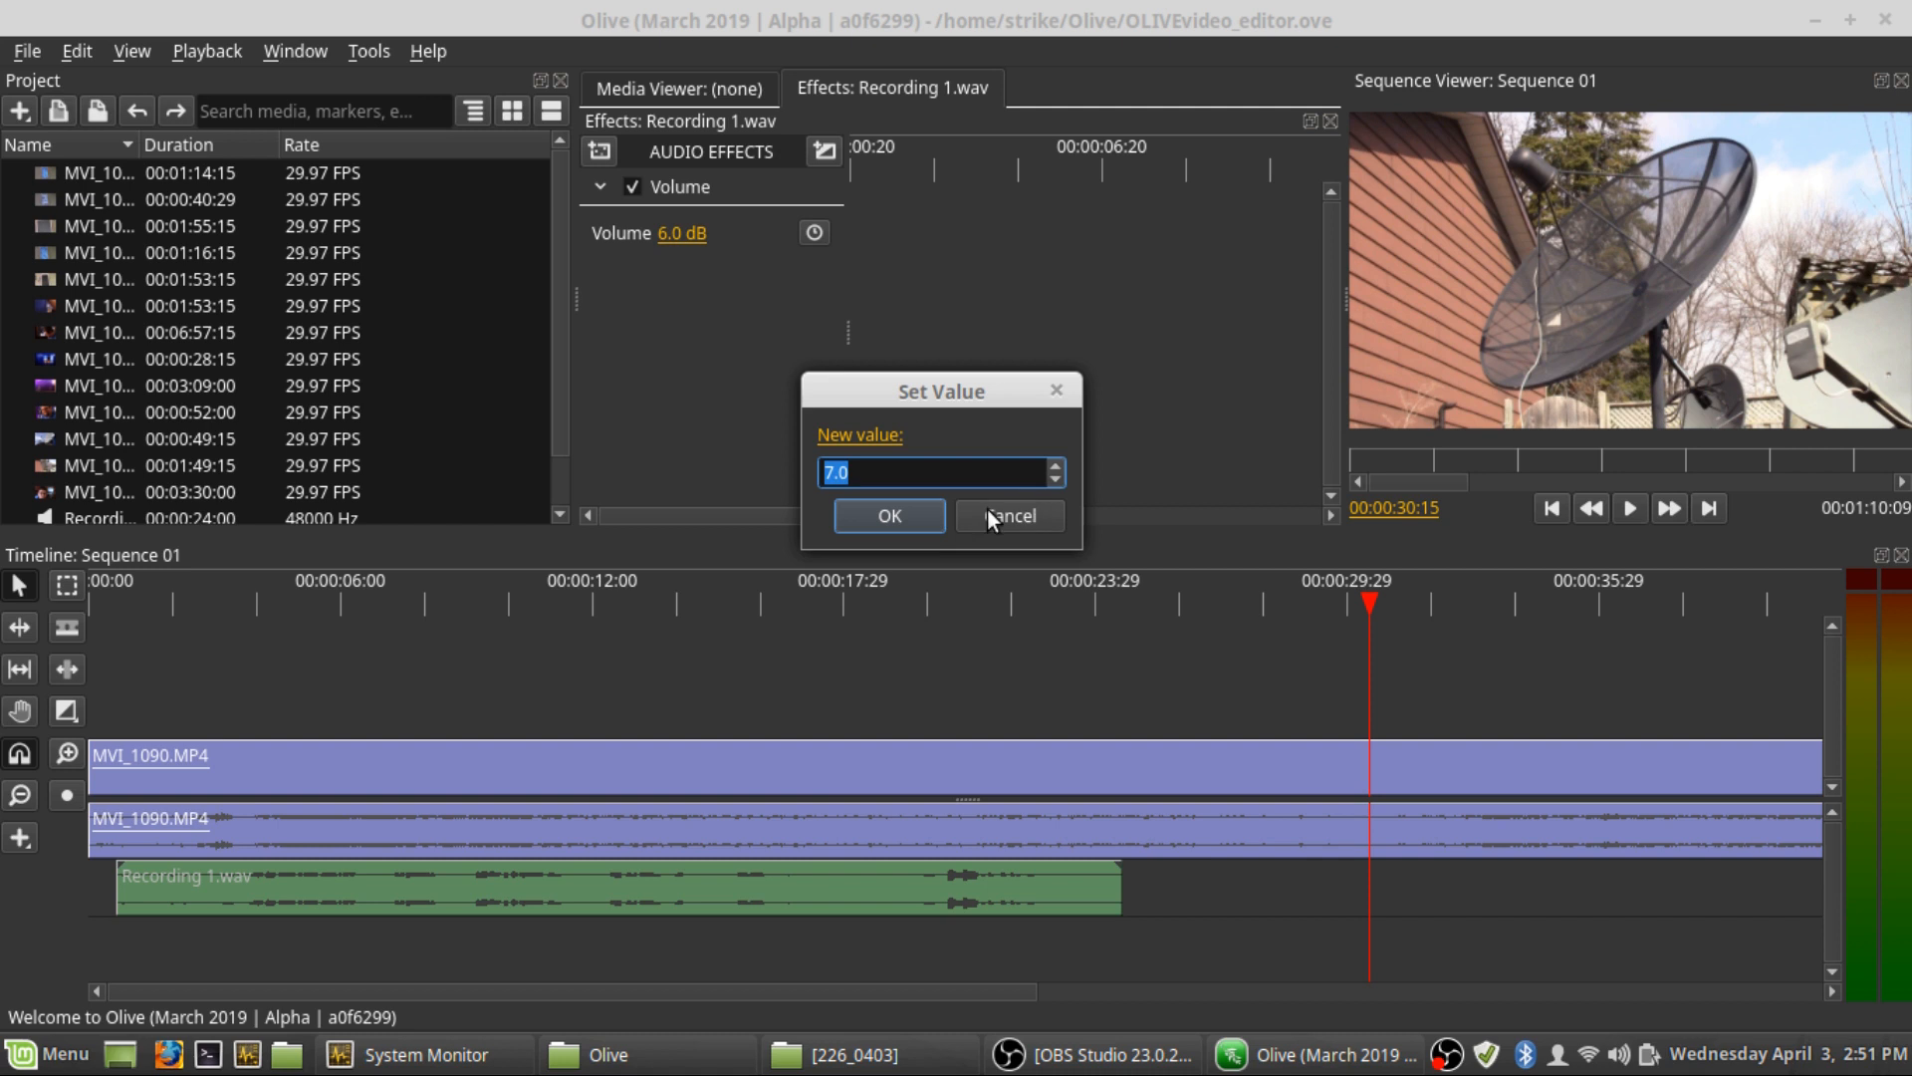
left_click(877, 513)
Play the sequence from just before the 12-second mark to listen to Recording 1.wav, and stop playback after a few seconds
left_click(576, 587)
key("space")
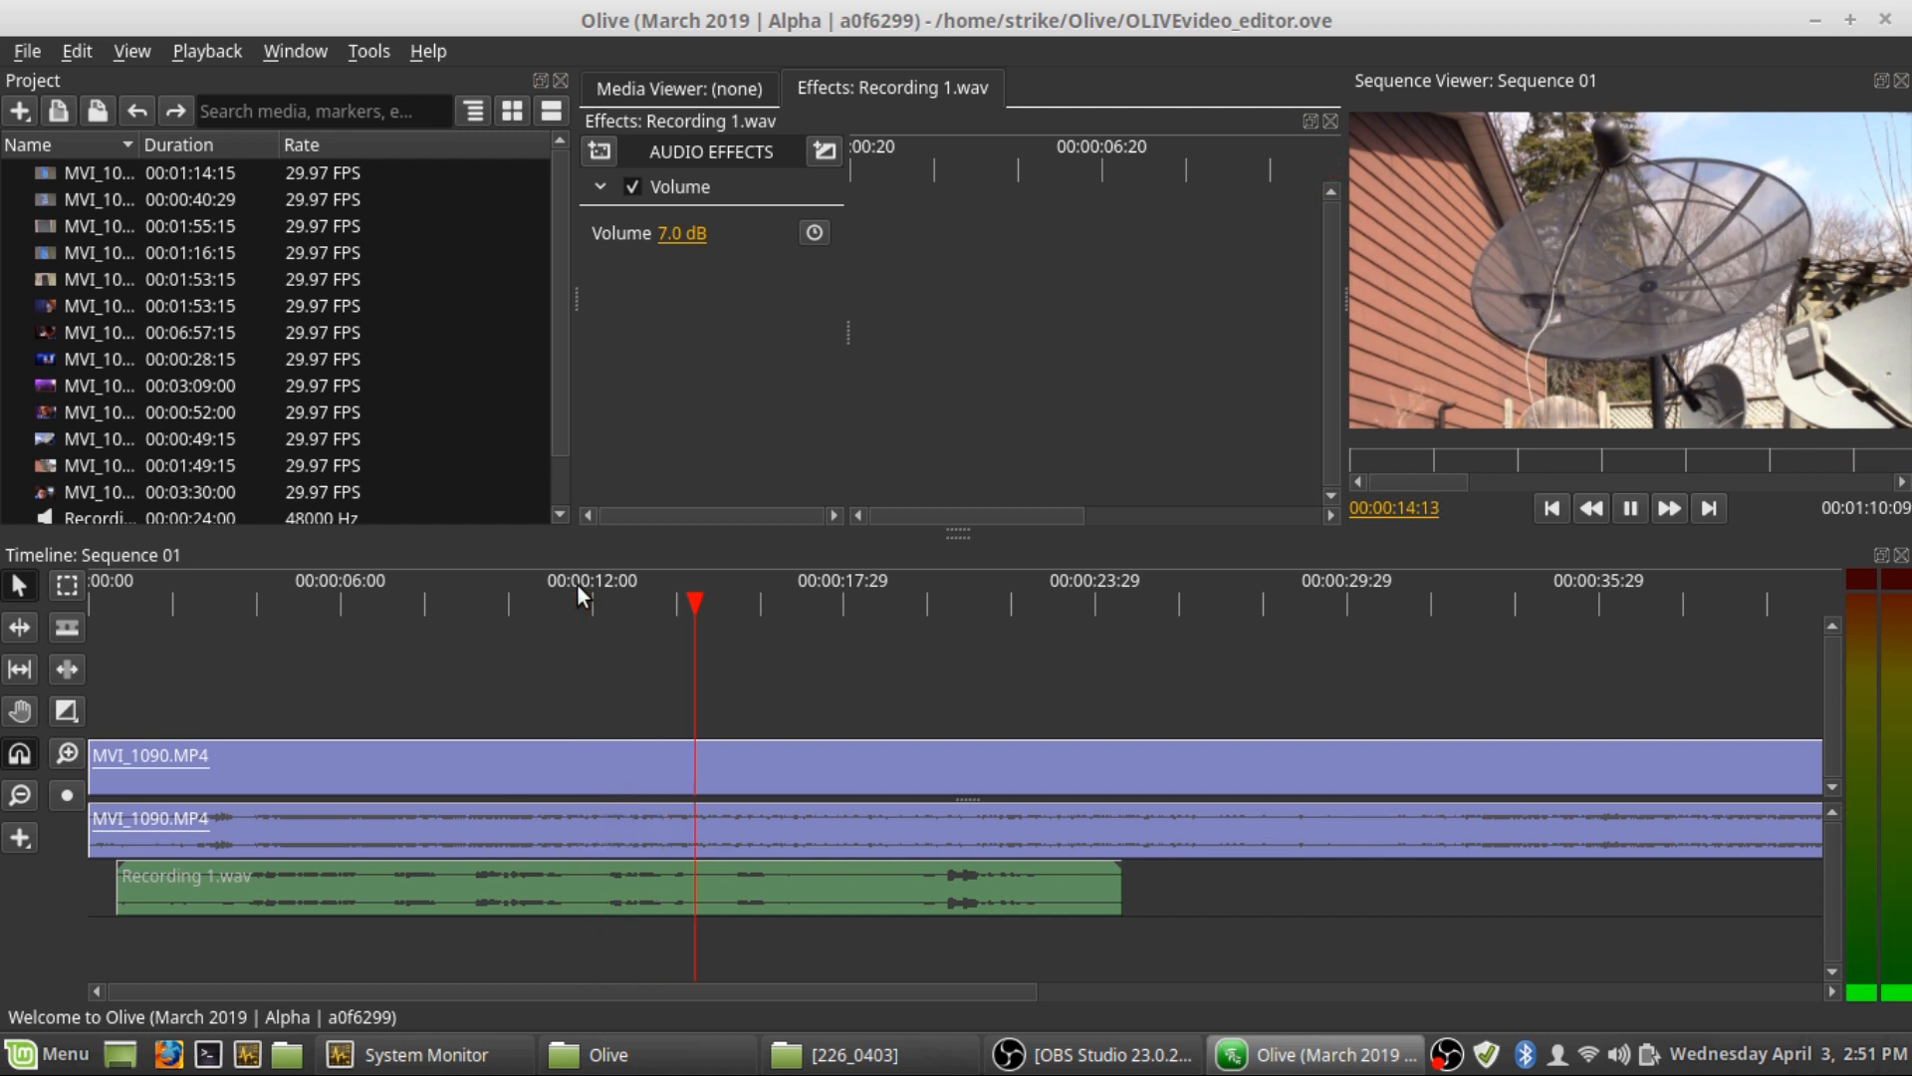
key("space")
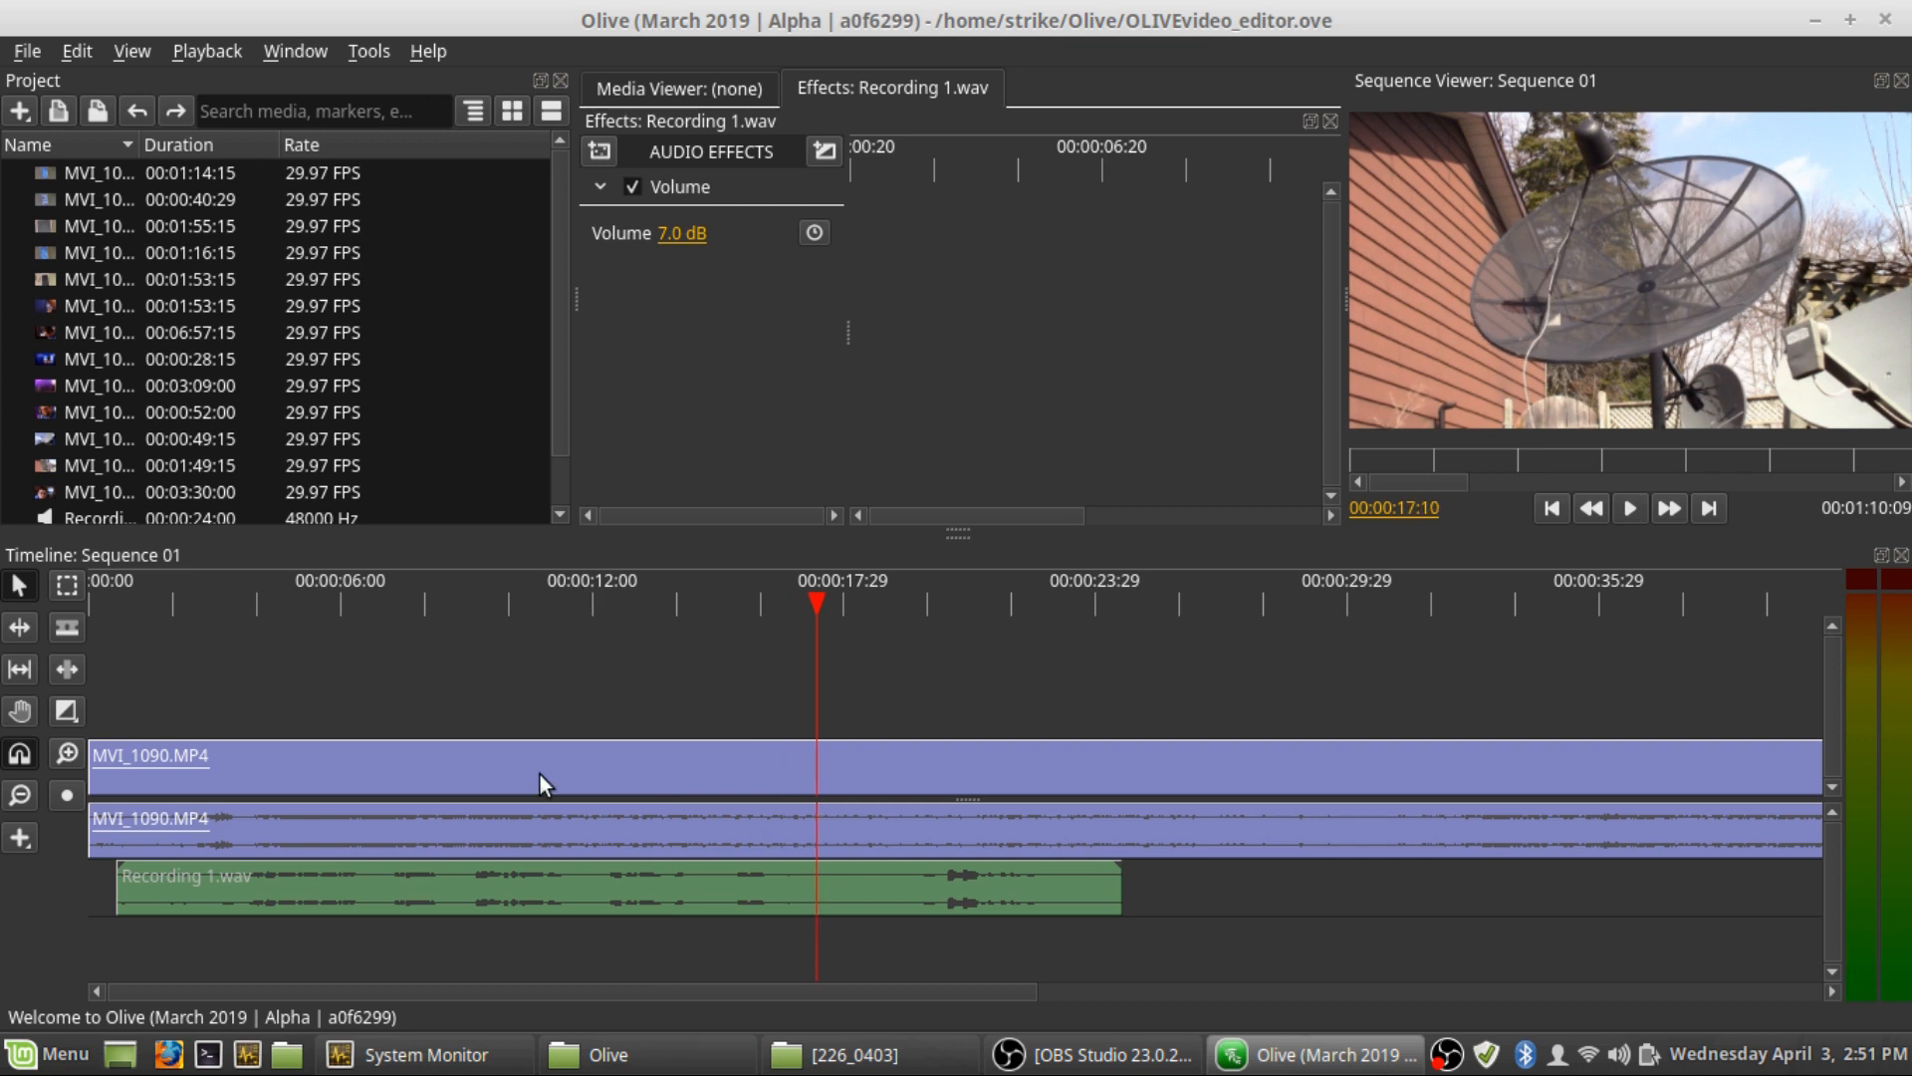